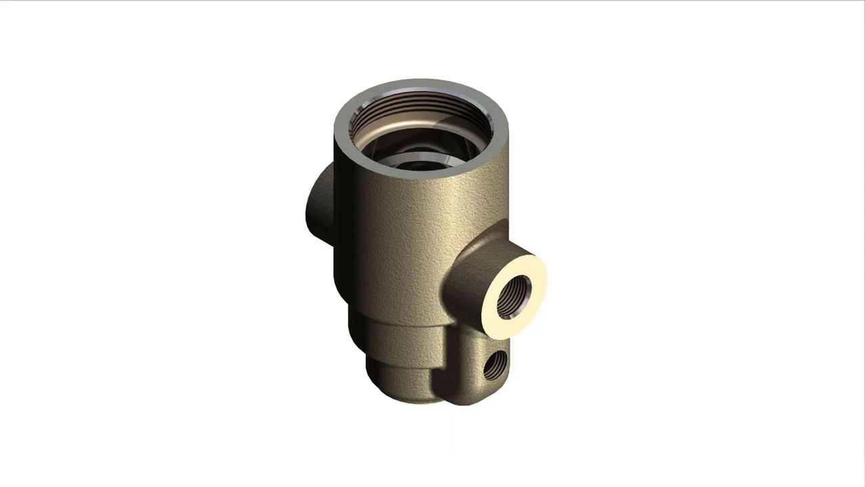
{"action": "left_click", "coordinate": [534, 447]}
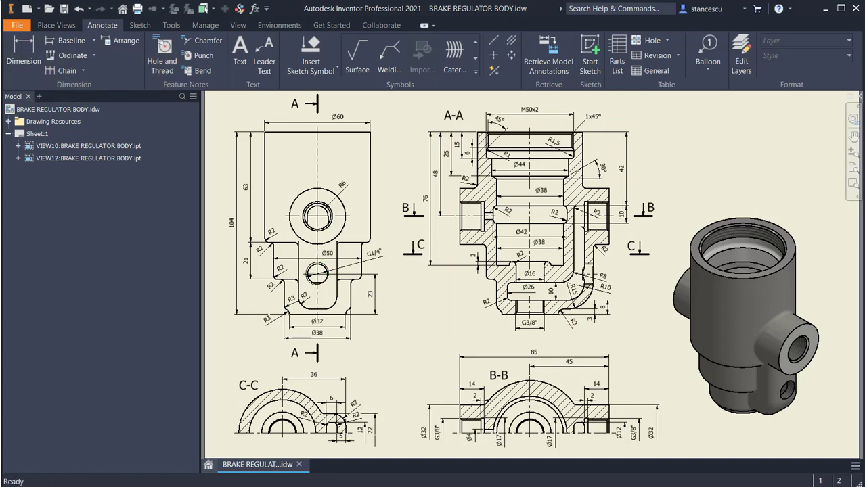
Step: Create a new part from the Standard (mm).ipt template and start a 2D sketch on the front XY plane
{"action": "left_click", "coordinate": [25, 11]}
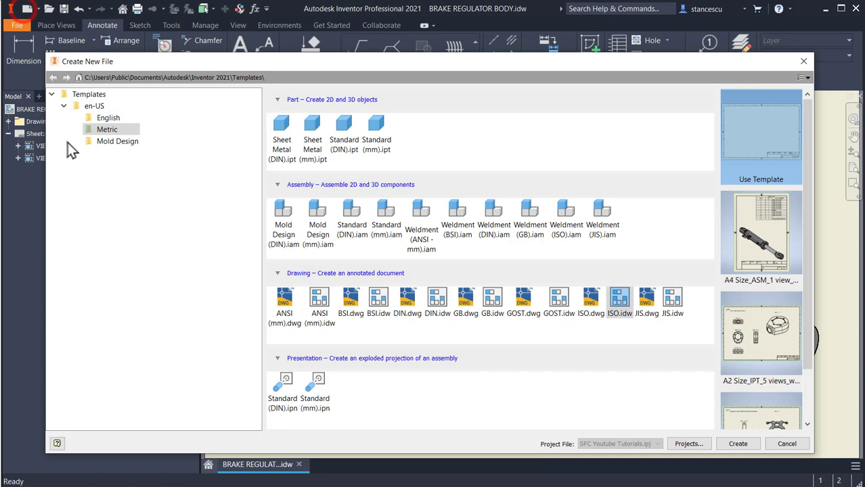
{"action": "left_click", "coordinate": [377, 128]}
{"action": "double_click", "coordinate": [377, 128]}
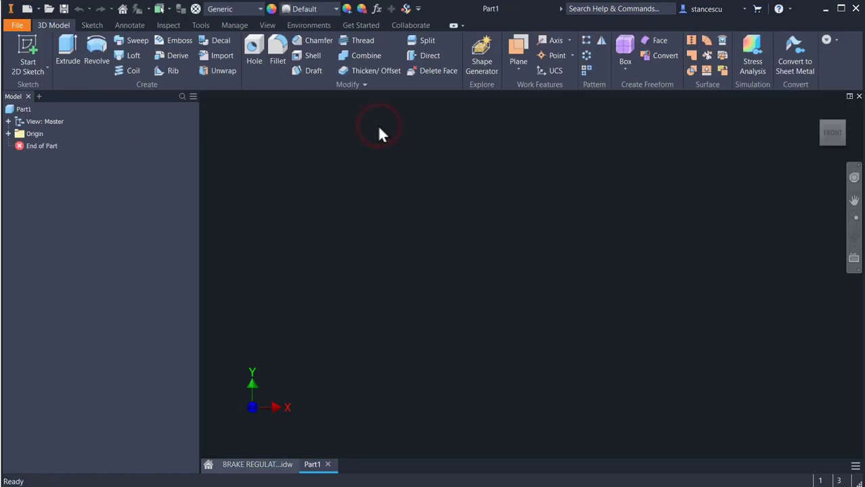
{"action": "left_click", "coordinate": [31, 48]}
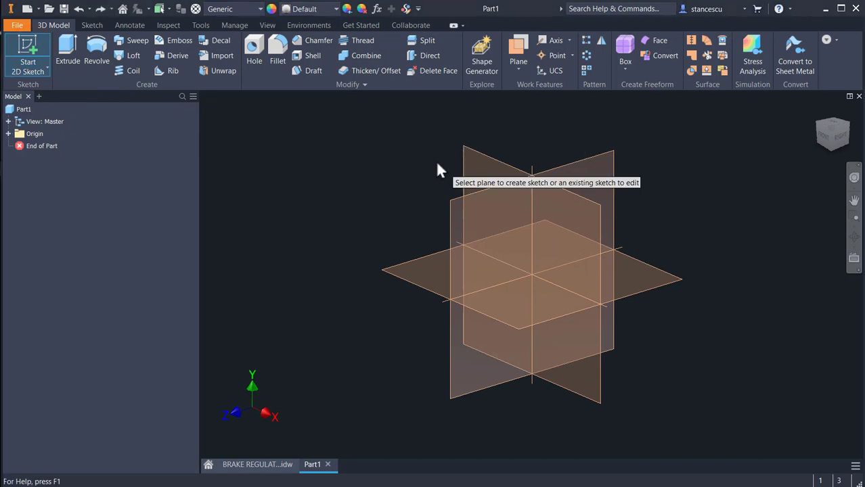
{"action": "left_click", "coordinate": [495, 170]}
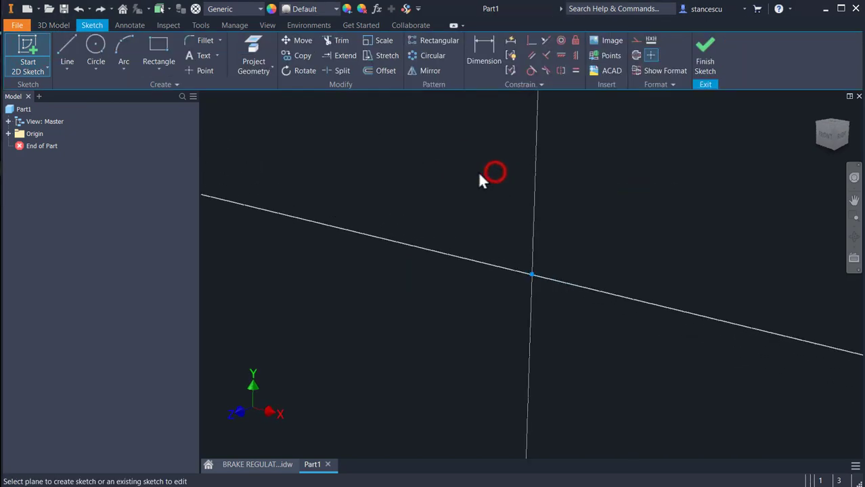
Step: Consult section A-A of the drawing and sketch a closed stepped half-profile against the vertical axis, about 8 mm wide and 27 mm tall
{"action": "left_click", "coordinate": [262, 465]}
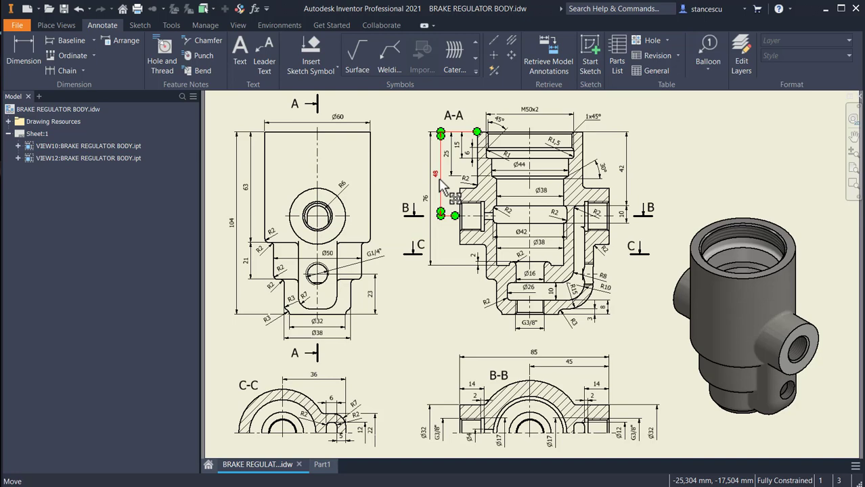
{"action": "left_click", "coordinate": [322, 466]}
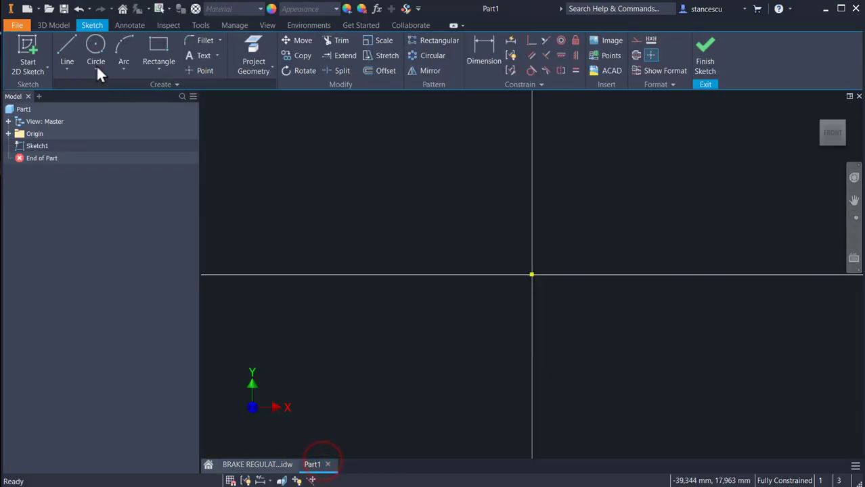
{"action": "left_click", "coordinate": [66, 41]}
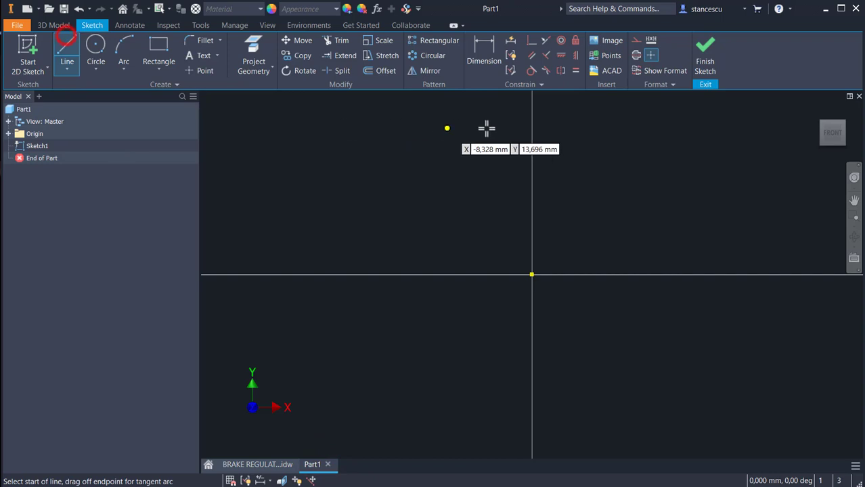
{"action": "left_click", "coordinate": [531, 122]}
{"action": "left_click", "coordinate": [448, 123]}
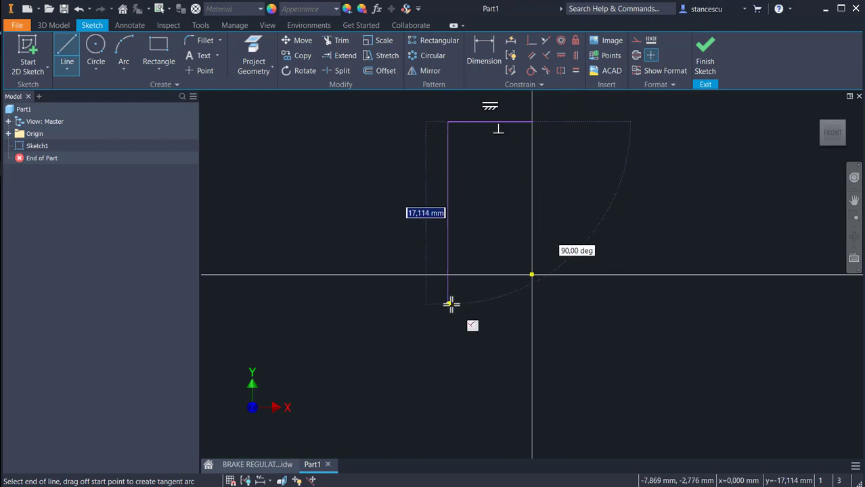
{"action": "left_click", "coordinate": [449, 303]}
{"action": "left_click", "coordinate": [475, 304]}
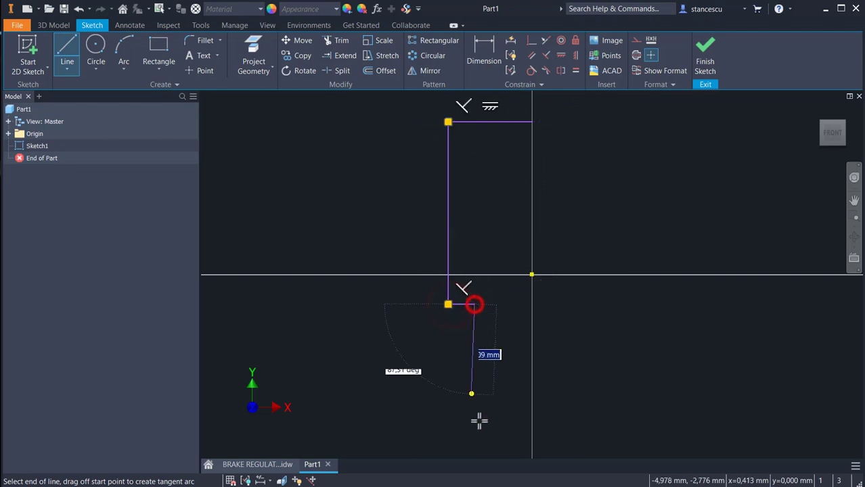
{"action": "left_click", "coordinate": [475, 365]}
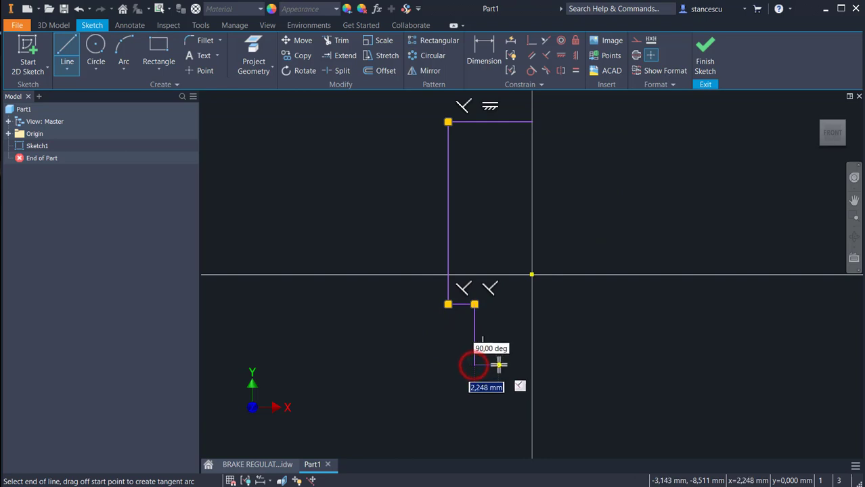
{"action": "left_click", "coordinate": [499, 366]}
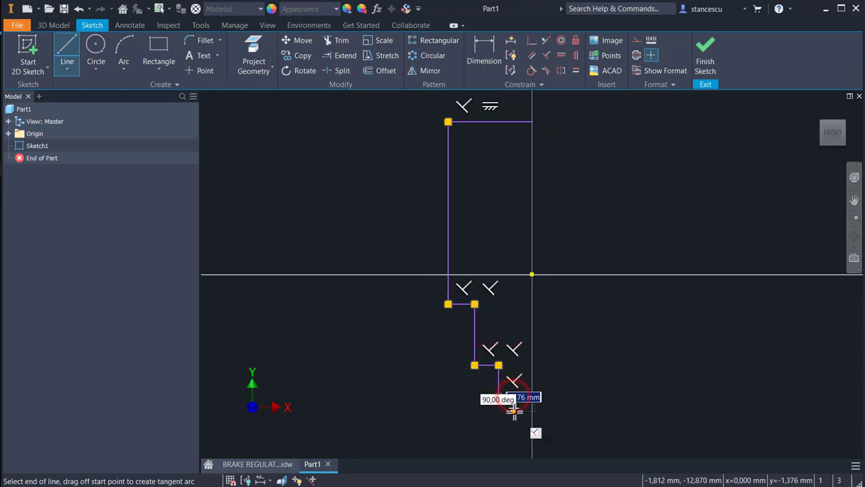
{"action": "left_click", "coordinate": [500, 398]}
{"action": "left_click", "coordinate": [531, 411]}
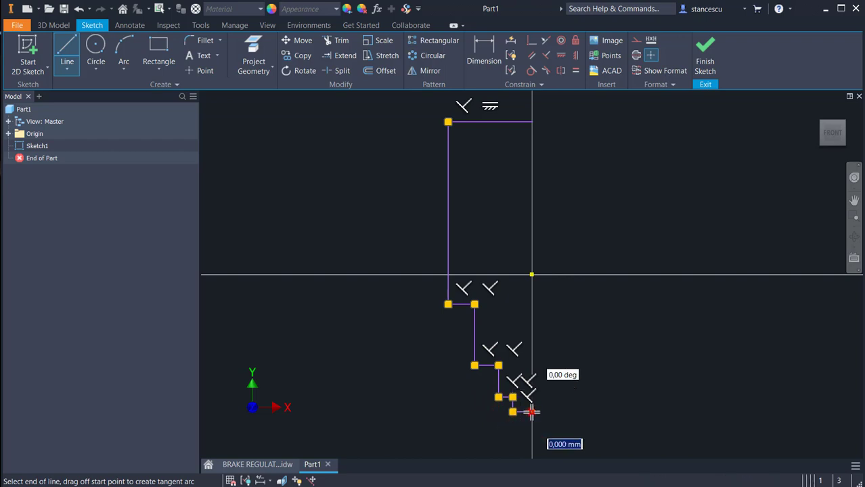
{"action": "left_click", "coordinate": [532, 123]}
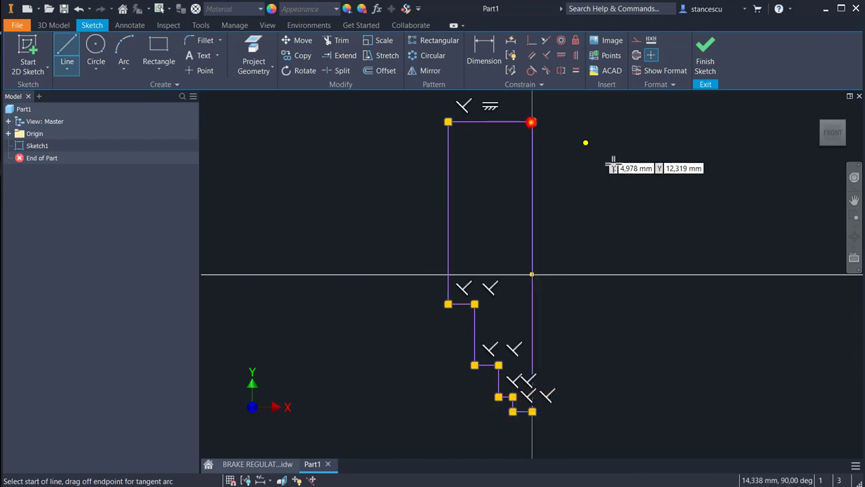
{"action": "key", "text": "Escape"}
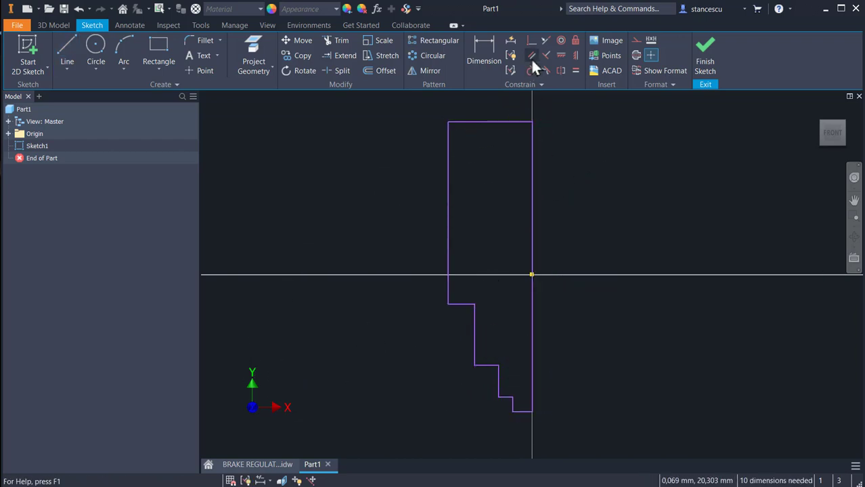
Step: Constrain the profile's long vertical axis line coincident with the origin and format it as a centerline
{"action": "left_click", "coordinate": [530, 43]}
{"action": "left_click", "coordinate": [534, 190]}
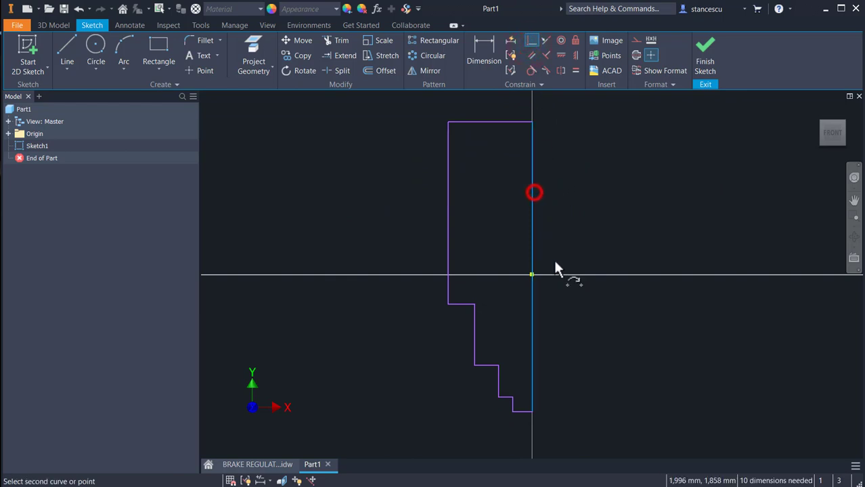
{"action": "left_click", "coordinate": [533, 276]}
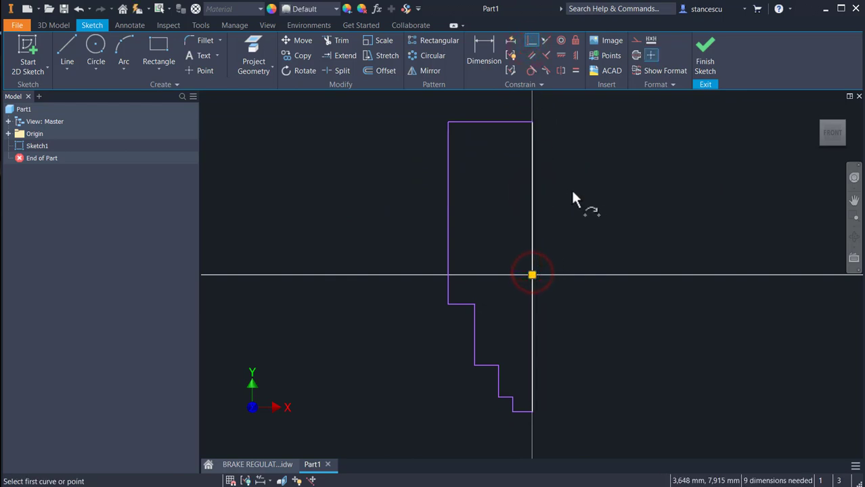
{"action": "key", "text": "Escape"}
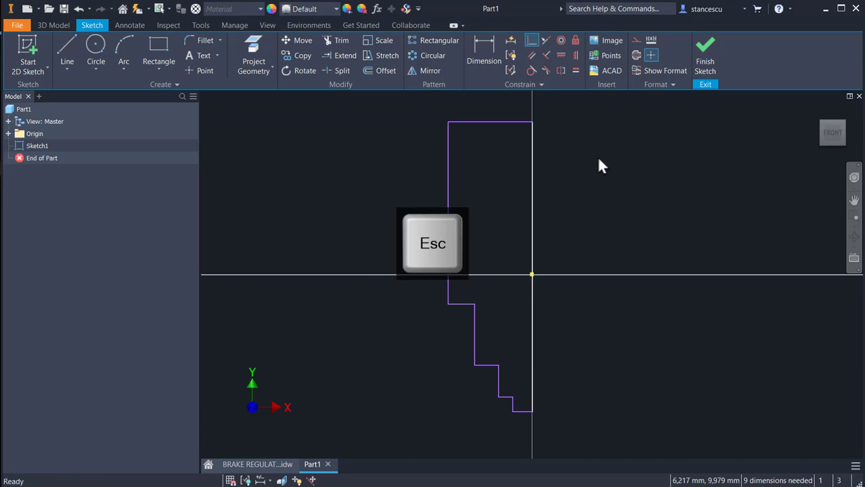
{"action": "left_click", "coordinate": [535, 180]}
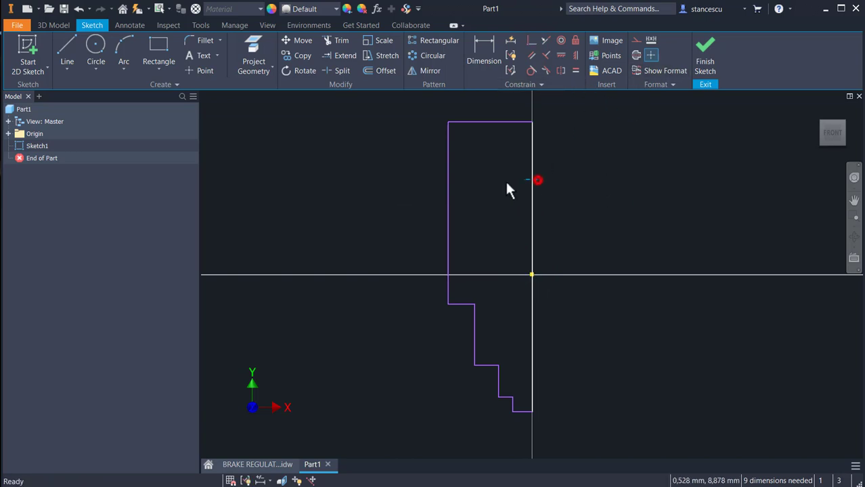
{"action": "left_click", "coordinate": [636, 55]}
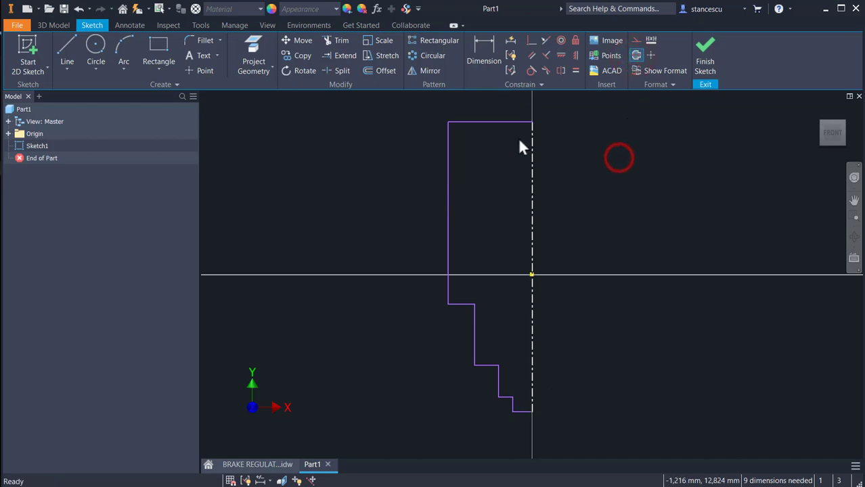
Step: Dimension the vertical centerline to set the profile's overall height to 104 mm
{"action": "left_click", "coordinate": [483, 53]}
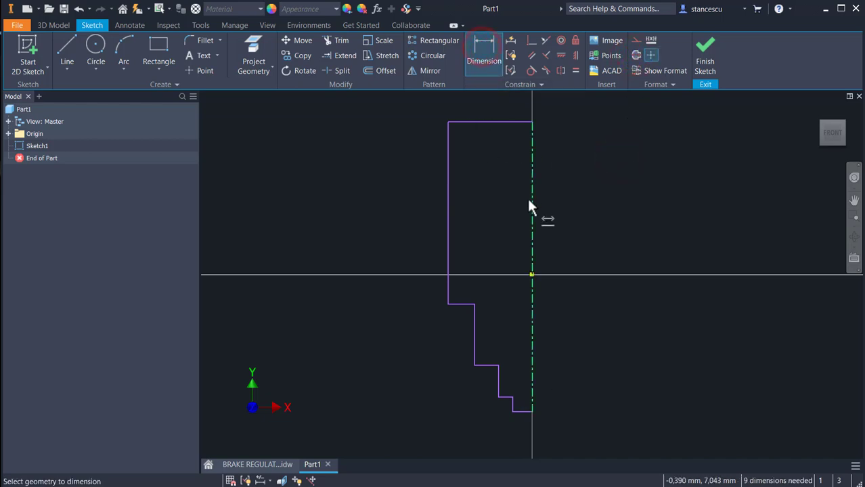
{"action": "left_click", "coordinate": [528, 198]}
{"action": "left_click", "coordinate": [593, 228]}
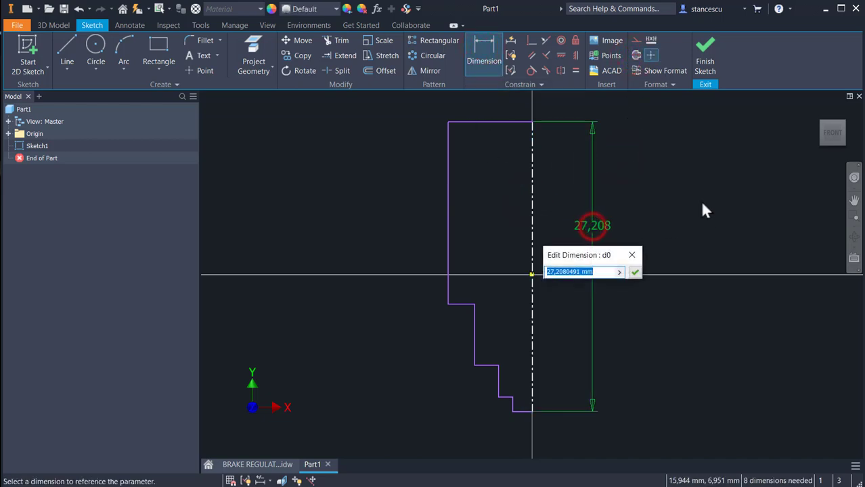
{"action": "type", "text": "1"}
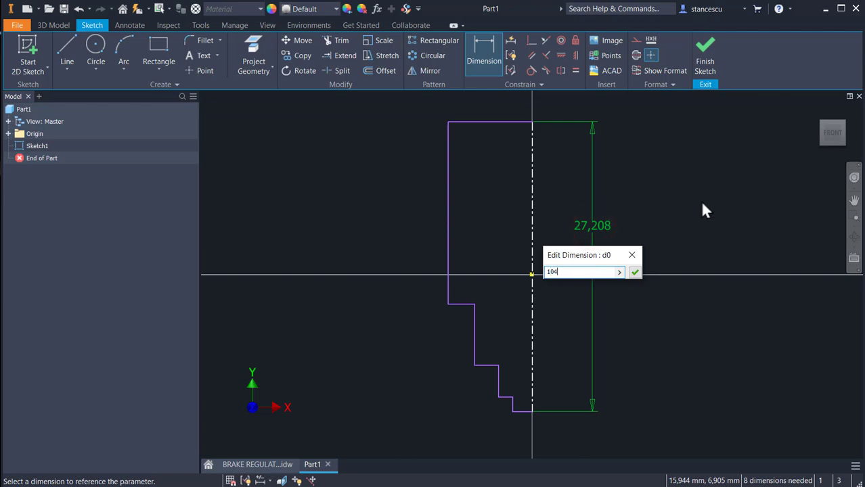
{"action": "type", "text": "04"}
{"action": "key", "text": "Return"}
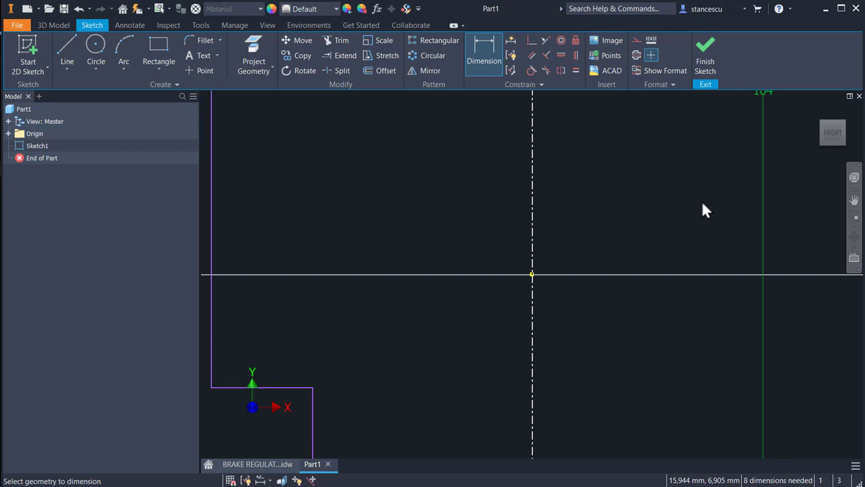
{"action": "key", "text": "Home"}
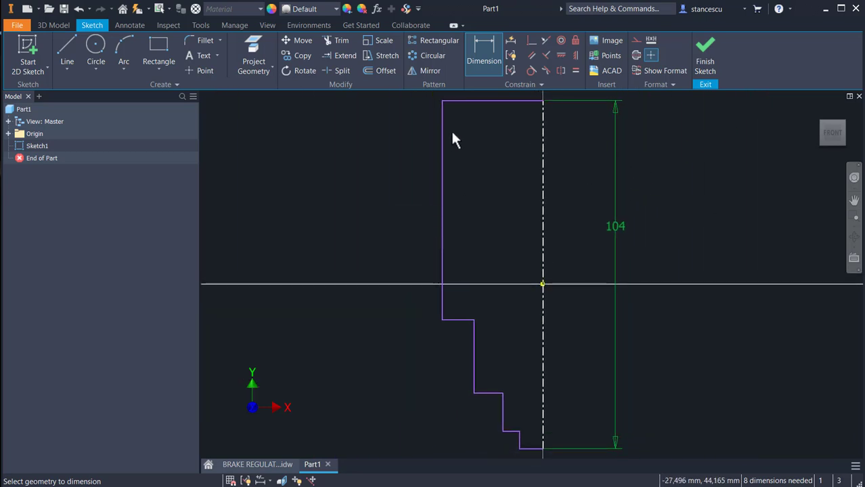
Step: Dimension the distance from the profile's top edge to the origin as 48 mm
{"action": "left_click", "coordinate": [507, 101]}
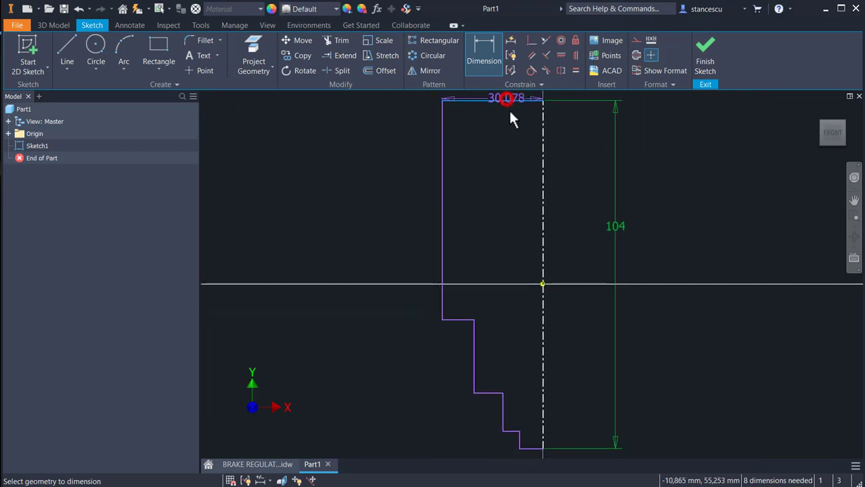
{"action": "left_click", "coordinate": [542, 284]}
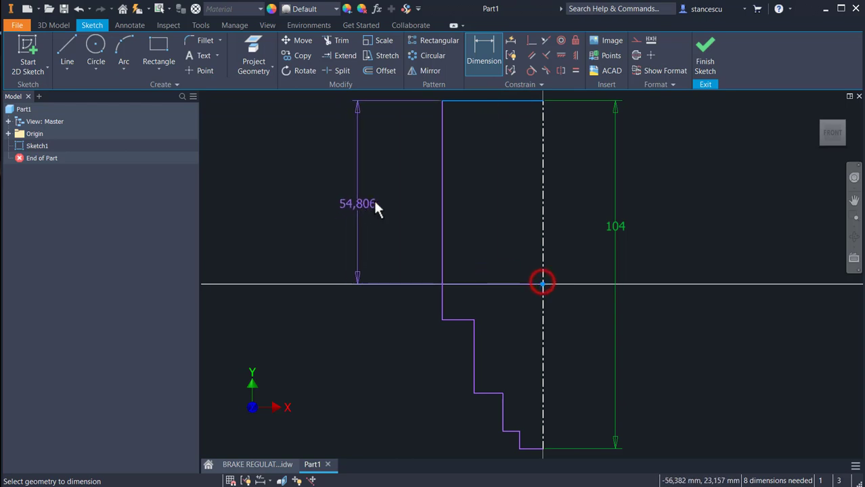
{"action": "left_click", "coordinate": [373, 200]}
{"action": "type", "text": "48"}
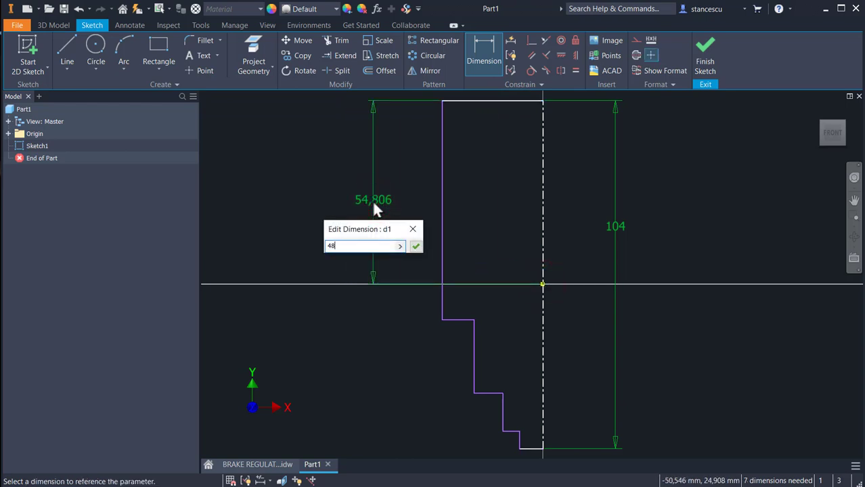
{"action": "key", "text": "Return"}
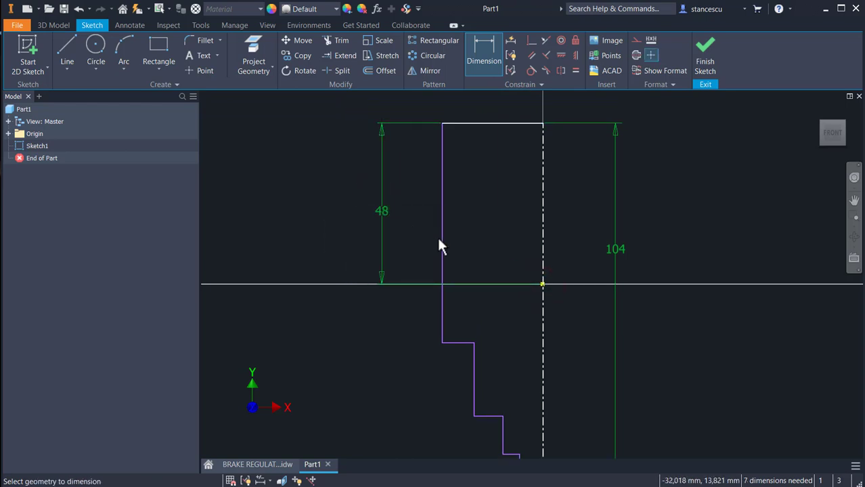
Step: Dimension the outermost vertical edge of the profile at 63 mm
{"action": "left_click", "coordinate": [440, 242]}
{"action": "left_click", "coordinate": [328, 241]}
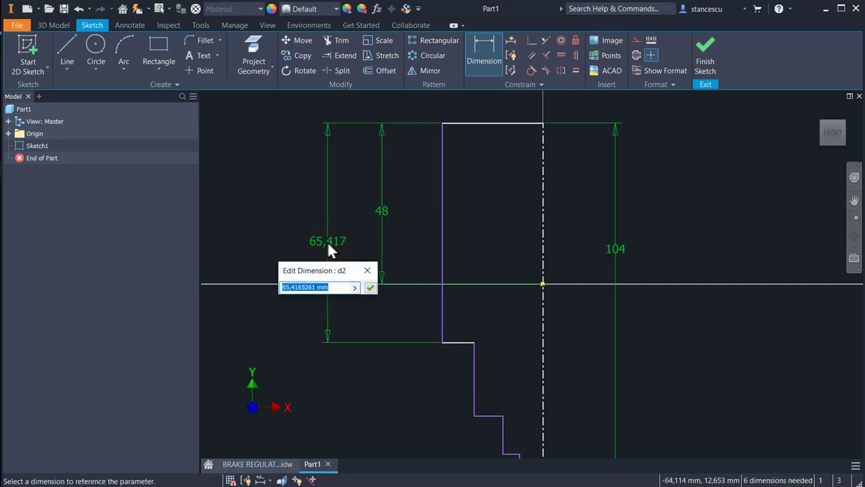
{"action": "type", "text": "63"}
{"action": "key", "text": "Return"}
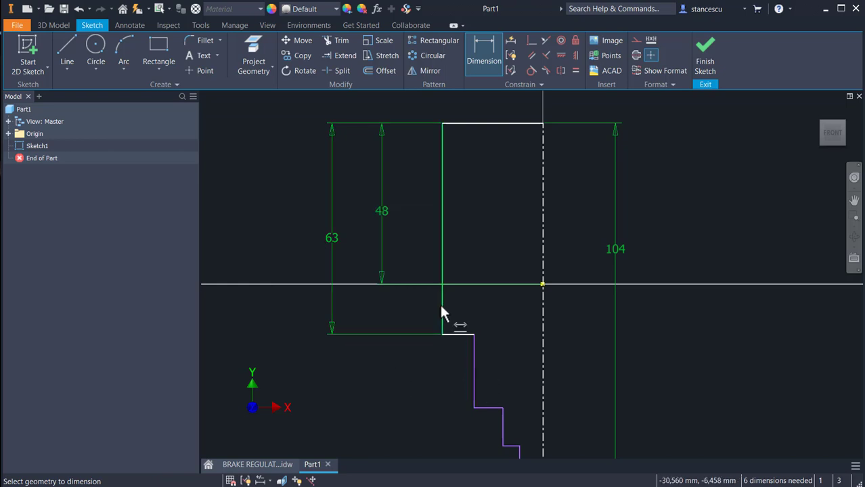
Step: Dimension the vertical edge of the first step below the outermost edge at 21 mm
{"action": "left_click", "coordinate": [473, 378]}
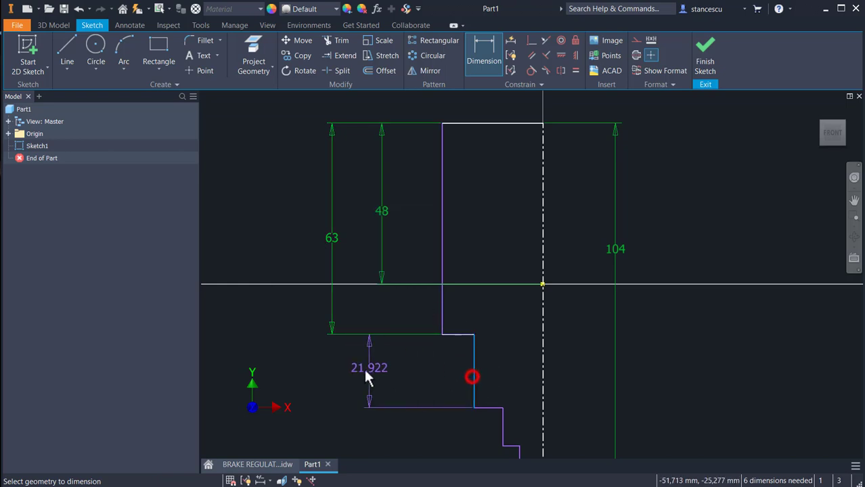
{"action": "left_click", "coordinate": [353, 371]}
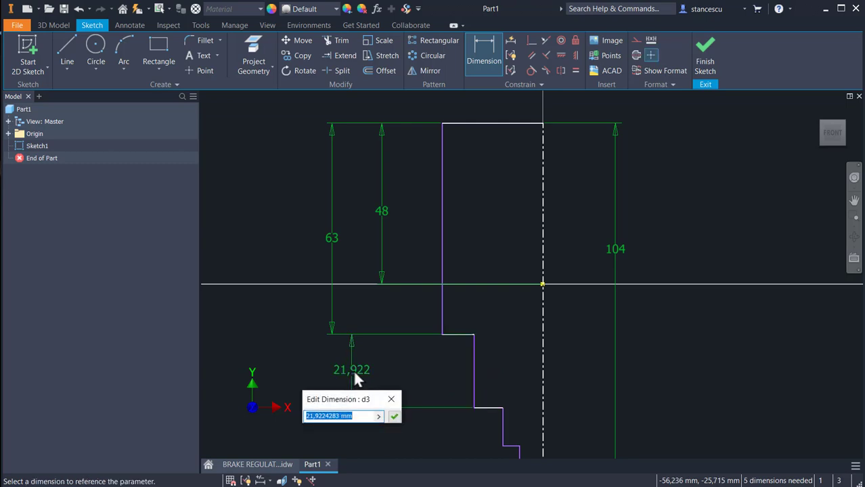
{"action": "type", "text": "21"}
{"action": "key", "text": "Return"}
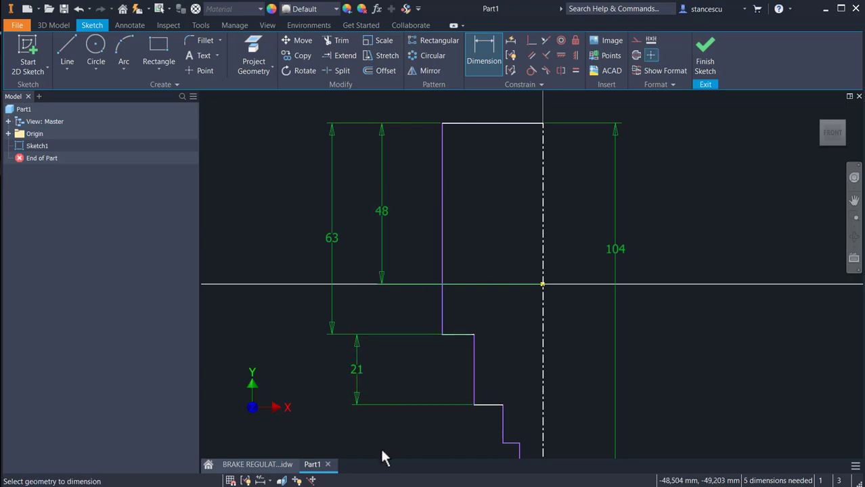
{"action": "middle_click_drag", "start_coordinate": [383, 452], "coordinate": [377, 389]}
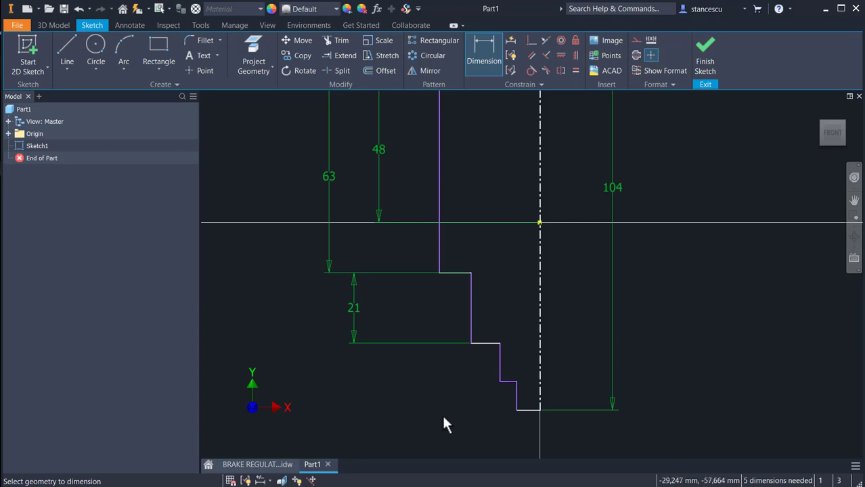
Step: Dimension the lowest short vertical edge of the profile at 3 mm
{"action": "left_click", "coordinate": [513, 398]}
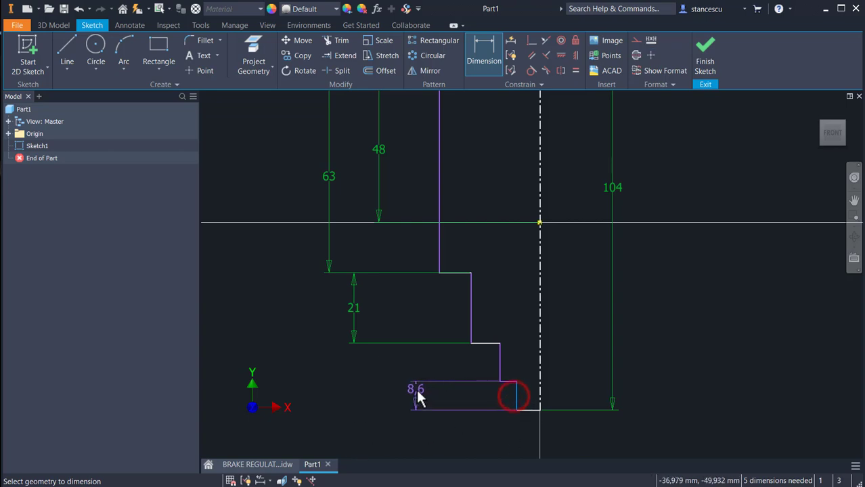
{"action": "left_click", "coordinate": [414, 392]}
{"action": "type", "text": "3"}
{"action": "key", "text": "Return"}
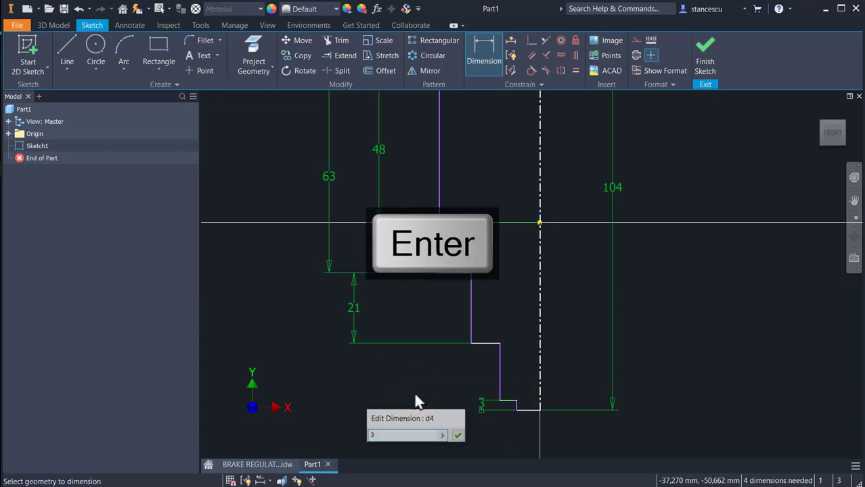
Step: Dimension the outermost vertical edge from the centerline as a 60 mm diameter
{"action": "middle_click_drag", "start_coordinate": [450, 344], "coordinate": [430, 444]}
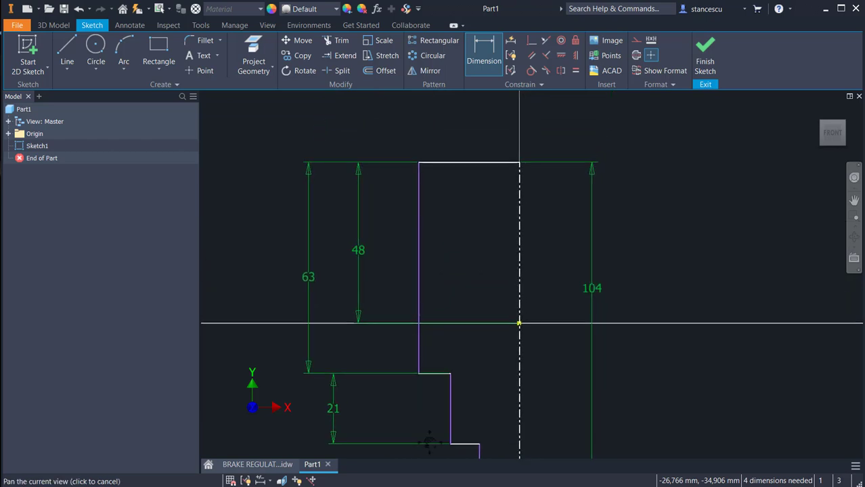
{"action": "left_click", "coordinate": [415, 236]}
{"action": "left_click", "coordinate": [518, 261]}
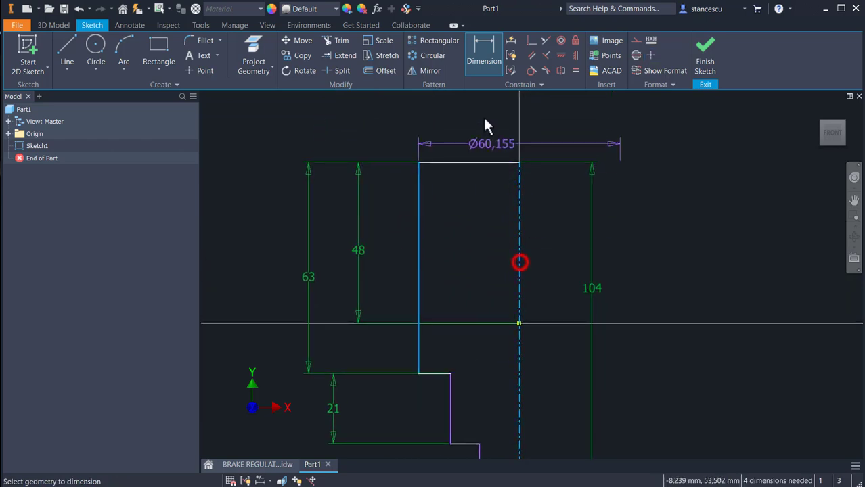
{"action": "left_click", "coordinate": [482, 121]}
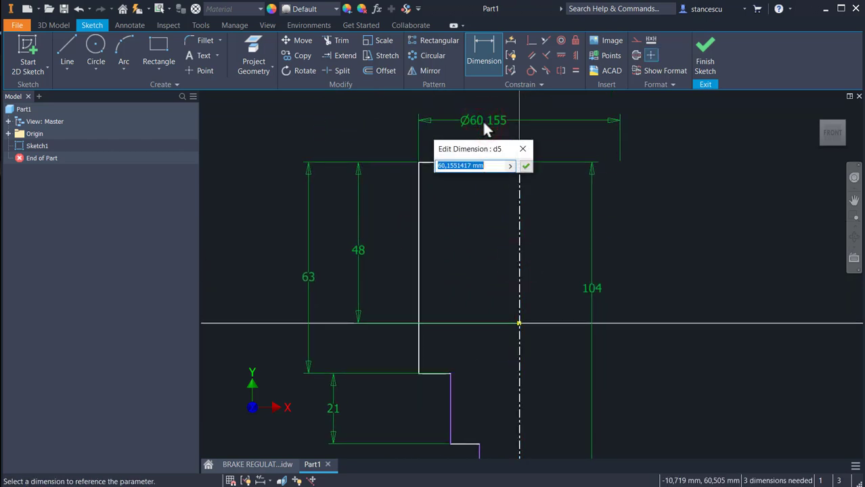
{"action": "type", "text": "6"}
{"action": "key", "text": "BackSpace"}
{"action": "type", "text": "60"}
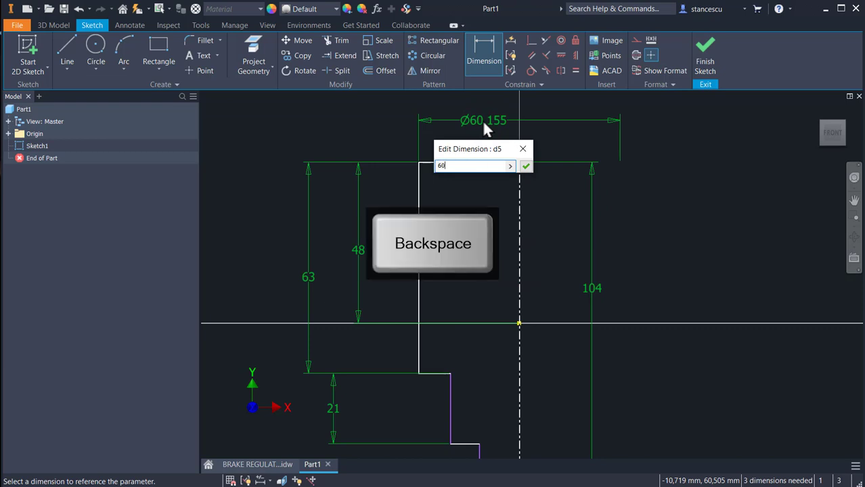
{"action": "key", "text": "Return"}
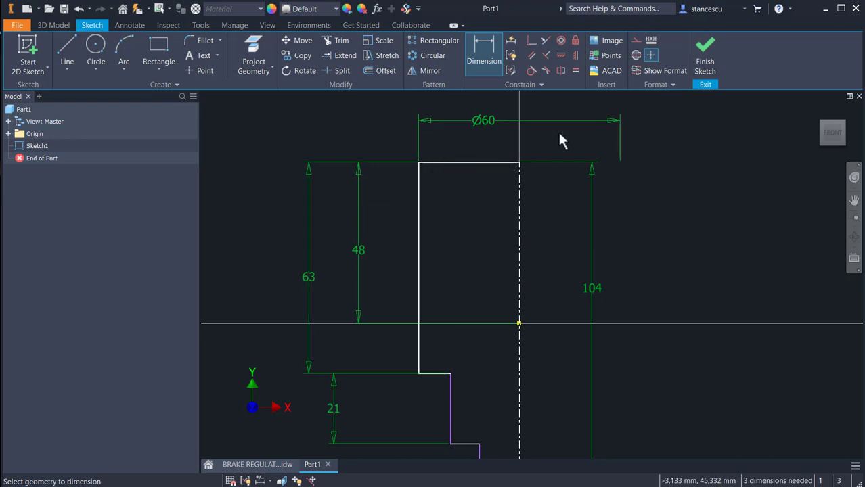
Step: Dimension the vertical edge of the first step below the outermost edge from the centerline as a 50 mm diameter
{"action": "left_click", "coordinate": [449, 403]}
{"action": "left_click", "coordinate": [518, 397]}
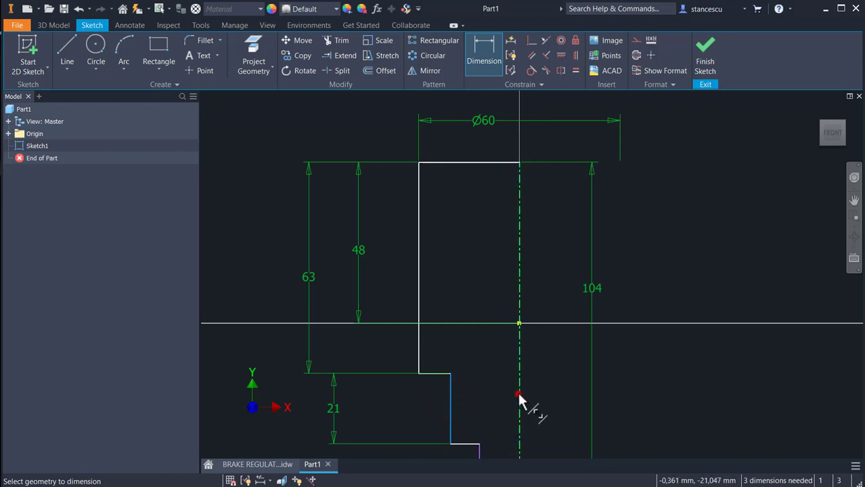
{"action": "left_click", "coordinate": [492, 393]}
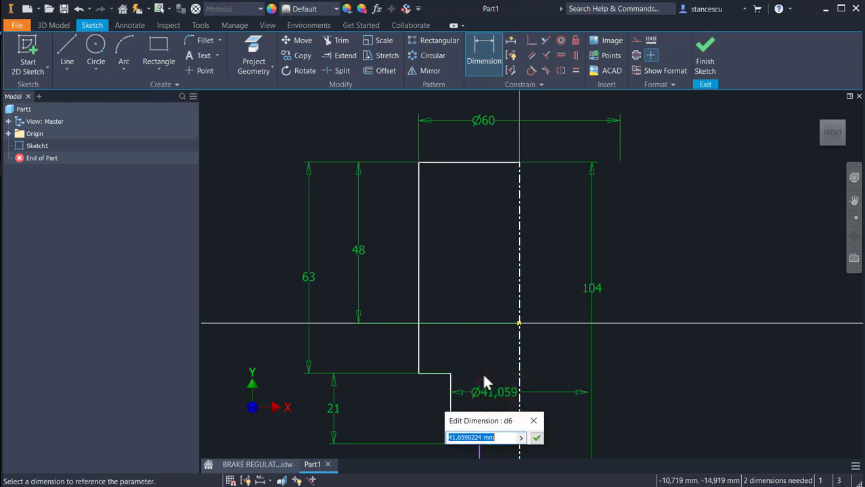
{"action": "type", "text": "50"}
{"action": "key", "text": "Return"}
Step: Dimension the second step's vertical edge from the centerline as a 38 mm diameter
{"action": "middle_click_drag", "start_coordinate": [489, 385], "coordinate": [485, 184]}
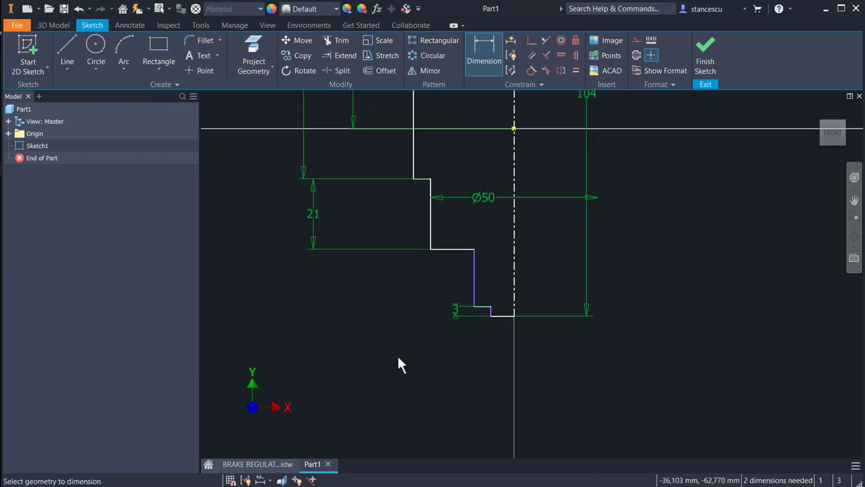
{"action": "left_click", "coordinate": [474, 272]}
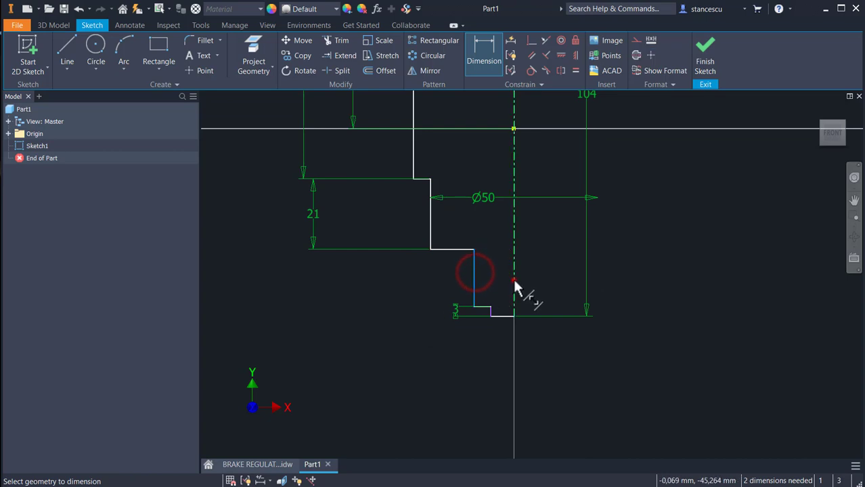
{"action": "left_click", "coordinate": [514, 280]}
{"action": "left_click", "coordinate": [516, 400]}
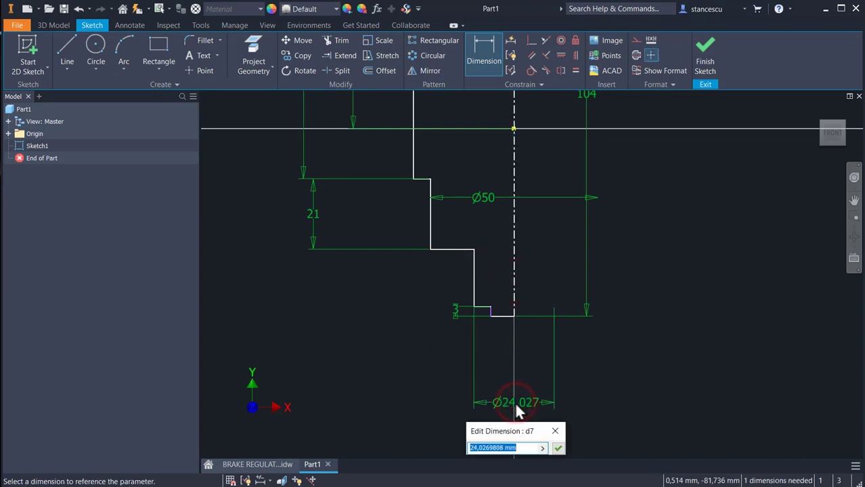
{"action": "type", "text": "3"}
{"action": "key", "text": "Return"}
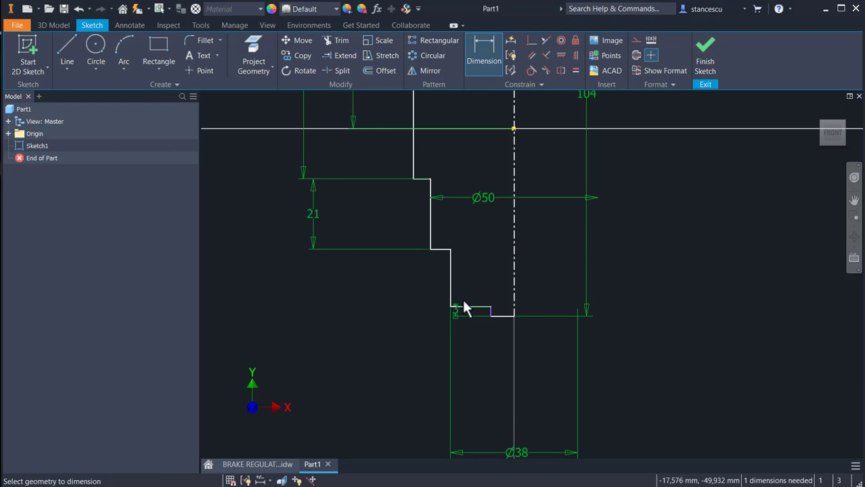
Step: Dimension the lowest short vertical edge from the centerline as a 32 mm diameter
{"action": "scroll", "coordinate": [471, 318], "scroll_direction": "up", "scroll_amount": 3}
{"action": "left_click", "coordinate": [511, 307]}
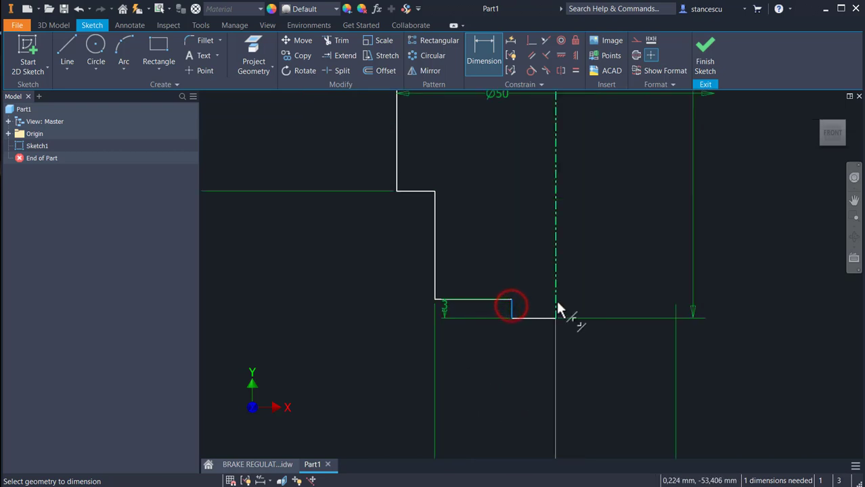
{"action": "left_click", "coordinate": [556, 301]}
{"action": "left_click", "coordinate": [549, 395]}
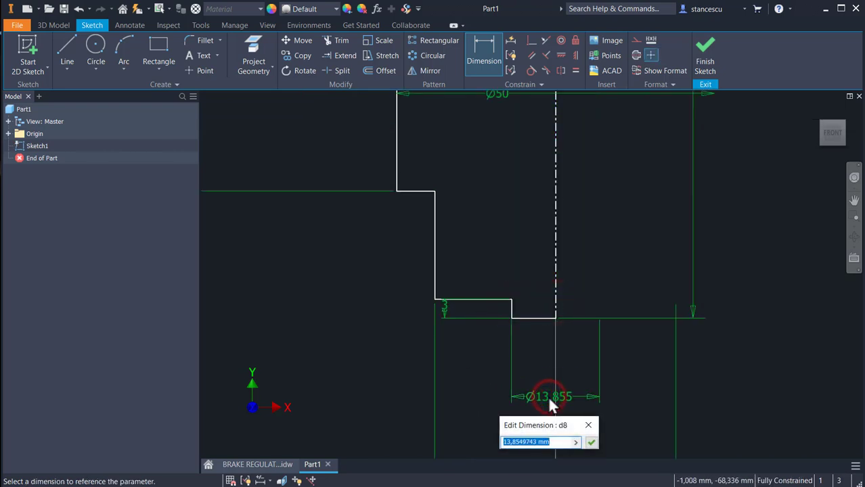
{"action": "type", "text": "34"}
{"action": "key", "text": "BackSpace"}
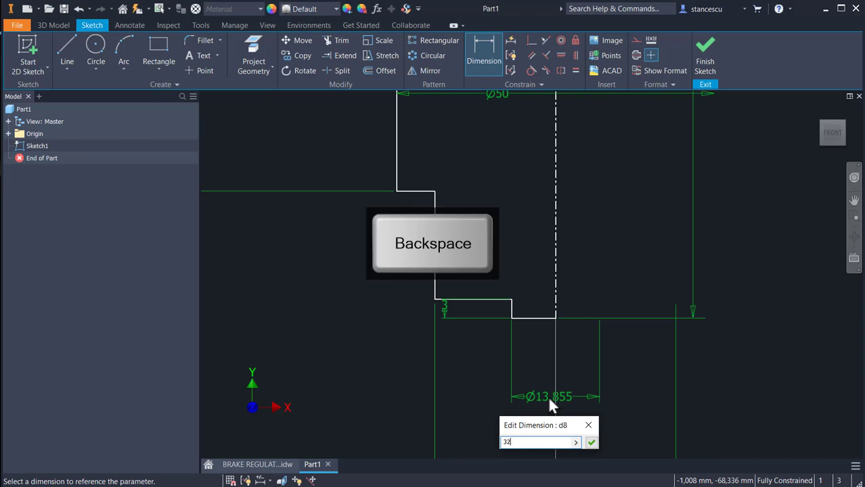
{"action": "key", "text": "Return"}
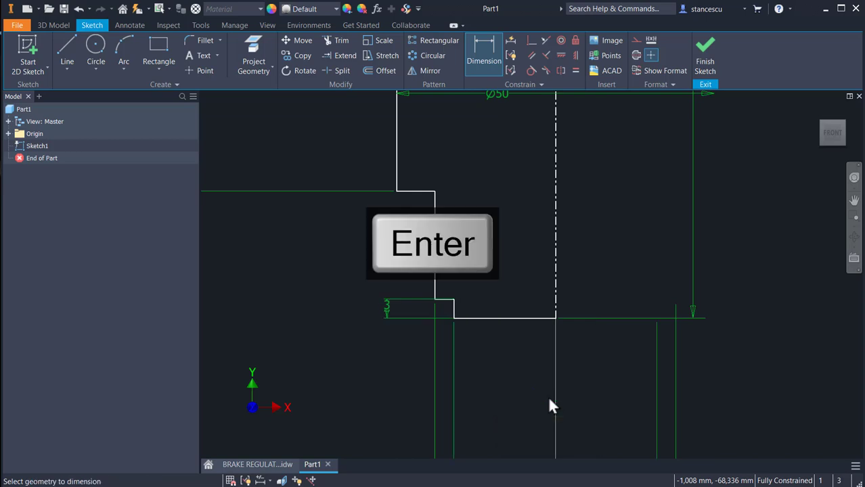
Step: Finish the sketch and revolve the profile a full 360 degrees around the centerline into a solid
{"action": "left_click", "coordinate": [704, 68]}
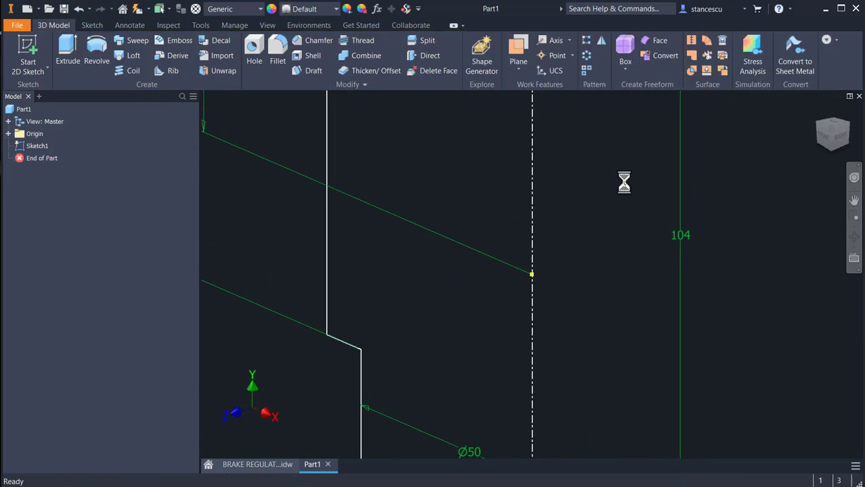
{"action": "key", "text": "F6"}
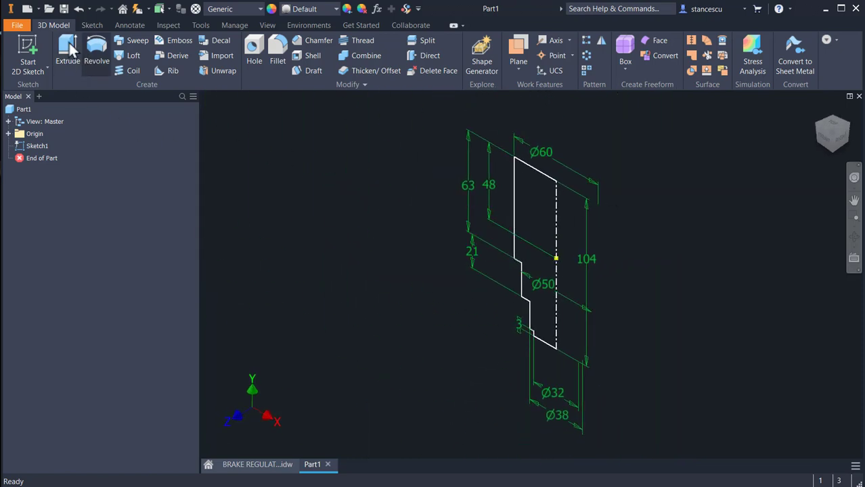
{"action": "left_click", "coordinate": [96, 48]}
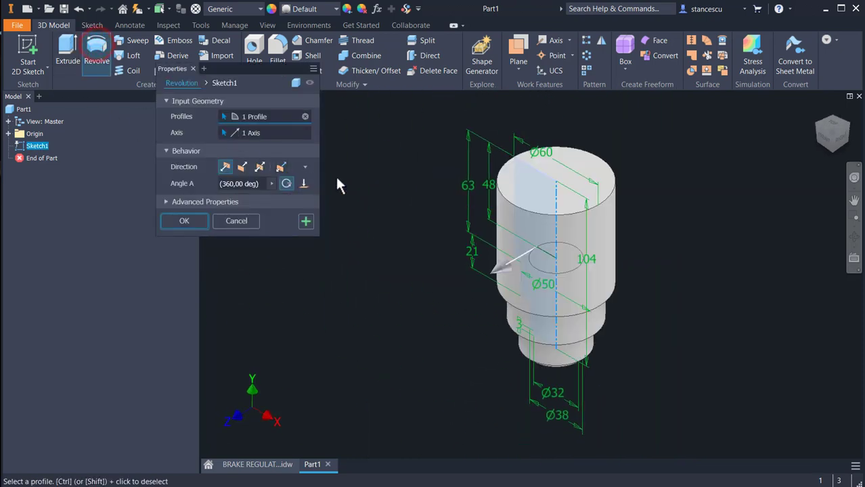
{"action": "left_click", "coordinate": [183, 220]}
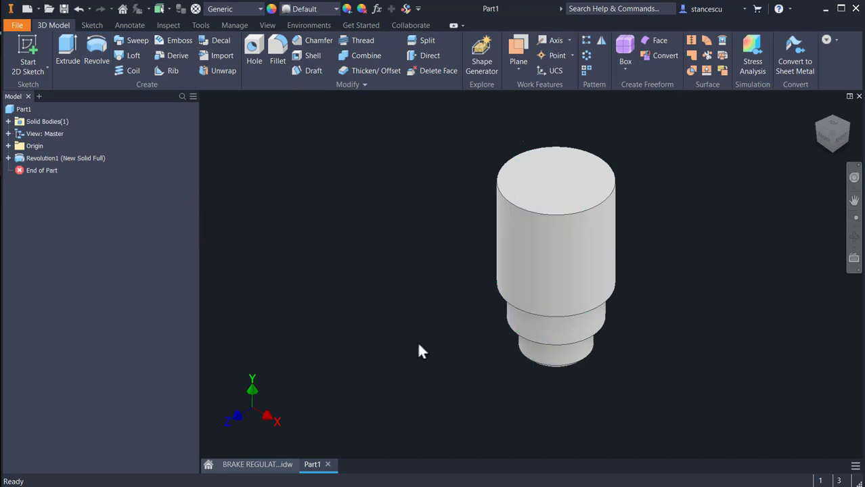
Step: Check the step radii in the BRAKE REGULATOR BODY drawing and fillet both edges of the part's lowest ring-shaped step face at 3 mm
{"action": "middle_click_drag", "start_coordinate": [433, 404], "coordinate": [446, 349], "text": "shift"}
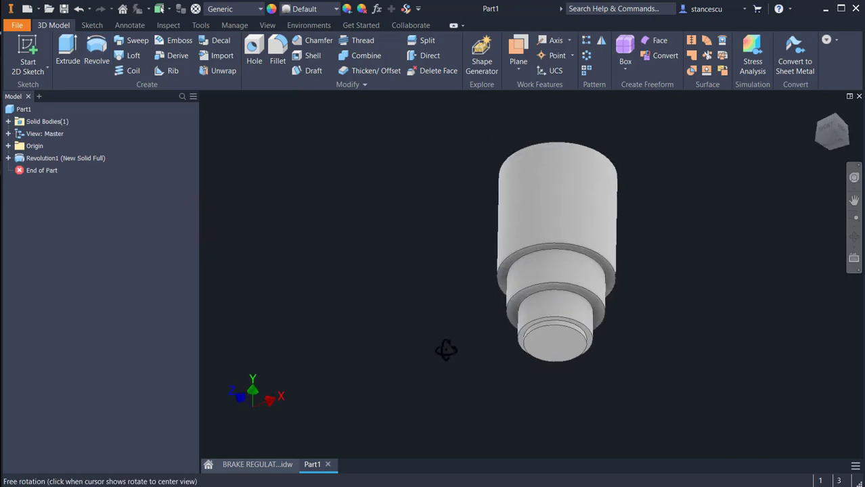
{"action": "scroll", "coordinate": [545, 338], "scroll_direction": "up", "scroll_amount": 3}
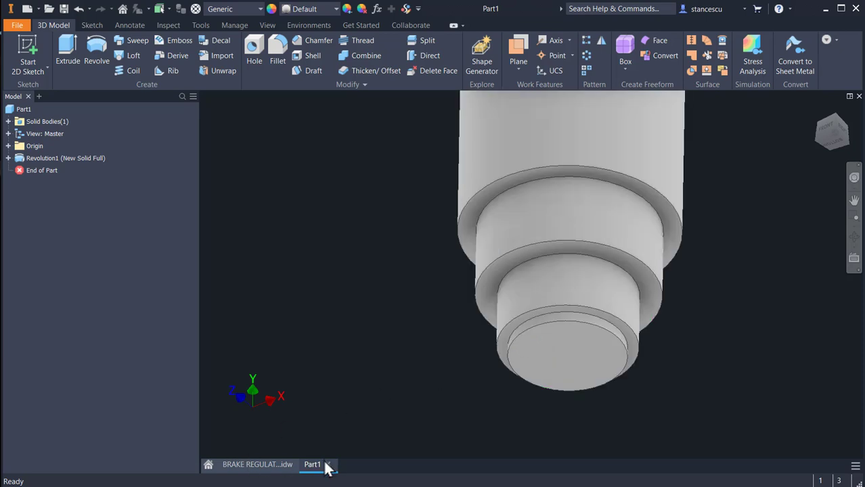
{"action": "left_click", "coordinate": [271, 465]}
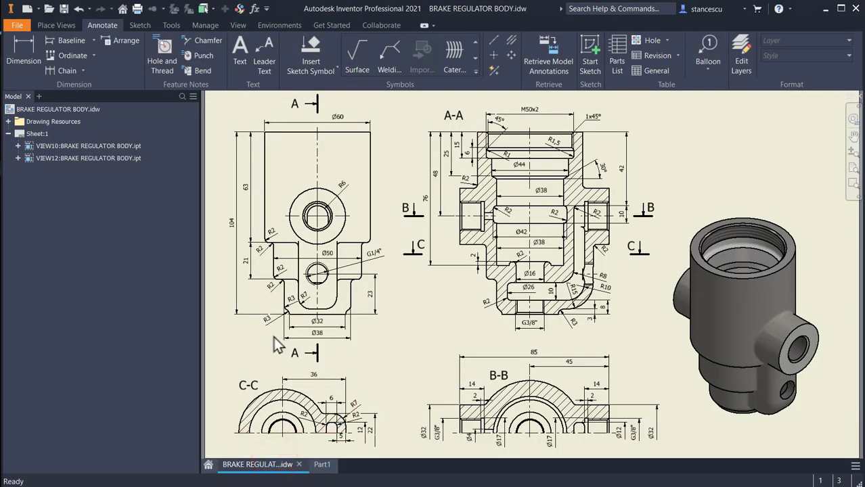
{"action": "scroll", "coordinate": [274, 329], "scroll_direction": "up", "scroll_amount": 3}
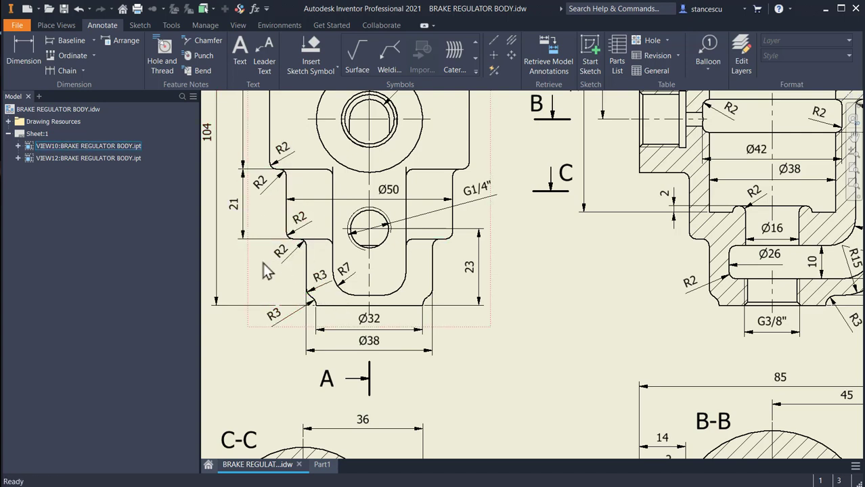
{"action": "left_click", "coordinate": [319, 467]}
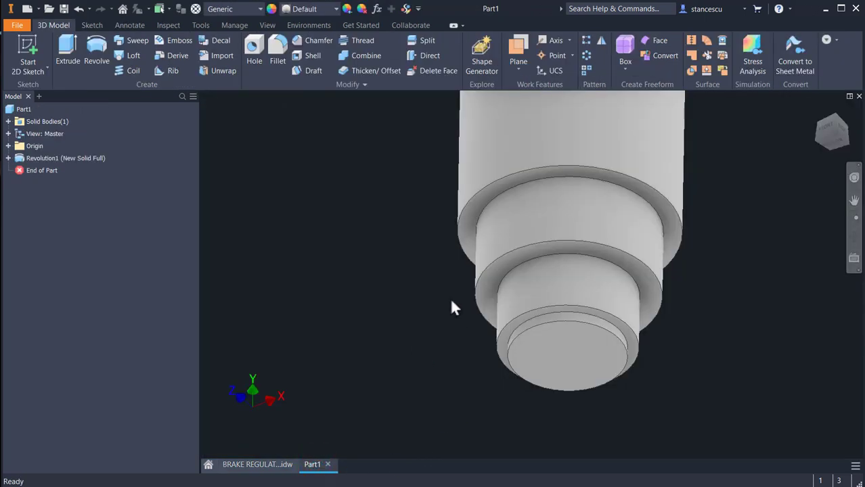
{"action": "left_click", "coordinate": [531, 320]}
{"action": "left_click", "coordinate": [543, 314]}
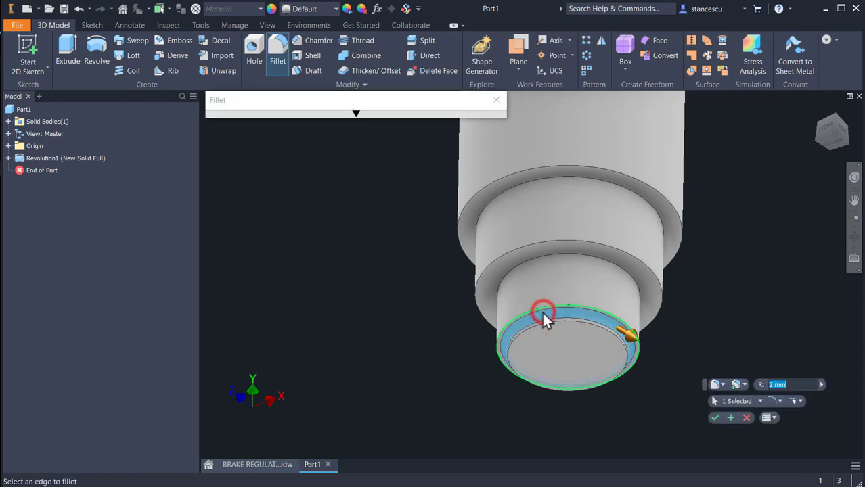
{"action": "type", "text": "3"}
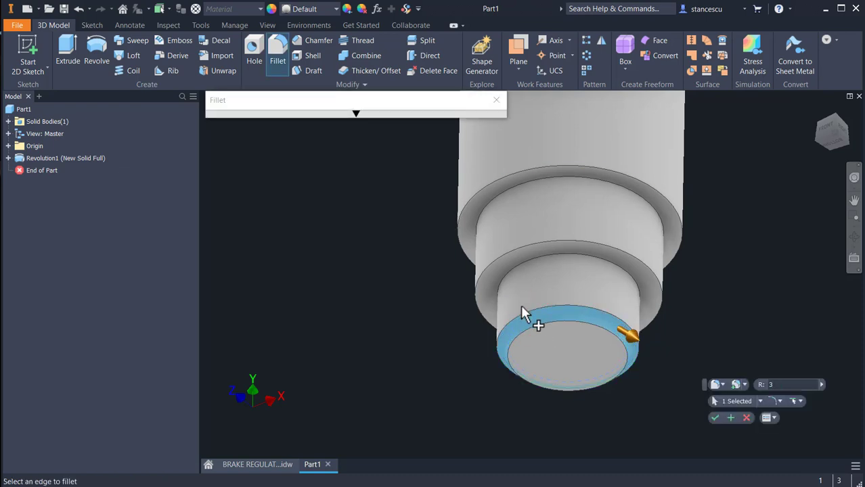
{"action": "left_click", "coordinate": [523, 313]}
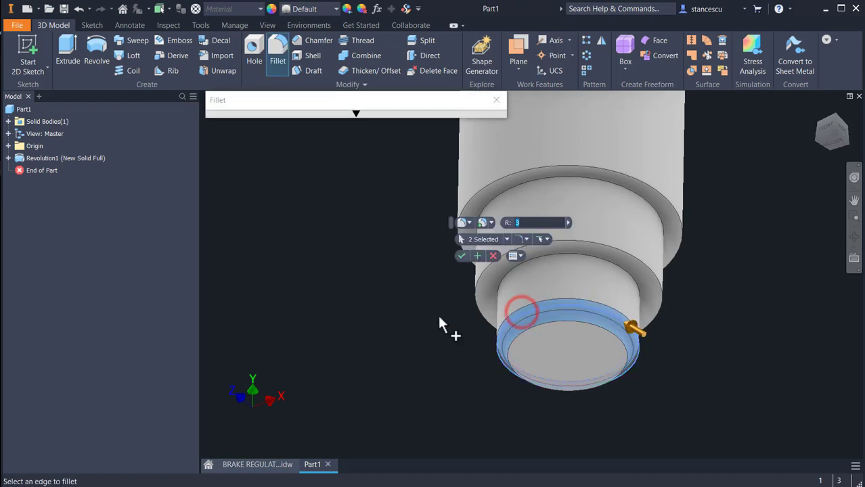
{"action": "left_click", "coordinate": [476, 255]}
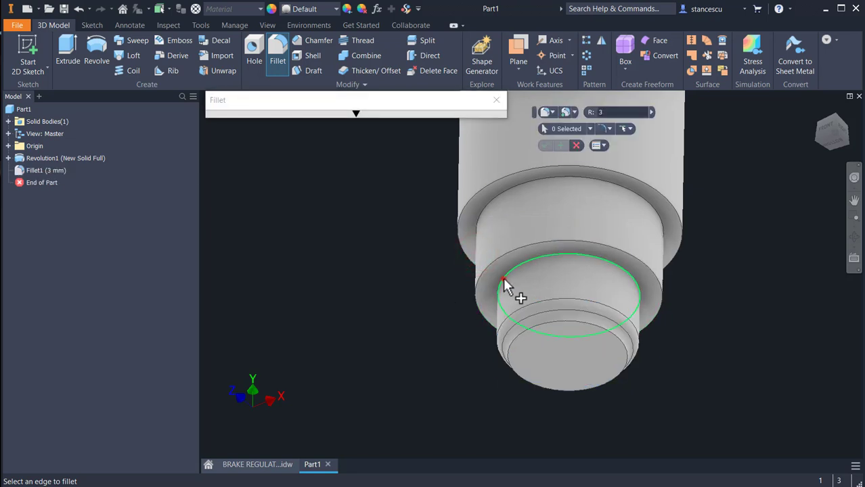
Step: Fillet the inner and outer edges of the two upper ring-shaped step faces with a 2 mm radius
{"action": "left_click", "coordinate": [504, 278]}
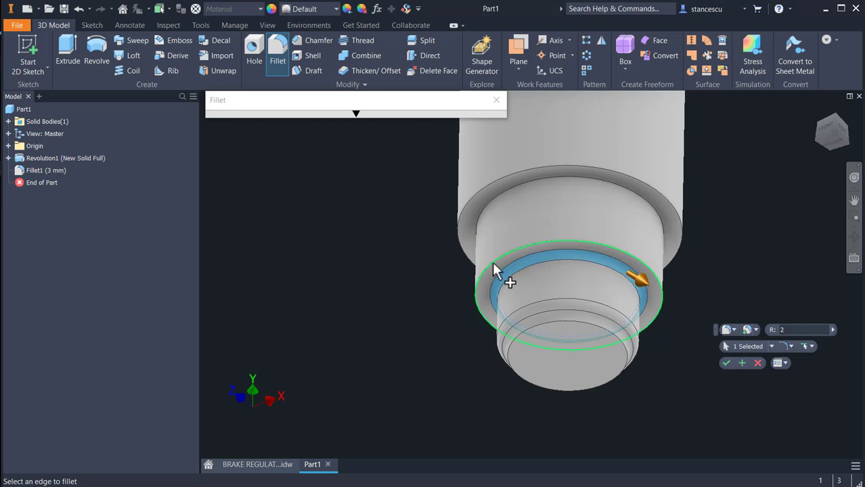
{"action": "left_click", "coordinate": [492, 264]}
{"action": "left_click", "coordinate": [485, 203]}
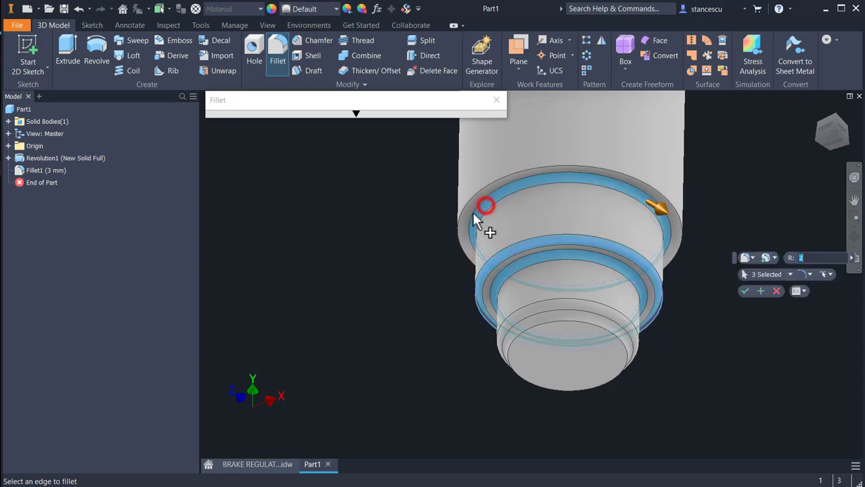
{"action": "left_click", "coordinate": [462, 207]}
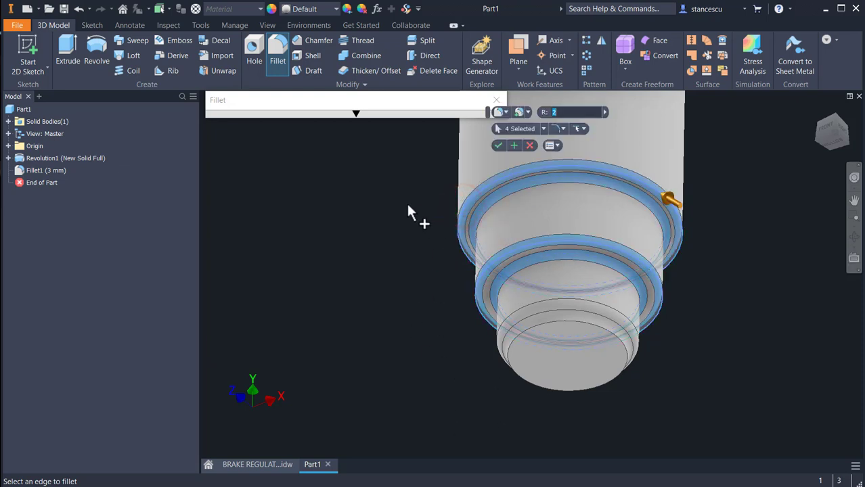
{"action": "left_click", "coordinate": [497, 144]}
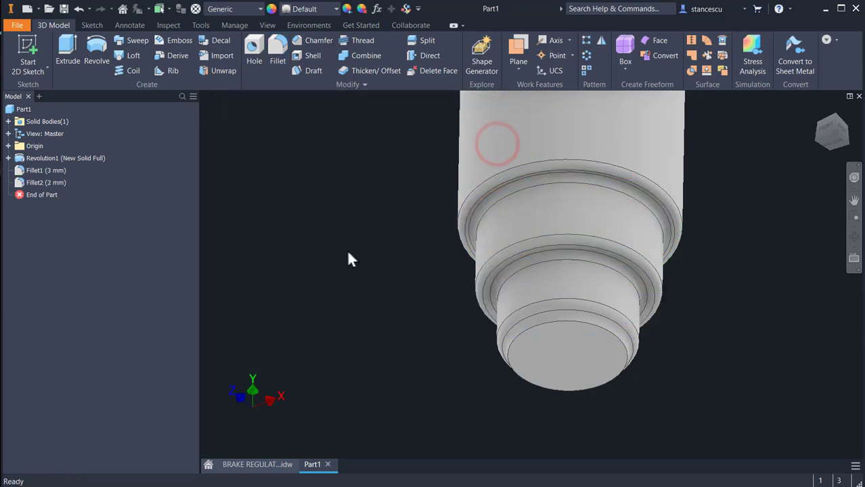
{"action": "key", "text": "F6"}
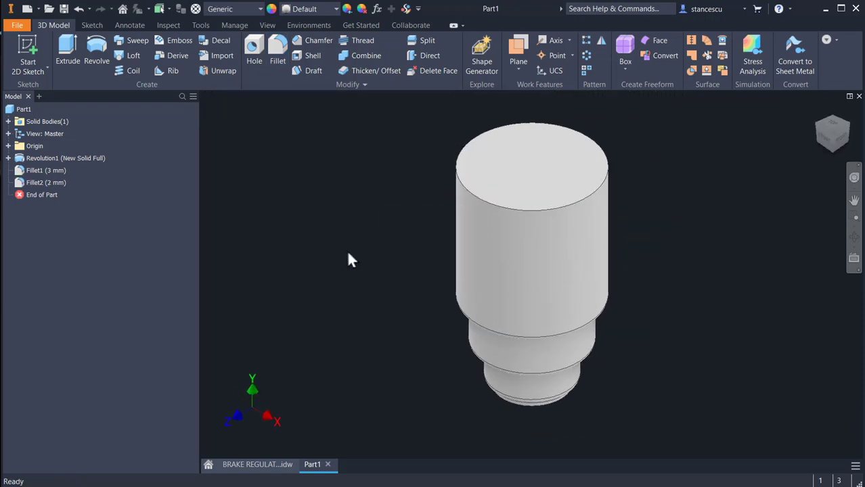
Step: Examine the front view and sections A-A and B-B of the BRAKE REGULATOR BODY drawing for the side bosses' diameter and lengths
{"action": "left_click", "coordinate": [263, 464]}
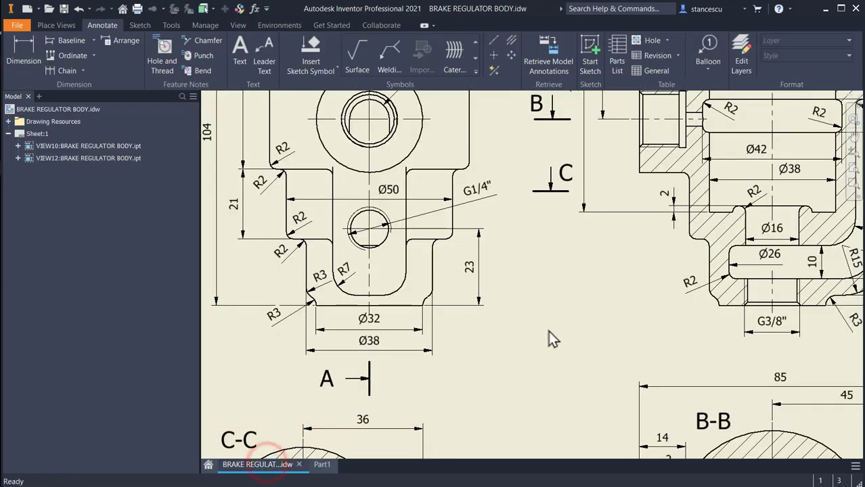
{"action": "key", "text": "F2"}
{"action": "left_click_drag", "start_coordinate": [548, 330], "coordinate": [480, 345]}
{"action": "middle_click_drag", "start_coordinate": [480, 345], "coordinate": [459, 357]}
{"action": "scroll", "coordinate": [507, 301], "scroll_direction": "down", "scroll_amount": 3}
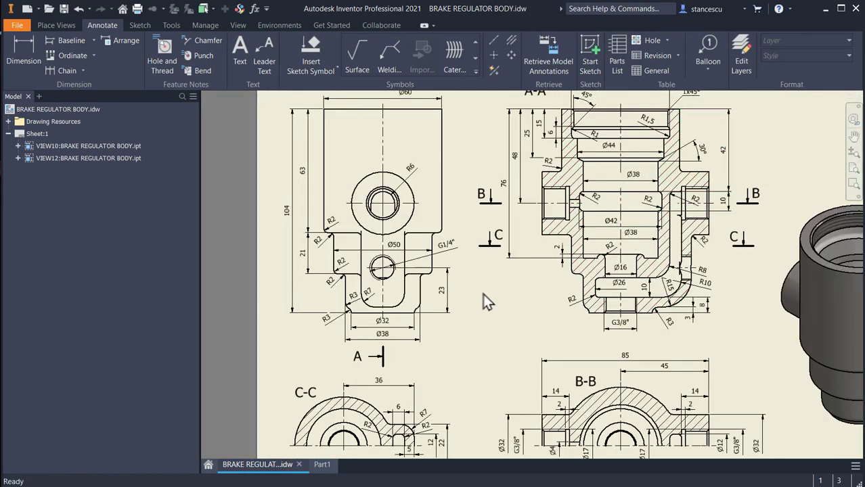
{"action": "key", "text": "F2"}
{"action": "mouse_move", "coordinate": [487, 299]}
{"action": "left_mouse_down"}
{"action": "mouse_move", "coordinate": [428, 266]}
{"action": "mouse_move", "coordinate": [373, 284]}
{"action": "mouse_move", "coordinate": [354, 208]}
{"action": "left_mouse_up"}
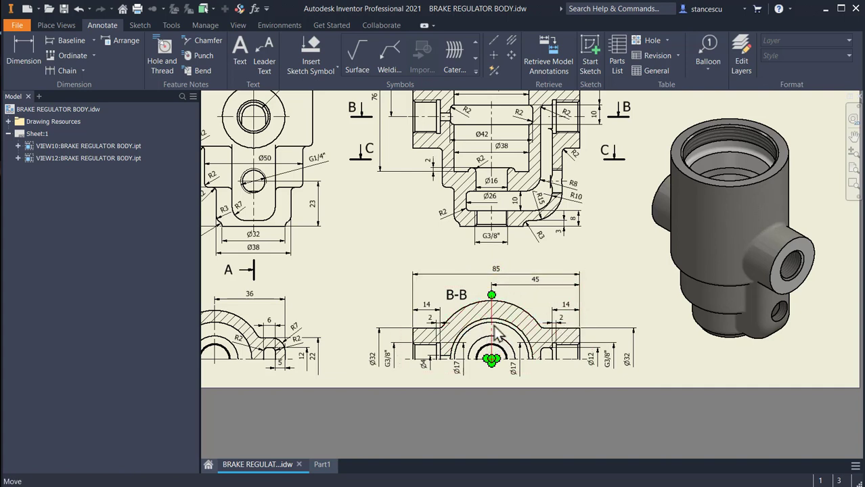
{"action": "middle_click_drag", "start_coordinate": [492, 332], "coordinate": [507, 259]}
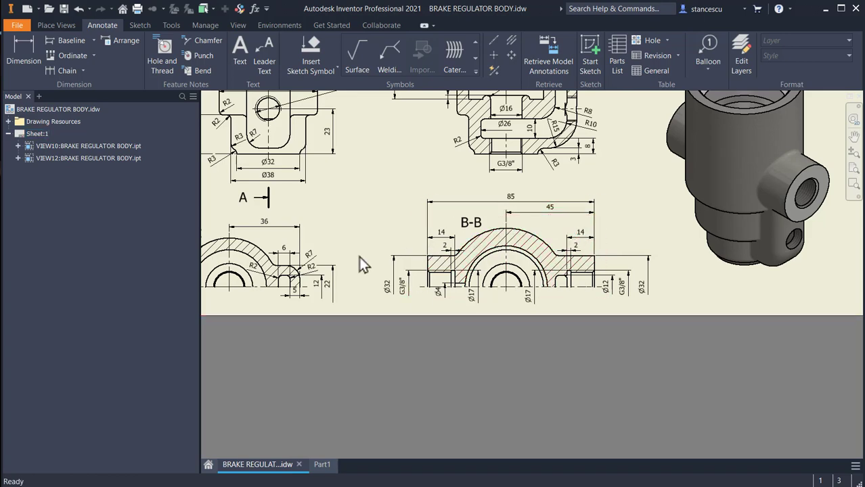
{"action": "middle_click_drag", "start_coordinate": [373, 298], "coordinate": [397, 447]}
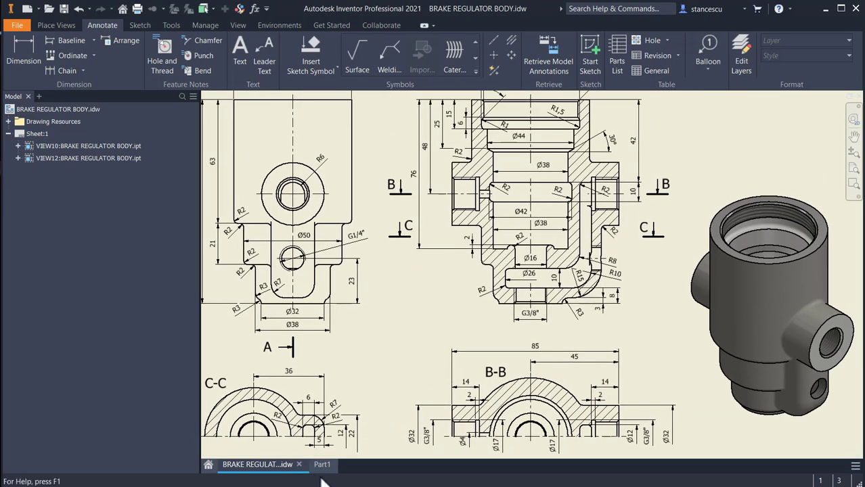
Step: In Part1, sketch a 32 mm diameter circle centered on the origin on the YZ plane, with the solid sliced at that plane
{"action": "left_click", "coordinate": [322, 465]}
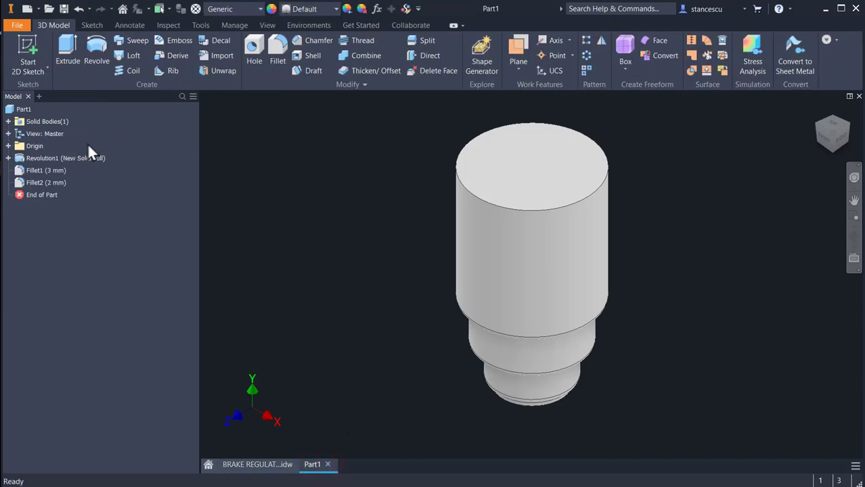
{"action": "left_click", "coordinate": [8, 147]}
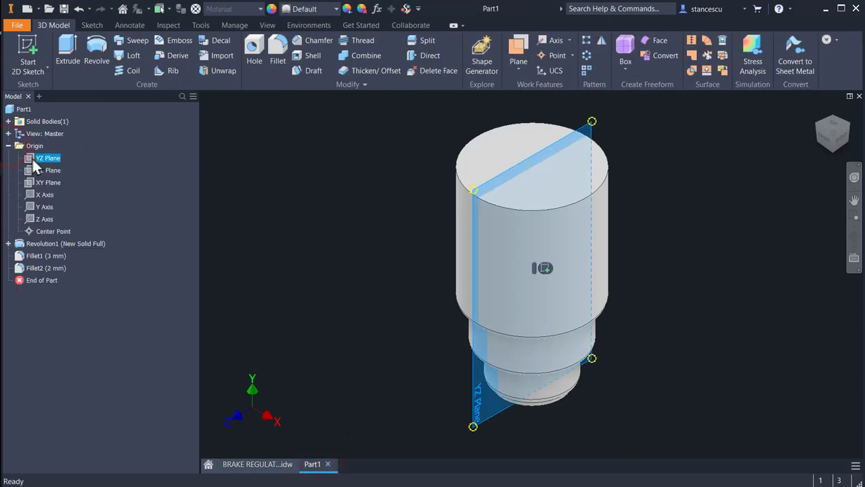
{"action": "left_click", "coordinate": [545, 269]}
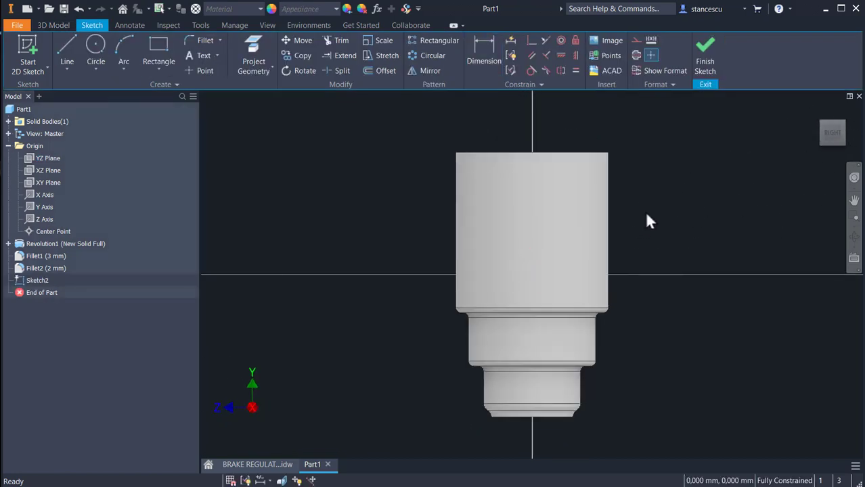
{"action": "key", "text": "F7"}
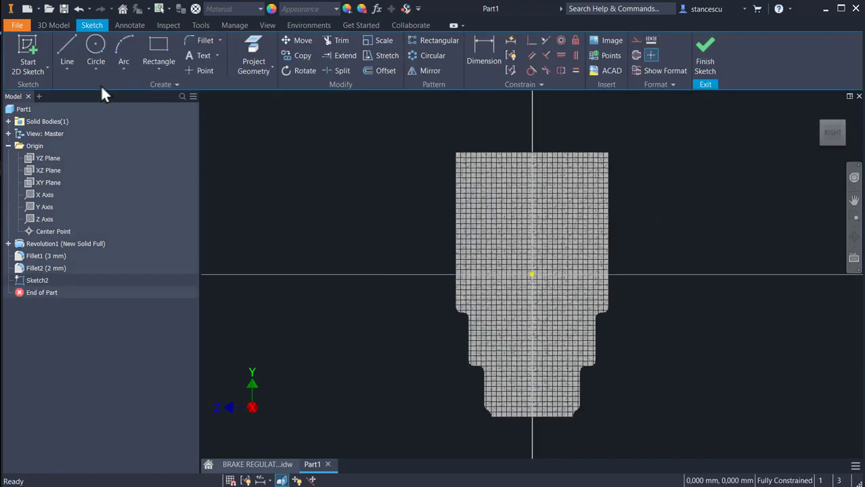
{"action": "left_click", "coordinate": [95, 45]}
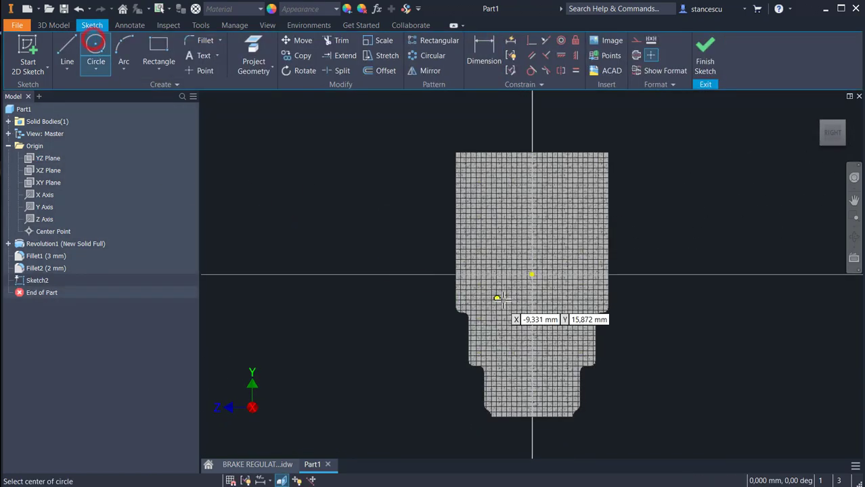
{"action": "left_click", "coordinate": [532, 274]}
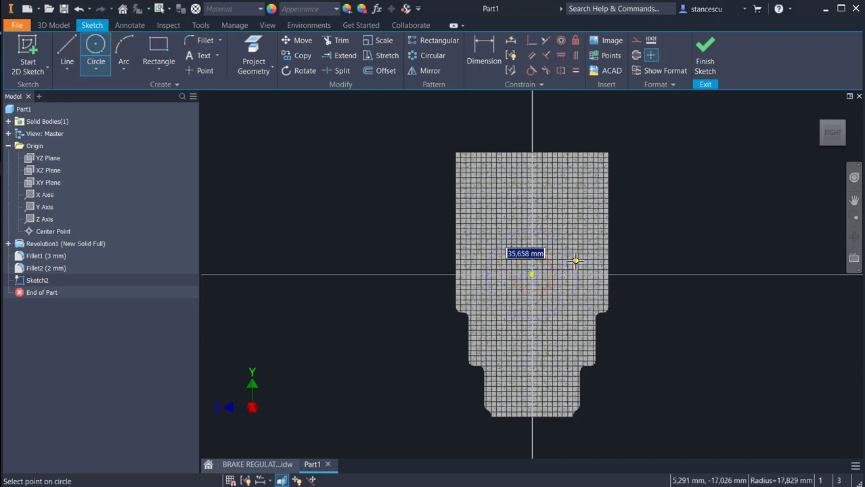
{"action": "type", "text": "32"}
{"action": "key", "text": "Return"}
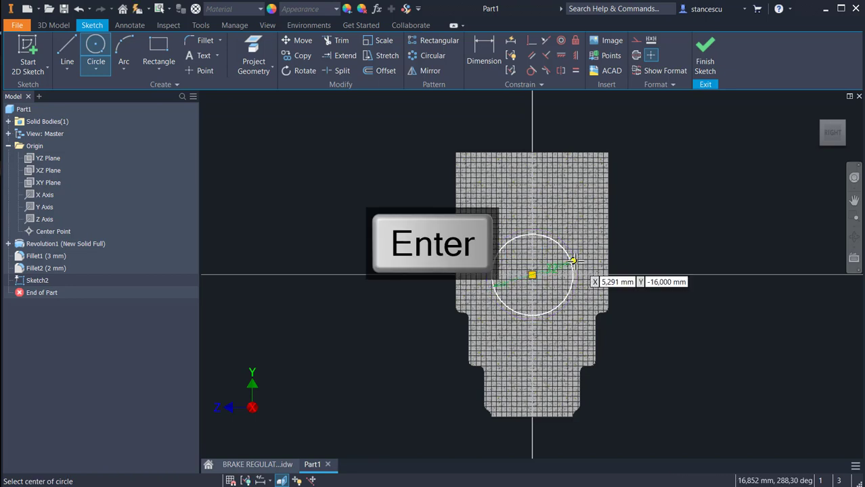
{"action": "left_click", "coordinate": [706, 64]}
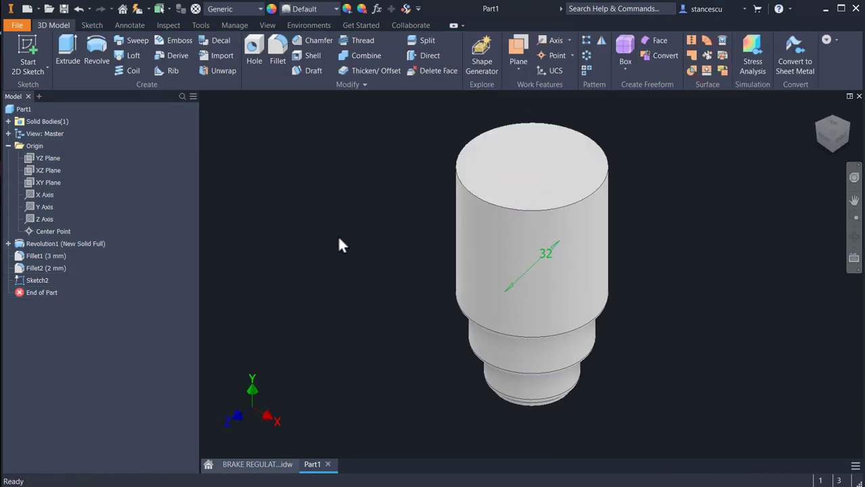
Step: Extrude the 32 mm circle asymmetrically, 45 mm one way and 85-45 mm the other, joining both side bosses to the body
{"action": "left_click", "coordinate": [67, 55]}
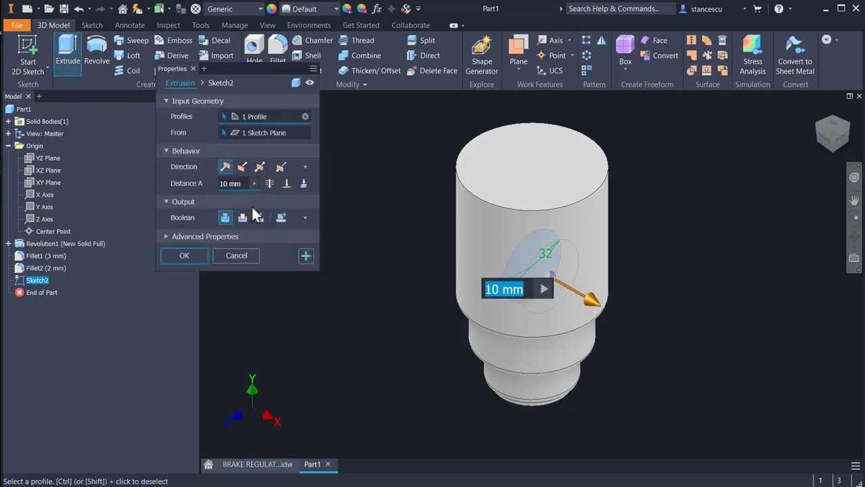
{"action": "left_click", "coordinate": [280, 167]}
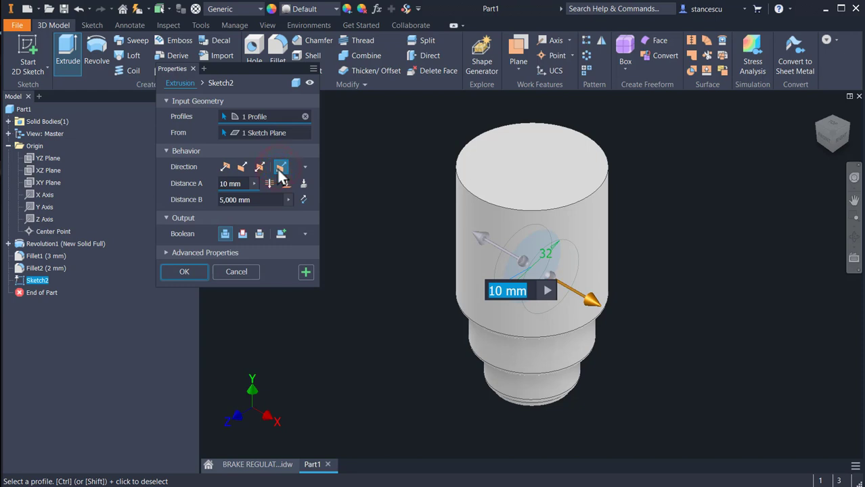
{"action": "left_click", "coordinate": [241, 183]}
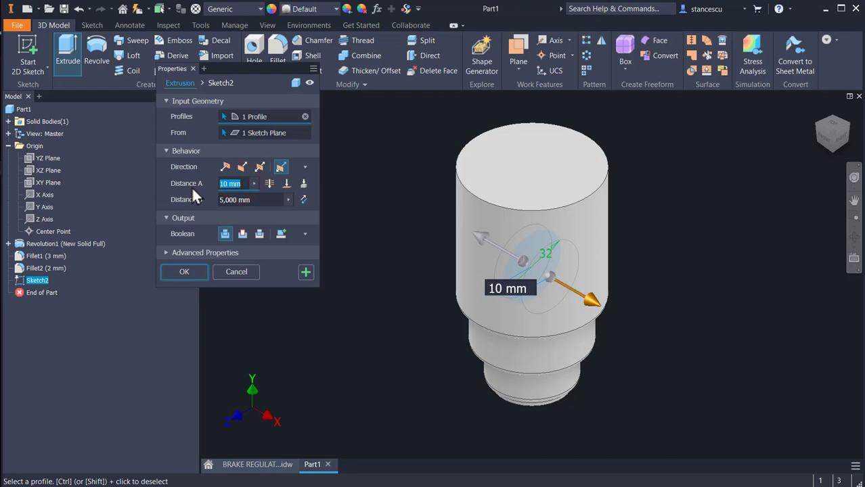
{"action": "type", "text": "45"}
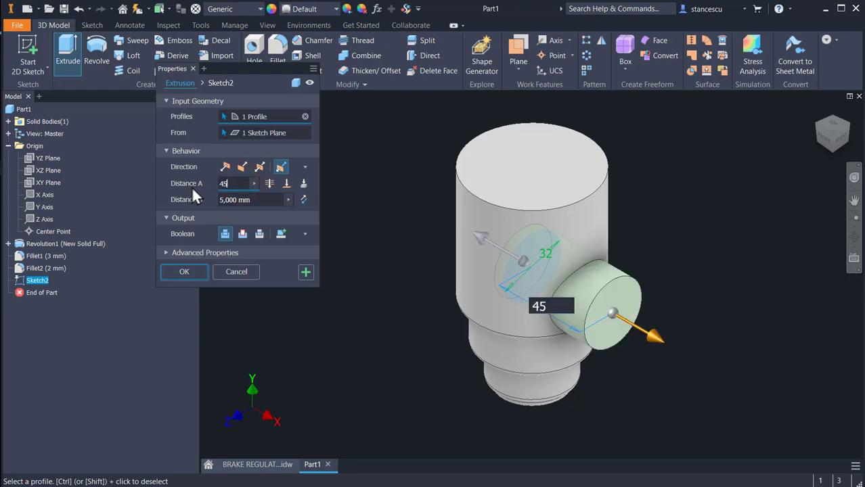
{"action": "left_click", "coordinate": [263, 201]}
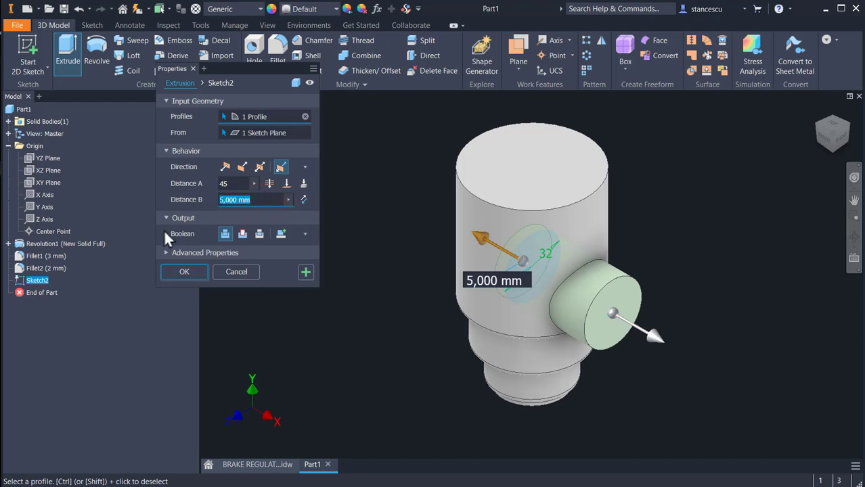
{"action": "type", "text": "85"}
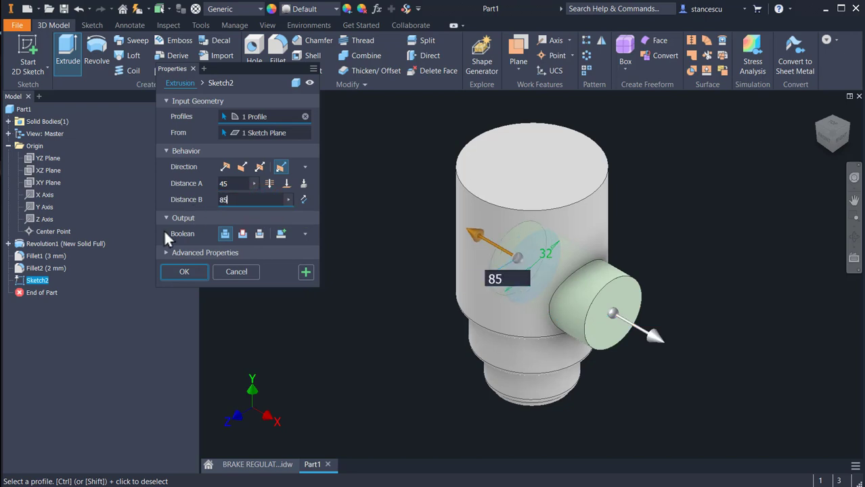
{"action": "type", "text": "-45"}
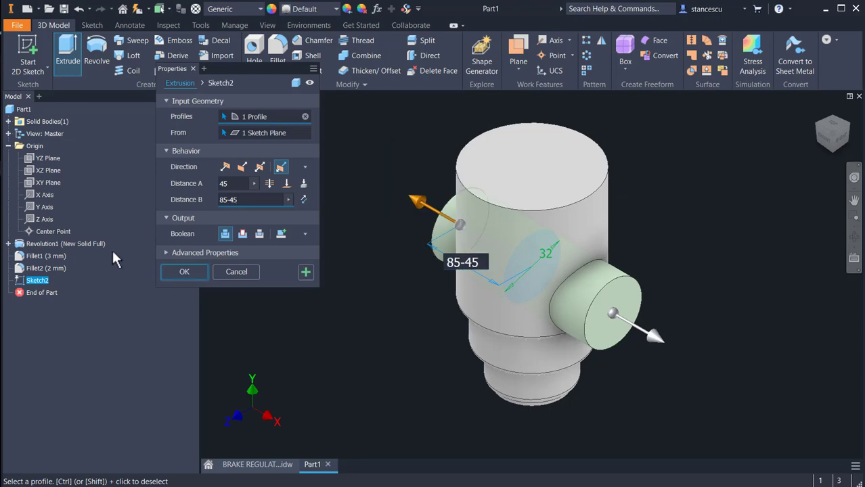
{"action": "left_click", "coordinate": [180, 272]}
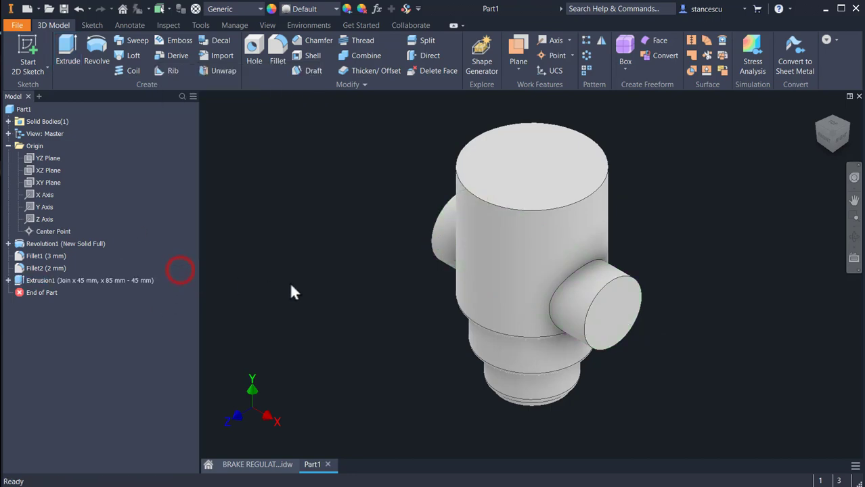
Step: Examine the front view and sections A-A, B-B and C-C of the BRAKE REGULATOR BODY drawing for the lower side lug's shape, dimensions and radii
{"action": "left_click", "coordinate": [257, 464]}
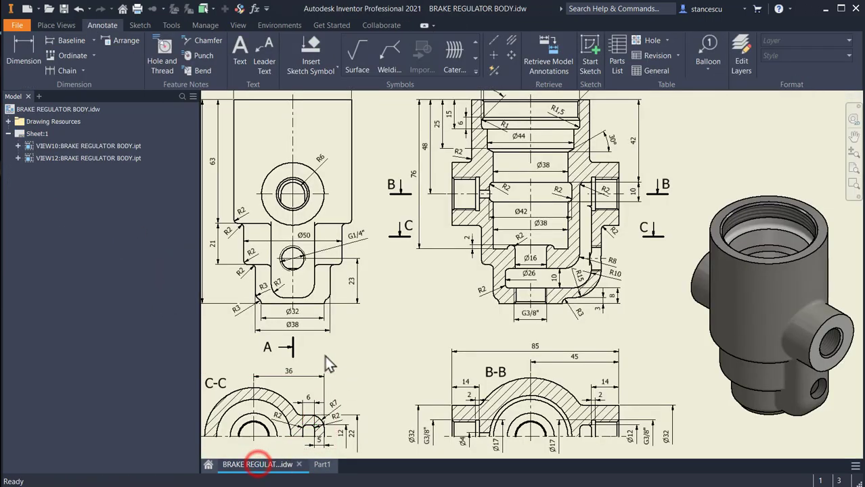
{"action": "middle_click_drag", "start_coordinate": [405, 307], "coordinate": [410, 283]}
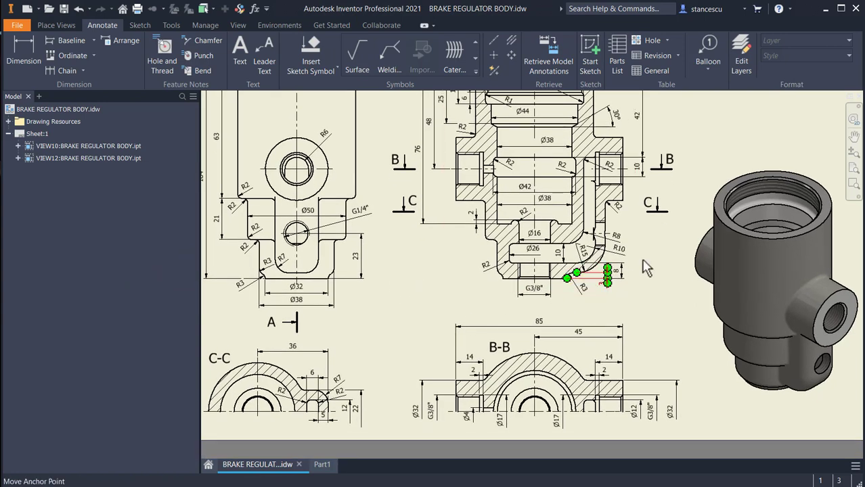
{"action": "middle_click_drag", "start_coordinate": [425, 291], "coordinate": [398, 216]}
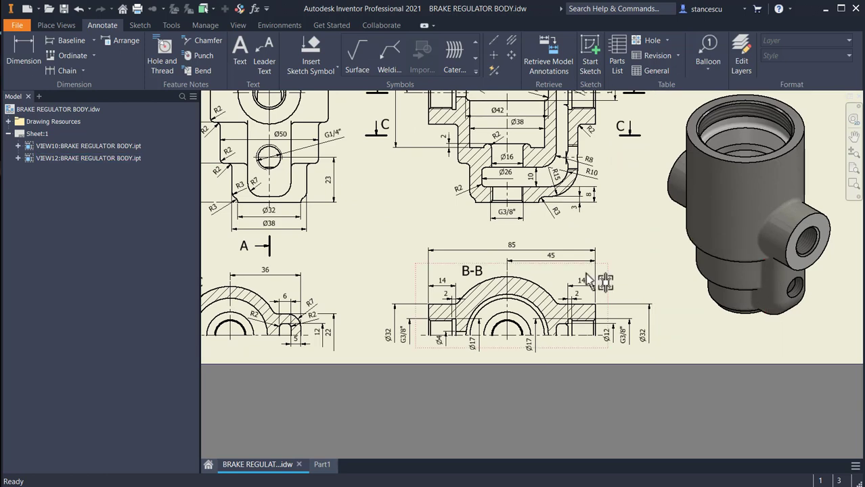
{"action": "scroll", "coordinate": [584, 267], "scroll_direction": "up", "scroll_amount": 4}
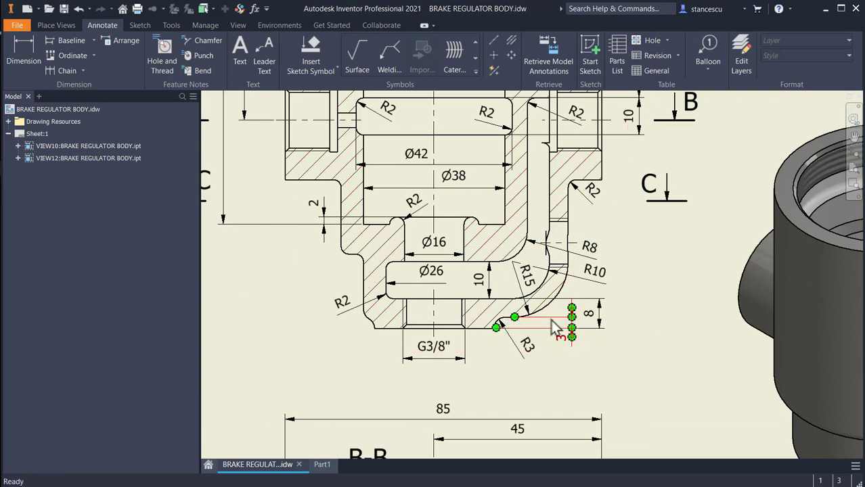
{"action": "middle_click_drag", "start_coordinate": [631, 276], "coordinate": [623, 332]}
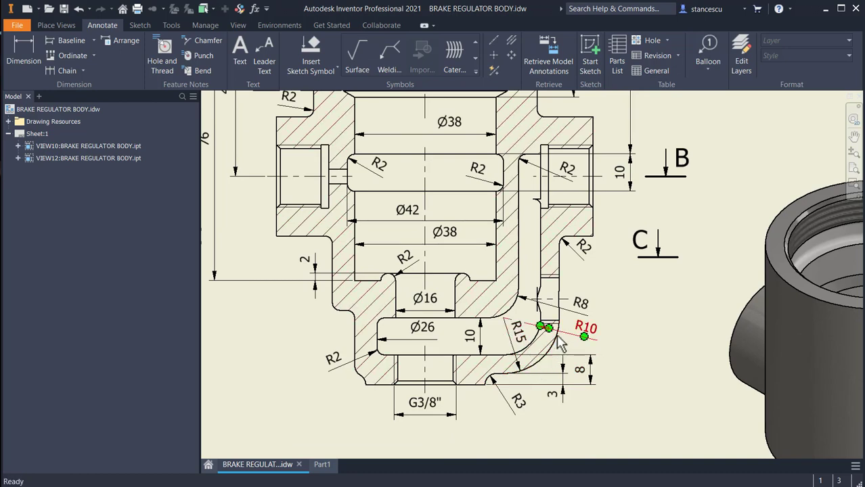
{"action": "scroll", "coordinate": [621, 296], "scroll_direction": "down", "scroll_amount": 5}
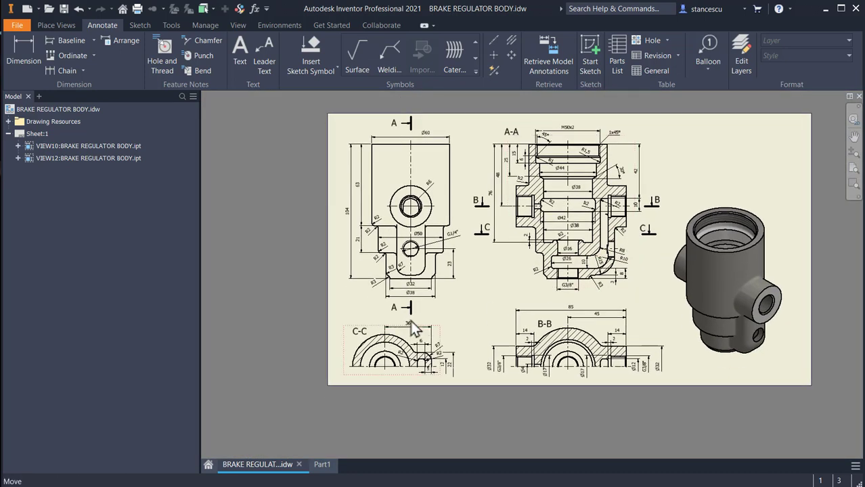
{"action": "scroll", "coordinate": [410, 321], "scroll_direction": "up", "scroll_amount": 4}
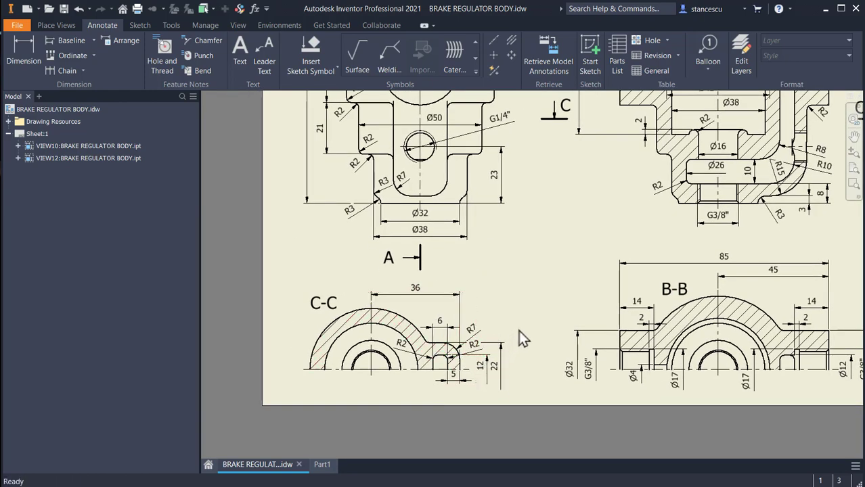
{"action": "middle_click_drag", "start_coordinate": [517, 332], "coordinate": [525, 306]}
{"action": "middle_click_drag", "start_coordinate": [506, 269], "coordinate": [494, 347]}
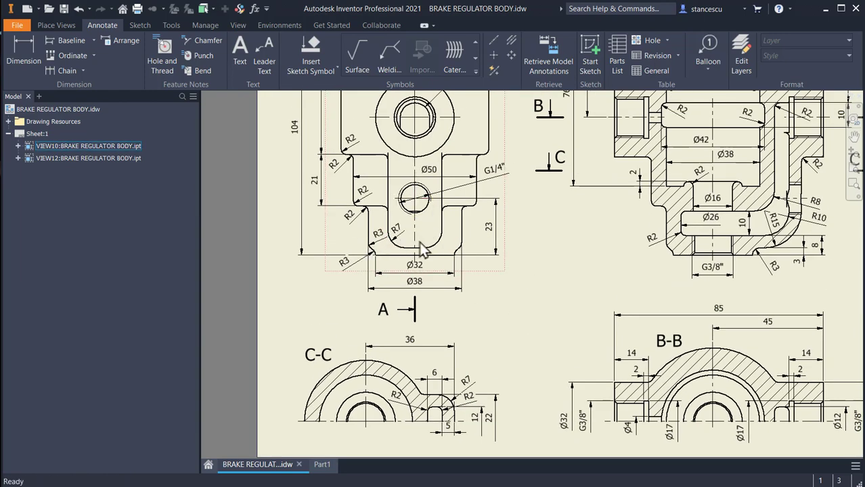
{"action": "middle_click_drag", "start_coordinate": [518, 280], "coordinate": [530, 187]}
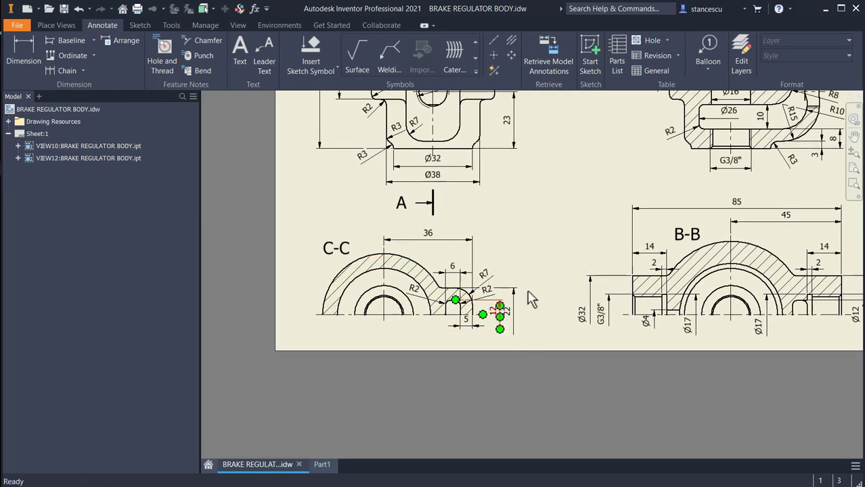
{"action": "middle_click_drag", "start_coordinate": [547, 233], "coordinate": [514, 317]}
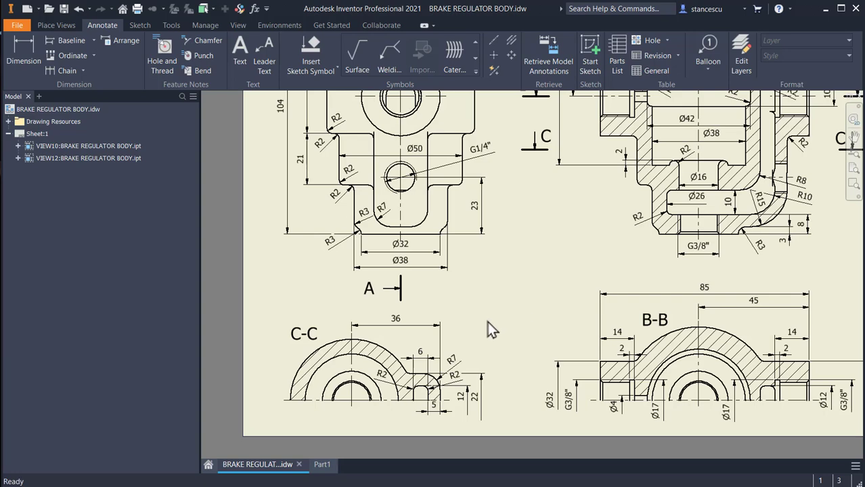
Step: In Part1, start a sketch on the XY plane with the solid sliced at that plane
{"action": "left_click", "coordinate": [321, 465]}
{"action": "left_click", "coordinate": [54, 187]}
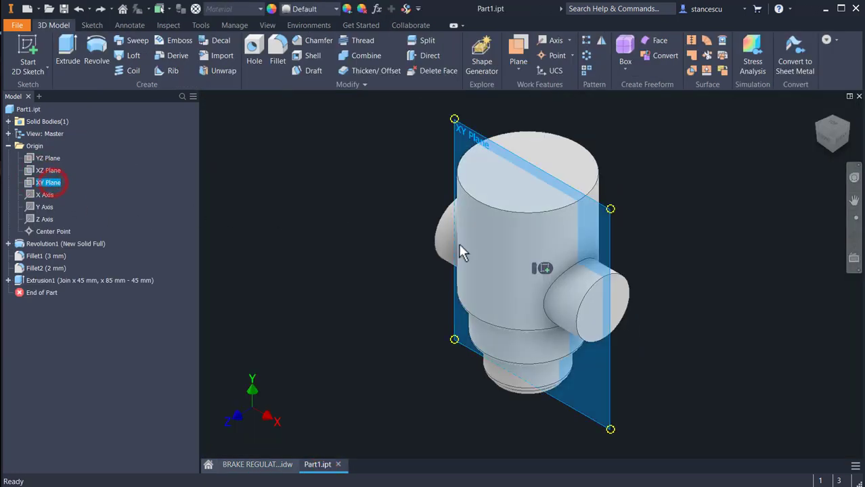
{"action": "left_click", "coordinate": [546, 268]}
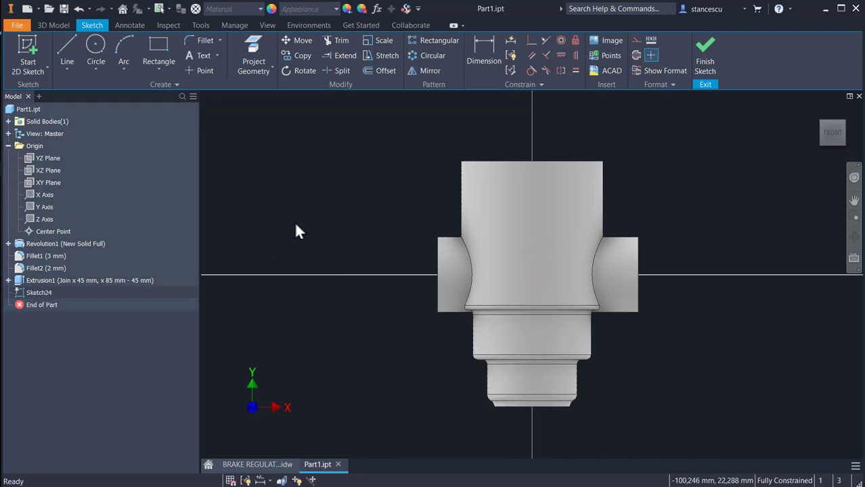
{"action": "key", "text": "F7"}
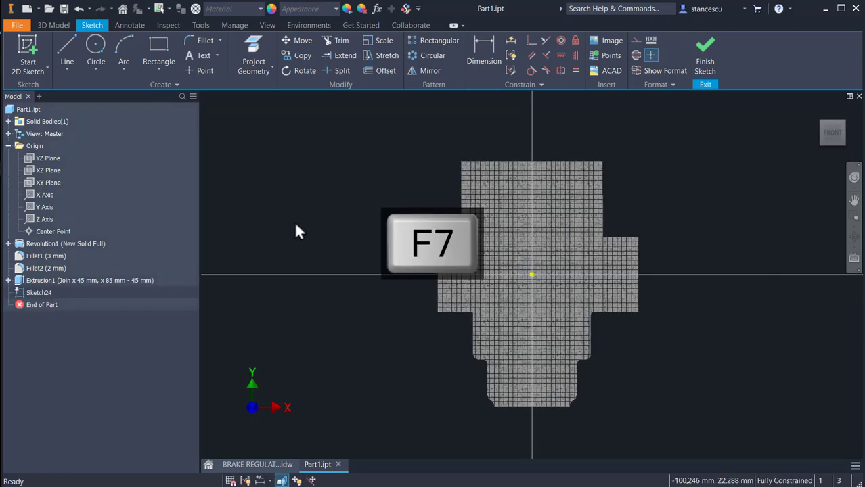
Step: Sketch a closed lug profile from the origin, about 32 mm wide and 48 mm deep, with a tangent arc rounding its lower outer corner
{"action": "left_click", "coordinate": [62, 46]}
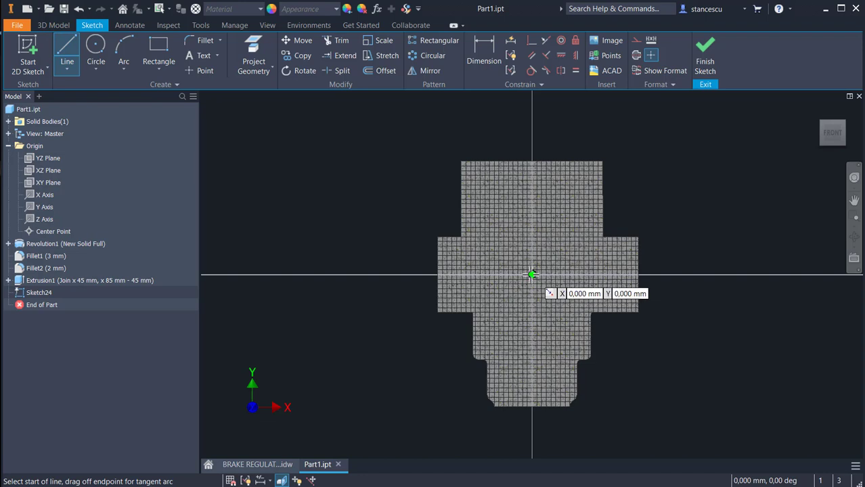
{"action": "left_click", "coordinate": [532, 274]}
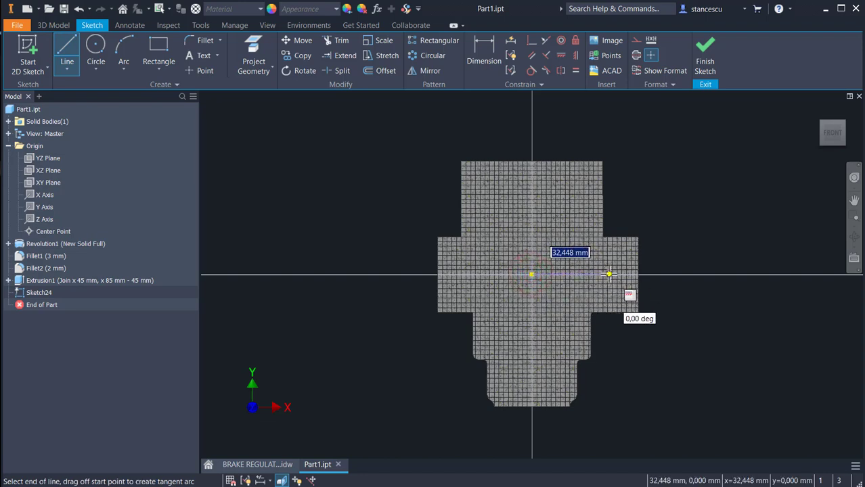
{"action": "left_click", "coordinate": [609, 274]}
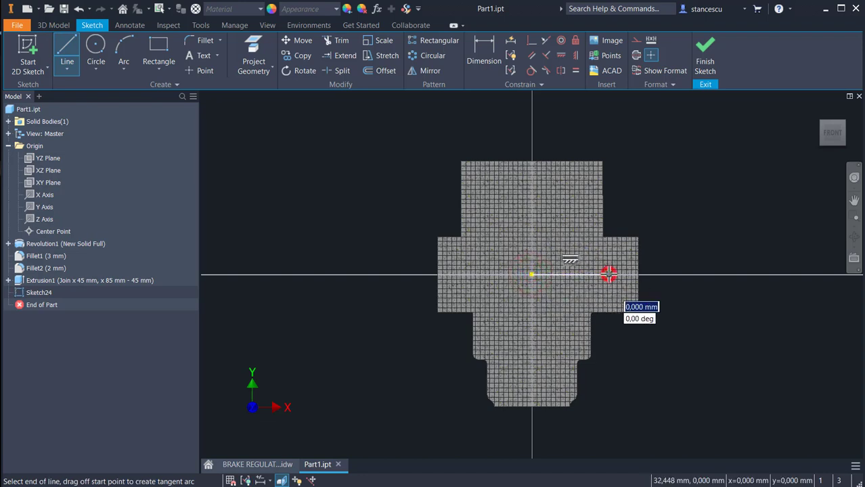
{"action": "left_click", "coordinate": [608, 362]}
{"action": "left_click_drag", "start_coordinate": [609, 363], "coordinate": [583, 386]}
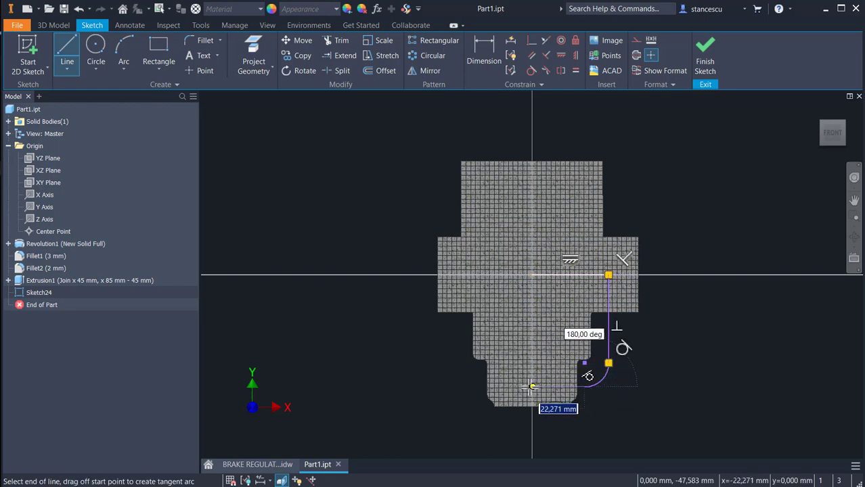
{"action": "left_click", "coordinate": [532, 387]}
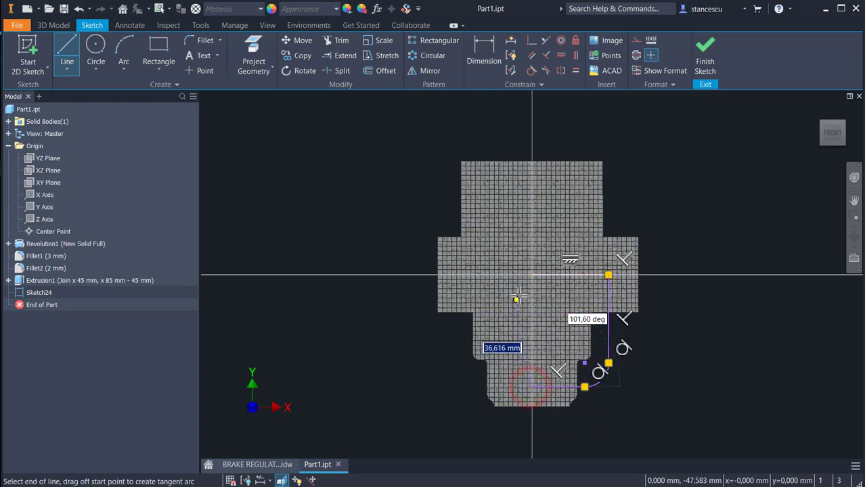
{"action": "left_click", "coordinate": [532, 276]}
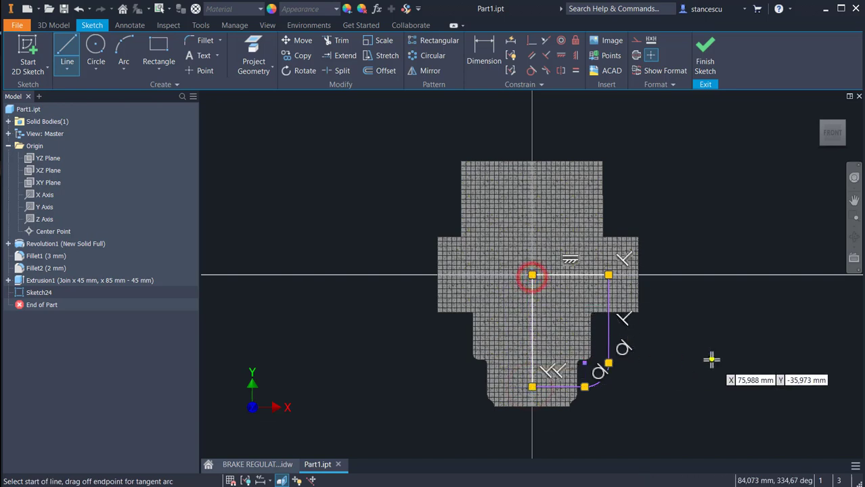
{"action": "key", "text": "Escape"}
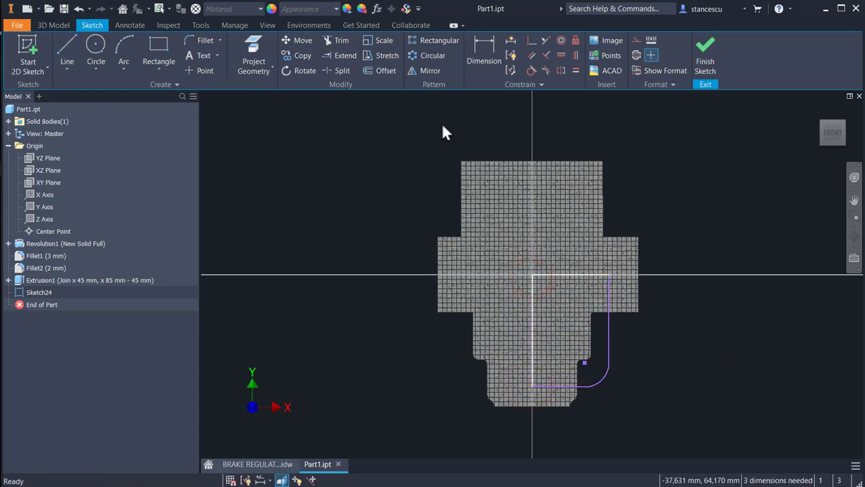
Step: Dimension the lug profile's width at 36 mm and its corner arc's radius at 15 mm
{"action": "left_click", "coordinate": [487, 54]}
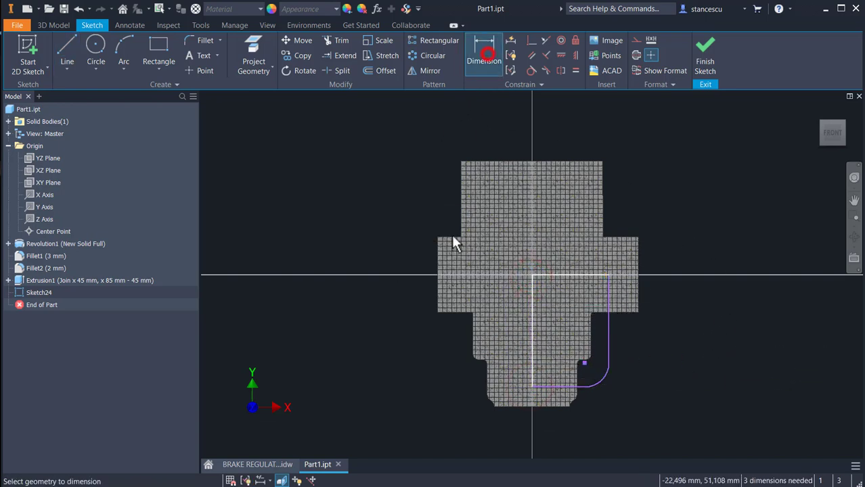
{"action": "left_click", "coordinate": [609, 335]}
{"action": "left_click", "coordinate": [531, 336]}
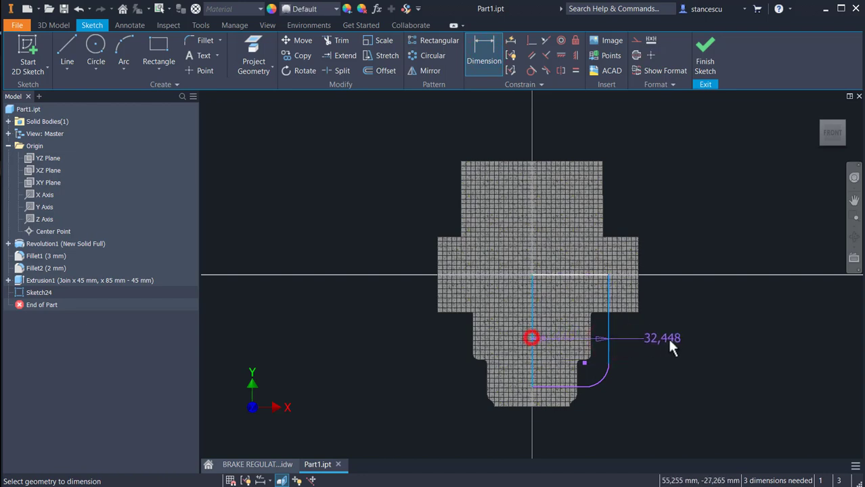
{"action": "left_click", "coordinate": [672, 340]}
{"action": "type", "text": "36"}
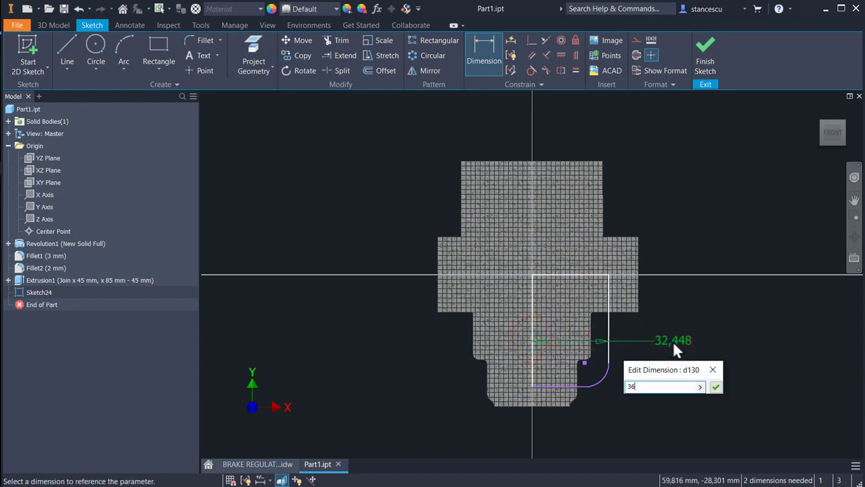
{"action": "key", "text": "Return"}
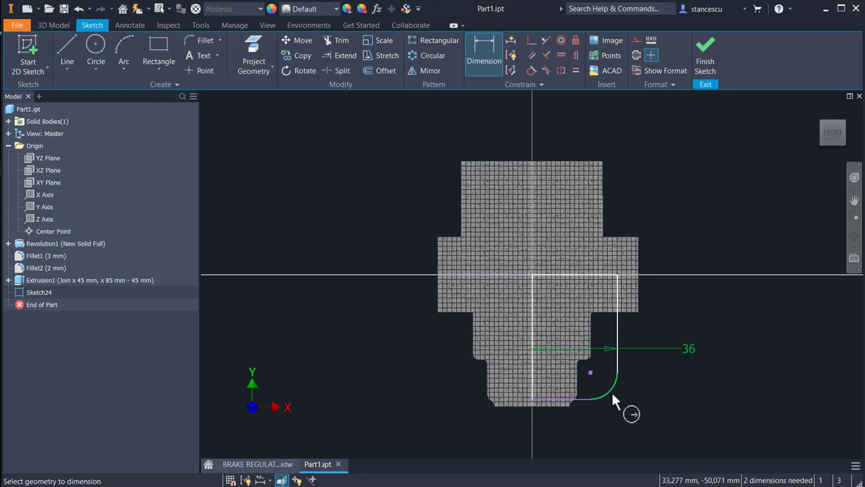
{"action": "left_click", "coordinate": [610, 392]}
{"action": "left_click", "coordinate": [635, 404]}
{"action": "type", "text": "15"}
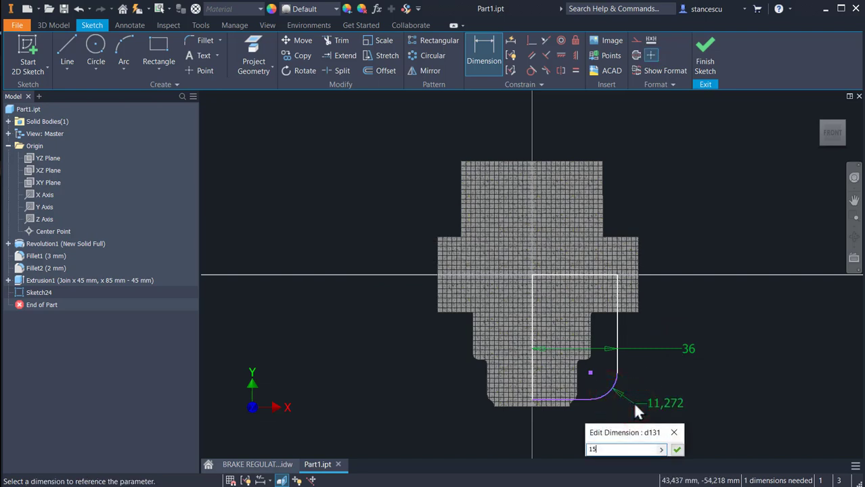
{"action": "key", "text": "Return"}
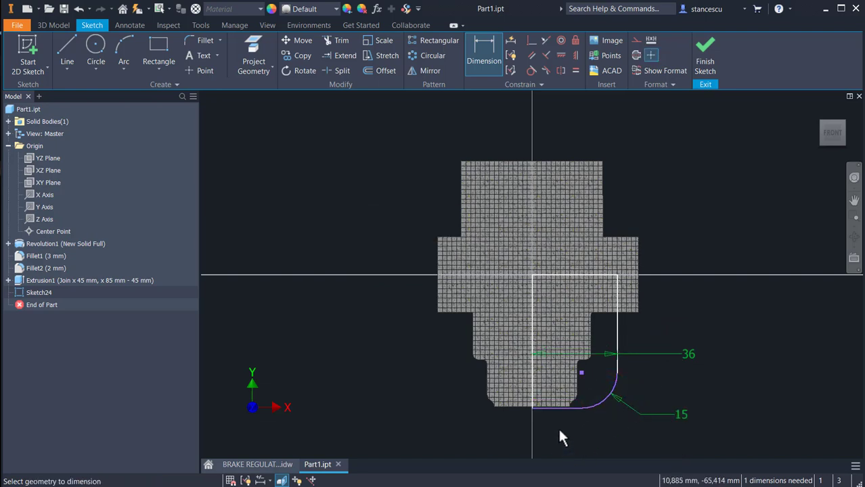
Step: Move the profile's lower edge above the body's bottom face, dimension the gap between them at 3 mm, and finish the sketch
{"action": "scroll", "coordinate": [558, 426], "scroll_direction": "up", "scroll_amount": 3}
{"action": "key", "text": "Escape"}
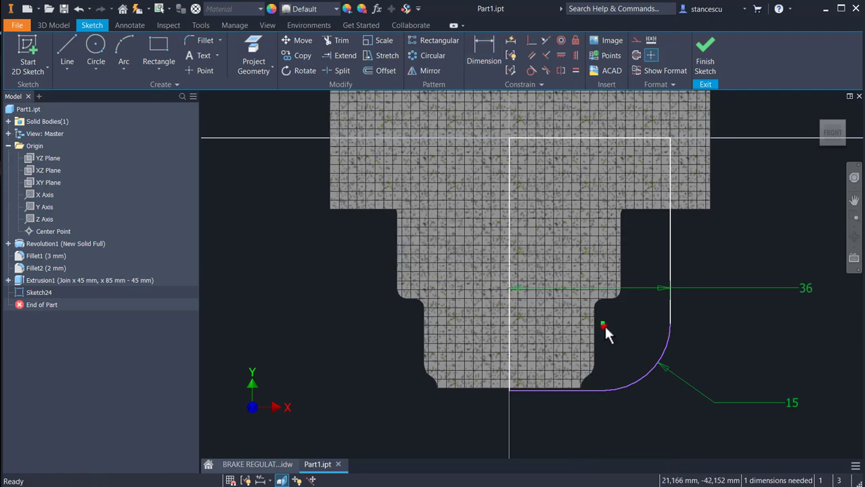
{"action": "left_click_drag", "start_coordinate": [604, 323], "coordinate": [602, 315]}
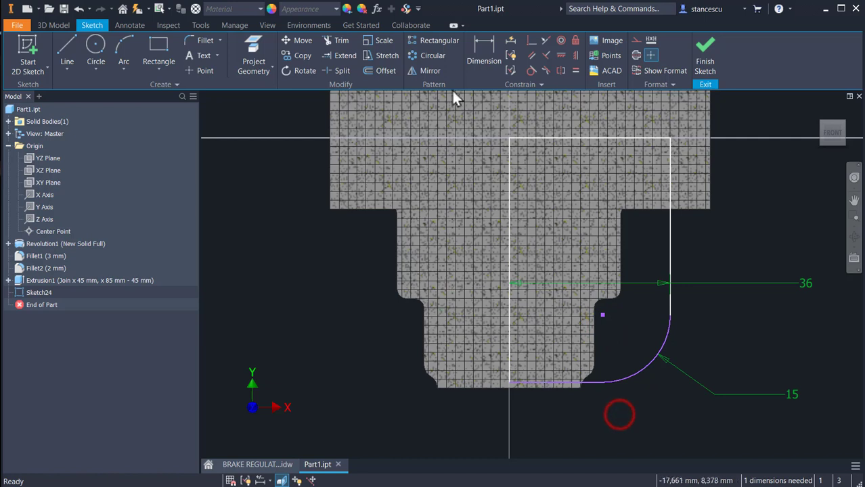
{"action": "left_click", "coordinate": [485, 46]}
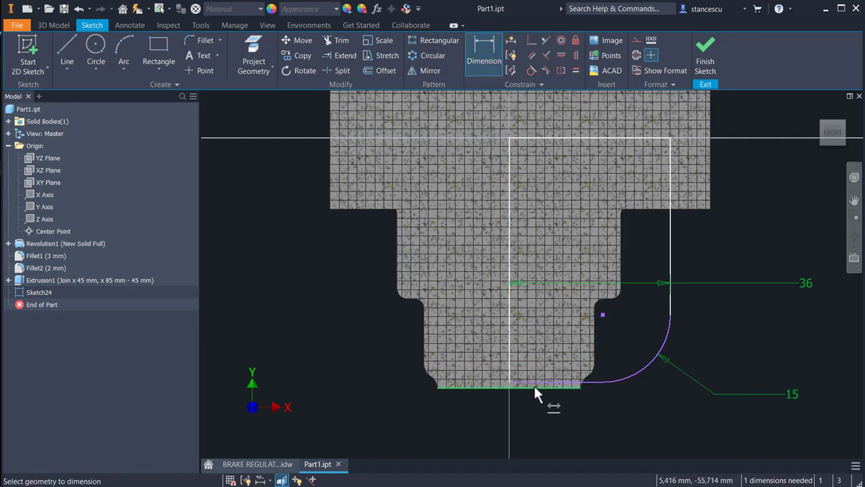
{"action": "left_click", "coordinate": [532, 384]}
{"action": "left_click", "coordinate": [584, 383]}
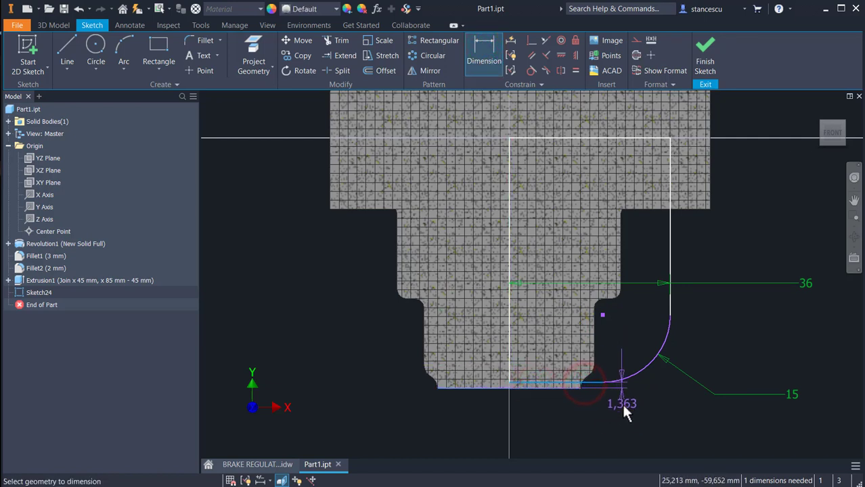
{"action": "left_click", "coordinate": [622, 405]}
{"action": "type", "text": "3"}
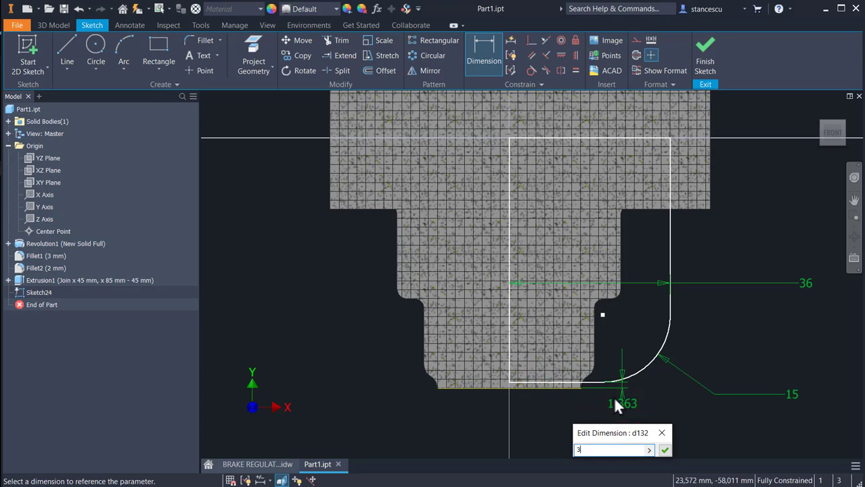
{"action": "key", "text": "Return"}
{"action": "left_click", "coordinate": [698, 64]}
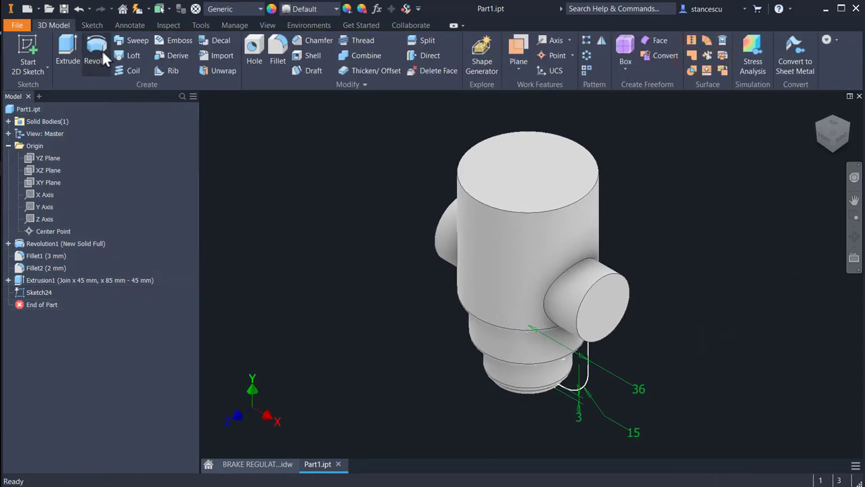
Step: Extrude the lug profile symmetrically by 22 mm, joining it to the body
{"action": "left_click", "coordinate": [68, 51]}
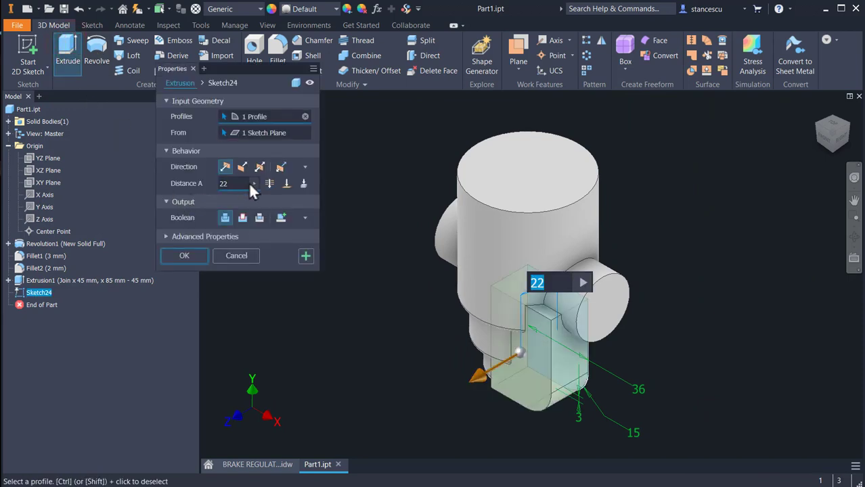
{"action": "left_click", "coordinate": [260, 170]}
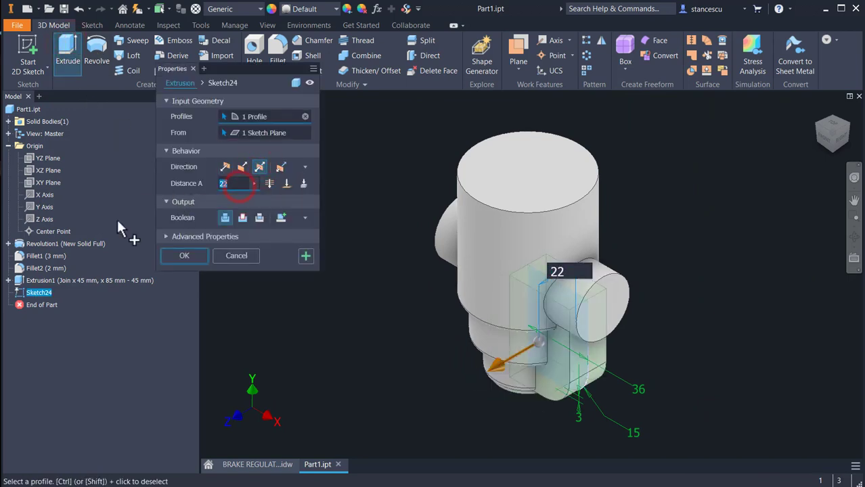
{"action": "type", "text": "22"}
{"action": "left_click", "coordinate": [186, 256]}
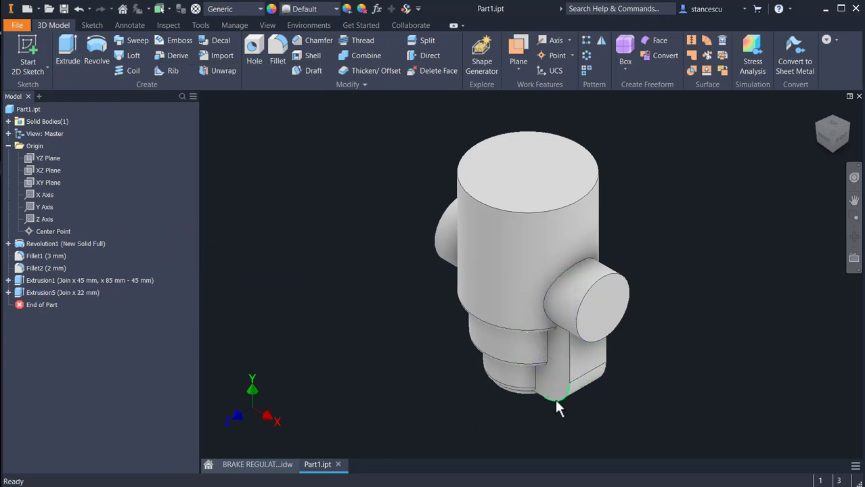
Step: Fillet the lug's outer edges on both sides with a 7 mm radius
{"action": "scroll", "coordinate": [535, 407], "scroll_direction": "up", "scroll_amount": 5}
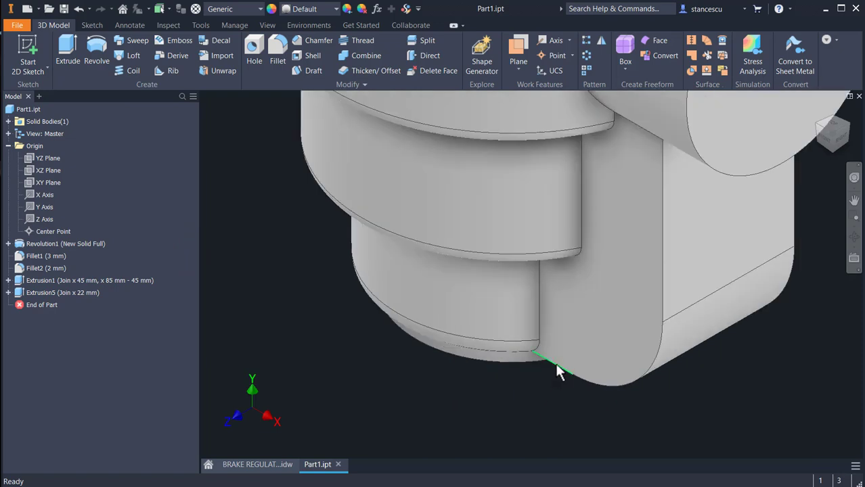
{"action": "left_click", "coordinate": [554, 364]}
{"action": "left_click", "coordinate": [568, 358]}
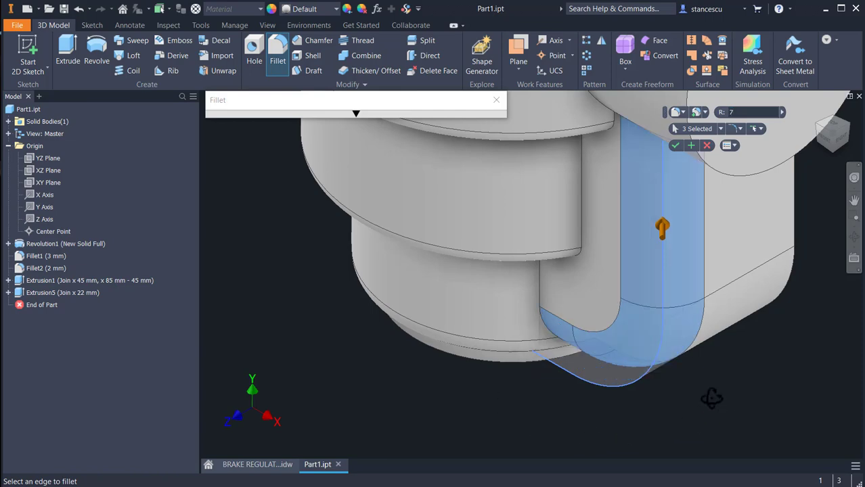
{"action": "middle_click_drag", "start_coordinate": [712, 398], "coordinate": [715, 371], "text": "shift"}
{"action": "left_click", "coordinate": [712, 323]}
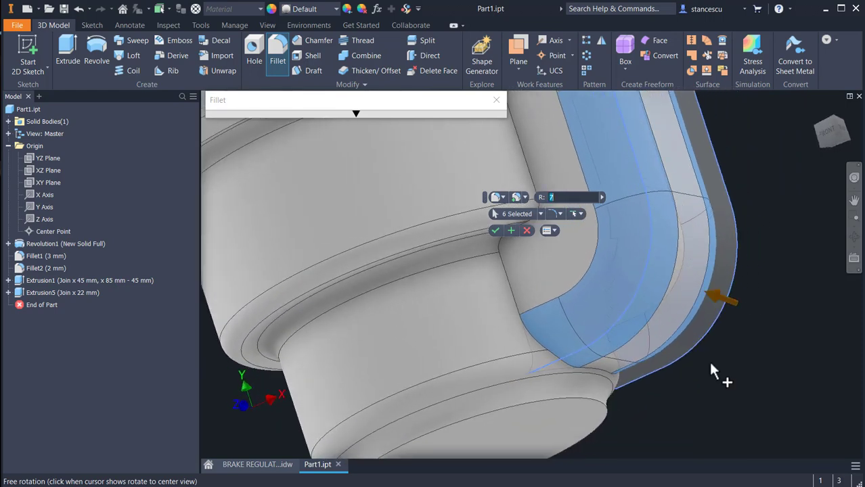
{"action": "left_click", "coordinate": [496, 231]}
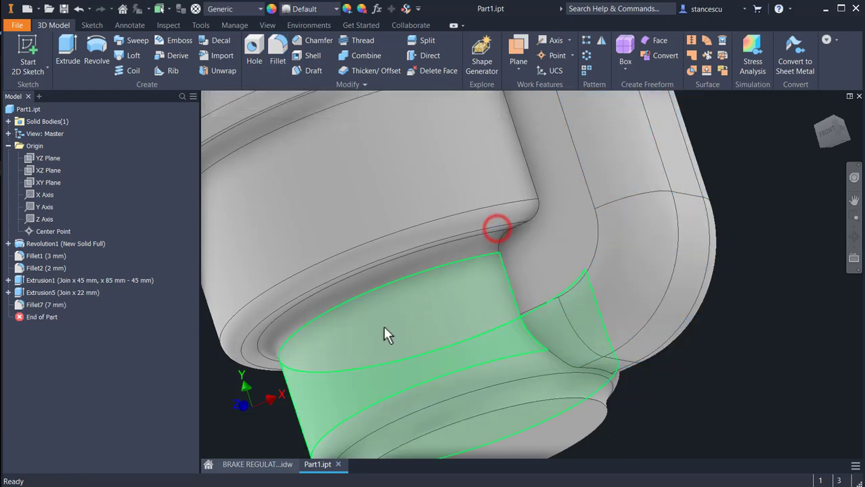
Step: Check the junction radius in the drawing and set up a 2 mm fillet along the edges where the lug meets the body
{"action": "mouse_move", "coordinate": [744, 383]}
{"action": "middle_mouse_down", "text": "shift"}
{"action": "mouse_move", "coordinate": [640, 416]}
{"action": "mouse_move", "coordinate": [717, 396]}
{"action": "mouse_move", "coordinate": [716, 379]}
{"action": "middle_mouse_up", "text": "shift"}
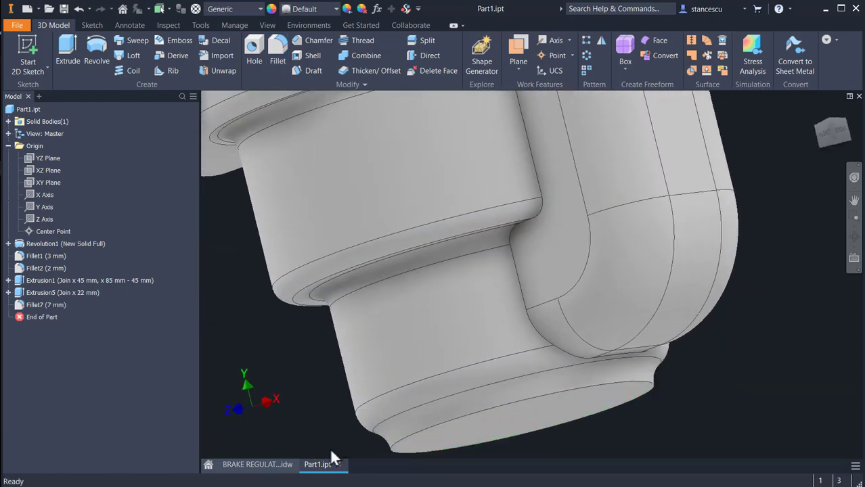
{"action": "left_click", "coordinate": [266, 465]}
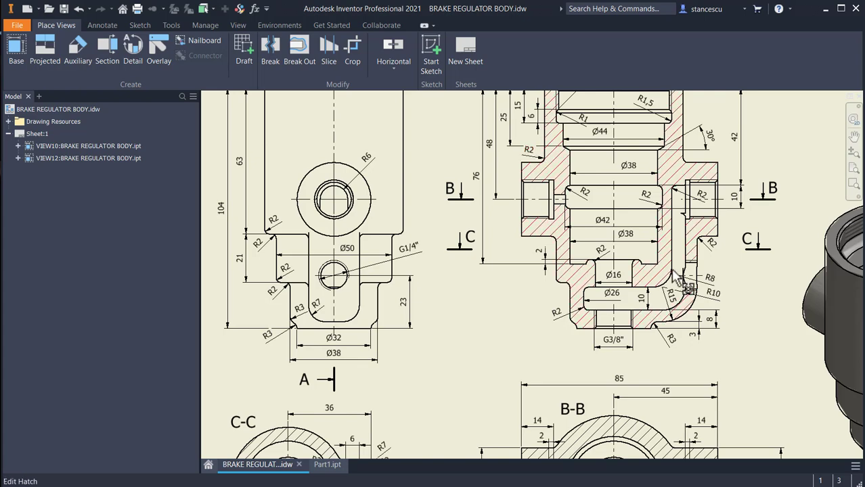
{"action": "middle_click_drag", "start_coordinate": [709, 315], "coordinate": [717, 252]}
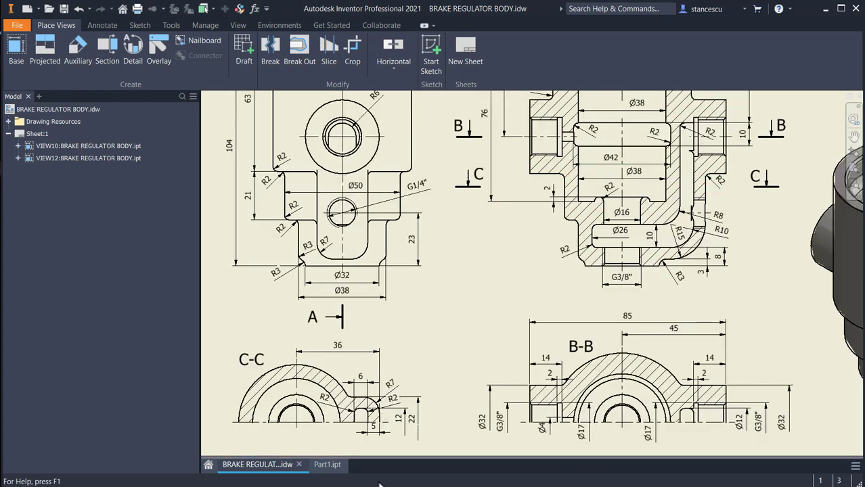
{"action": "left_click", "coordinate": [328, 465]}
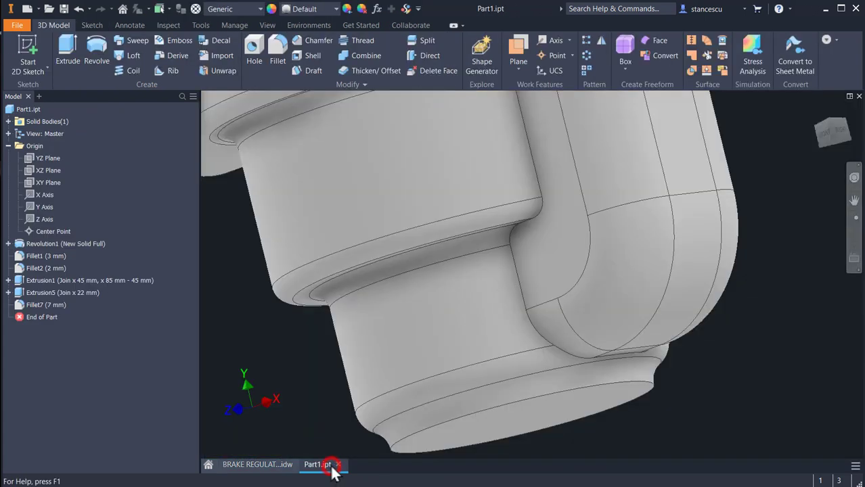
{"action": "left_click", "coordinate": [519, 282]}
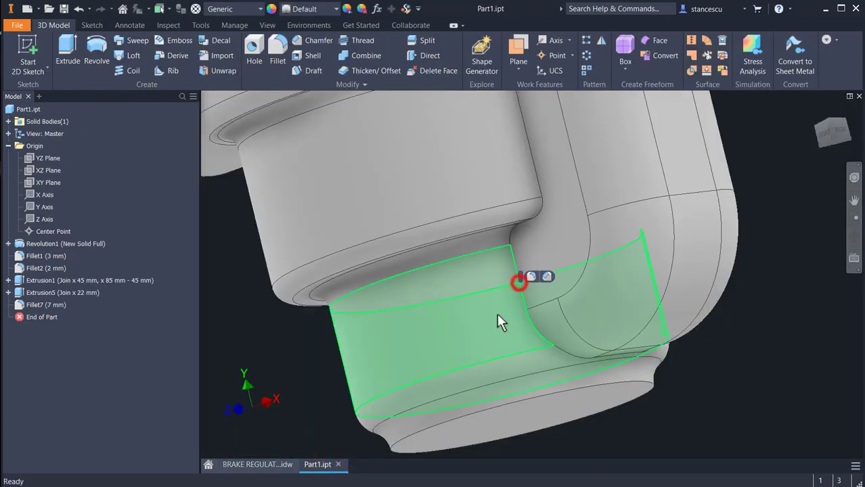
{"action": "left_click", "coordinate": [530, 277]}
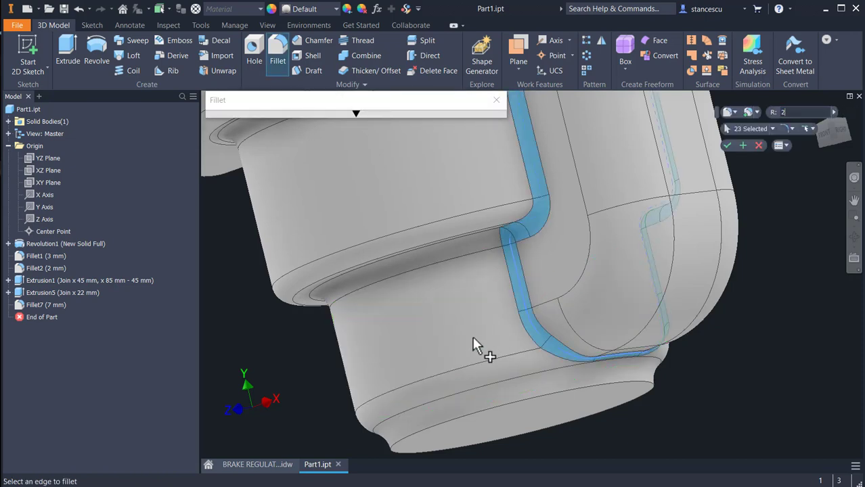
{"action": "middle_click_drag", "start_coordinate": [473, 337], "coordinate": [508, 276], "text": "shift"}
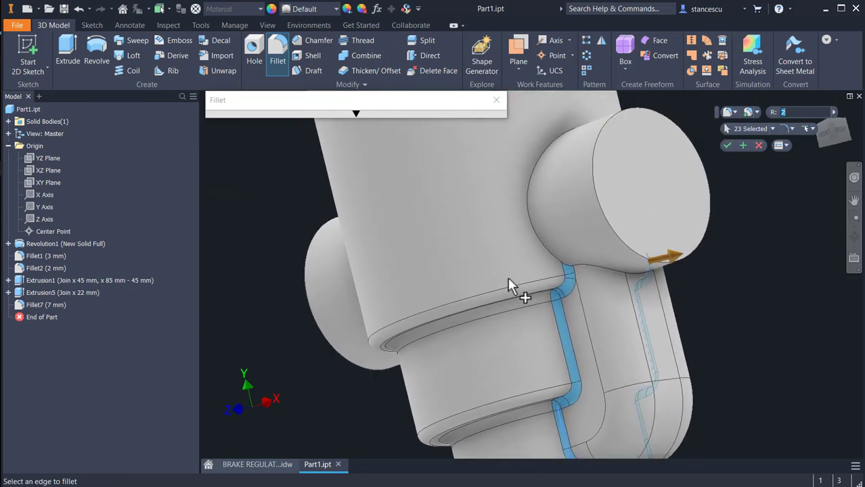
Step: Add the edges where both side bosses meet the body to the 2 mm fillet and apply it
{"action": "left_click", "coordinate": [544, 245]}
{"action": "middle_click_drag", "start_coordinate": [544, 245], "coordinate": [454, 353], "text": "shift"}
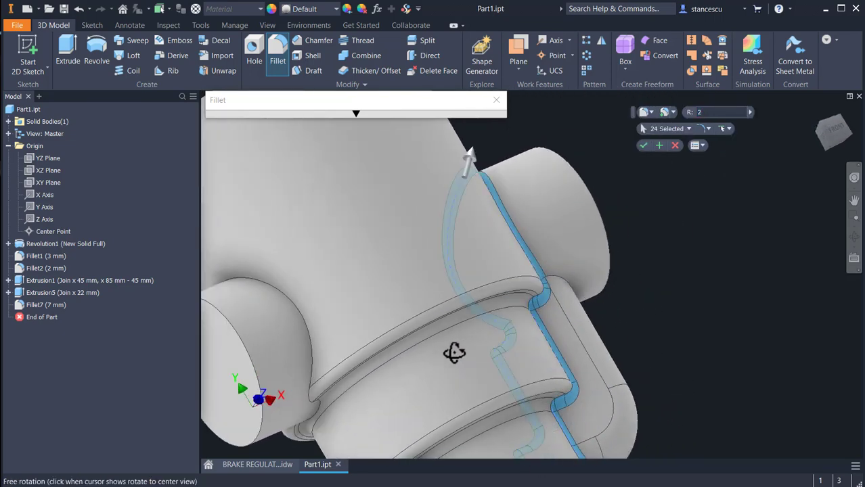
{"action": "left_click", "coordinate": [310, 334]}
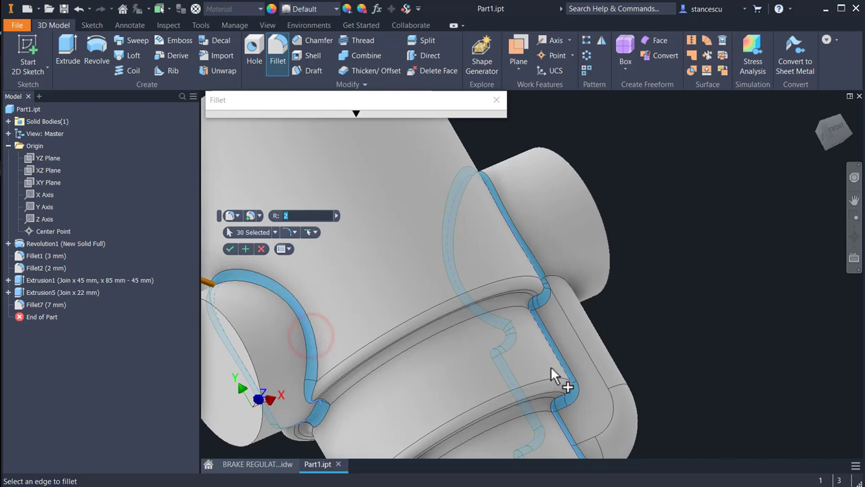
{"action": "middle_click_drag", "start_coordinate": [559, 376], "coordinate": [428, 354], "text": "shift"}
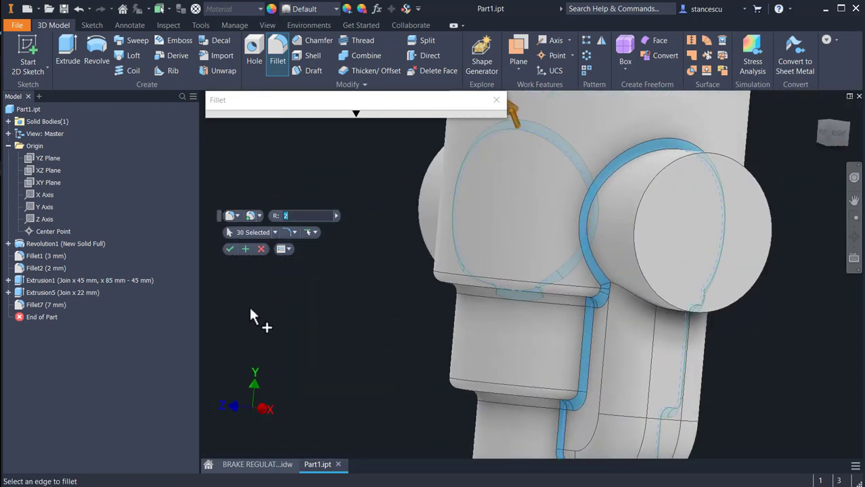
{"action": "left_click", "coordinate": [227, 249]}
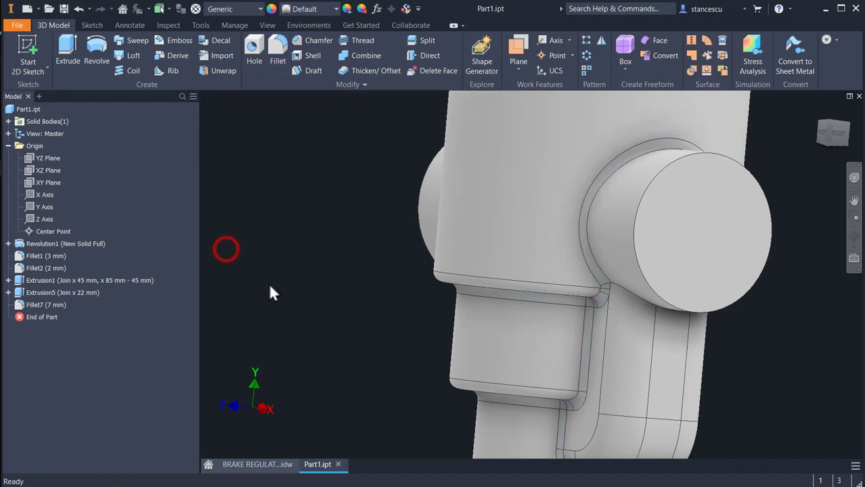
{"action": "key", "text": "F6"}
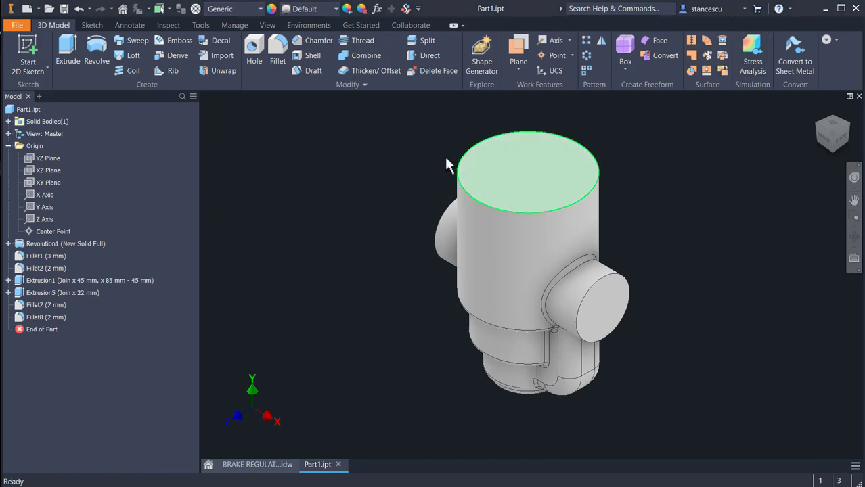
Step: Examine the drawing's section view for the dimensions of the lower cavity and the threaded hole in the body's base
{"action": "left_click", "coordinate": [265, 465]}
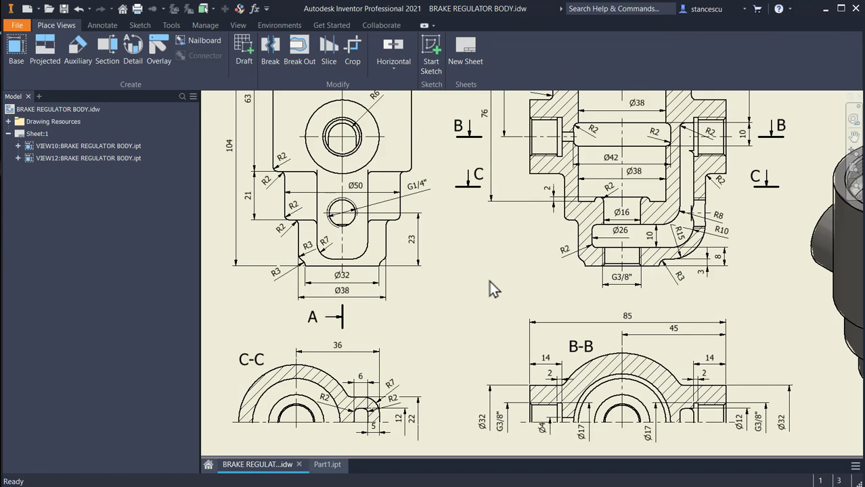
{"action": "middle_click_drag", "start_coordinate": [500, 267], "coordinate": [497, 287]}
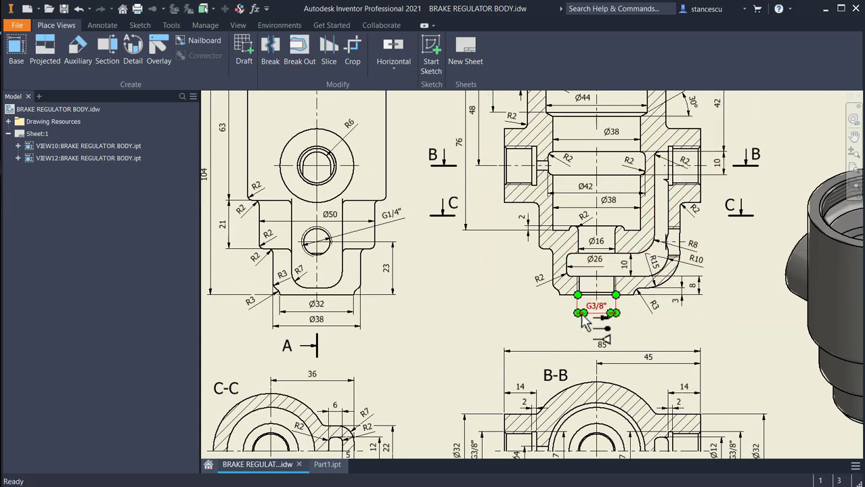
{"action": "middle_click_drag", "start_coordinate": [436, 391], "coordinate": [441, 270]}
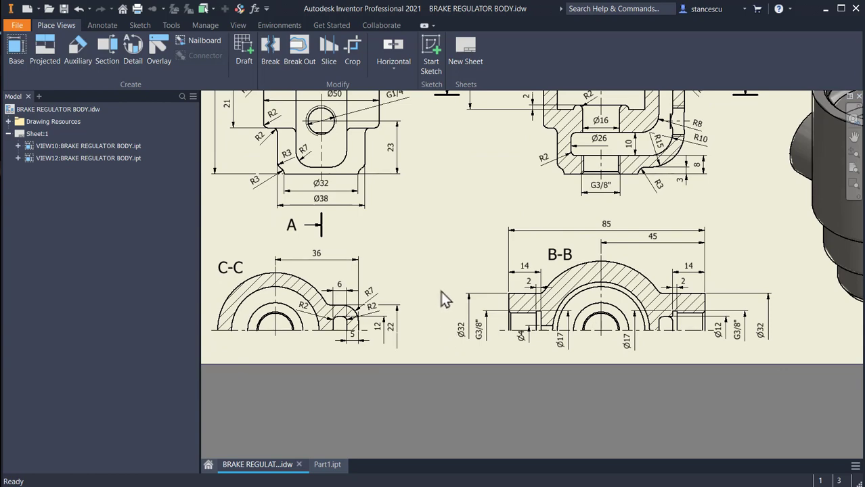
{"action": "scroll", "coordinate": [589, 171], "scroll_direction": "up", "scroll_amount": 5}
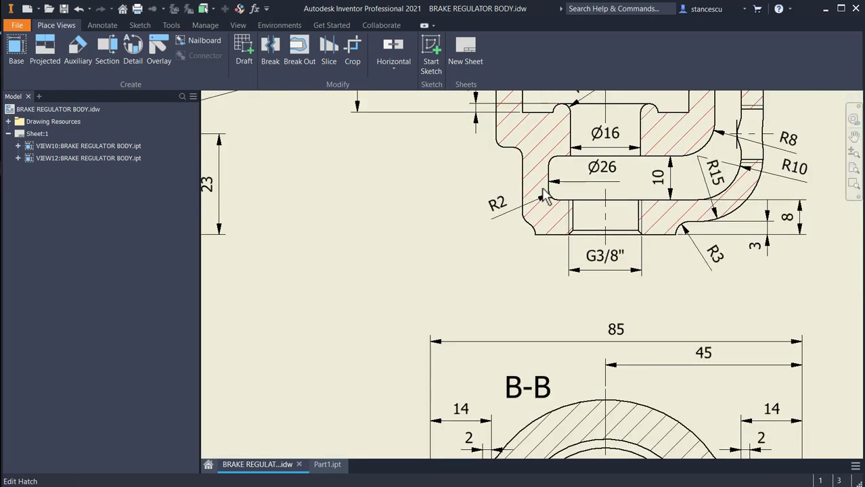
{"action": "left_click", "coordinate": [554, 183]}
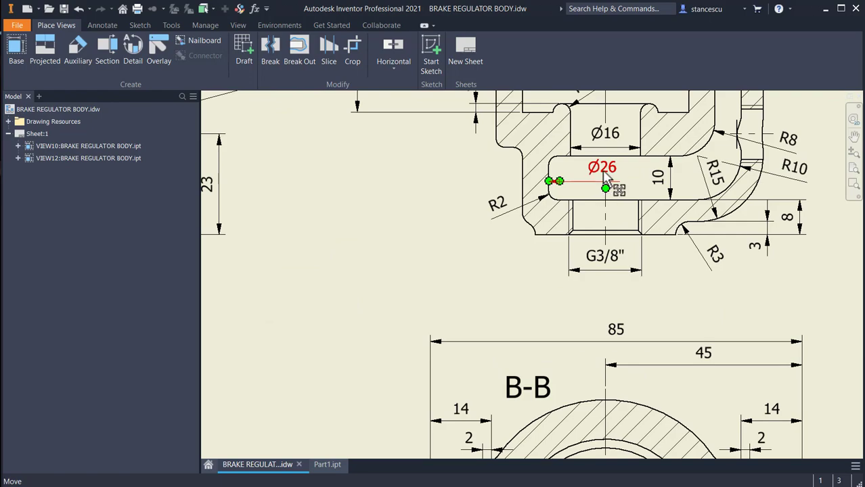
{"action": "key", "text": "Escape"}
{"action": "left_click", "coordinate": [639, 268]}
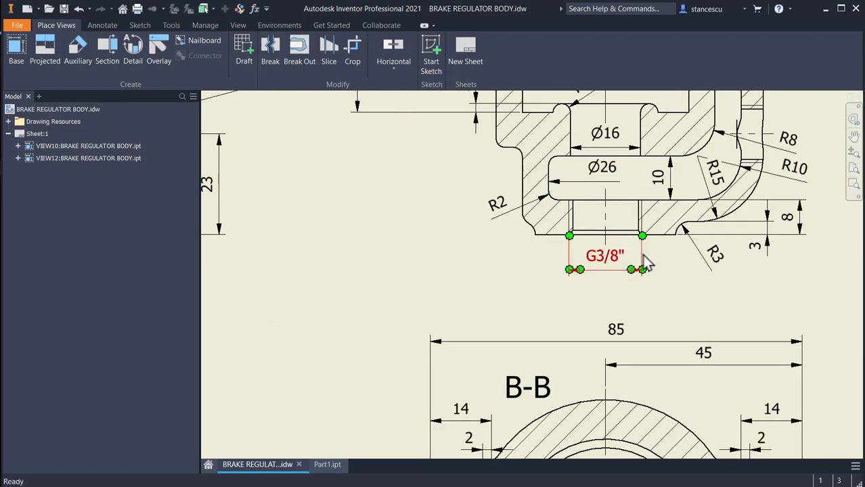
{"action": "scroll", "coordinate": [653, 283], "scroll_direction": "down", "scroll_amount": 3}
{"action": "mouse_move", "coordinate": [653, 283]}
{"action": "middle_mouse_down"}
{"action": "mouse_move", "coordinate": [650, 218]}
{"action": "mouse_move", "coordinate": [606, 365]}
{"action": "middle_mouse_up"}
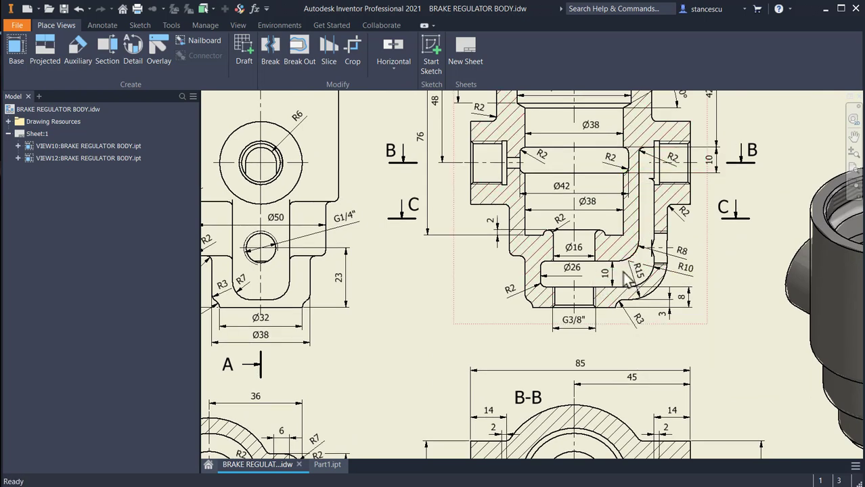
Step: Examine section C-C and the main section view for the internal side channel's width, corner radii and position relative to the bores
{"action": "middle_click_drag", "start_coordinate": [521, 324], "coordinate": [522, 163]}
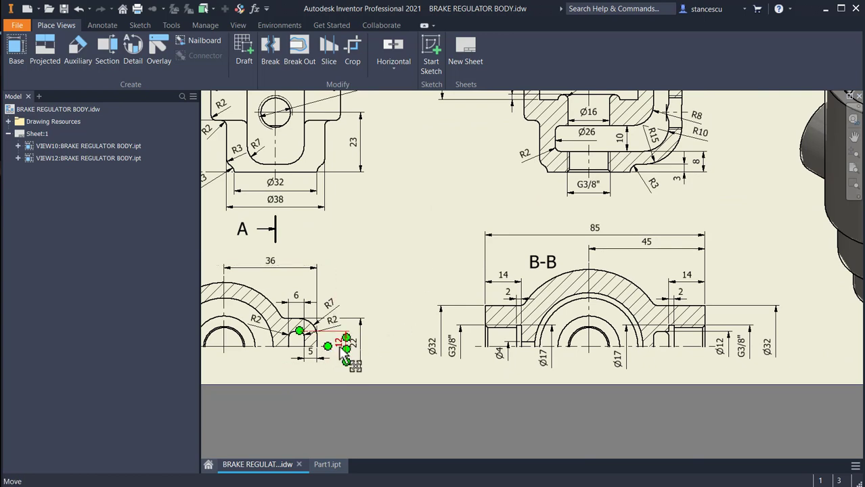
{"action": "scroll", "coordinate": [356, 321], "scroll_direction": "up", "scroll_amount": 3}
{"action": "middle_click_drag", "start_coordinate": [428, 289], "coordinate": [586, 221]}
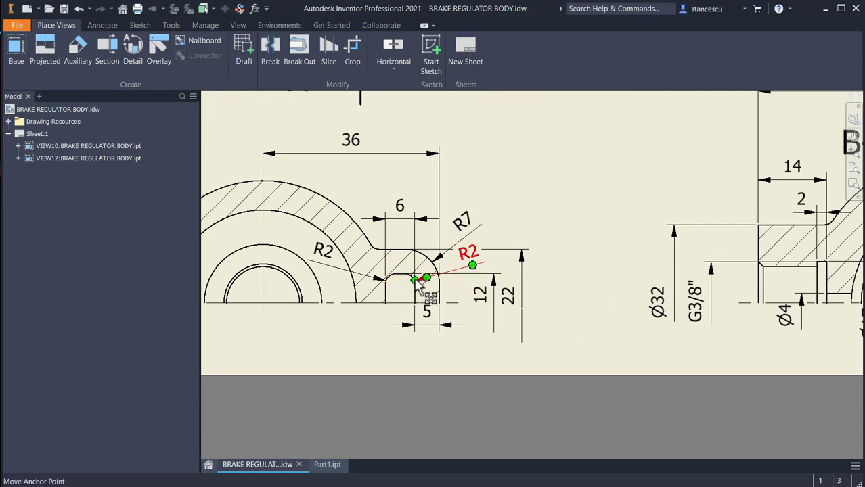
{"action": "scroll", "coordinate": [559, 181], "scroll_direction": "down", "scroll_amount": 2}
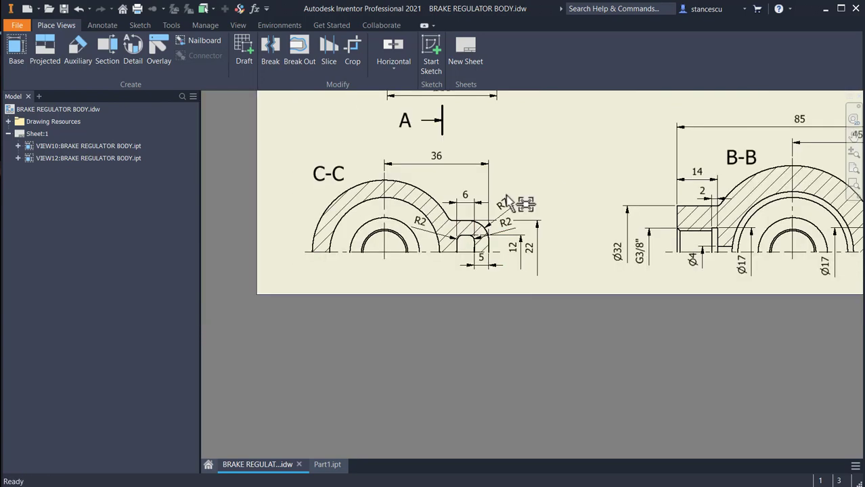
{"action": "middle_click_drag", "start_coordinate": [553, 183], "coordinate": [496, 368]}
{"action": "middle_click_drag", "start_coordinate": [534, 207], "coordinate": [463, 354]}
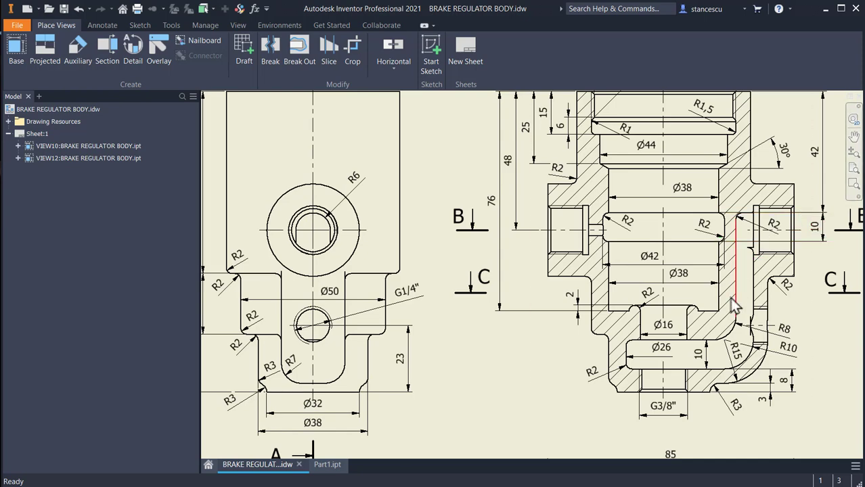
{"action": "middle_click_drag", "start_coordinate": [682, 321], "coordinate": [669, 267]}
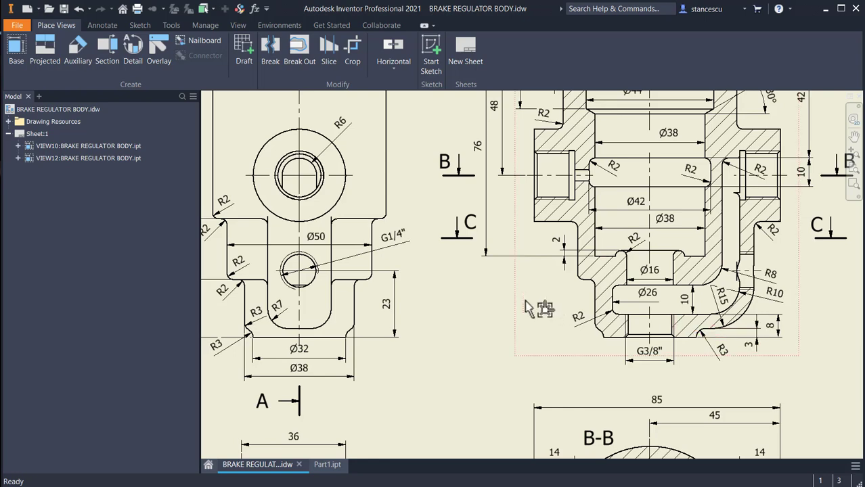
{"action": "mouse_move", "coordinate": [525, 309]}
{"action": "middle_mouse_down"}
{"action": "mouse_move", "coordinate": [555, 305]}
{"action": "mouse_move", "coordinate": [663, 332]}
{"action": "mouse_move", "coordinate": [664, 359]}
{"action": "middle_mouse_up"}
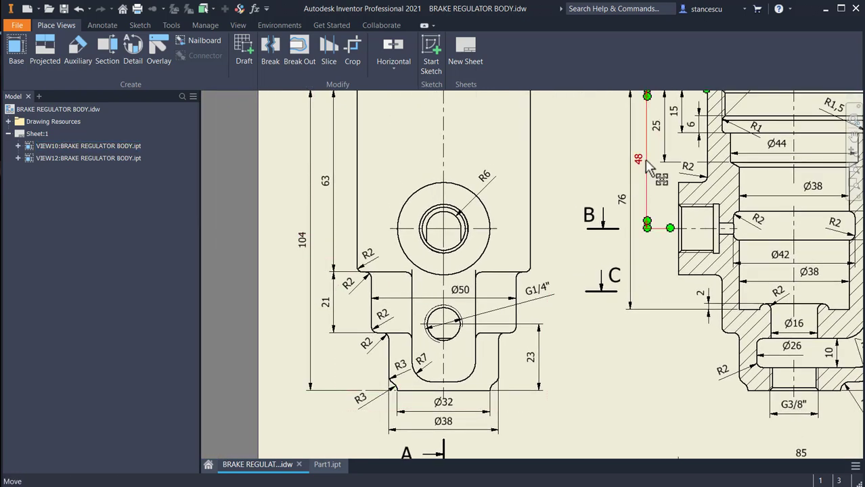
{"action": "middle_click_drag", "start_coordinate": [776, 222], "coordinate": [698, 195]}
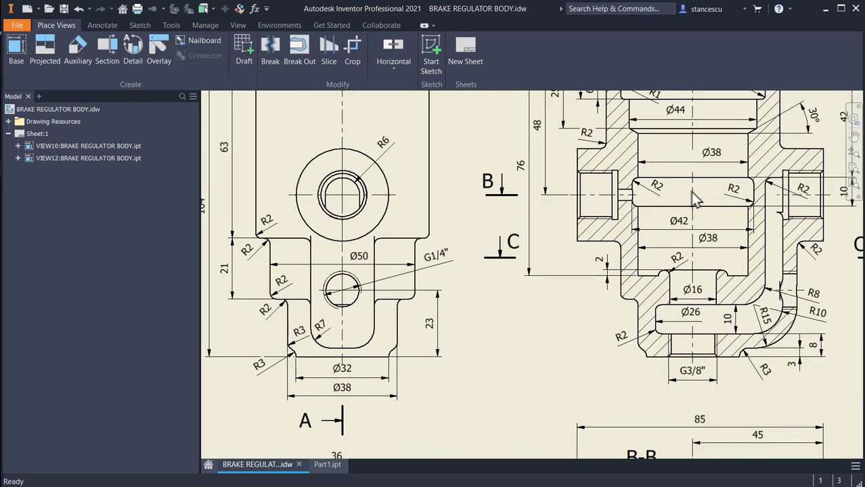
{"action": "middle_click_drag", "start_coordinate": [207, 228], "coordinate": [224, 236]}
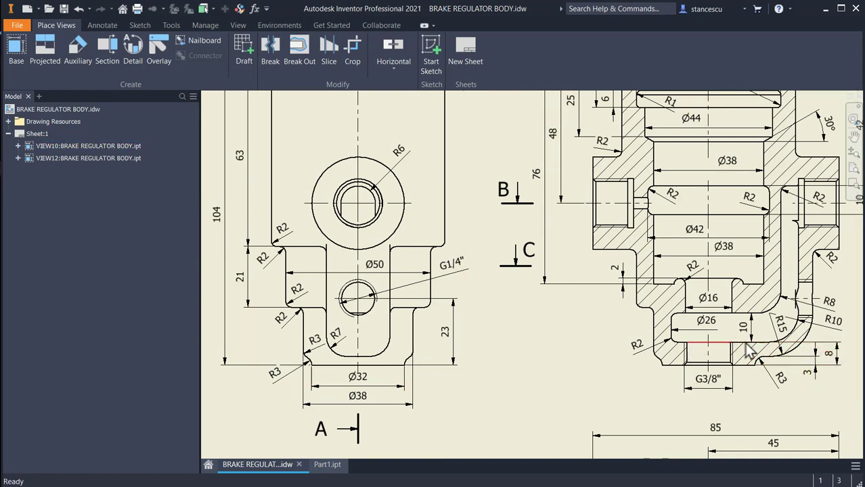
Step: Return to the part model and create a work plane offset -123 mm from the XY plane
{"action": "left_click", "coordinate": [324, 465]}
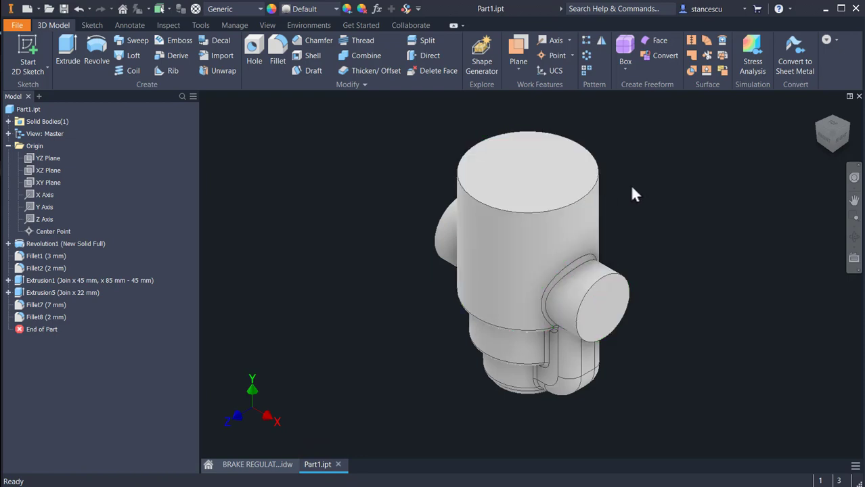
{"action": "left_click", "coordinate": [518, 46]}
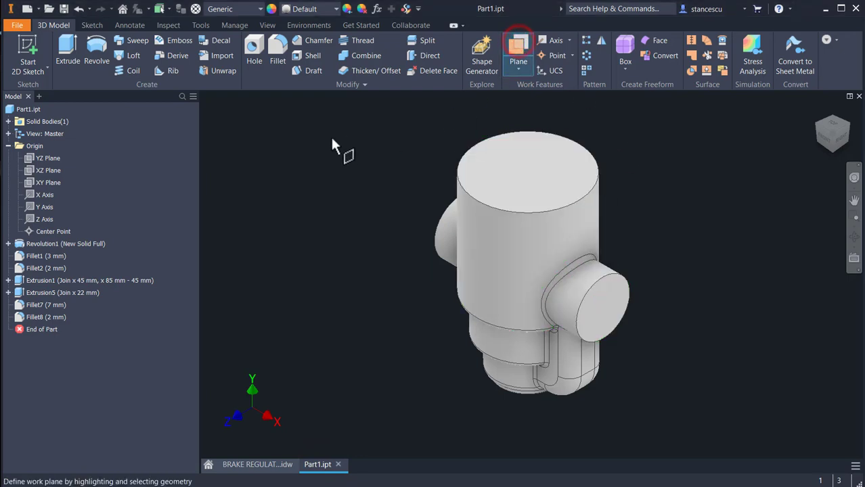
{"action": "left_click", "coordinate": [42, 182]}
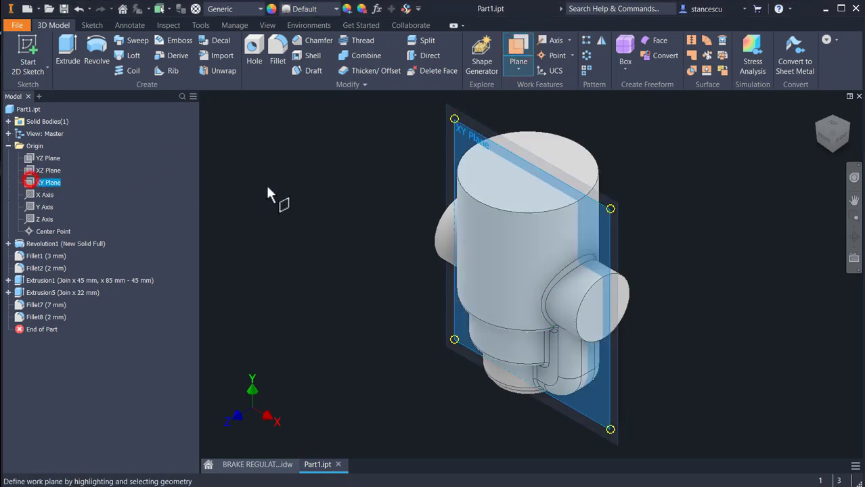
{"action": "left_click_drag", "start_coordinate": [609, 230], "coordinate": [727, 183]}
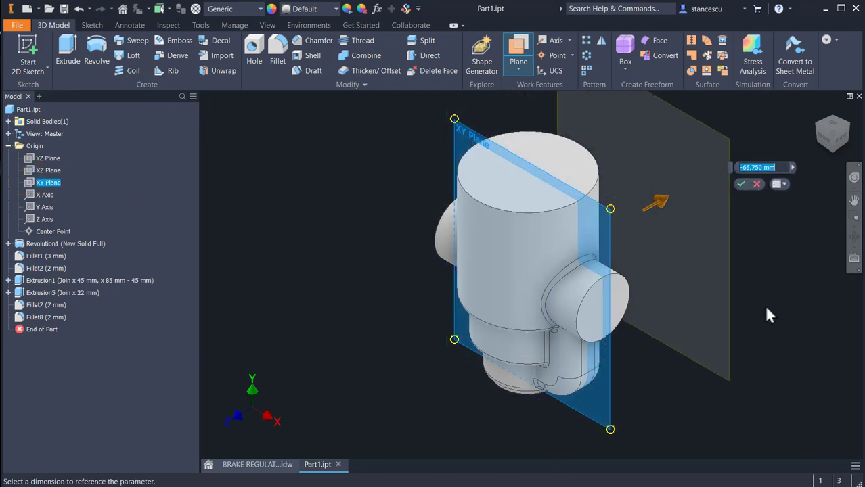
{"action": "key", "text": "BackSpace"}
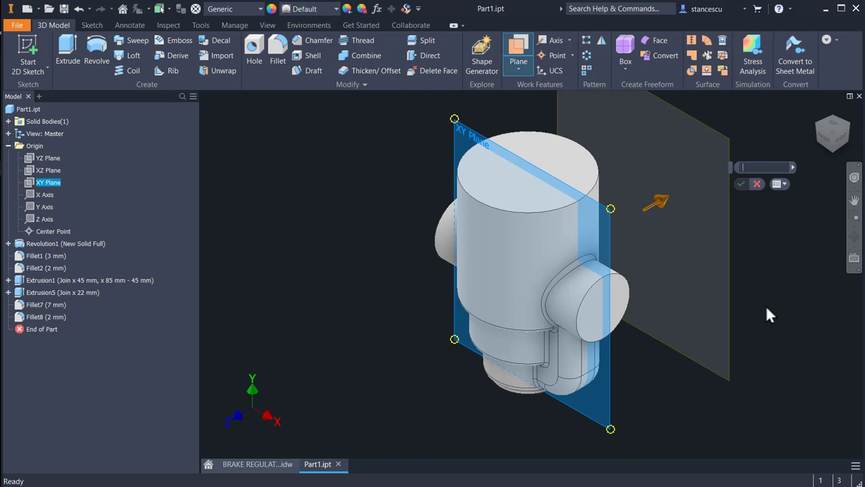
{"action": "type", "text": "-123"}
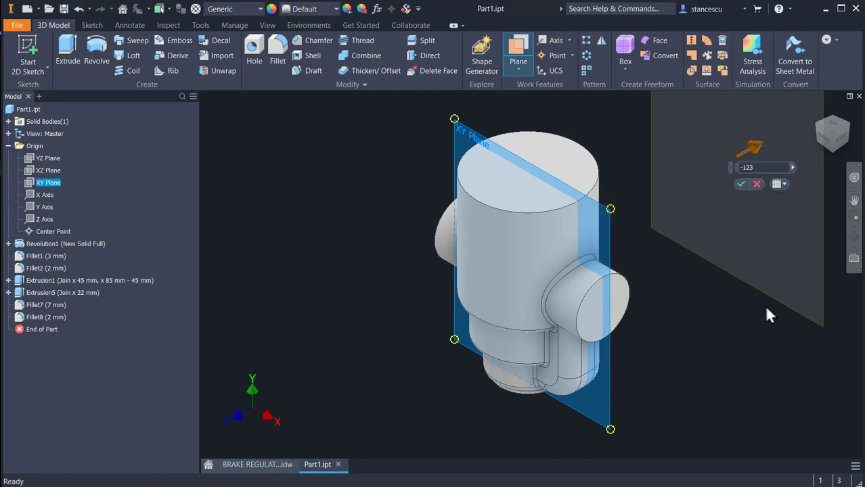
{"action": "key", "text": "Return"}
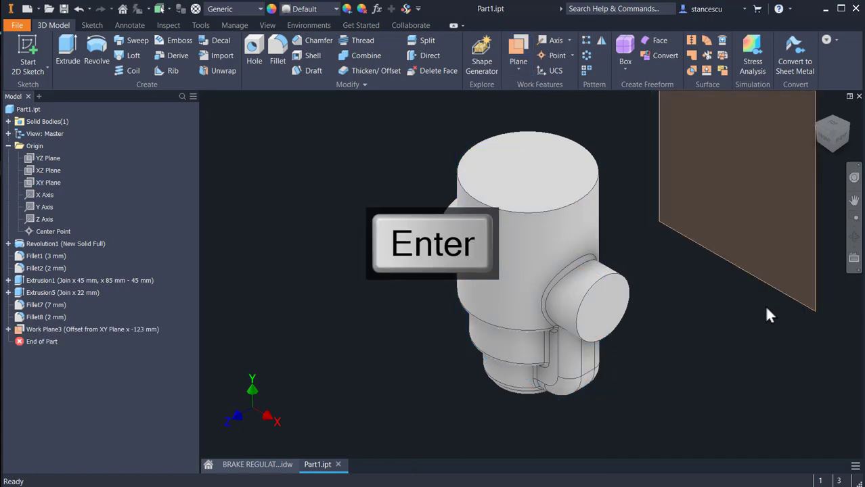
Step: Start a sketch on the offset work plane, slice the graphics, and draw a rectangle 10 mm high and about 21 mm wide below the origin
{"action": "left_click", "coordinate": [818, 287]}
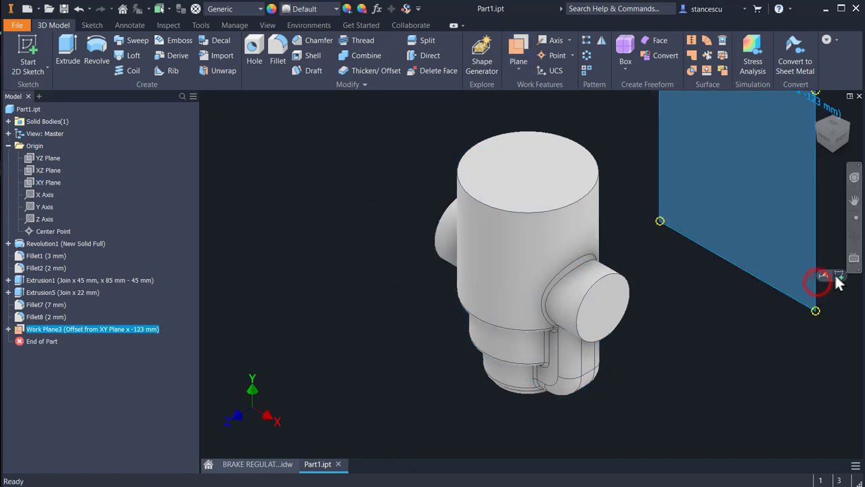
{"action": "left_click", "coordinate": [834, 274]}
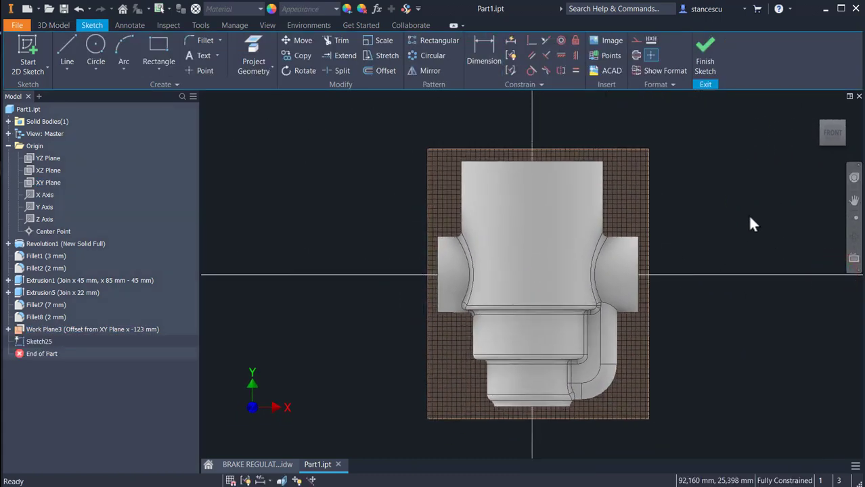
{"action": "key", "text": "F7"}
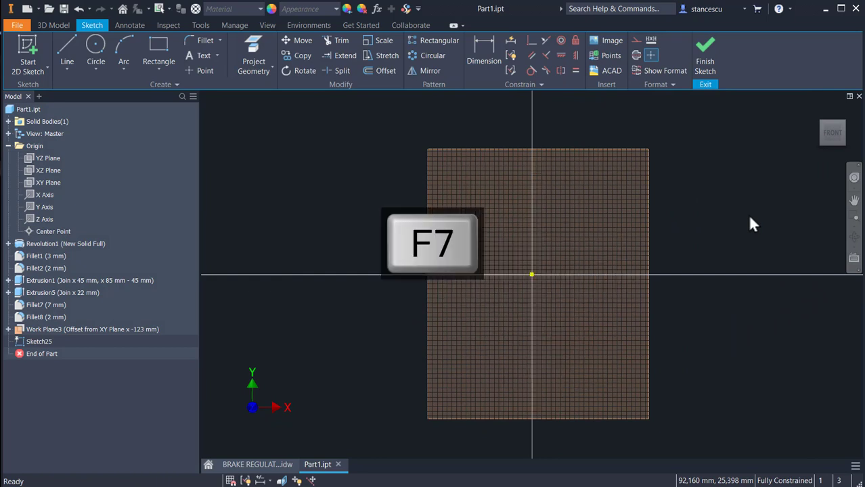
{"action": "left_click", "coordinate": [158, 54]}
{"action": "left_click", "coordinate": [553, 340]}
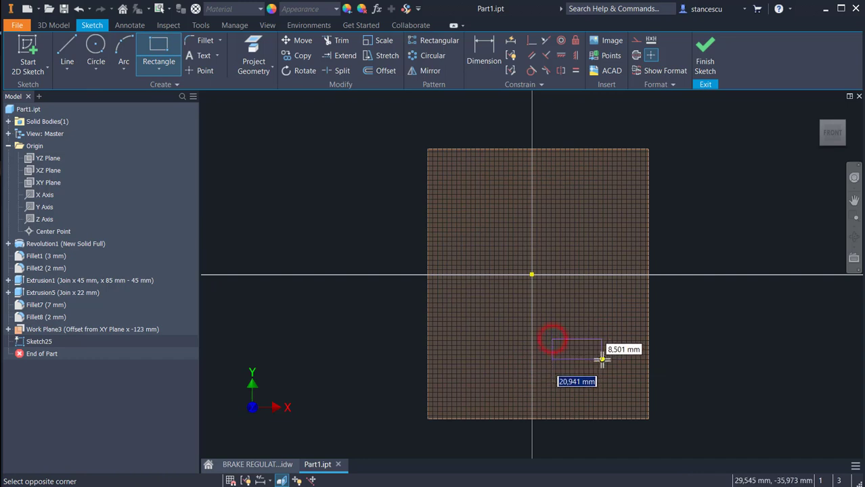
{"action": "key", "text": "Tab"}
{"action": "type", "text": "1"}
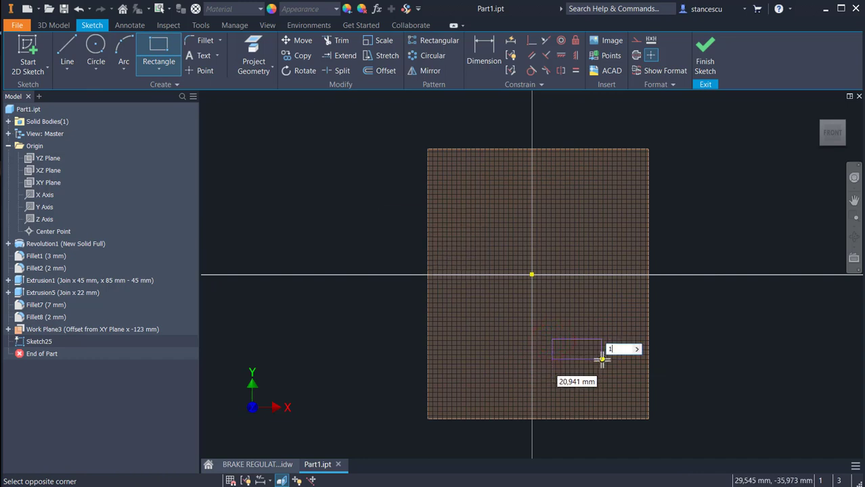
{"action": "type", "text": "0"}
{"action": "key", "text": "Return"}
{"action": "scroll", "coordinate": [596, 360], "scroll_direction": "up", "scroll_amount": 2}
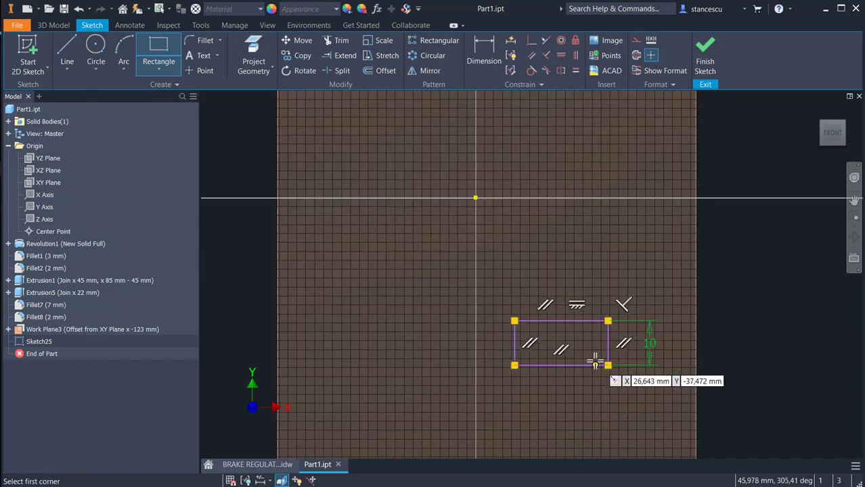
Step: Constrain the rectangle's inner vertical edge to be coincident with the origin and convert that edge to a centerline
{"action": "left_click", "coordinate": [529, 42]}
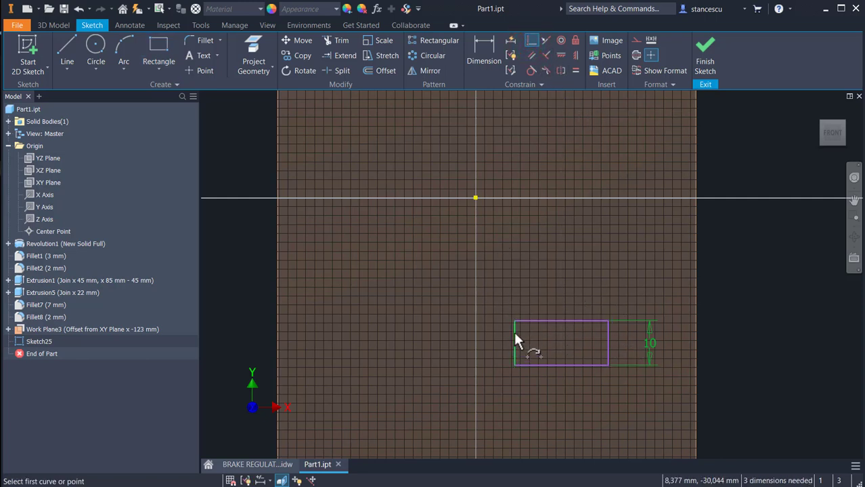
{"action": "left_click", "coordinate": [513, 338]}
{"action": "left_click", "coordinate": [476, 198]}
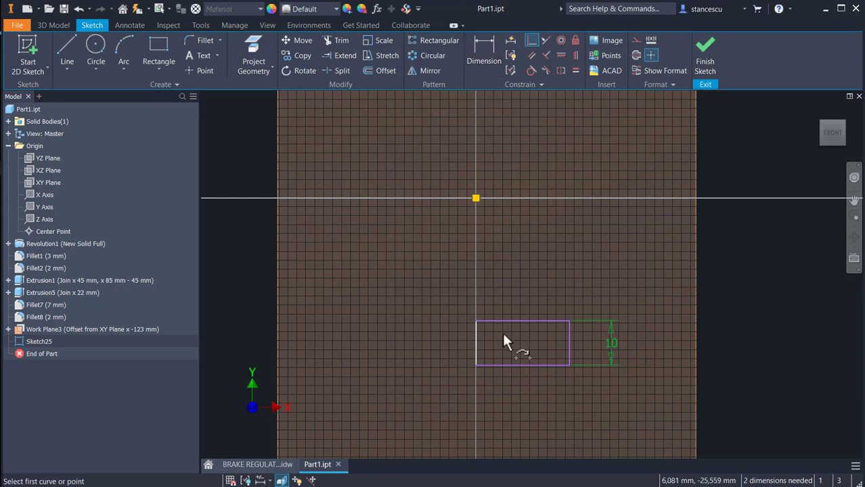
{"action": "key", "text": "Escape"}
{"action": "left_click", "coordinate": [477, 344]}
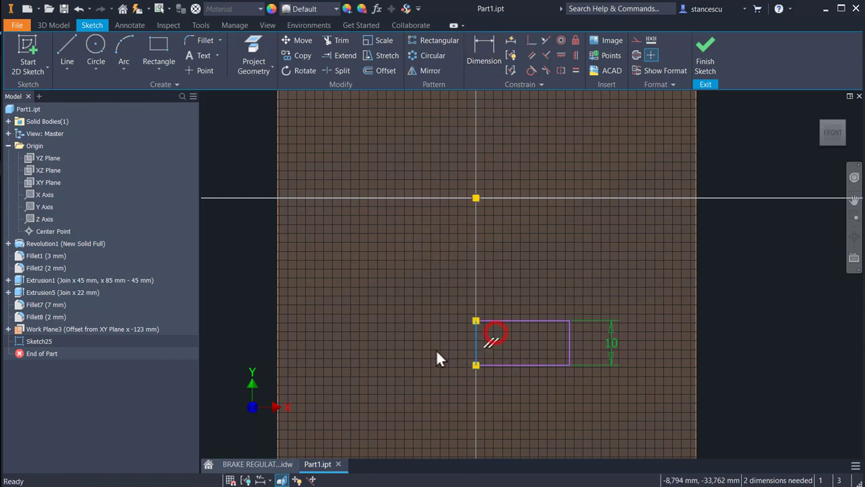
{"action": "left_click", "coordinate": [636, 55]}
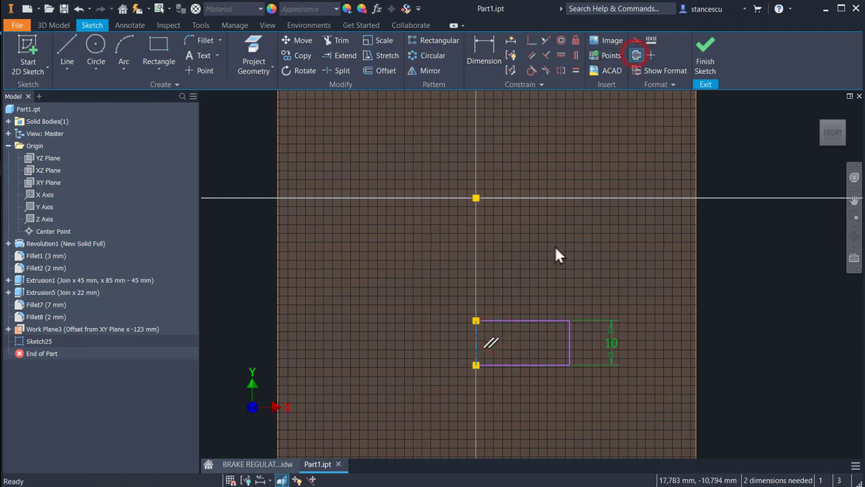
{"action": "left_click", "coordinate": [554, 246]}
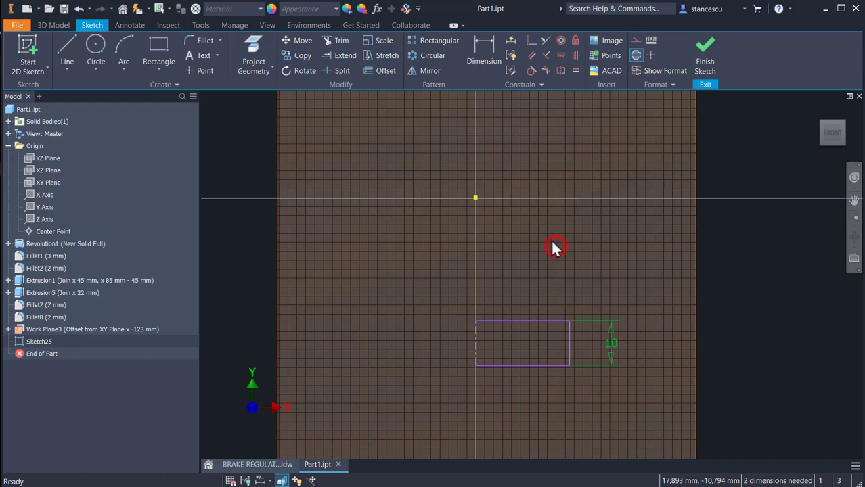
Step: Dimension the rectangle's outer vertical edge about the centerline as a 26 mm diameter
{"action": "left_click", "coordinate": [484, 44]}
{"action": "left_click", "coordinate": [569, 343]}
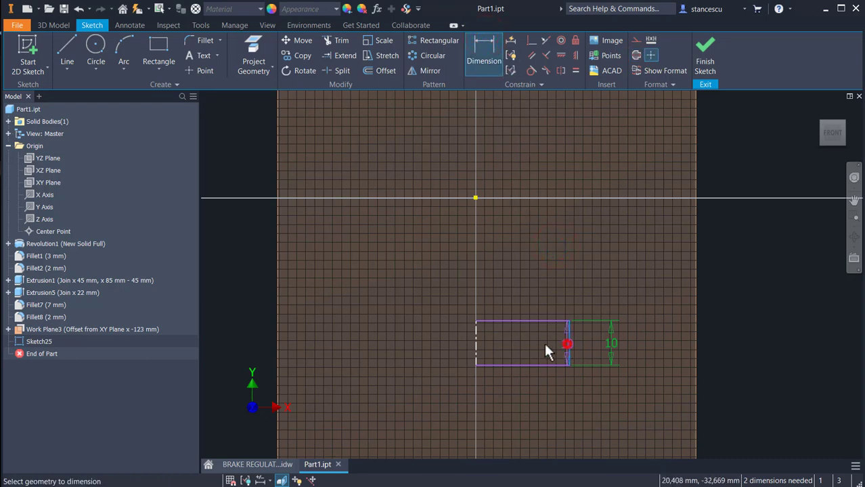
{"action": "left_click", "coordinate": [474, 343]}
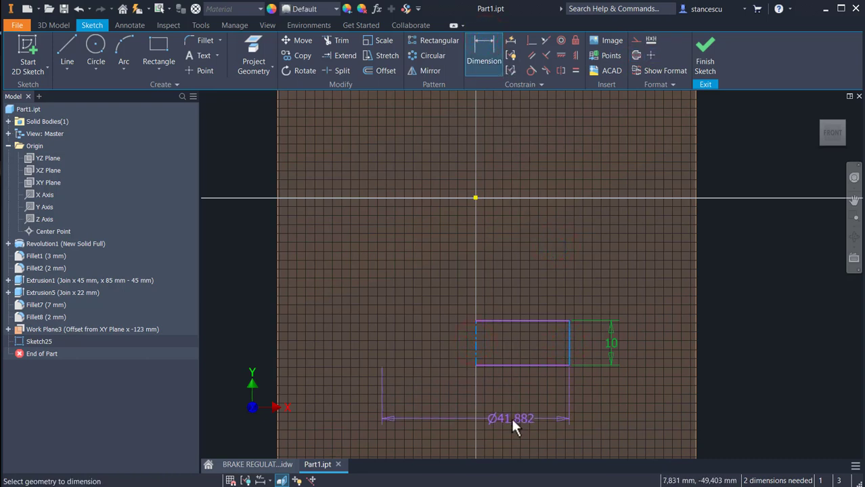
{"action": "left_click", "coordinate": [512, 418]}
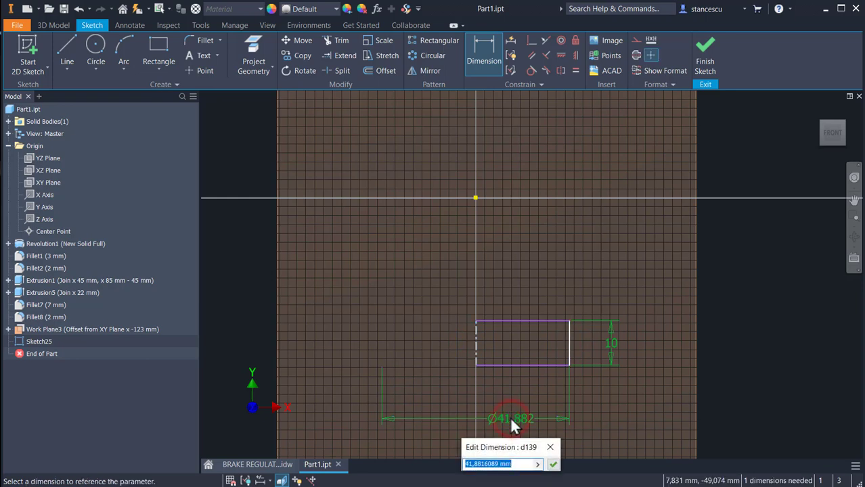
{"action": "type", "text": "26"}
{"action": "key", "text": "Return"}
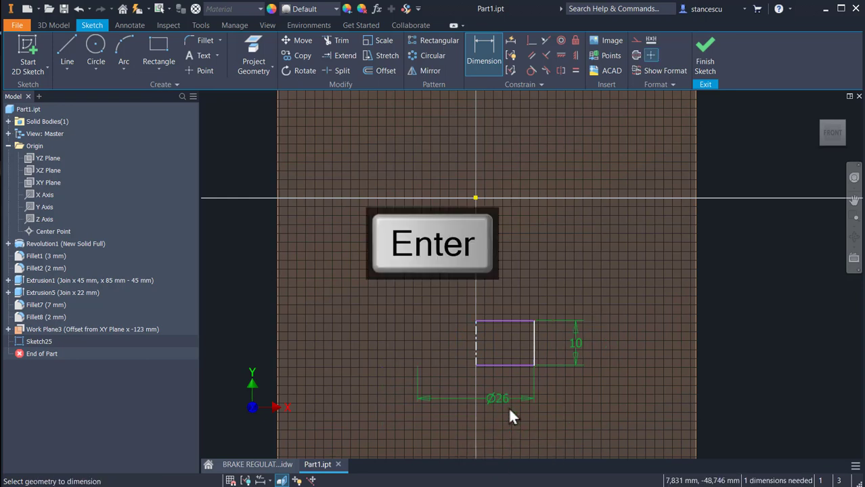
Step: Dimension the vertical distance from the origin to the rectangle's lower edge as 104-48-8, giving 48 mm
{"action": "left_click", "coordinate": [485, 51]}
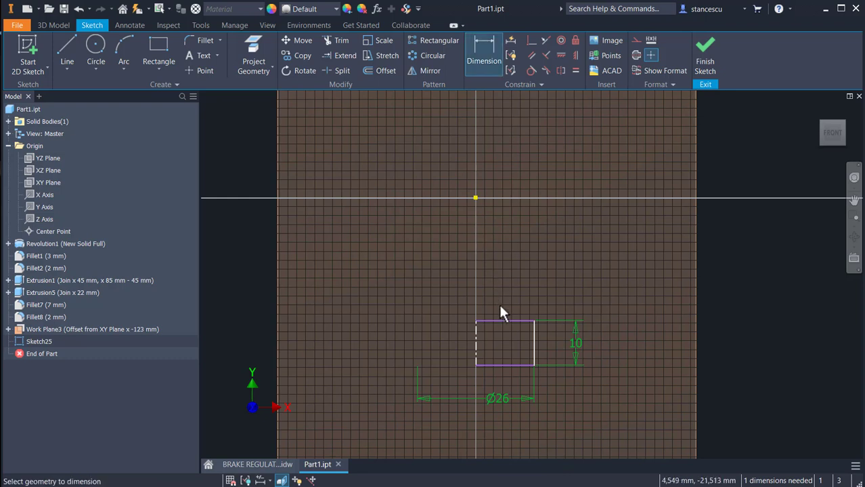
{"action": "left_click", "coordinate": [500, 365]}
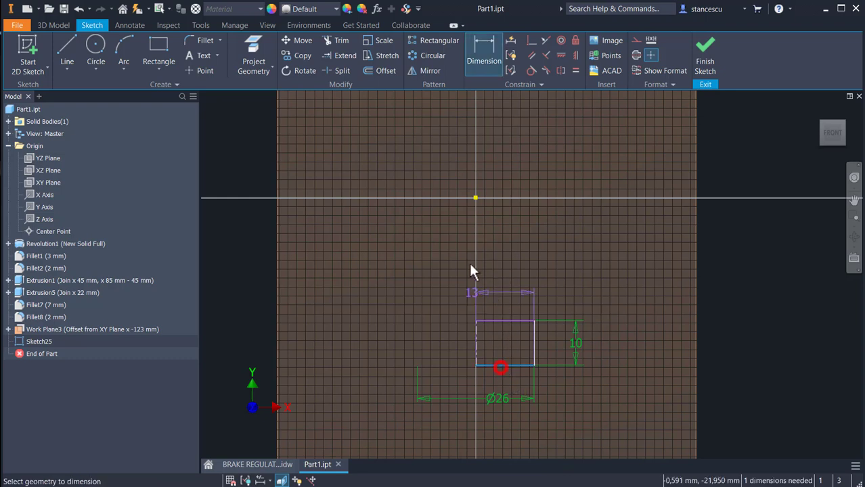
{"action": "left_click", "coordinate": [474, 199]}
{"action": "left_click", "coordinate": [756, 279]}
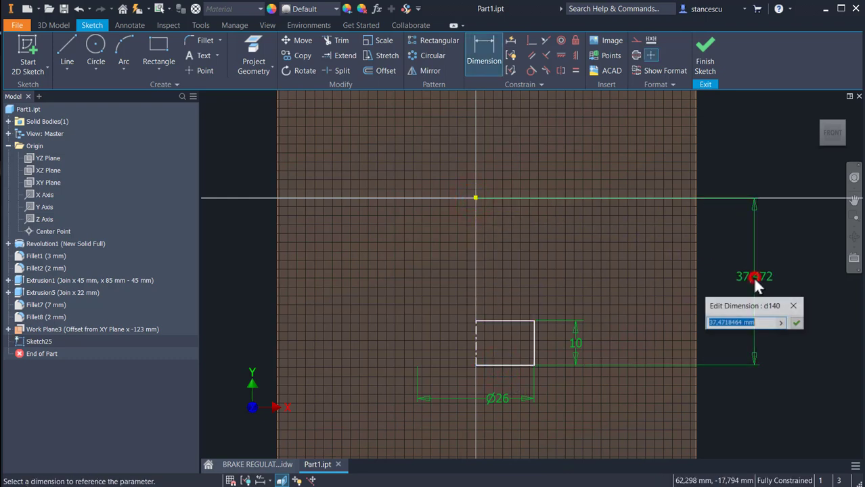
{"action": "key", "text": "BackSpace"}
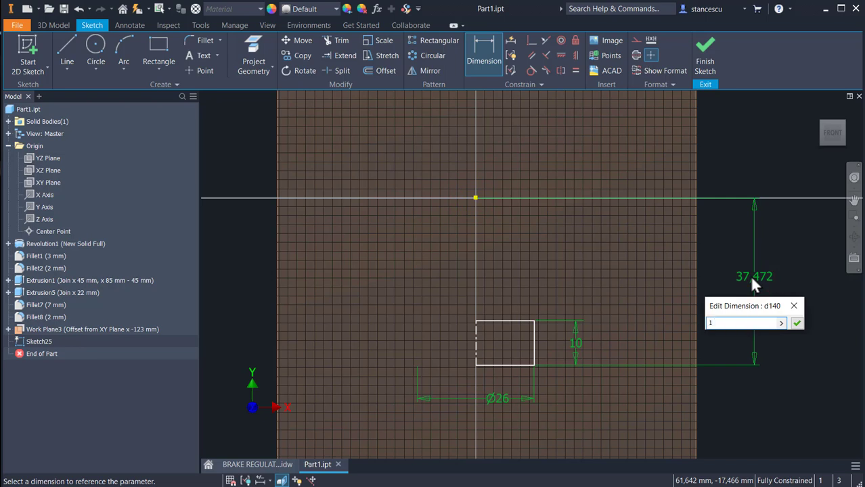
{"action": "type", "text": "104-48-8"}
{"action": "key", "text": "Return"}
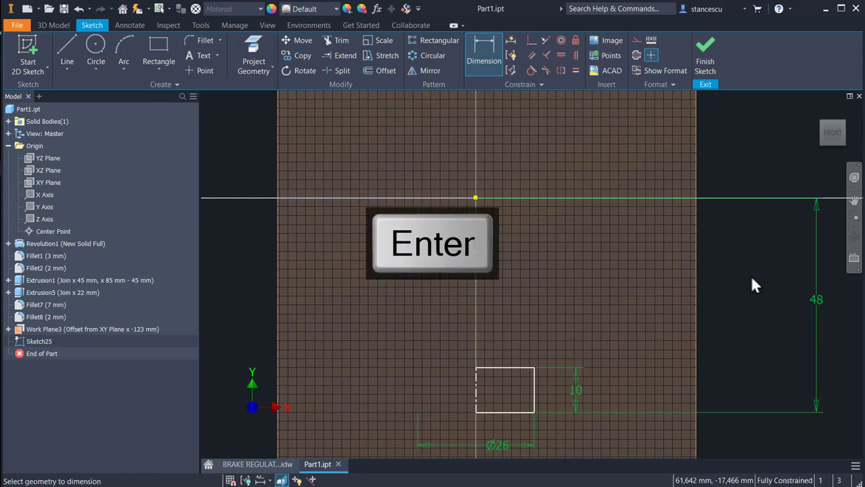
Step: Finish the sketch and revolve the rectangle a full 360 degrees around its centerline as a new solid
{"action": "left_click", "coordinate": [705, 54]}
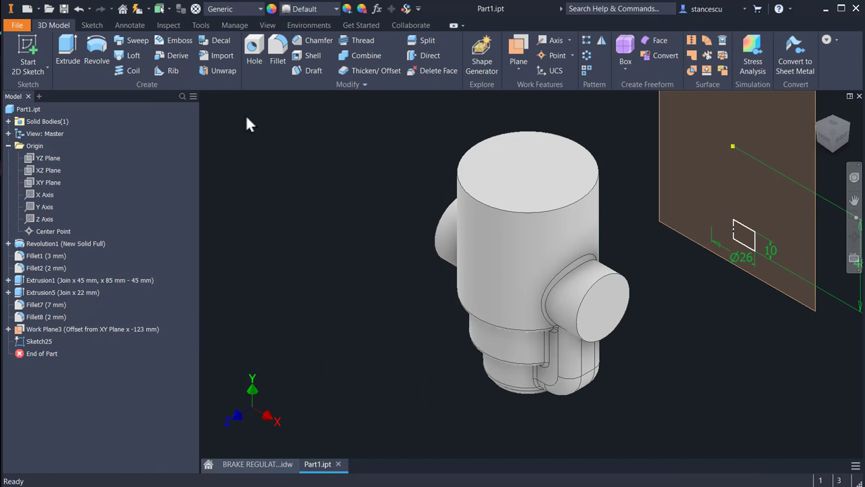
{"action": "left_click", "coordinate": [87, 47]}
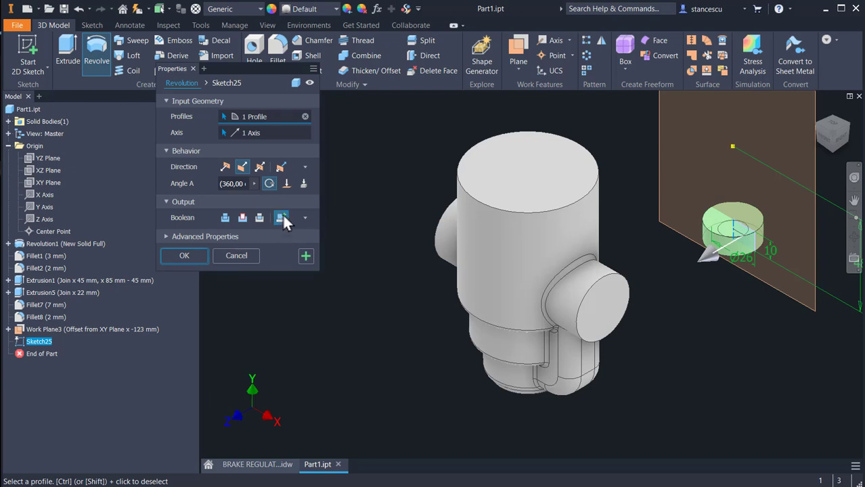
{"action": "left_click", "coordinate": [281, 218]}
{"action": "left_click", "coordinate": [187, 255]}
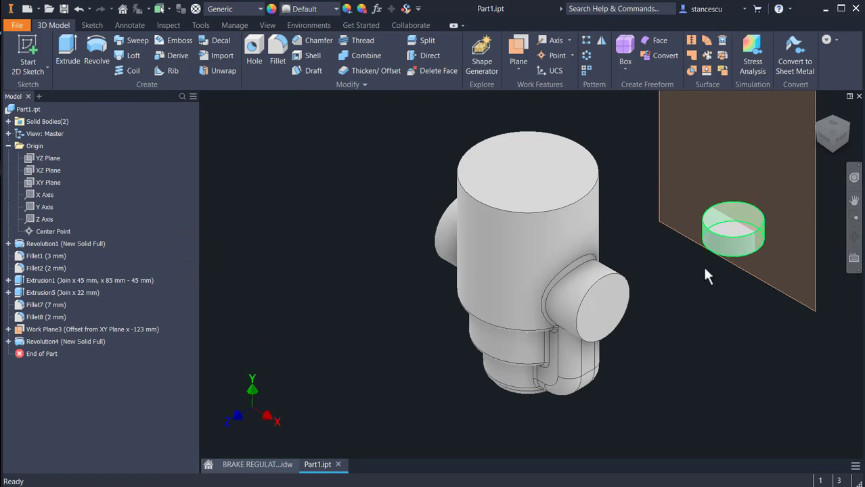
Step: Set the feature appearance of the newly revolved disc to Red
{"action": "right_click", "coordinate": [17, 345]}
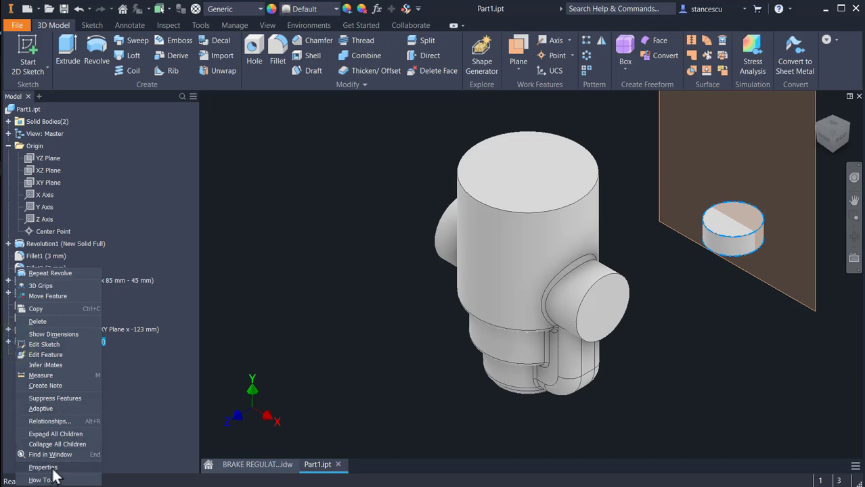
{"action": "left_click", "coordinate": [53, 468]}
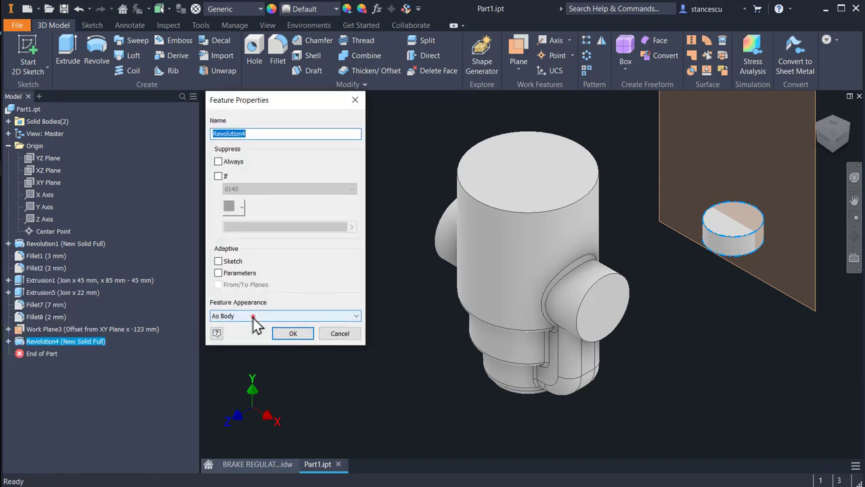
{"action": "left_click", "coordinate": [253, 317]}
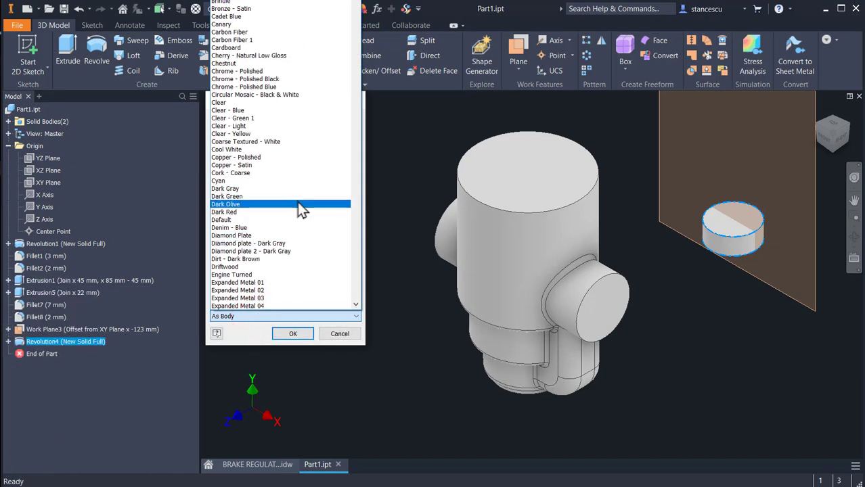
{"action": "key", "text": "r"}
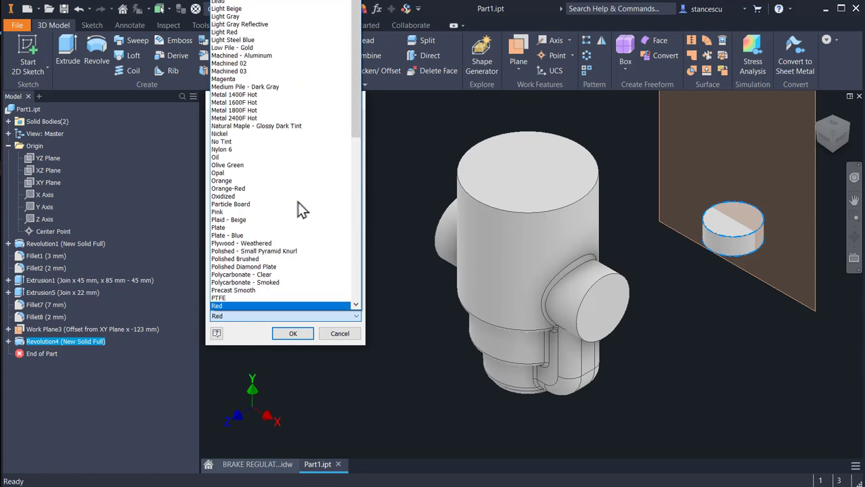
{"action": "left_click", "coordinate": [225, 308]}
{"action": "left_click", "coordinate": [298, 335]}
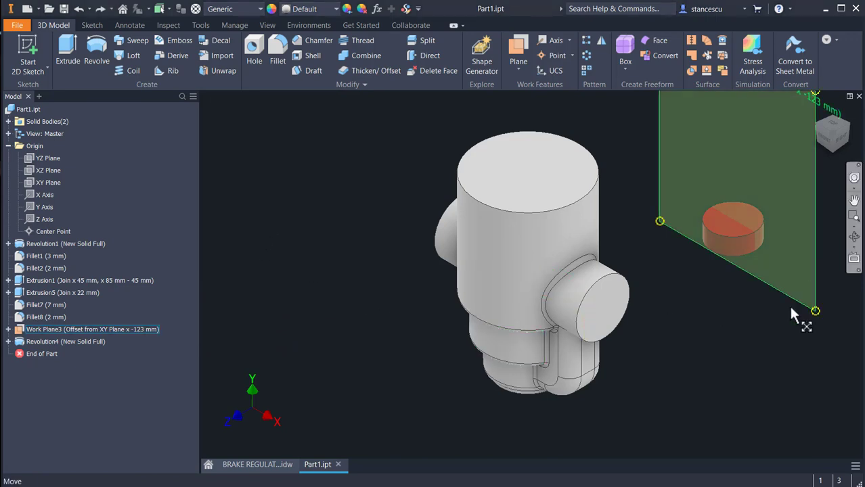
Step: Start another sketch on the offset work plane with sliced graphics and project the red disc's upper and lower edges
{"action": "left_click", "coordinate": [815, 259]}
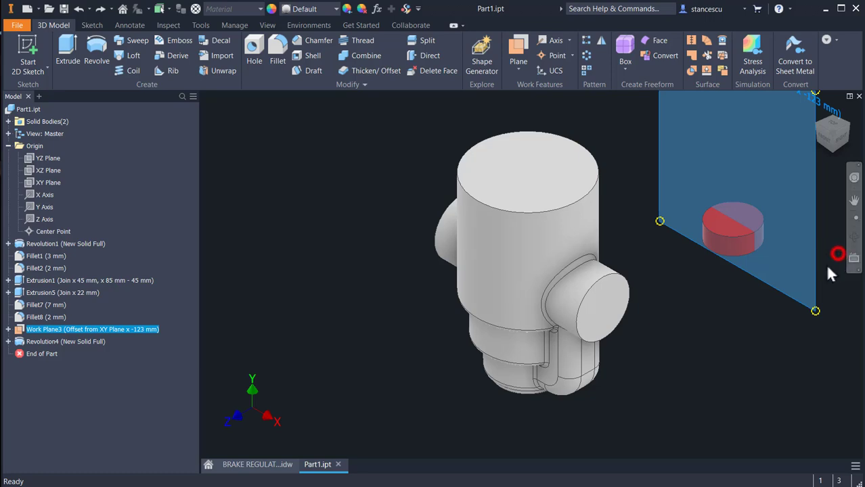
{"action": "left_click", "coordinate": [837, 254]}
{"action": "key", "text": "F7"}
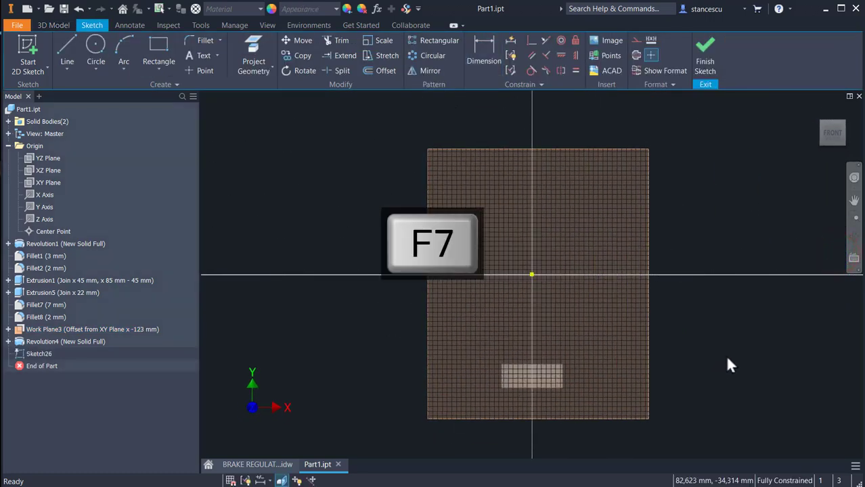
{"action": "middle_click_drag", "start_coordinate": [342, 289], "coordinate": [324, 204]}
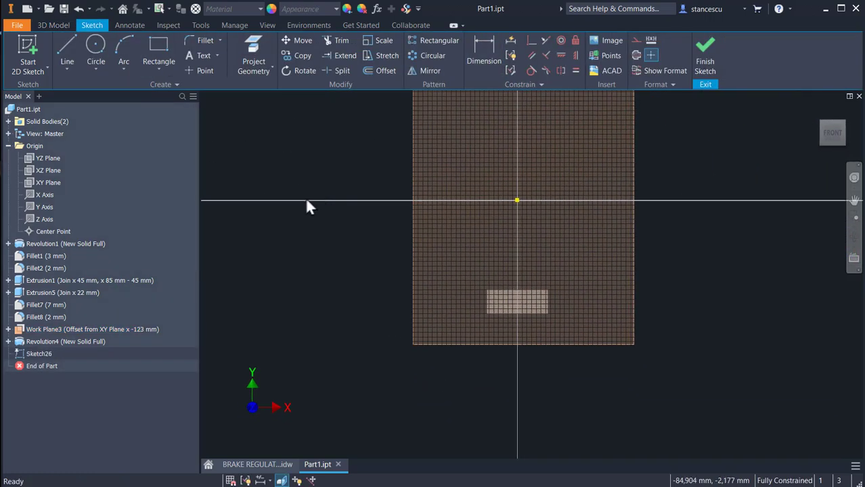
{"action": "left_click", "coordinate": [256, 51]}
{"action": "left_click", "coordinate": [504, 287]}
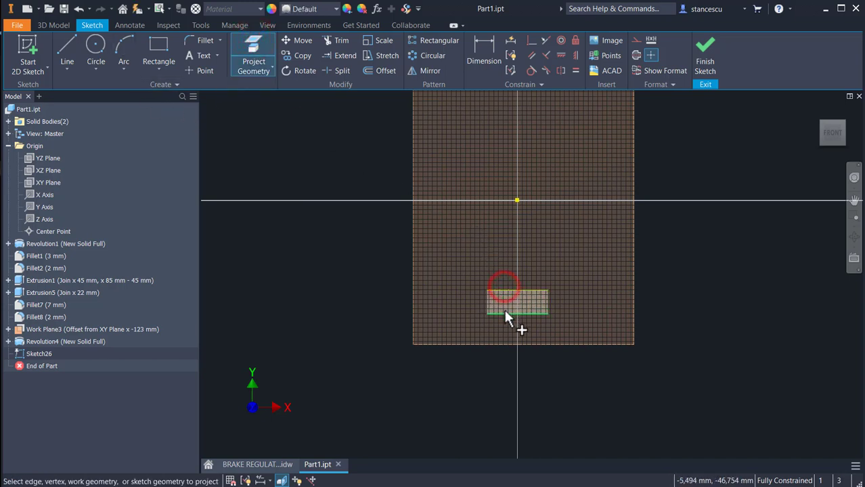
{"action": "left_click", "coordinate": [504, 312]}
{"action": "key", "text": "Escape"}
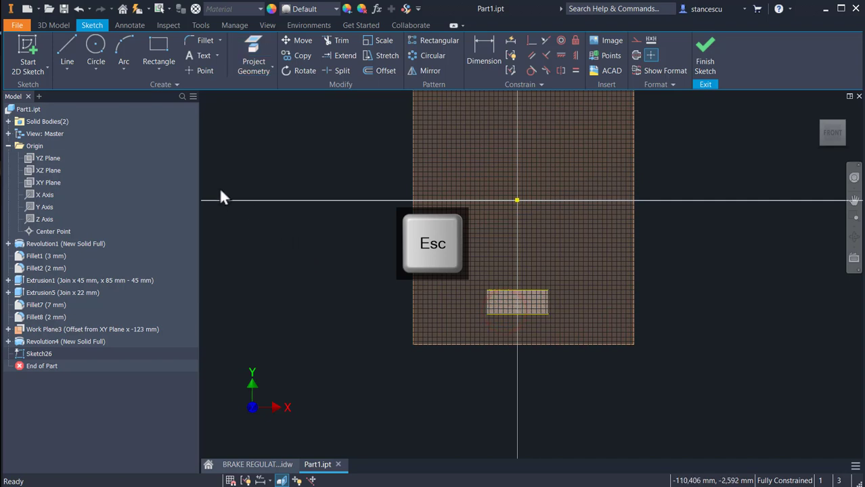
Step: Draw a 10 mm vertical centre line between the disc's edges, continuing along the lower edge into a tangent arc about 13 mm in radius and a vertical line
{"action": "left_click", "coordinate": [65, 46]}
{"action": "scroll", "coordinate": [508, 304], "scroll_direction": "up", "scroll_amount": 3}
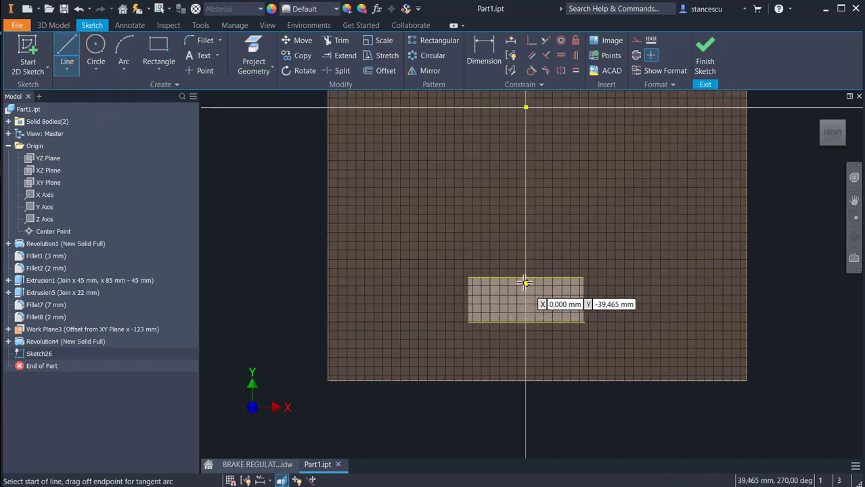
{"action": "left_click", "coordinate": [526, 278]}
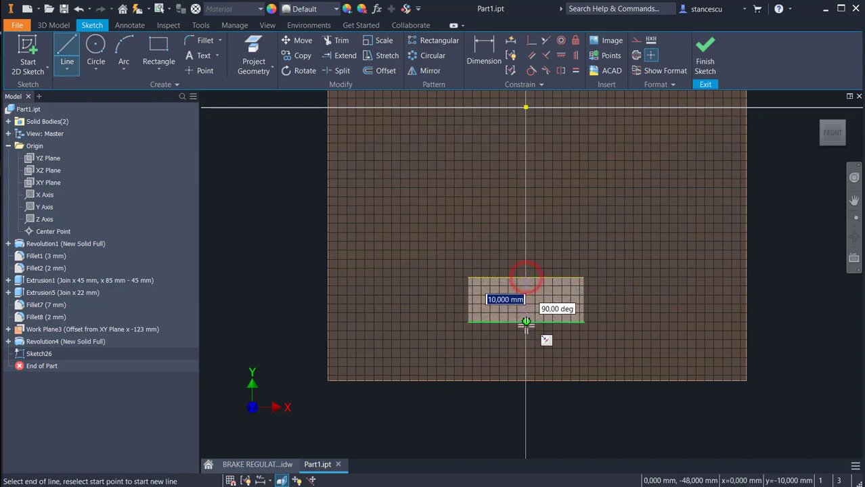
{"action": "double_click", "coordinate": [526, 322]}
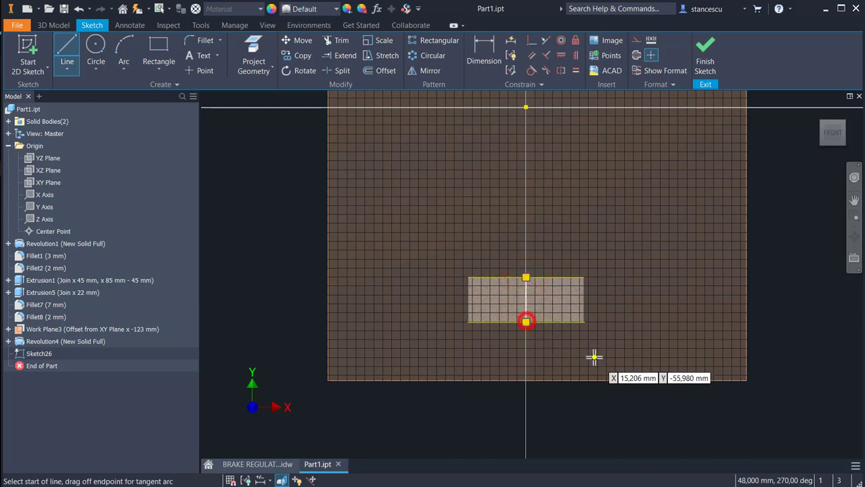
{"action": "left_click", "coordinate": [526, 323]}
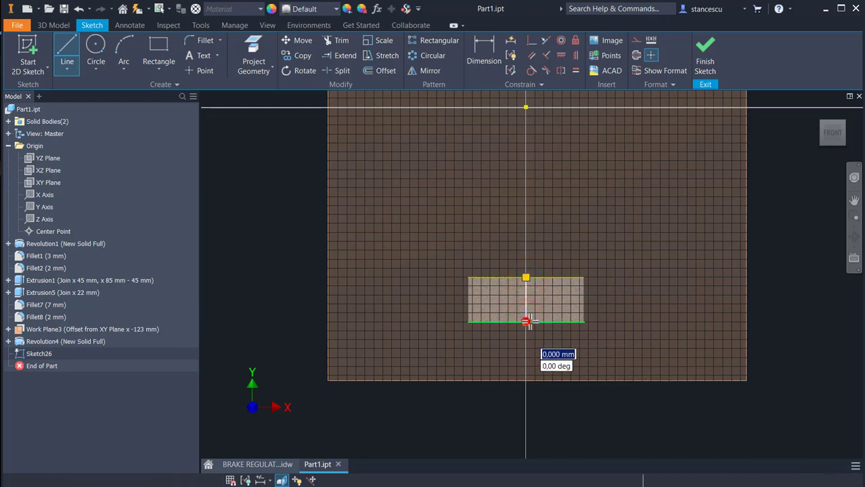
{"action": "left_click", "coordinate": [619, 322]}
{"action": "left_click_drag", "start_coordinate": [619, 322], "coordinate": [678, 264]}
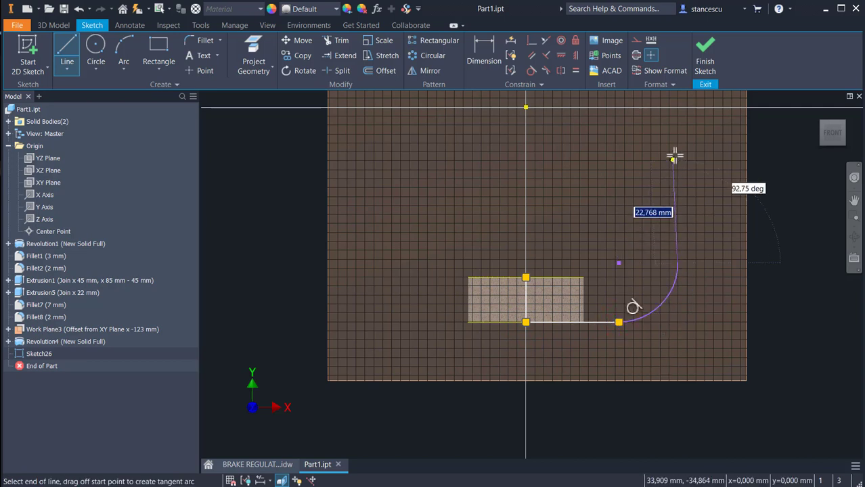
{"action": "middle_click_drag", "start_coordinate": [674, 154], "coordinate": [667, 224]}
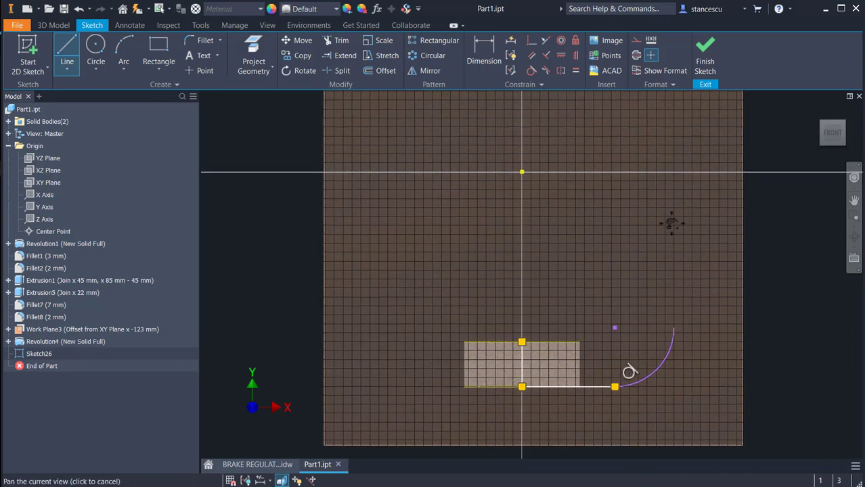
{"action": "left_click", "coordinate": [674, 140]}
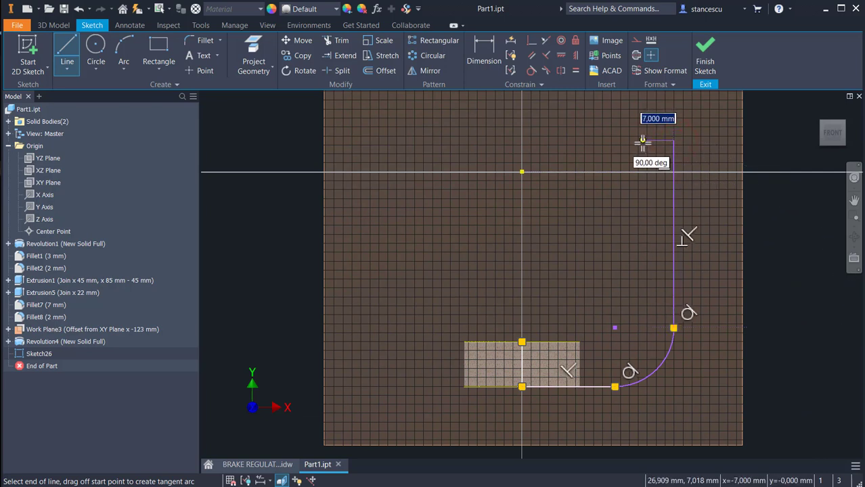
Step: Close the L-shaped profile with a 7 mm top edge, an inner vertical line, a tangent arc about 4 mm in radius and a line to the centre line's upper end
{"action": "left_click", "coordinate": [642, 141]}
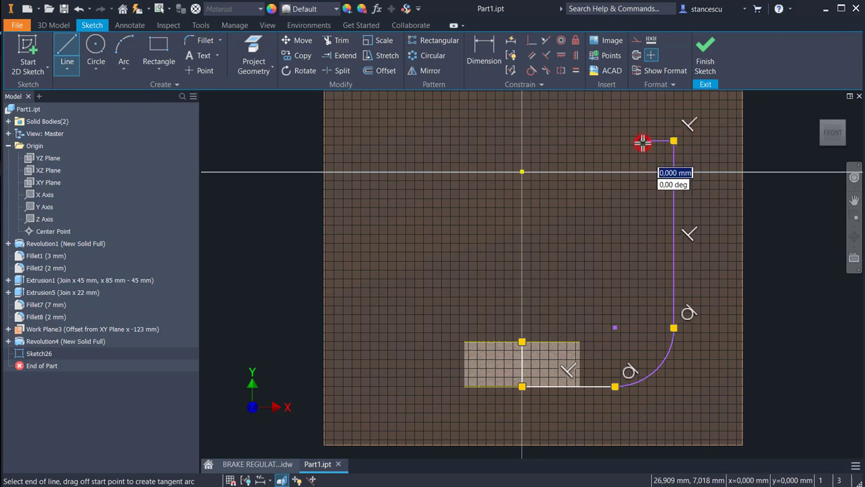
{"action": "left_click", "coordinate": [641, 328]}
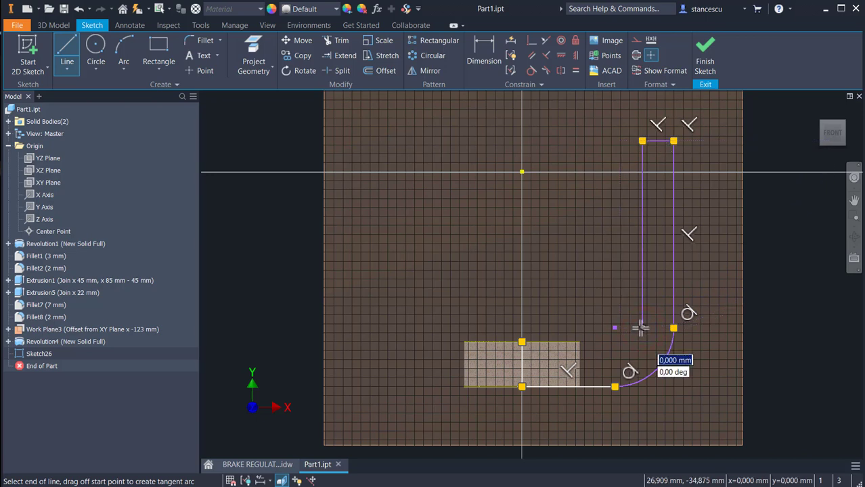
{"action": "left_click_drag", "start_coordinate": [642, 329], "coordinate": [624, 345]}
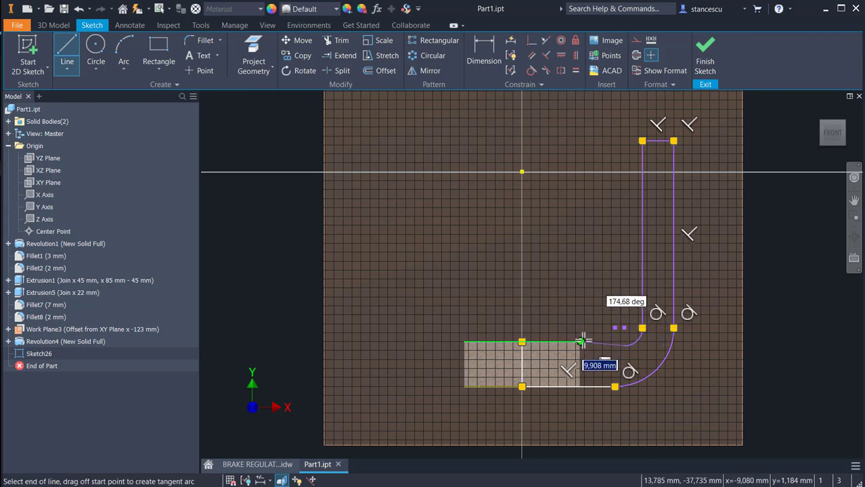
{"action": "left_click", "coordinate": [521, 342]}
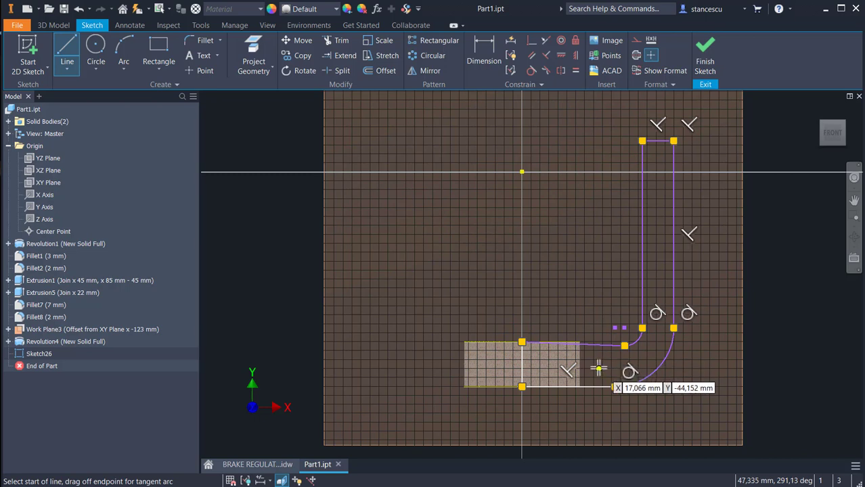
{"action": "key", "text": "Escape"}
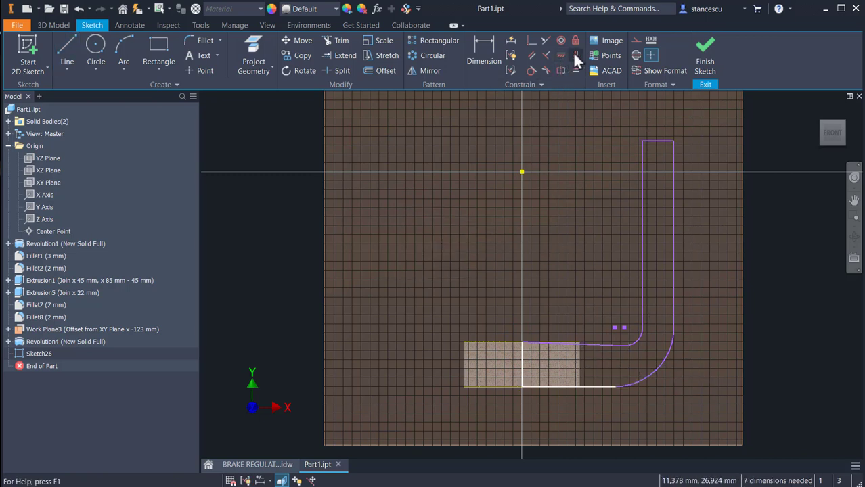
Step: Constrain the profile's slightly sloped upper line over the disc to be horizontal
{"action": "left_click", "coordinate": [561, 56]}
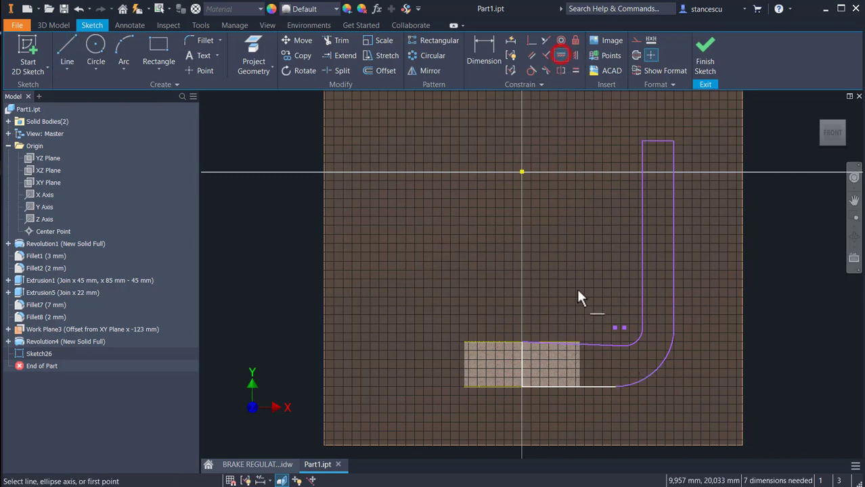
{"action": "left_click", "coordinate": [595, 346]}
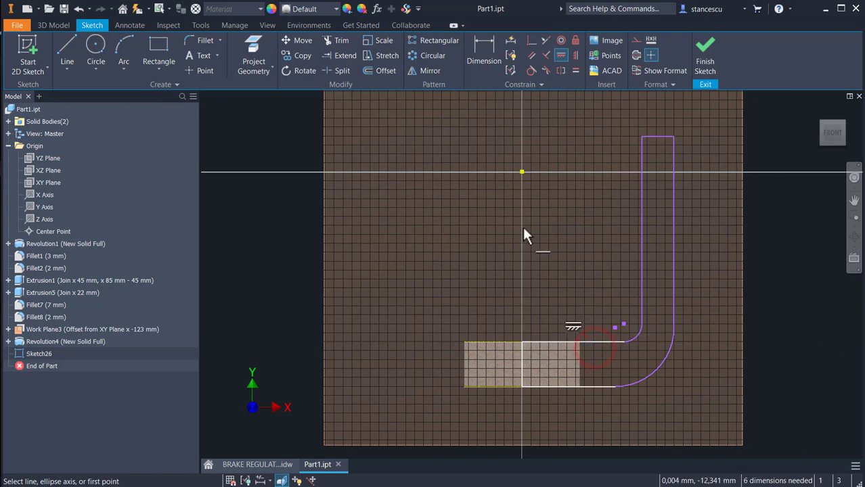
{"action": "key", "text": "Escape"}
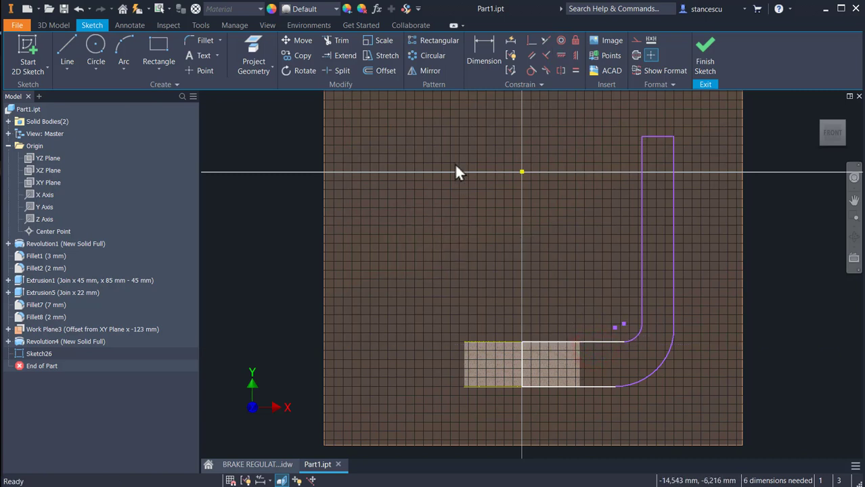
Step: Dimension the vertical channel's top edge as 6 mm wide and 6 mm above the origin
{"action": "left_click", "coordinate": [485, 44]}
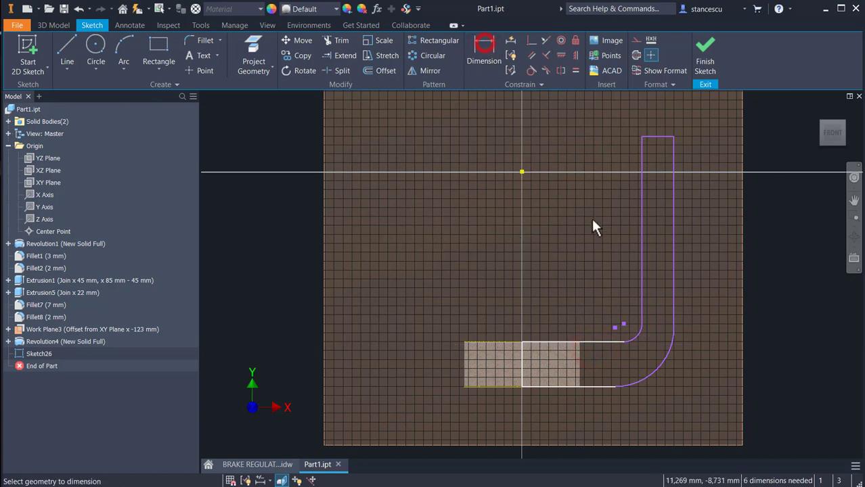
{"action": "left_click", "coordinate": [658, 136]}
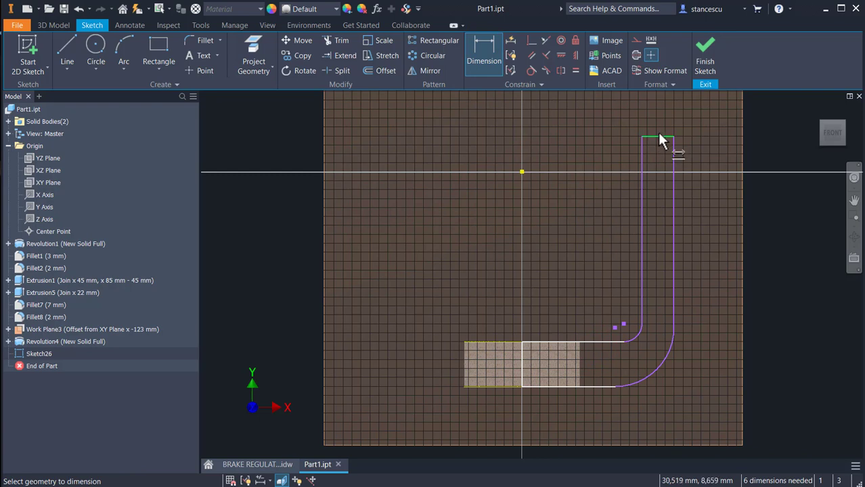
{"action": "left_click", "coordinate": [772, 126]}
{"action": "type", "text": "6"}
{"action": "key", "text": "Return"}
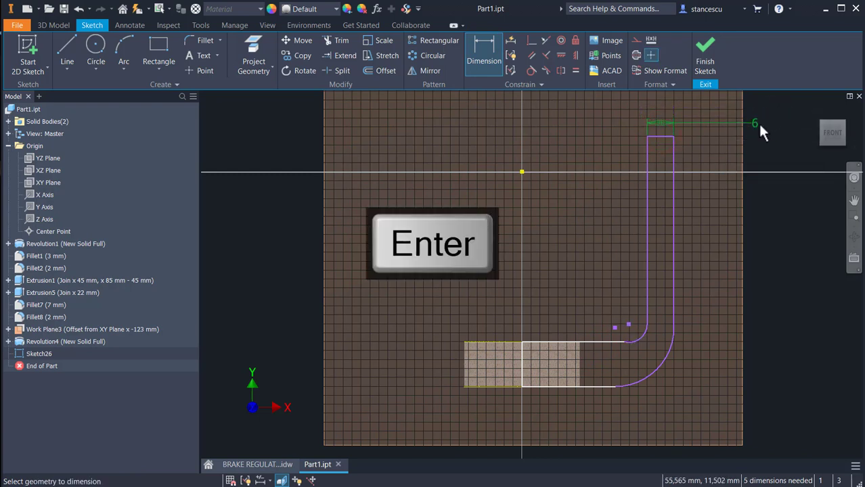
{"action": "left_click", "coordinate": [660, 136]}
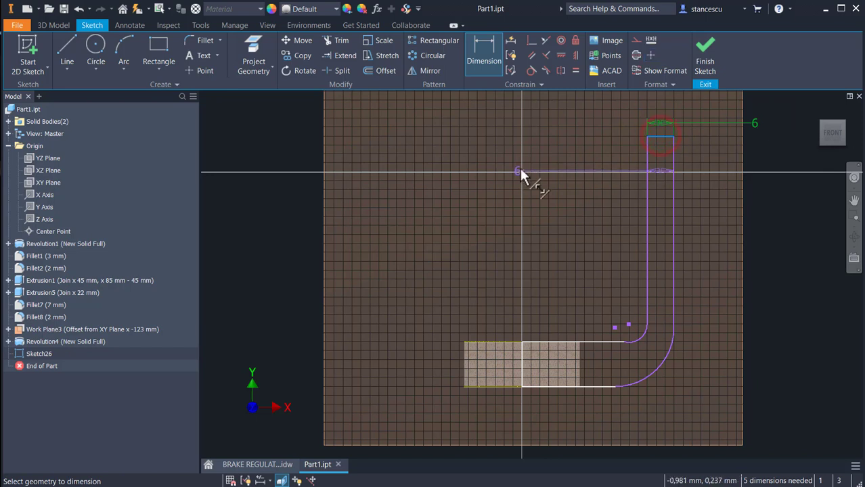
{"action": "left_click", "coordinate": [521, 170]}
{"action": "left_click", "coordinate": [777, 154]}
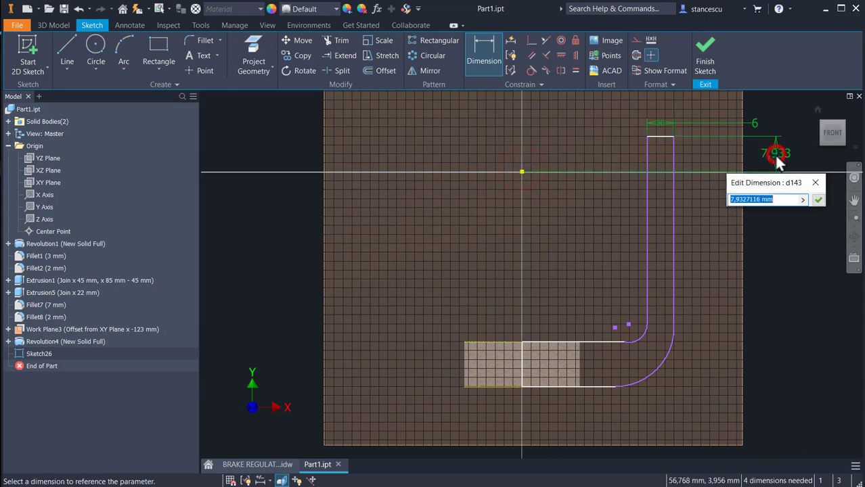
{"action": "type", "text": "6"}
{"action": "key", "text": "Return"}
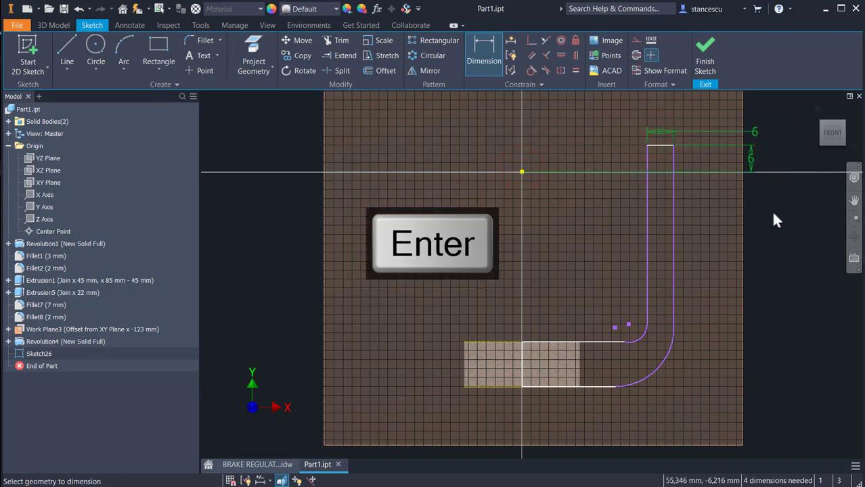
Step: Set the outer bend's radius to 10 mm and the inner bend's radius to 8 mm
{"action": "left_click", "coordinate": [658, 361]}
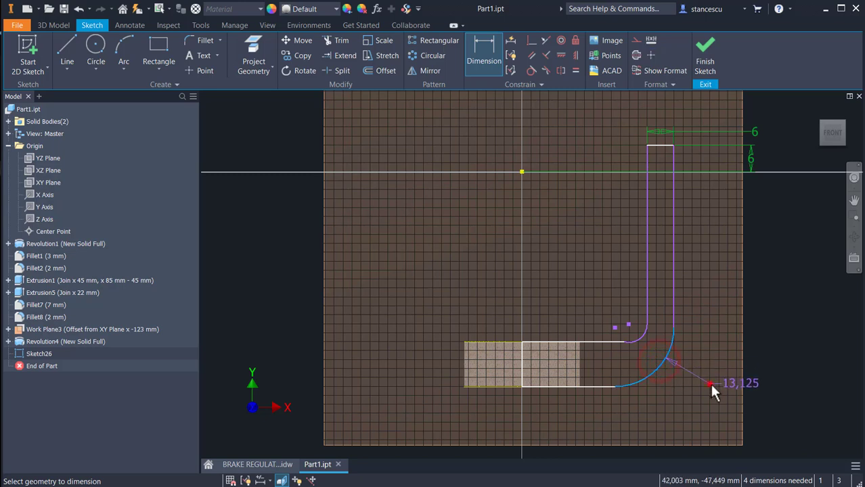
{"action": "left_click", "coordinate": [709, 382]}
{"action": "type", "text": "1"}
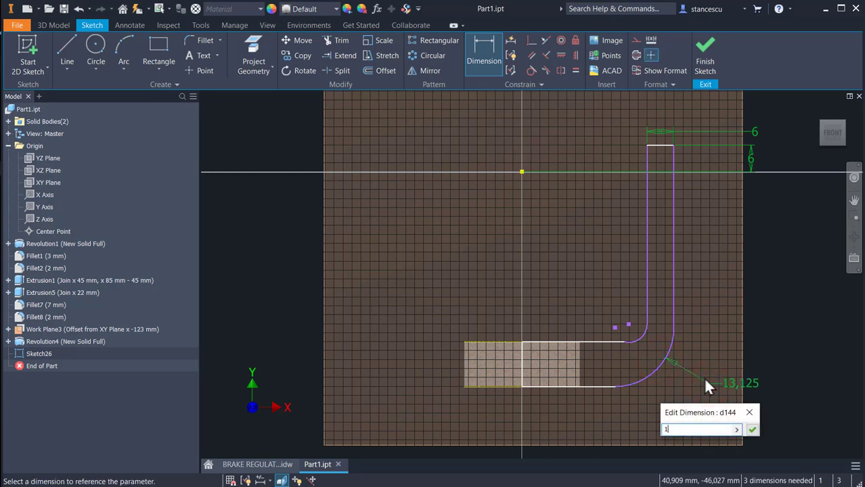
{"action": "type", "text": "0"}
{"action": "key", "text": "Return"}
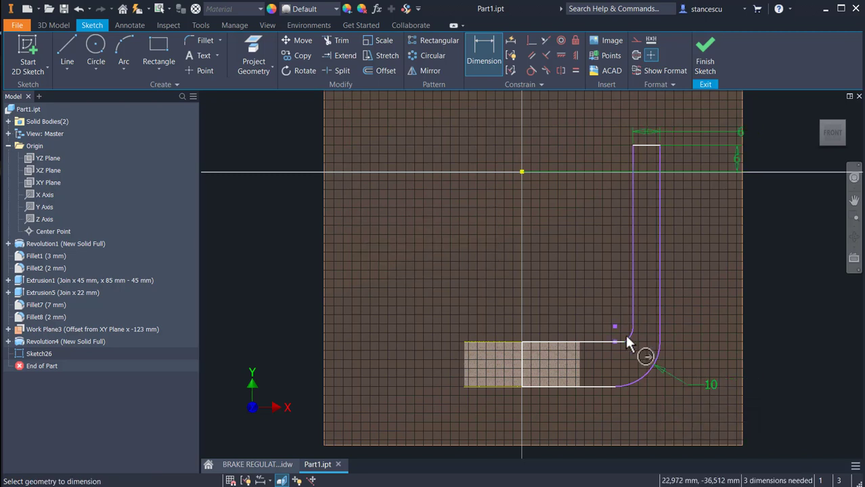
{"action": "left_click", "coordinate": [629, 335]}
{"action": "left_click", "coordinate": [684, 356]}
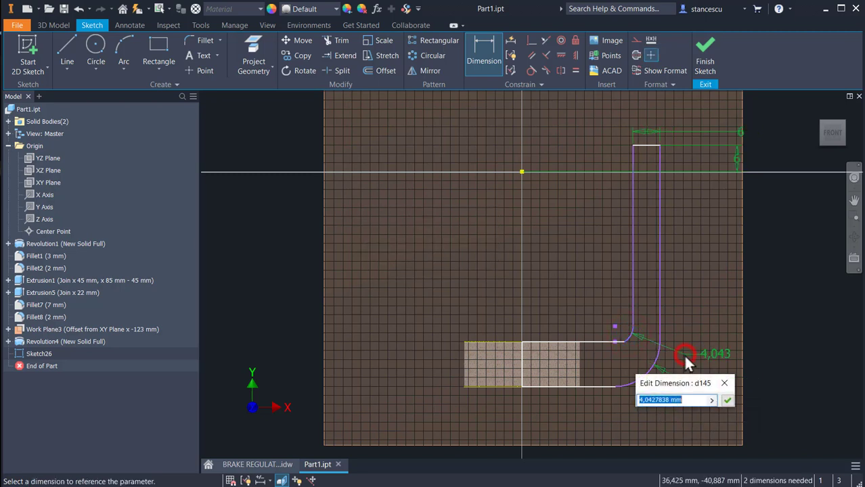
{"action": "type", "text": "8"}
{"action": "key", "text": "Return"}
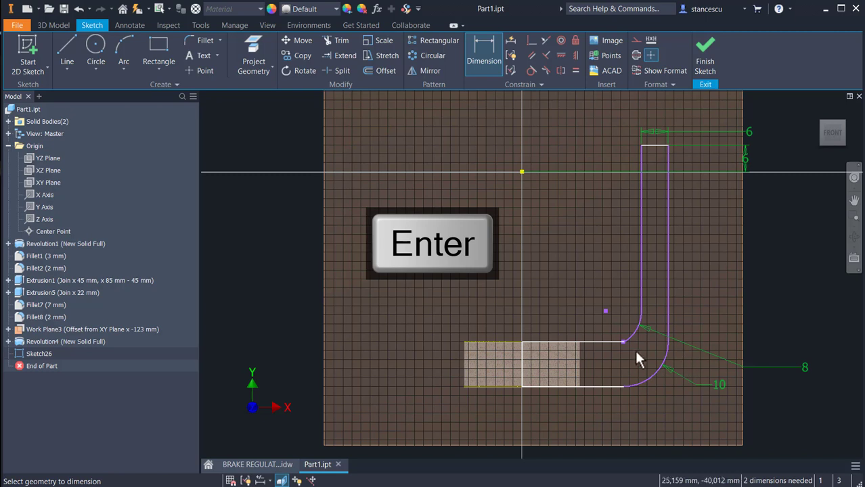
Step: Make the inner bend arc tangent to the profile's upper horizontal line
{"action": "left_click", "coordinate": [529, 71]}
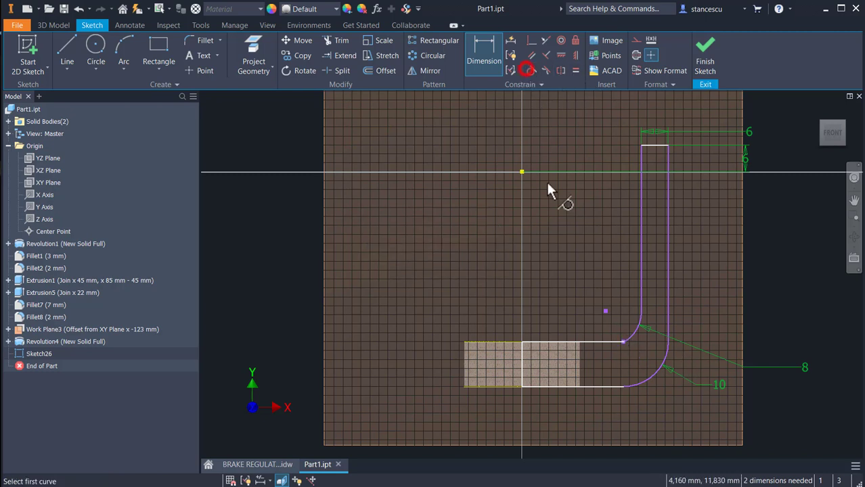
{"action": "left_click", "coordinate": [618, 342]}
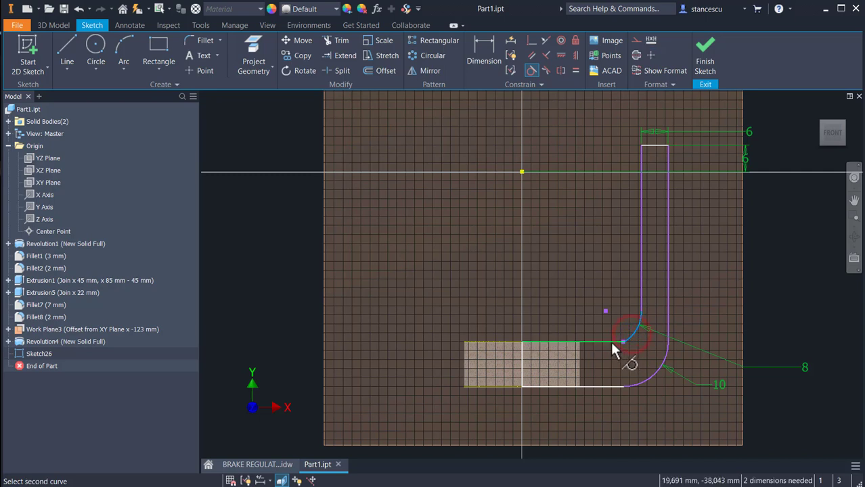
{"action": "left_click", "coordinate": [612, 343]}
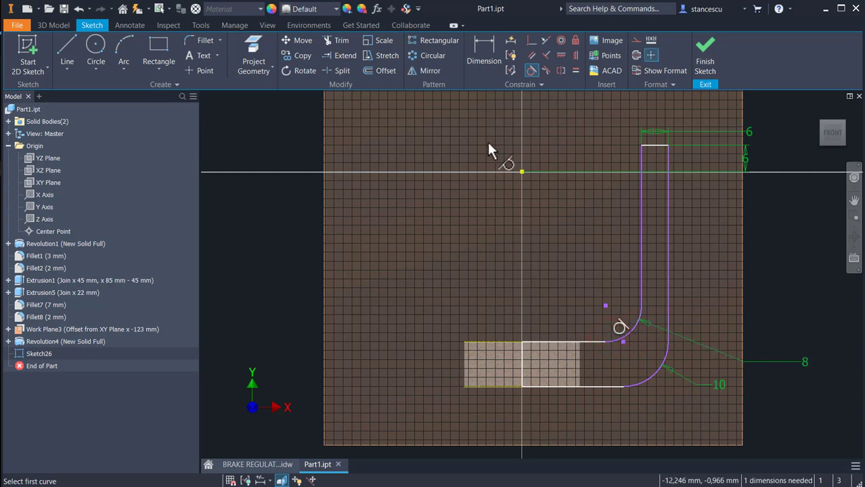
Step: Dimension the horizontal distance from the origin to the channel's outer vertical line as 36-5, giving 31 mm
{"action": "left_click", "coordinate": [481, 48]}
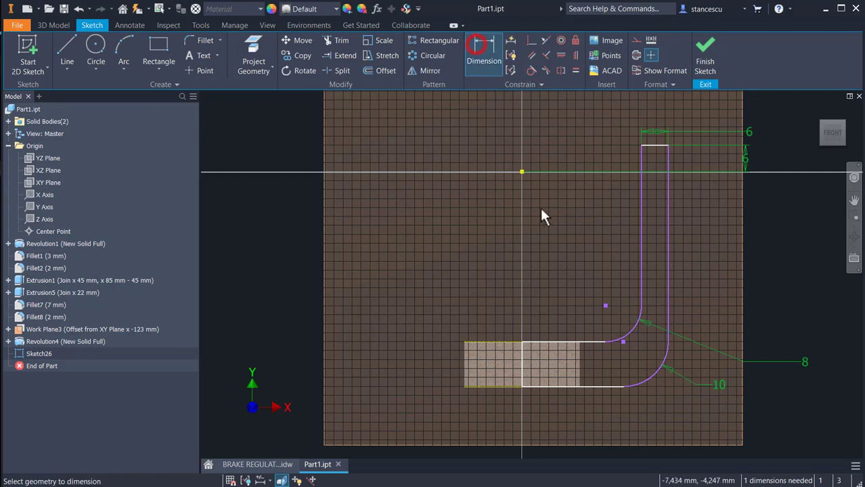
{"action": "left_click", "coordinate": [666, 256]}
{"action": "left_click", "coordinate": [522, 172]}
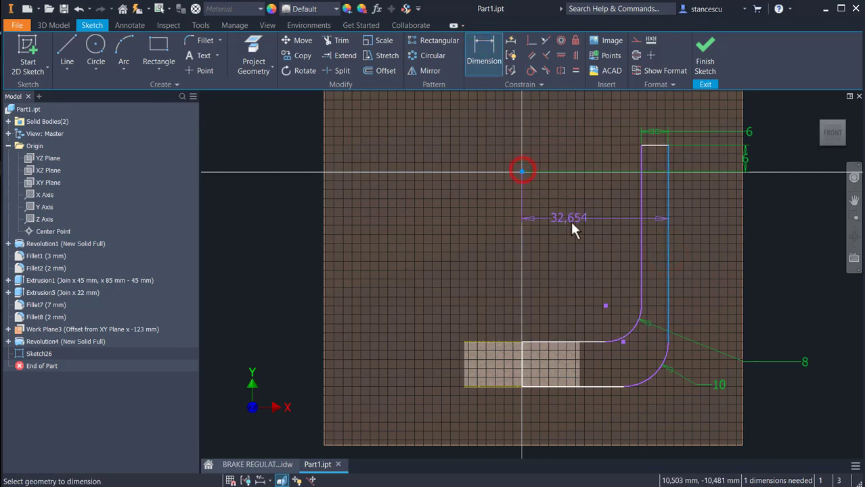
{"action": "middle_click_drag", "start_coordinate": [570, 220], "coordinate": [574, 343]}
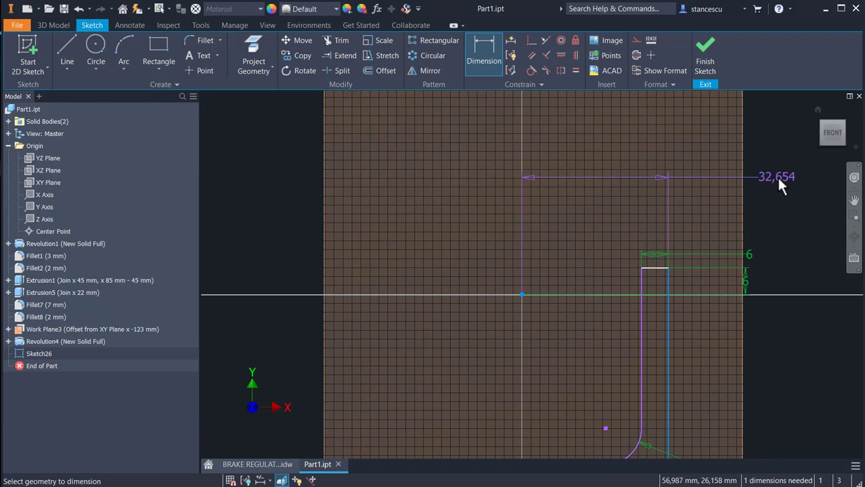
{"action": "left_click", "coordinate": [776, 176]}
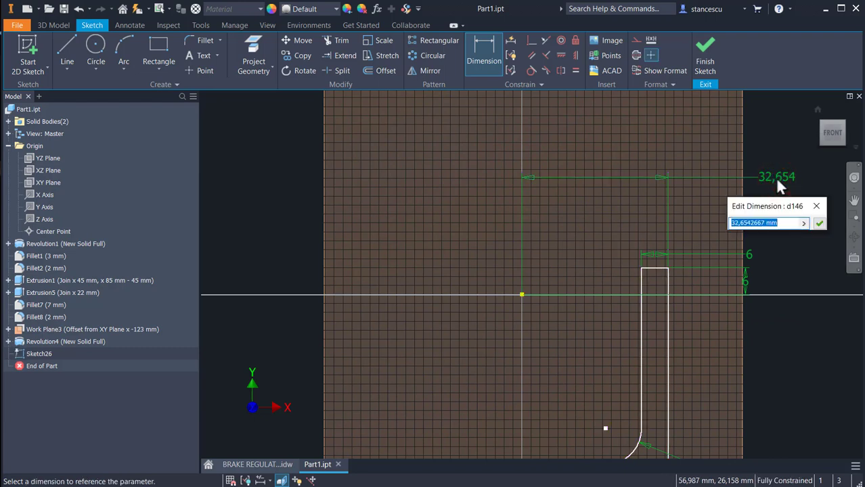
{"action": "type", "text": "36-5"}
{"action": "key", "text": "Return"}
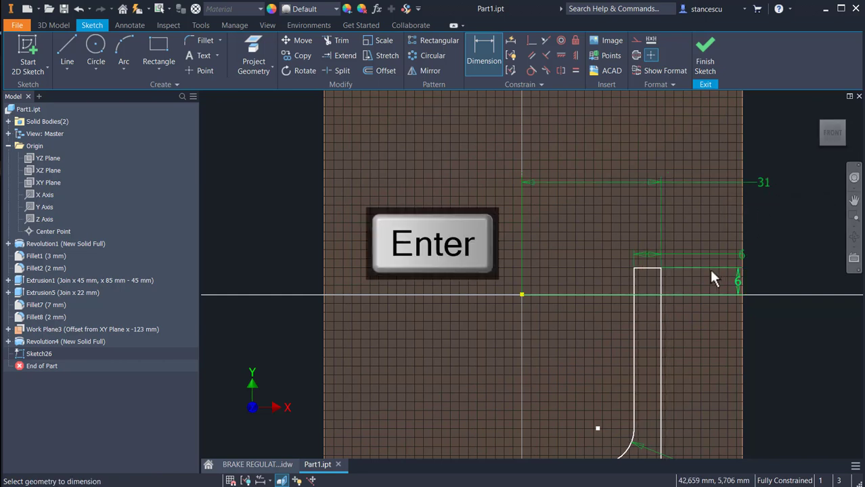
{"action": "scroll", "coordinate": [711, 269], "scroll_direction": "down", "scroll_amount": 3}
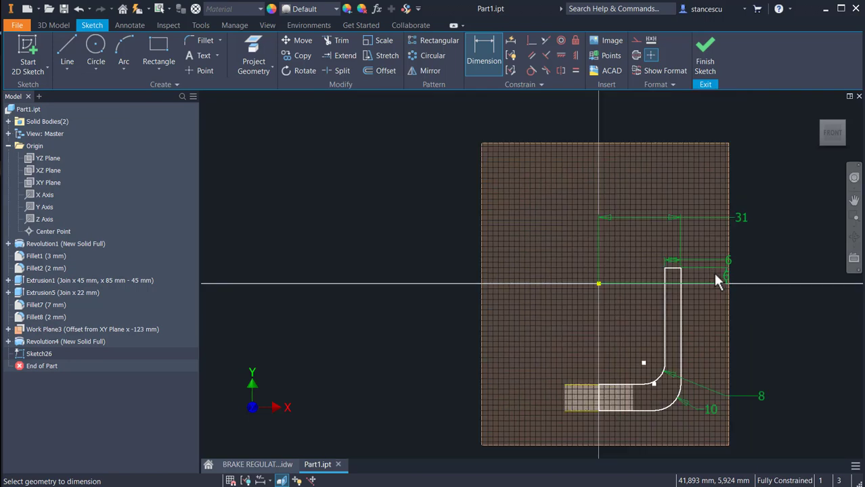
Step: Finish the L-shaped channel sketch and check the channel's depth in section C-C of the brake regulator drawing
{"action": "left_click", "coordinate": [705, 61]}
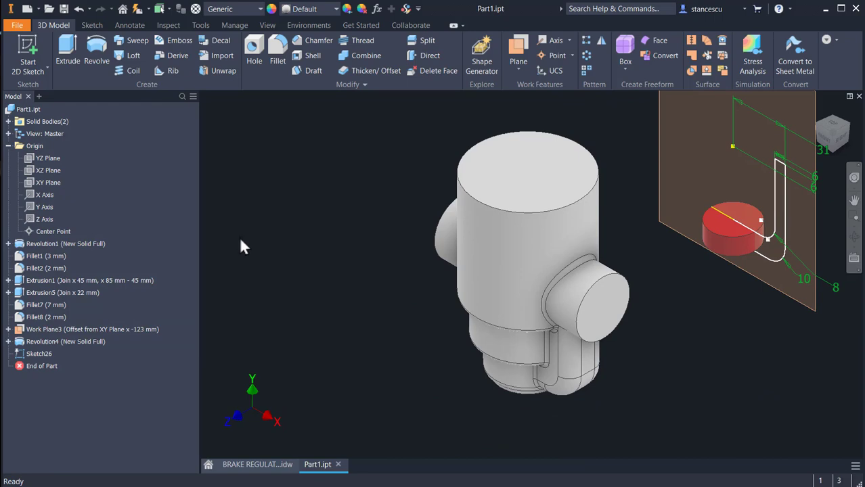
{"action": "left_click", "coordinate": [249, 469]}
{"action": "middle_click_drag", "start_coordinate": [531, 363], "coordinate": [533, 145]}
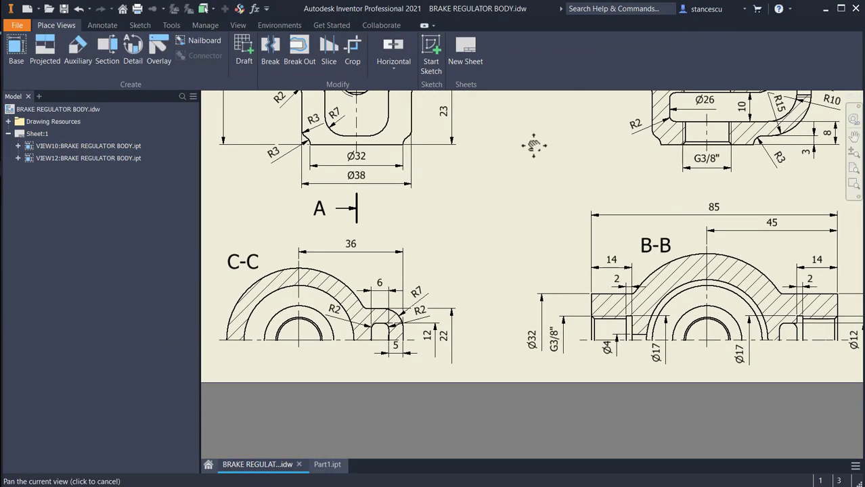
{"action": "middle_click_drag", "start_coordinate": [546, 247], "coordinate": [446, 404]}
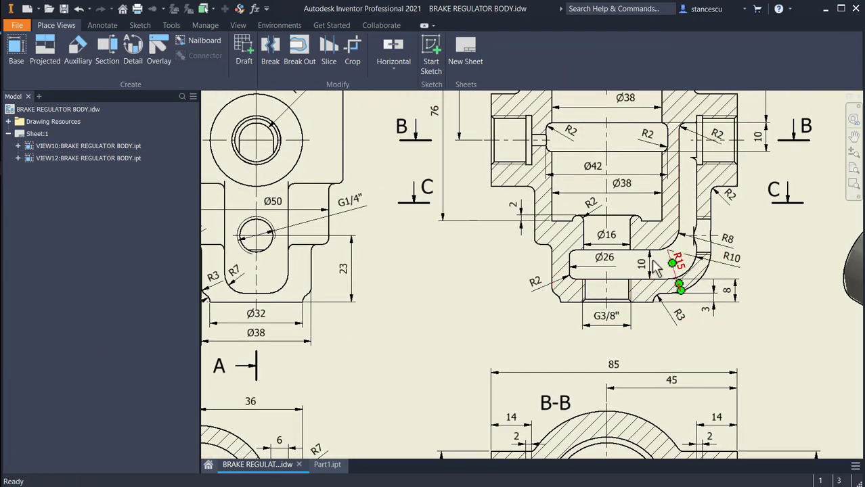
{"action": "middle_click_drag", "start_coordinate": [490, 311], "coordinate": [602, 170]}
{"action": "scroll", "coordinate": [431, 374], "scroll_direction": "up", "scroll_amount": 3}
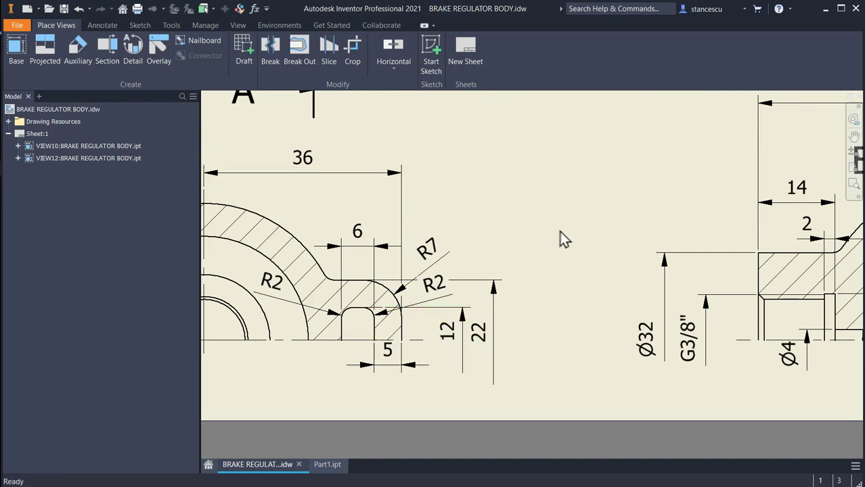
{"action": "scroll", "coordinate": [560, 231], "scroll_direction": "down", "scroll_amount": 2}
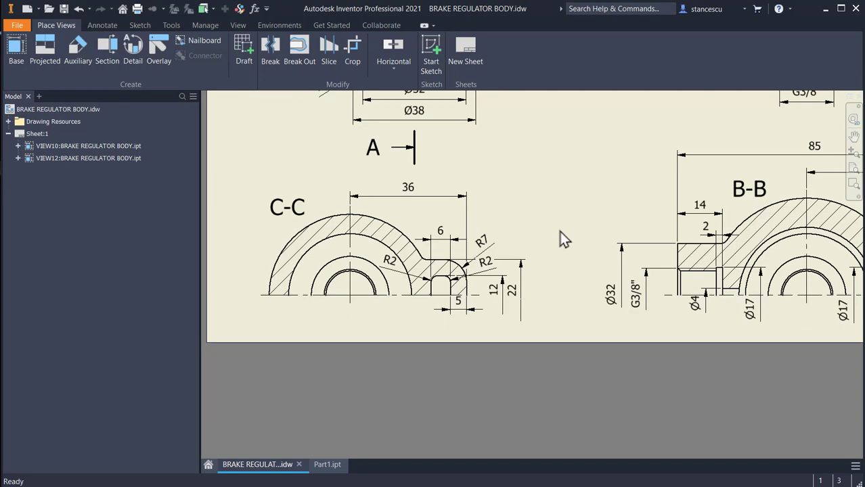
{"action": "middle_click_drag", "start_coordinate": [559, 231], "coordinate": [528, 329]}
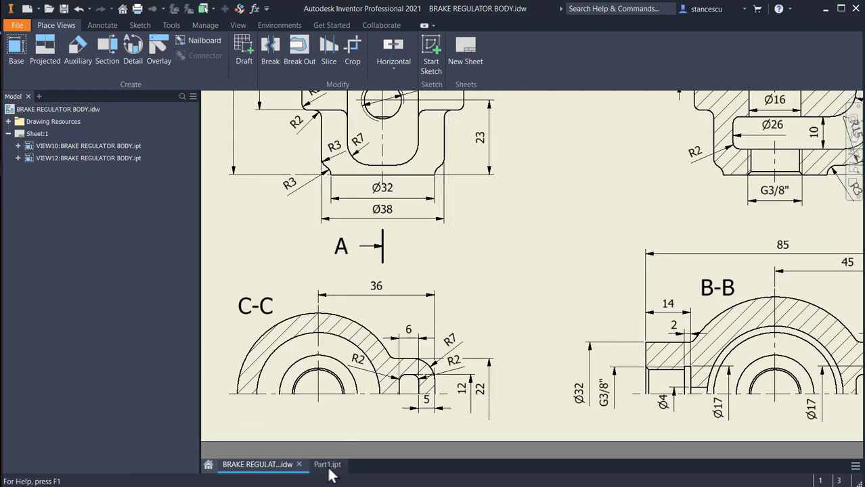
{"action": "left_click", "coordinate": [327, 465]}
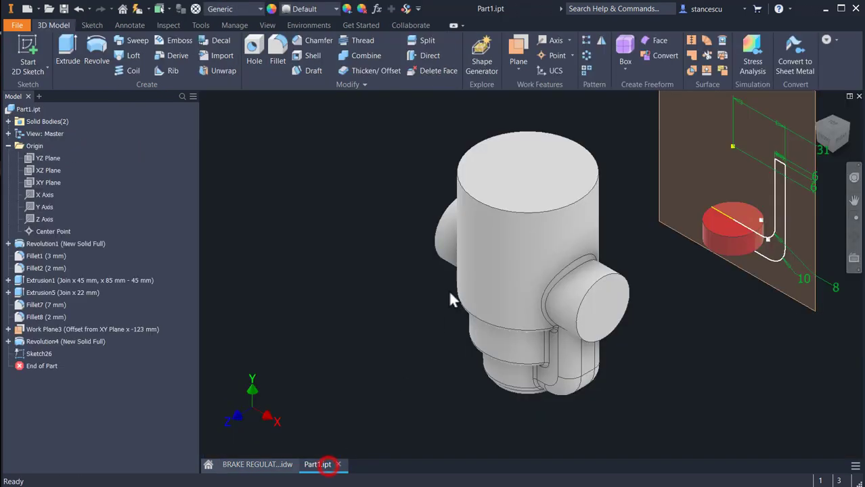
Step: Extrude the L-shaped profile symmetrically about its sketch plane by 12 mm, joined to the red disc
{"action": "left_click", "coordinate": [69, 58]}
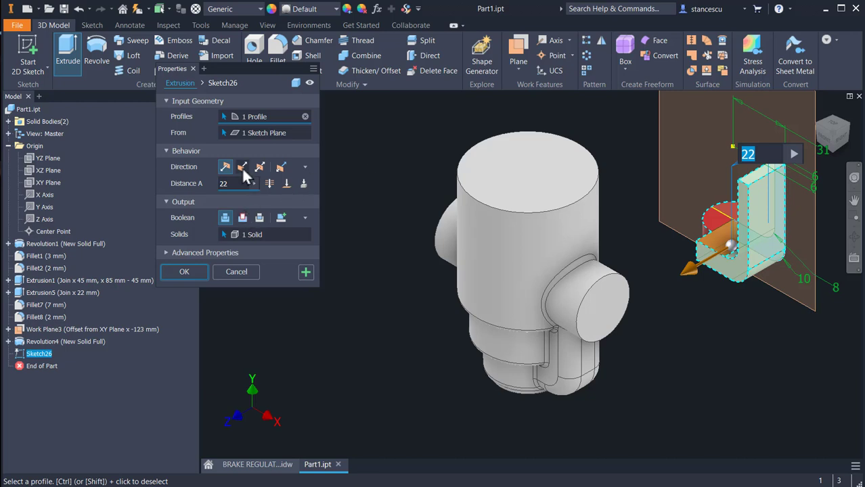
{"action": "left_click", "coordinate": [260, 167]}
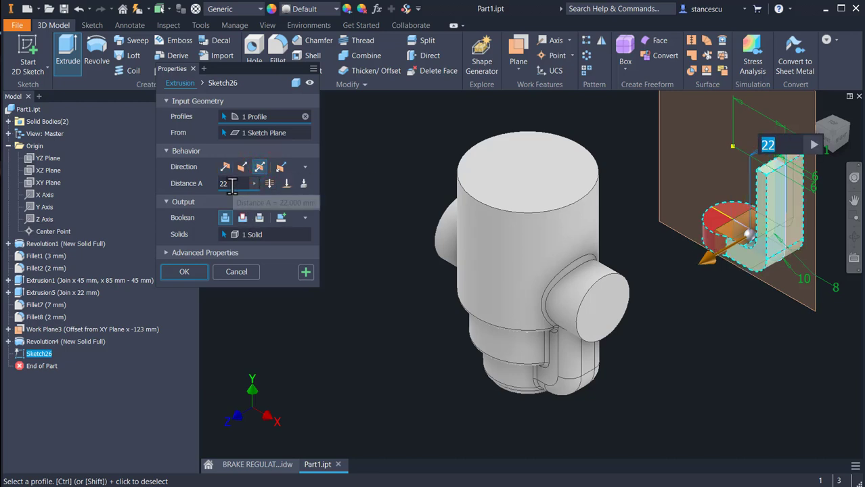
{"action": "left_click", "coordinate": [232, 184]}
{"action": "type", "text": "12"}
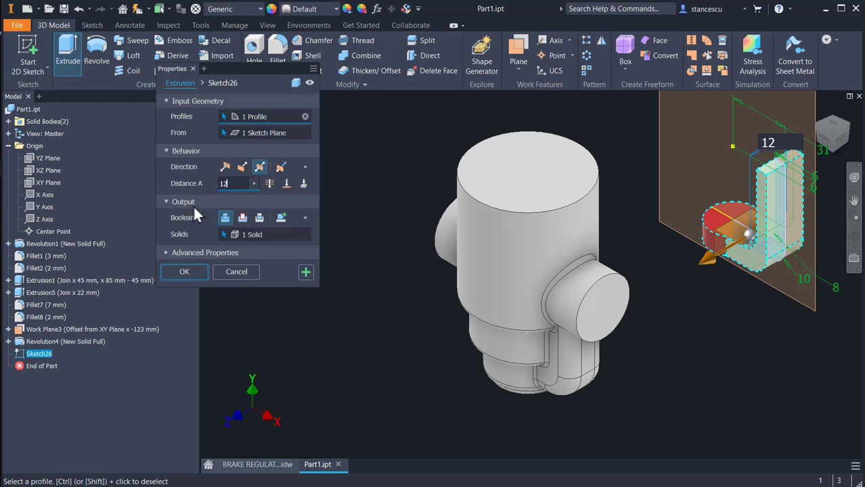
{"action": "left_click", "coordinate": [191, 270]}
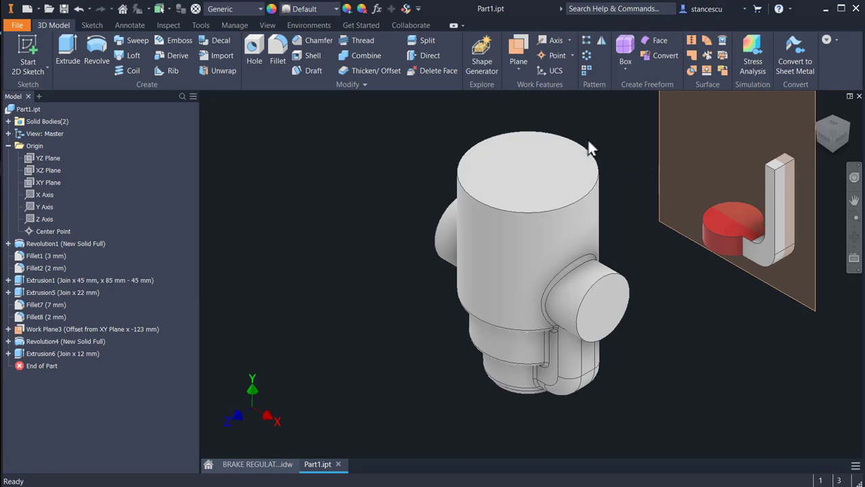
Step: Round the two short top edges of the vertical channel with a 6 mm fillet
{"action": "scroll", "coordinate": [776, 172], "scroll_direction": "up", "scroll_amount": 3}
{"action": "left_click", "coordinate": [773, 163]}
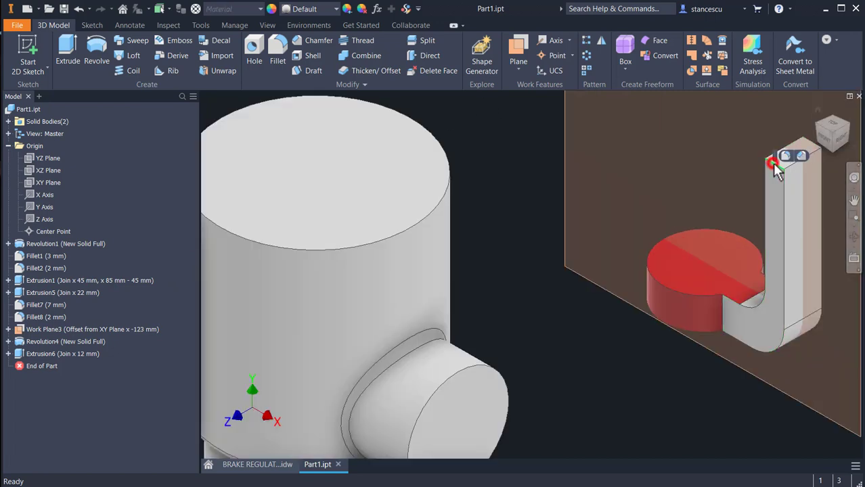
{"action": "left_click", "coordinate": [787, 155]}
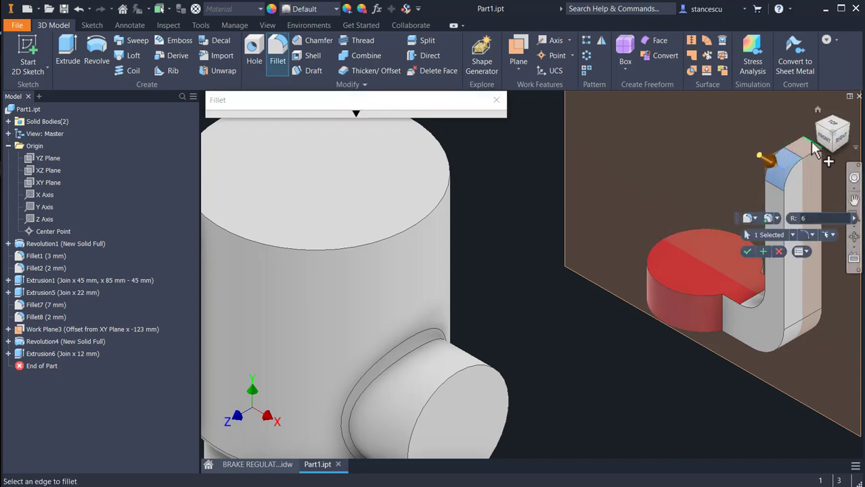
{"action": "left_click", "coordinate": [798, 183]}
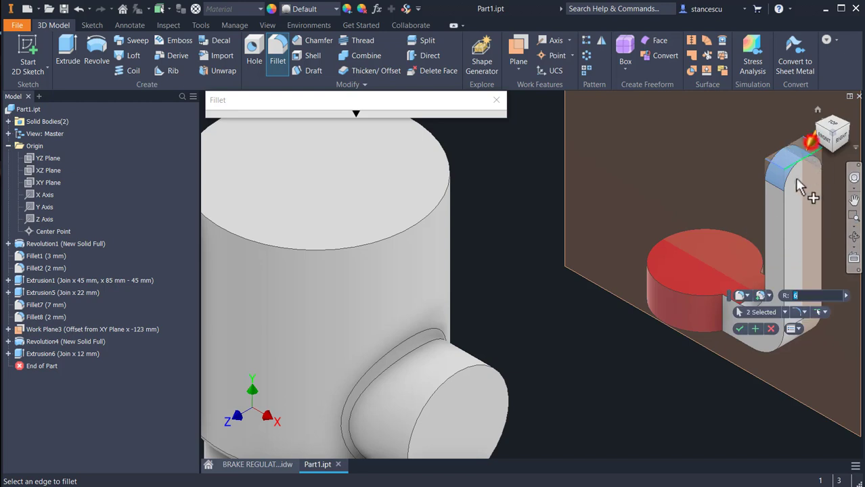
{"action": "left_click", "coordinate": [740, 331]}
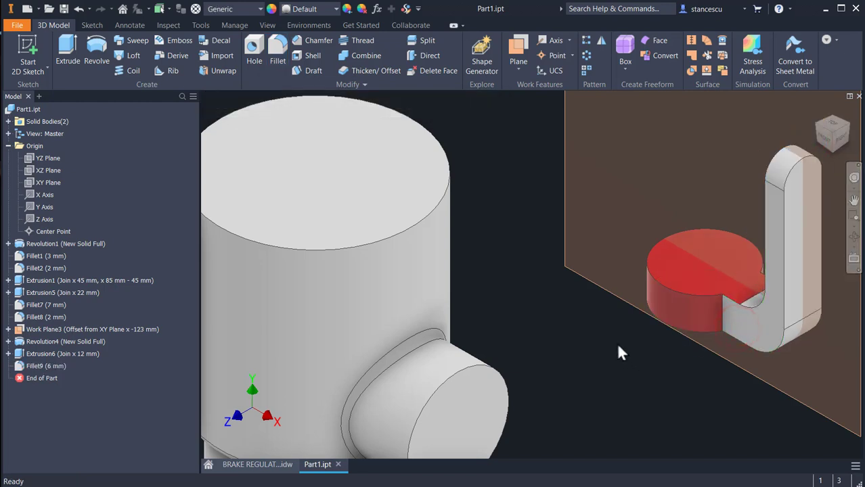
Step: Examine the cavity's corner radii in the main section and in section C-C of the drawing
{"action": "middle_click_drag", "start_coordinate": [616, 343], "coordinate": [620, 336]}
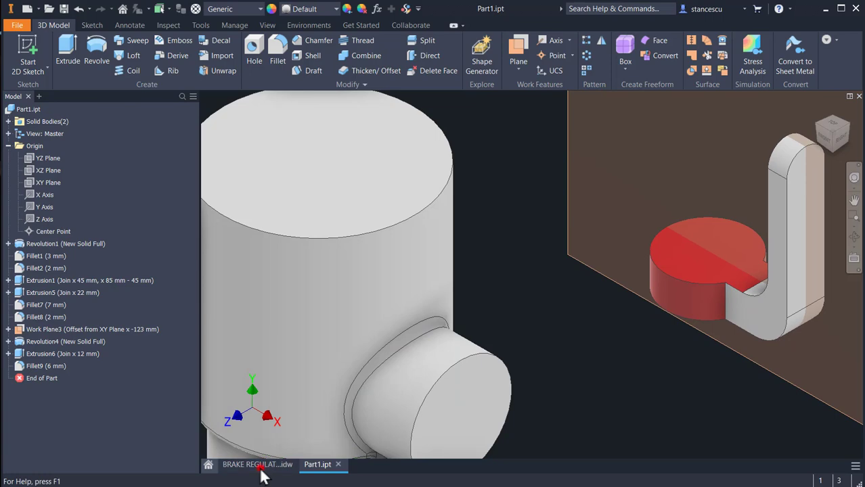
{"action": "left_click", "coordinate": [260, 465]}
{"action": "middle_click_drag", "start_coordinate": [447, 154], "coordinate": [489, 400]}
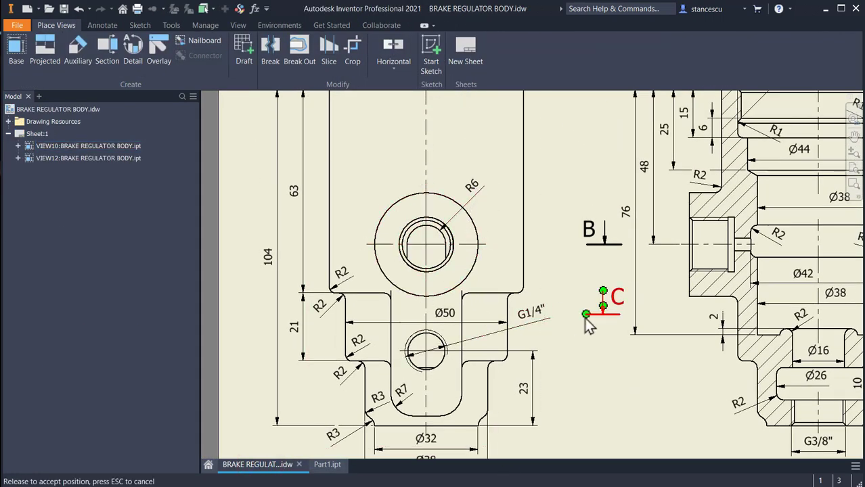
{"action": "middle_click_drag", "start_coordinate": [588, 313], "coordinate": [307, 296]}
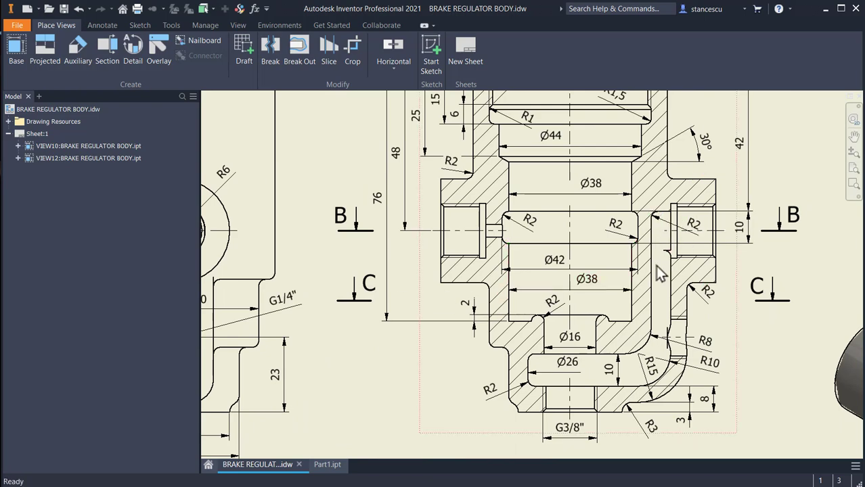
{"action": "scroll", "coordinate": [669, 303], "scroll_direction": "down", "scroll_amount": 2}
{"action": "middle_click_drag", "start_coordinate": [659, 329], "coordinate": [682, 243]}
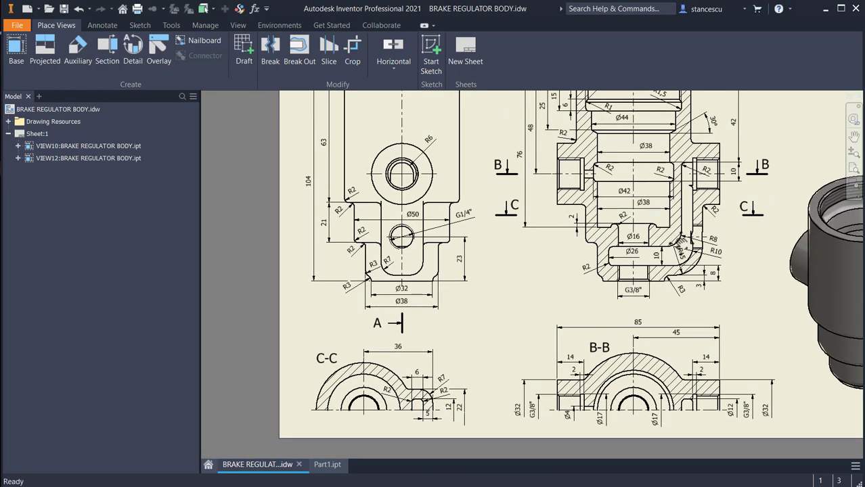
{"action": "middle_click_drag", "start_coordinate": [660, 317], "coordinate": [670, 210]}
{"action": "scroll", "coordinate": [512, 305], "scroll_direction": "up", "scroll_amount": 3}
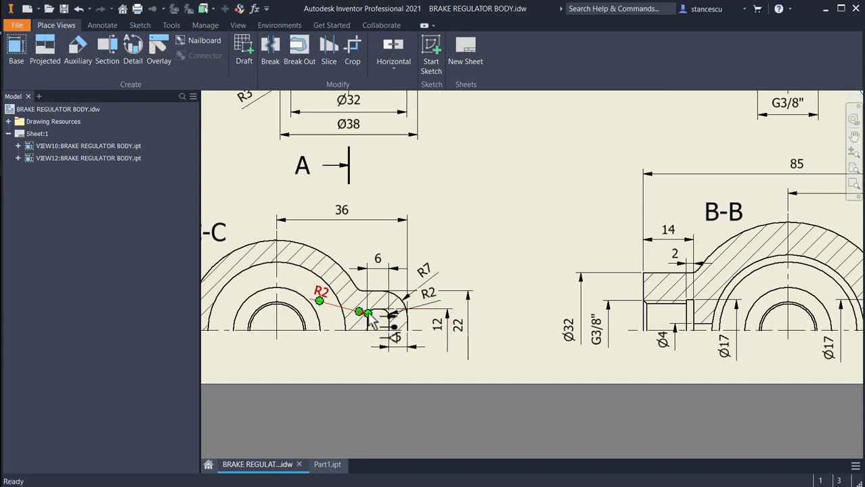
{"action": "middle_click_drag", "start_coordinate": [552, 232], "coordinate": [478, 415]}
{"action": "middle_click_drag", "start_coordinate": [552, 291], "coordinate": [510, 303]}
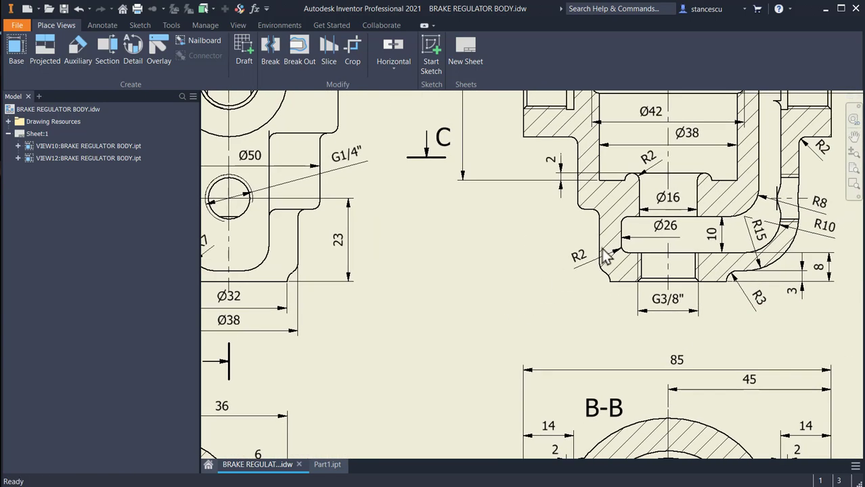
{"action": "scroll", "coordinate": [528, 293], "scroll_direction": "down", "scroll_amount": 2}
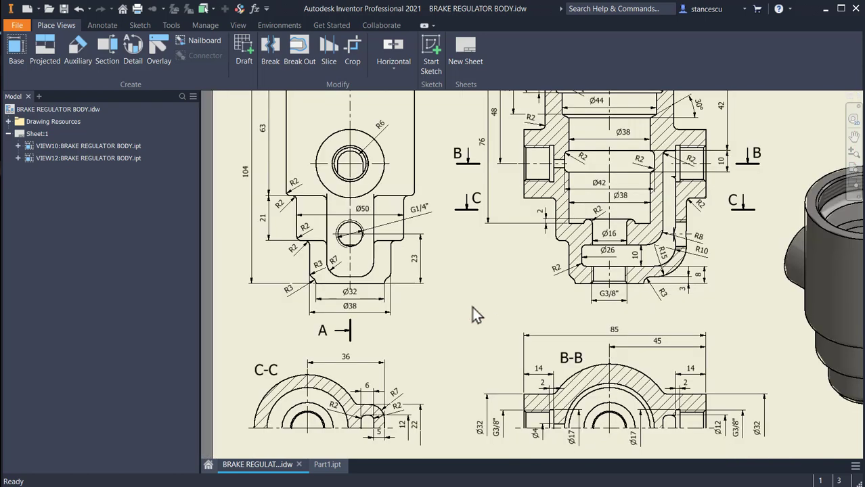
{"action": "mouse_move", "coordinate": [535, 366]}
{"action": "middle_mouse_down"}
{"action": "mouse_move", "coordinate": [514, 274]}
{"action": "mouse_move", "coordinate": [484, 264]}
{"action": "mouse_move", "coordinate": [459, 293]}
{"action": "mouse_move", "coordinate": [463, 228]}
{"action": "middle_mouse_up"}
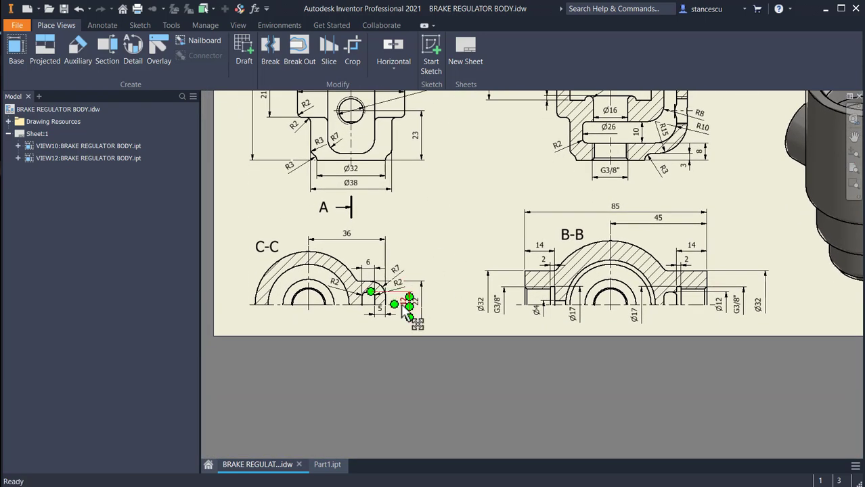
Step: Fillet the two vertical edges where the channel meets the disc with a 2 mm radius
{"action": "left_click", "coordinate": [325, 464]}
{"action": "scroll", "coordinate": [690, 345], "scroll_direction": "up", "scroll_amount": 4}
{"action": "middle_click_drag", "start_coordinate": [685, 338], "coordinate": [575, 309]}
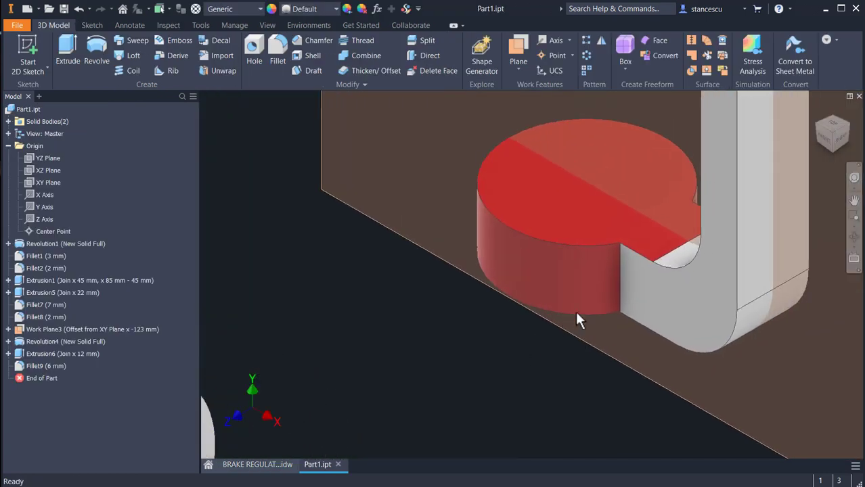
{"action": "left_click", "coordinate": [621, 275]}
{"action": "left_click", "coordinate": [634, 269]}
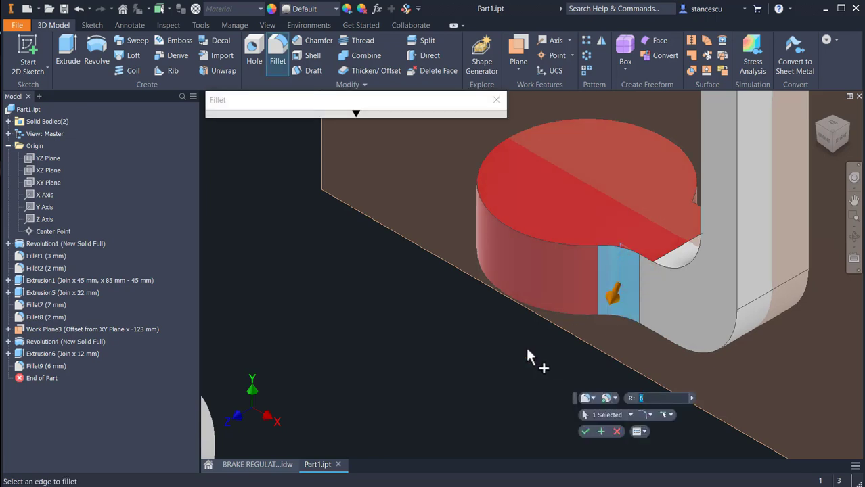
{"action": "type", "text": "2"}
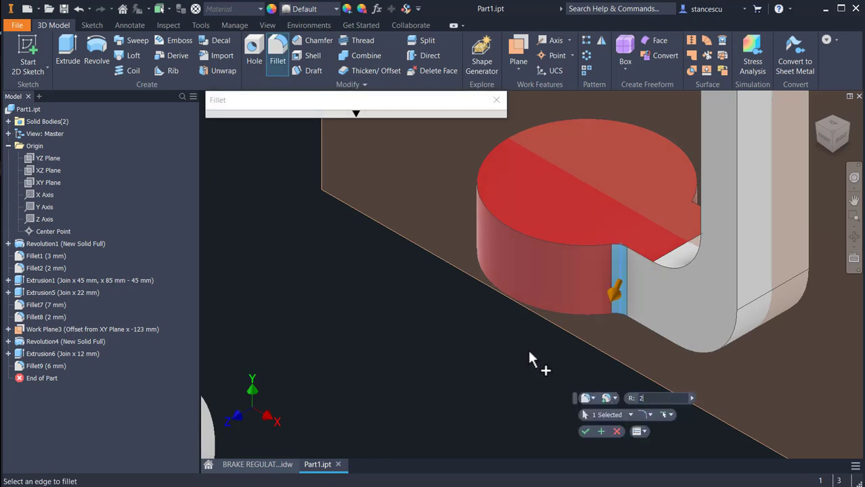
{"action": "middle_click_drag", "start_coordinate": [527, 348], "coordinate": [487, 355], "text": "shift"}
{"action": "left_click", "coordinate": [683, 248]}
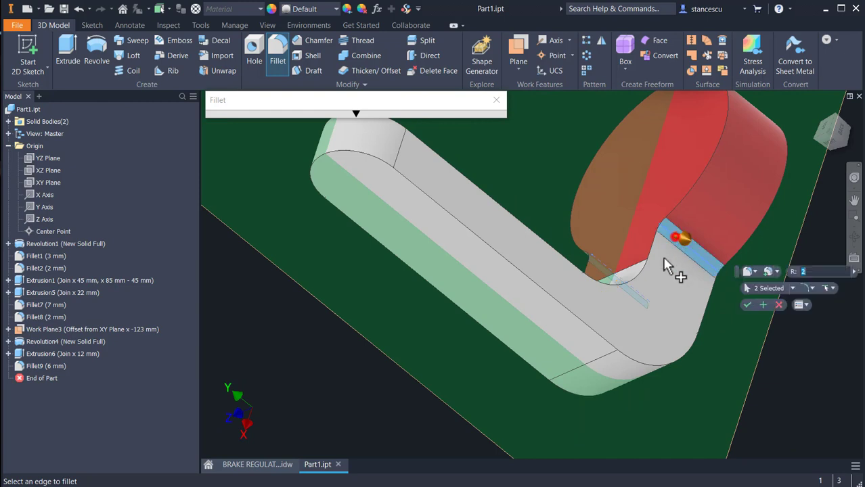
{"action": "left_click", "coordinate": [747, 305]}
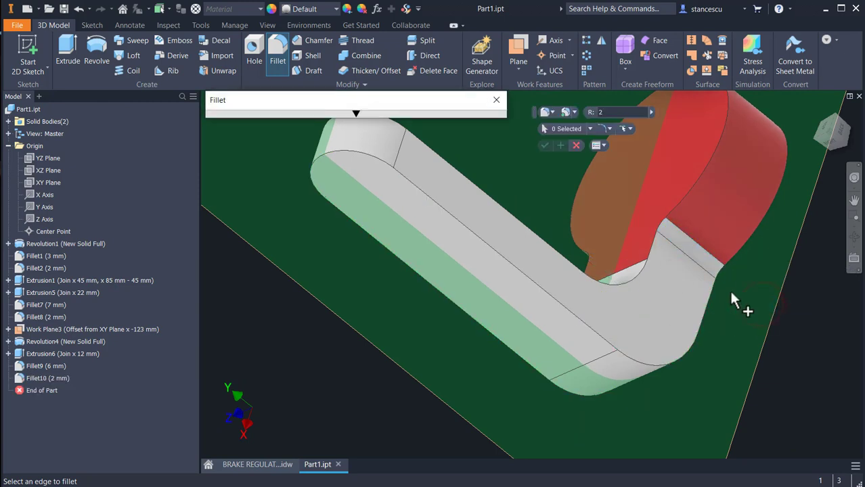
Step: Fillet both continuous edge loops around the disc and L-shaped channel with a 2 mm radius
{"action": "left_click", "coordinate": [704, 308]}
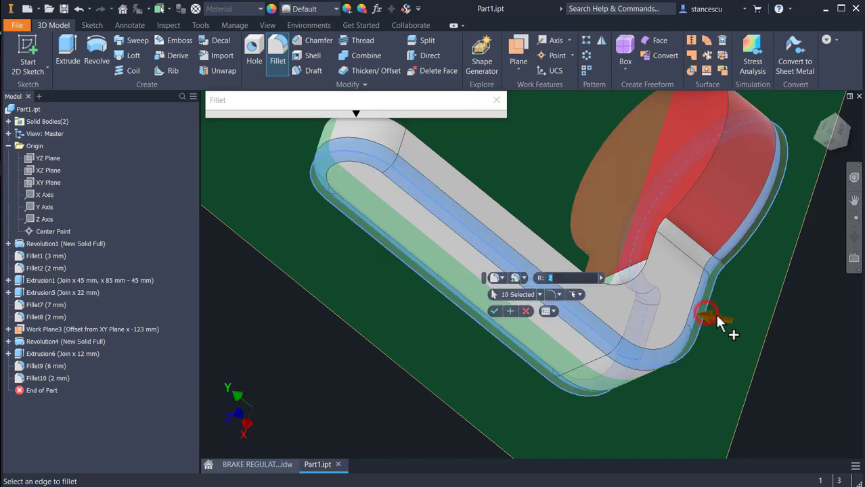
{"action": "left_click", "coordinate": [618, 286]}
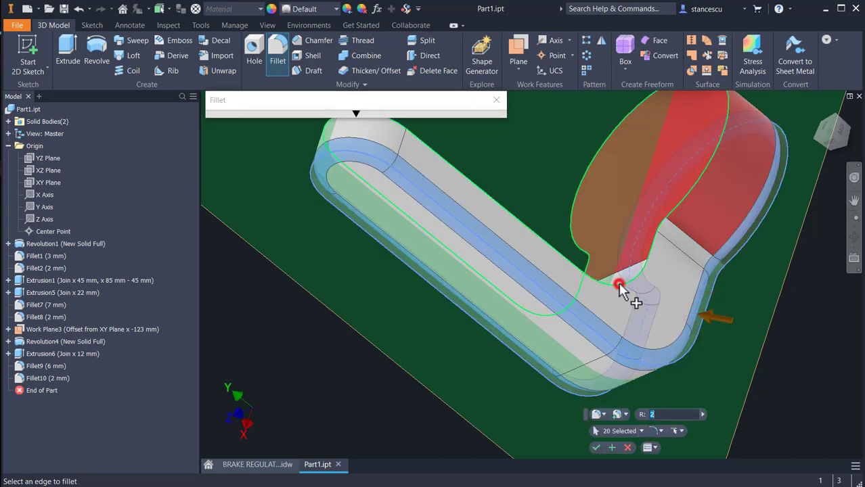
{"action": "left_click", "coordinate": [593, 447]}
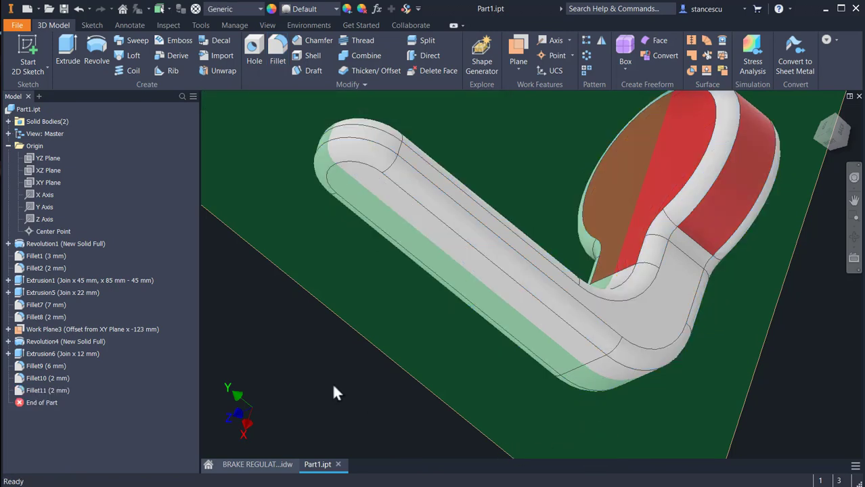
{"action": "key", "text": "F6"}
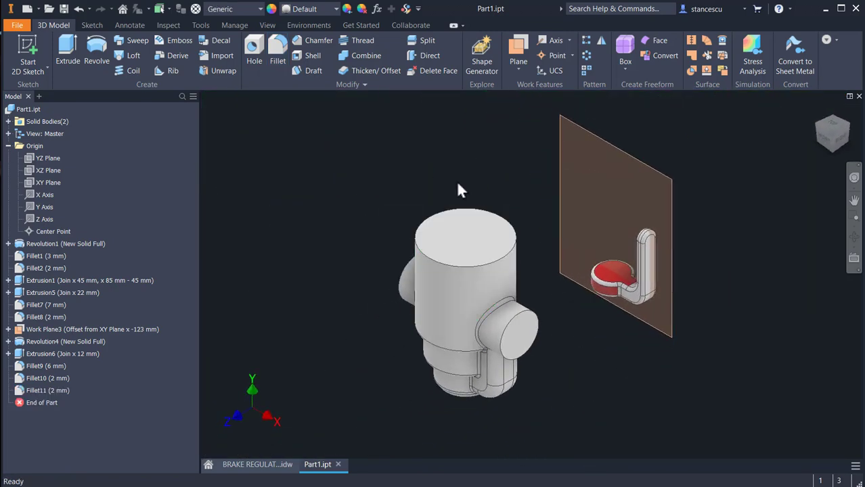
Step: Examine the side ports, their relief grooves and the channel opening in the drawing's side view and main section
{"action": "left_click", "coordinate": [274, 469]}
{"action": "middle_click_drag", "start_coordinate": [493, 209], "coordinate": [511, 349]}
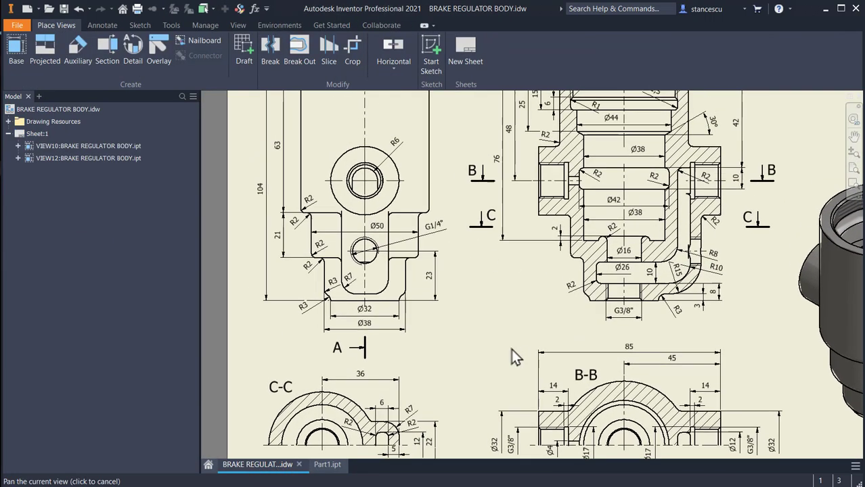
{"action": "scroll", "coordinate": [502, 226], "scroll_direction": "up", "scroll_amount": 3}
{"action": "middle_click_drag", "start_coordinate": [493, 234], "coordinate": [591, 334]}
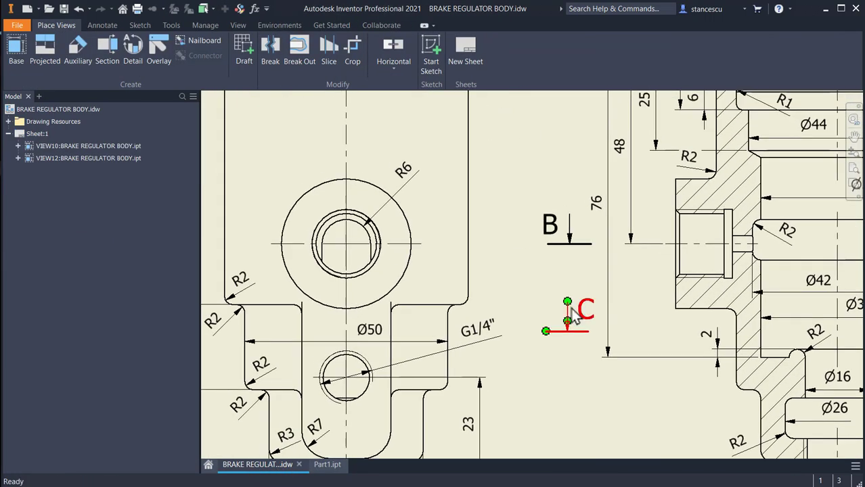
{"action": "scroll", "coordinate": [323, 233], "scroll_direction": "up", "scroll_amount": 3}
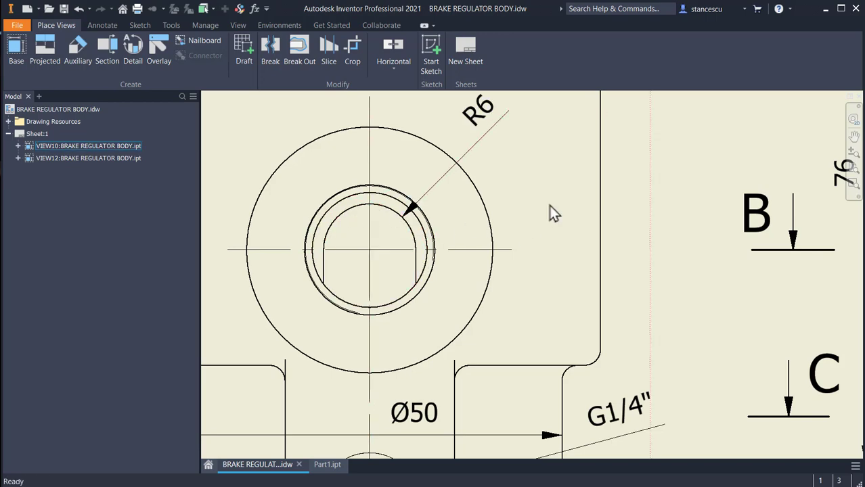
{"action": "mouse_move", "coordinate": [550, 212]}
{"action": "middle_mouse_down"}
{"action": "mouse_move", "coordinate": [284, 216]}
{"action": "mouse_move", "coordinate": [270, 225]}
{"action": "middle_mouse_up"}
{"action": "middle_click_drag", "start_coordinate": [454, 264], "coordinate": [276, 257]}
{"action": "middle_click_drag", "start_coordinate": [467, 251], "coordinate": [270, 245]}
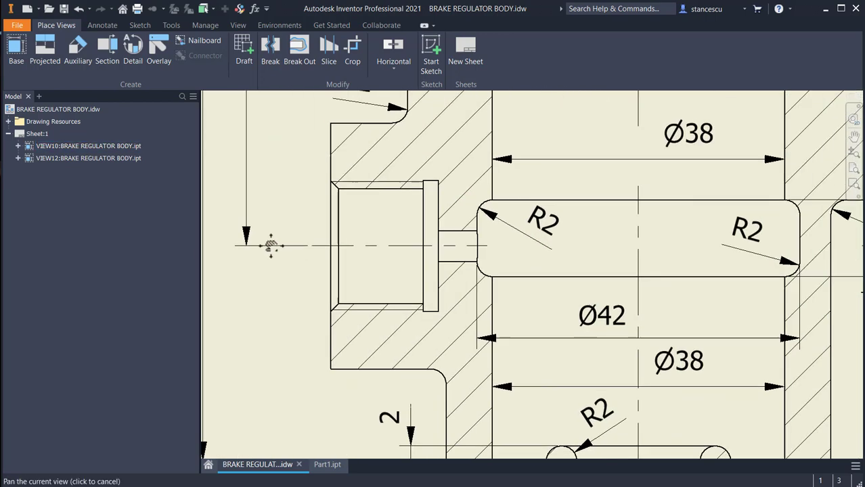
{"action": "mouse_move", "coordinate": [620, 274]}
{"action": "middle_mouse_down"}
{"action": "mouse_move", "coordinate": [516, 276]}
{"action": "mouse_move", "coordinate": [408, 242]}
{"action": "middle_mouse_up"}
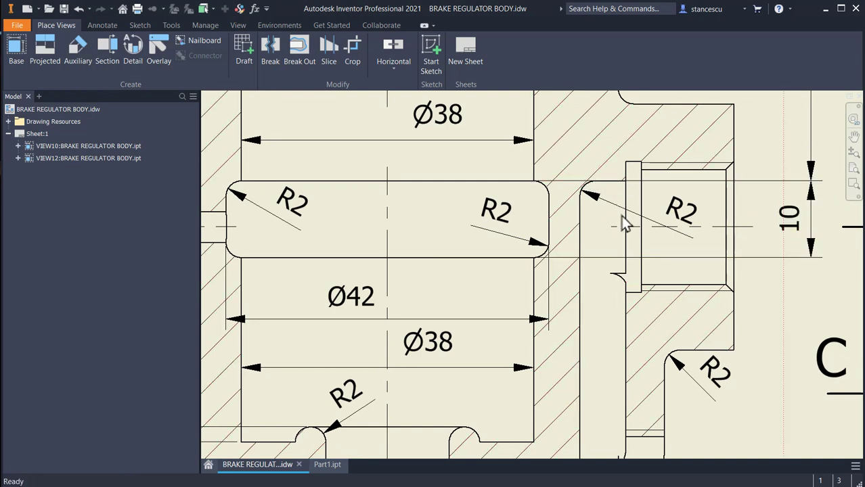
{"action": "scroll", "coordinate": [630, 291], "scroll_direction": "up", "scroll_amount": 2}
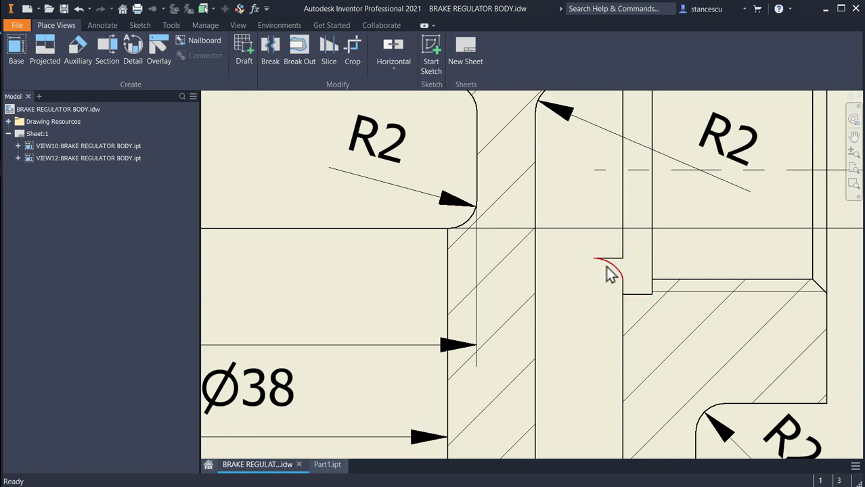
{"action": "middle_click_drag", "start_coordinate": [607, 272], "coordinate": [630, 343]}
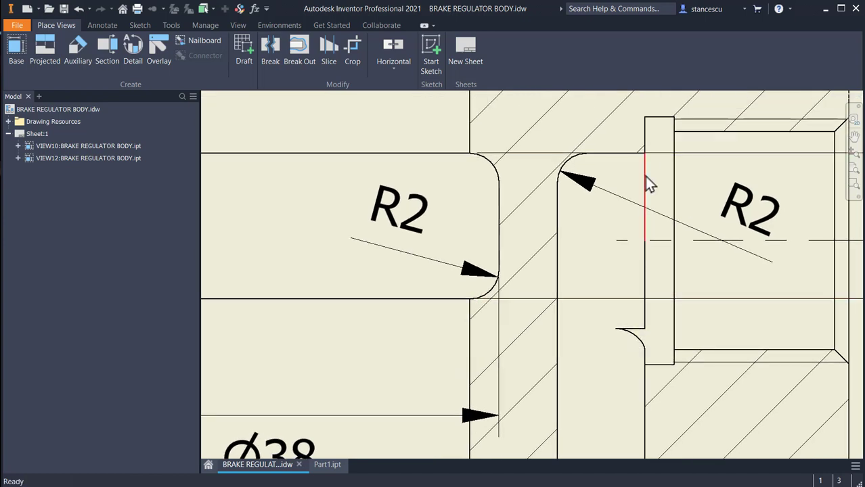
{"action": "scroll", "coordinate": [612, 342], "scroll_direction": "down", "scroll_amount": 2}
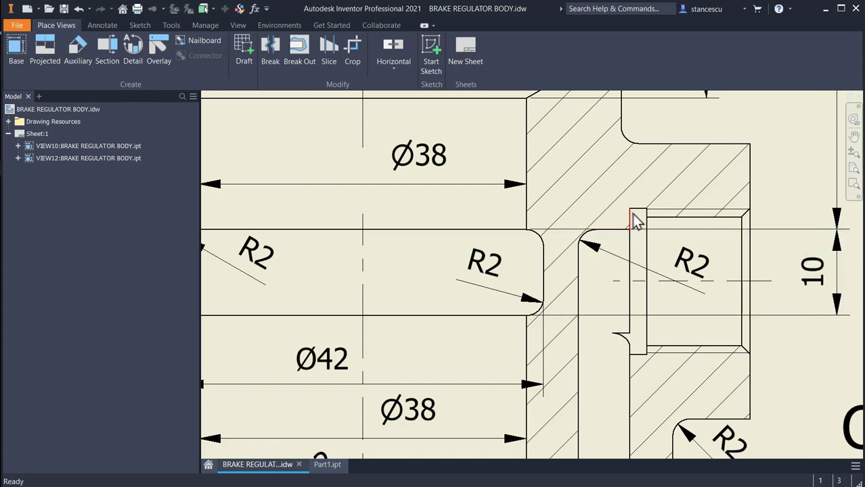
{"action": "middle_click_drag", "start_coordinate": [293, 311], "coordinate": [783, 313]}
{"action": "middle_click_drag", "start_coordinate": [569, 311], "coordinate": [773, 309]}
{"action": "mouse_move", "coordinate": [271, 314]}
{"action": "middle_mouse_down"}
{"action": "mouse_move", "coordinate": [550, 319]}
{"action": "mouse_move", "coordinate": [349, 316]}
{"action": "middle_mouse_up"}
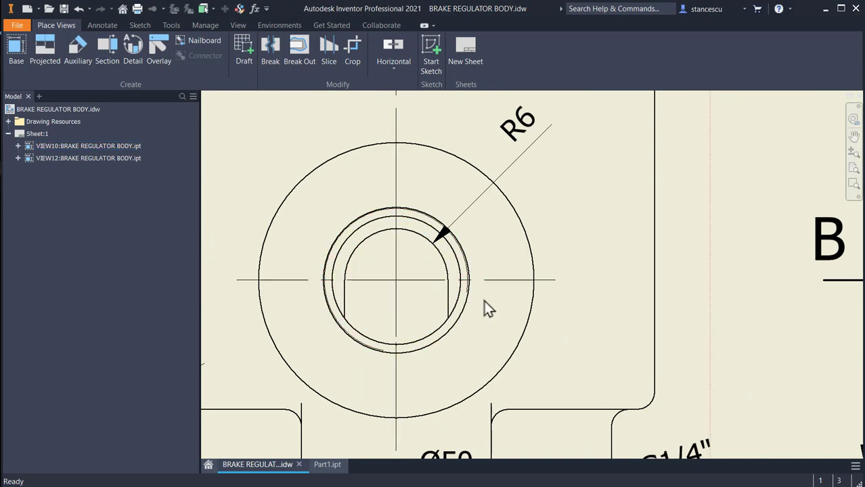
Step: Examine the port groove diameters, depths and the channel opening in section B-B of the drawing
{"action": "scroll", "coordinate": [484, 301], "scroll_direction": "down", "scroll_amount": 5}
{"action": "scroll", "coordinate": [474, 291], "scroll_direction": "up", "scroll_amount": 2}
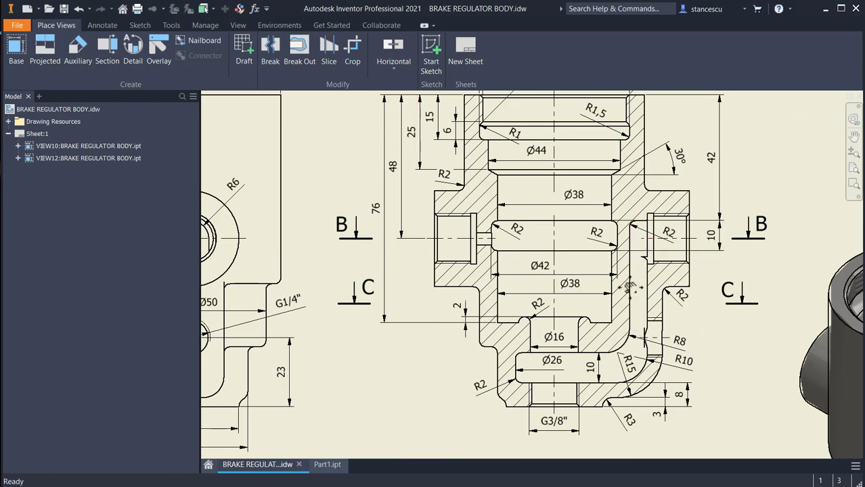
{"action": "middle_click_drag", "start_coordinate": [631, 287], "coordinate": [630, 141]}
{"action": "middle_click_drag", "start_coordinate": [632, 343], "coordinate": [633, 204]}
{"action": "scroll", "coordinate": [586, 343], "scroll_direction": "up", "scroll_amount": 3}
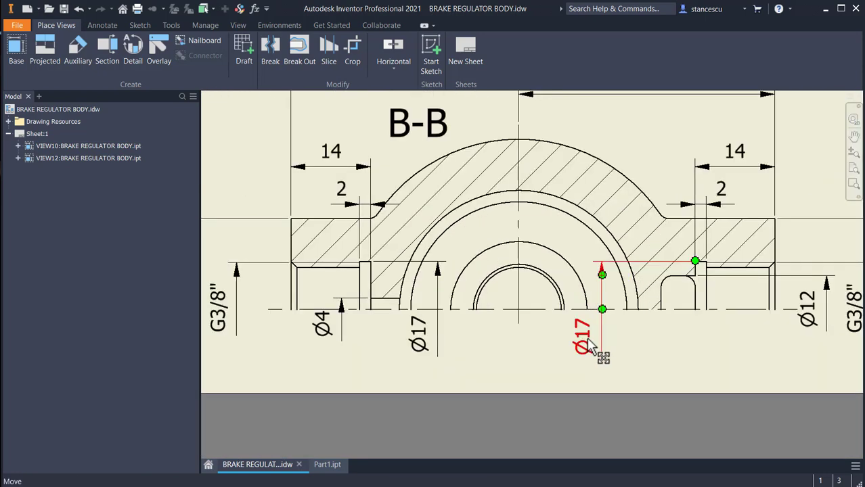
{"action": "scroll", "coordinate": [695, 291], "scroll_direction": "up", "scroll_amount": 2}
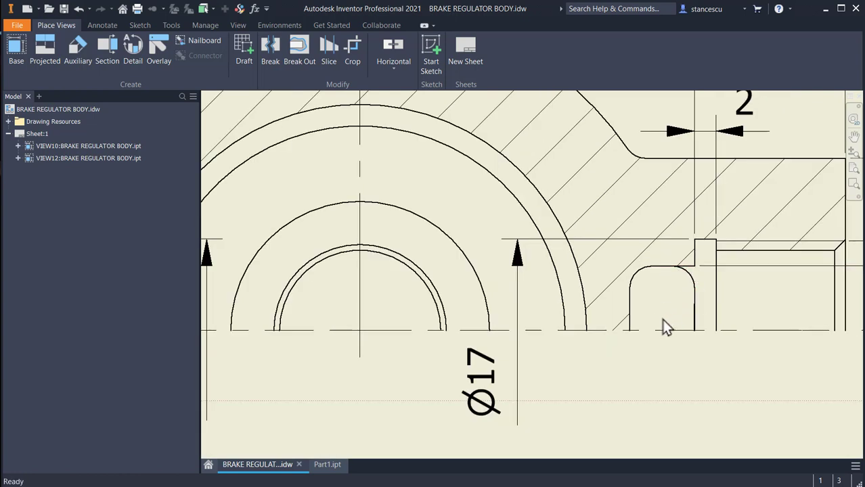
{"action": "scroll", "coordinate": [527, 367], "scroll_direction": "down", "scroll_amount": 2}
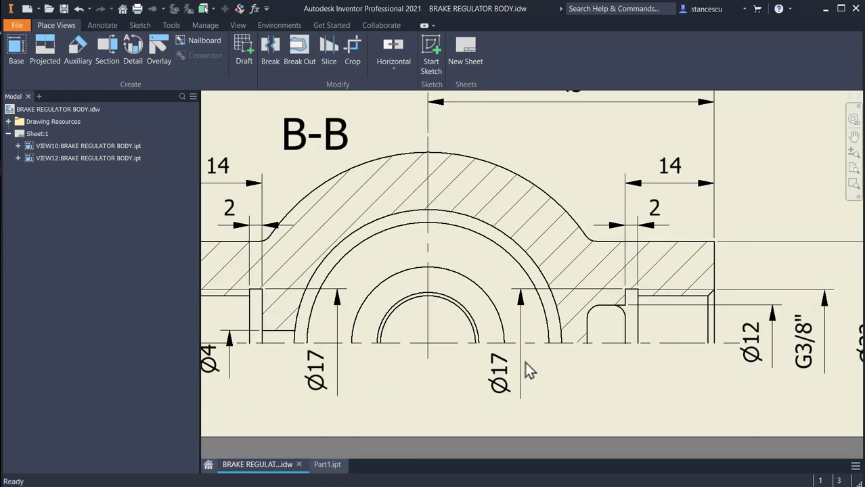
Step: In Part1.ipt, sketch a 17 mm circle on the vertical channel's outer flat face, centred on its rounded upper end
{"action": "left_click", "coordinate": [327, 464]}
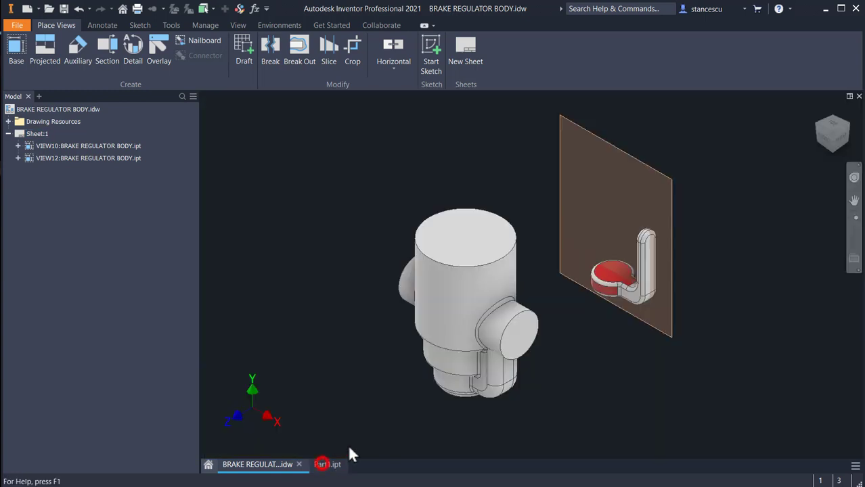
{"action": "scroll", "coordinate": [614, 348], "scroll_direction": "up", "scroll_amount": 3}
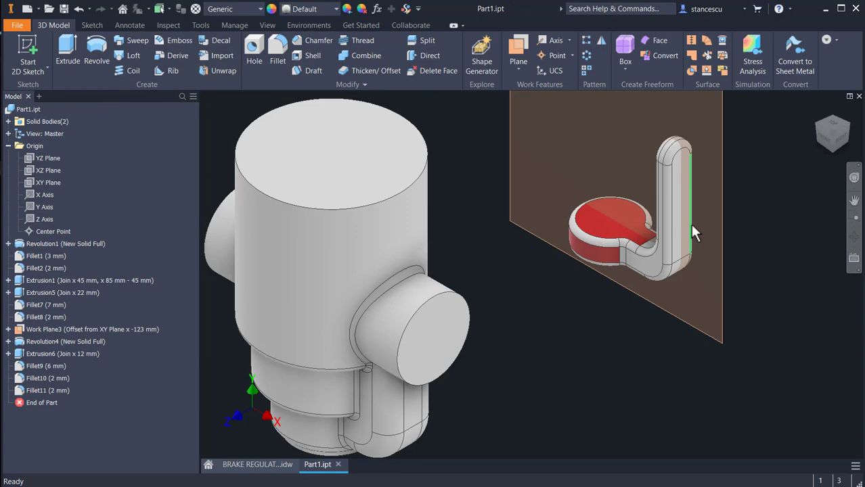
{"action": "left_click", "coordinate": [685, 169]}
{"action": "left_click", "coordinate": [756, 157]}
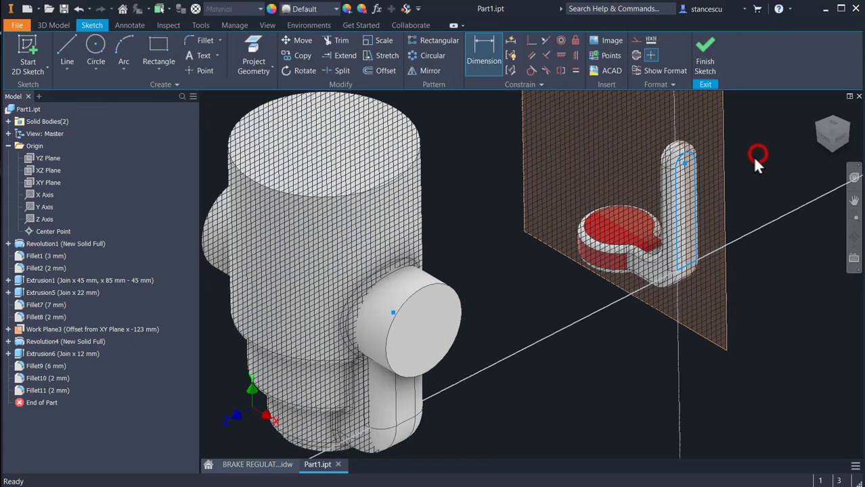
{"action": "left_click", "coordinate": [92, 51]}
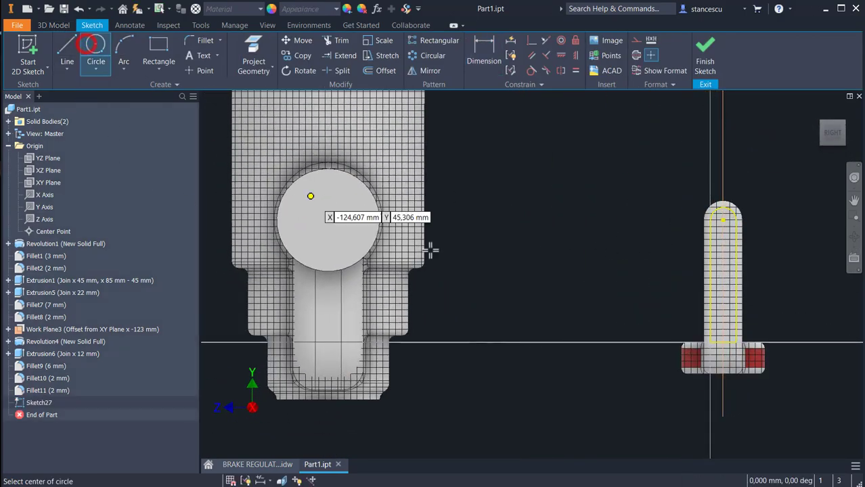
{"action": "left_click", "coordinate": [723, 220]}
{"action": "type", "text": "1"}
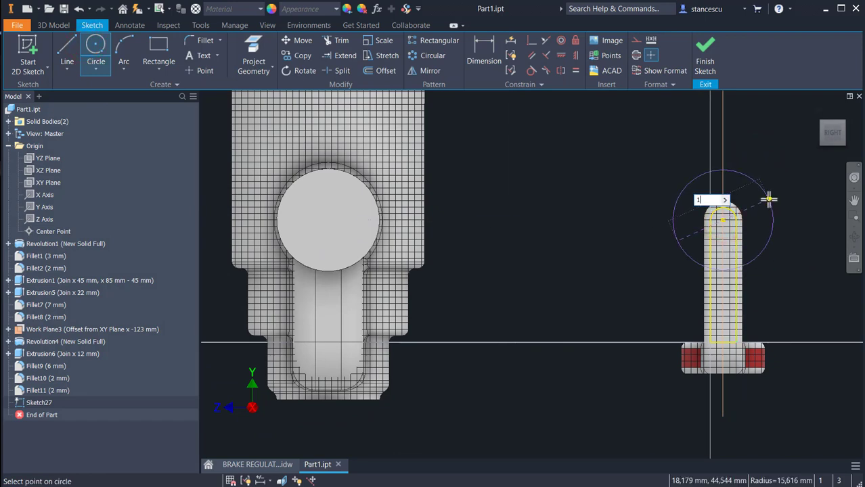
{"action": "type", "text": "7"}
{"action": "key", "text": "Return"}
Step: Project the channel's two outer side edges and its outer rounded top edge into the sketch
{"action": "scroll", "coordinate": [771, 196], "scroll_direction": "up", "scroll_amount": 3}
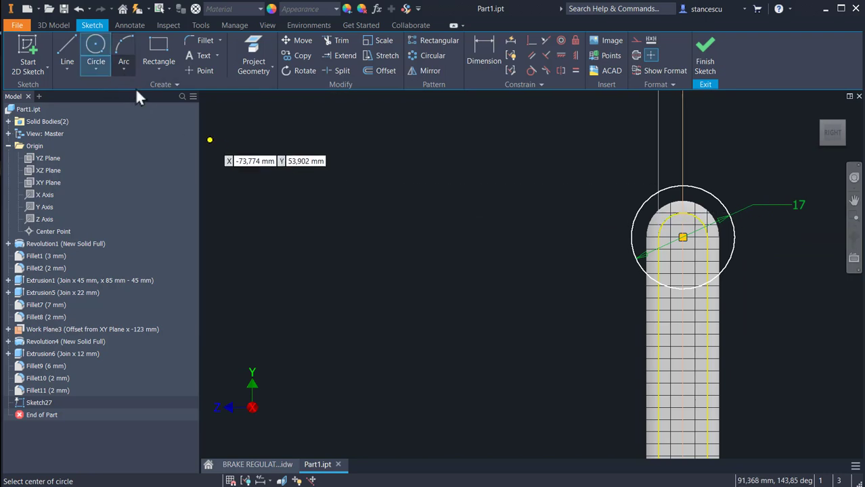
{"action": "left_click", "coordinate": [257, 55]}
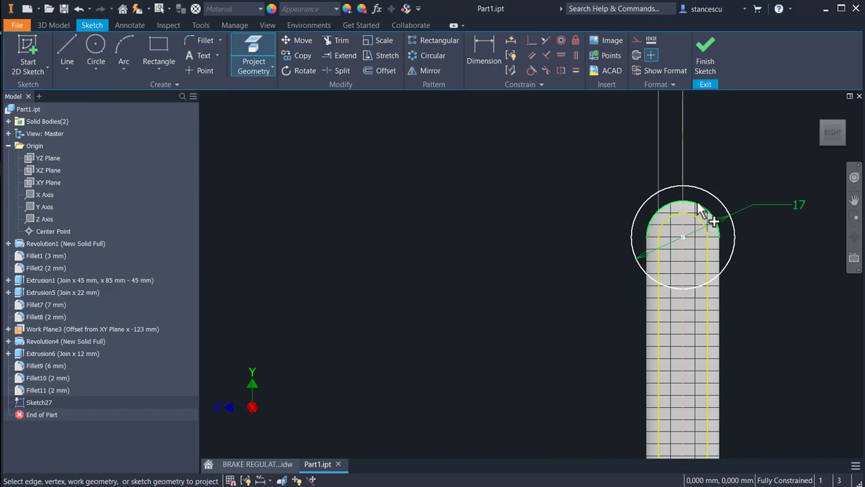
{"action": "left_click", "coordinate": [649, 265]}
{"action": "left_click", "coordinate": [649, 222]}
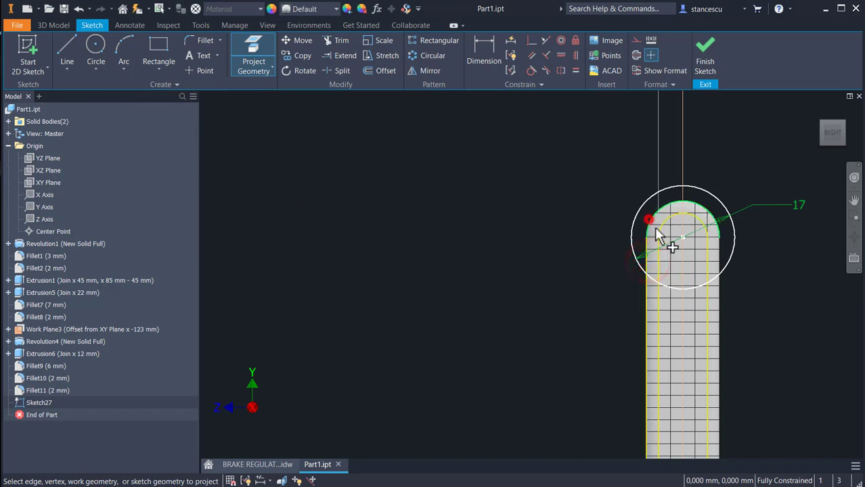
{"action": "left_click", "coordinate": [718, 251]}
{"action": "key", "text": "Escape"}
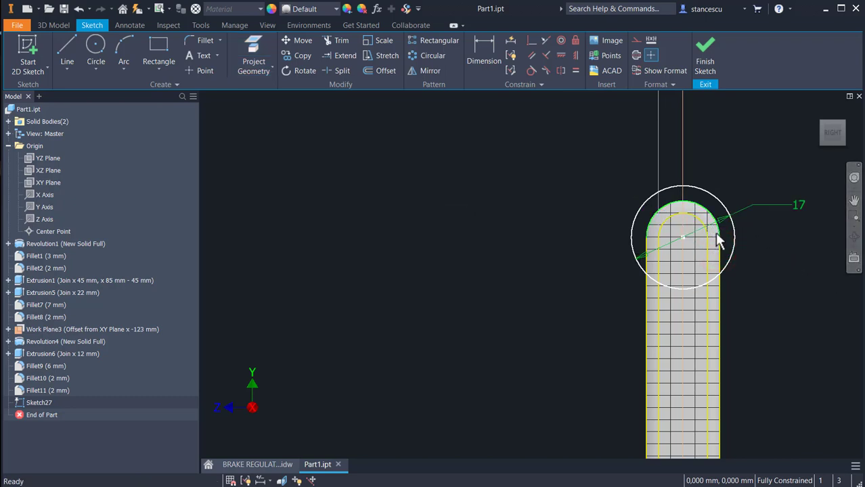
Step: Convert the inner projected outline of the channel face to construction geometry
{"action": "left_click_drag", "start_coordinate": [710, 229], "coordinate": [657, 255]}
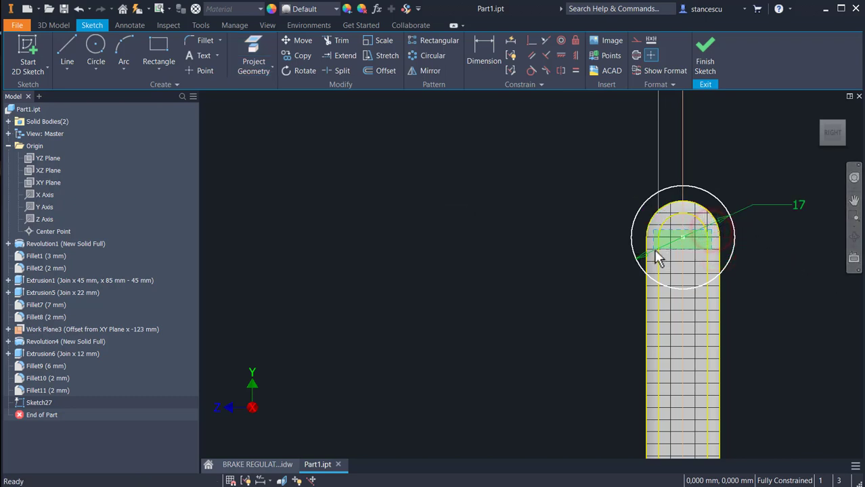
{"action": "left_click", "coordinate": [632, 38]}
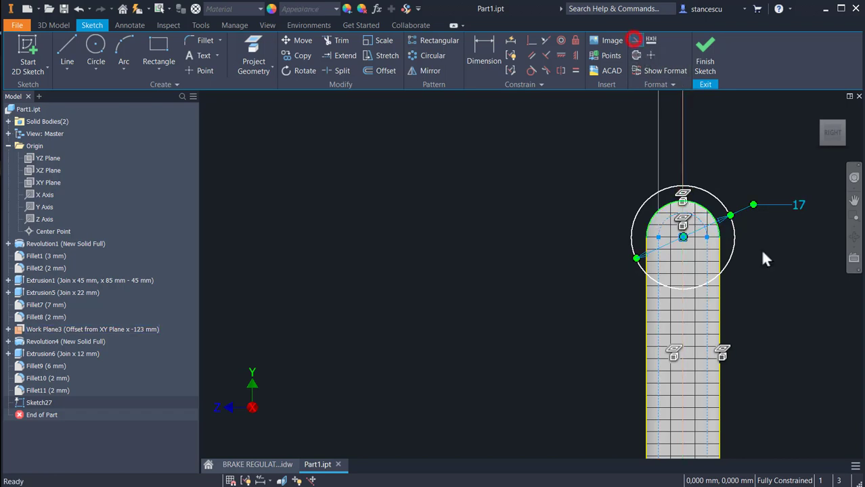
{"action": "left_click", "coordinate": [780, 277]}
Step: Trim away the part of the 17 mm circle outside the projected channel outline and finish the sketch
{"action": "left_click", "coordinate": [333, 42]}
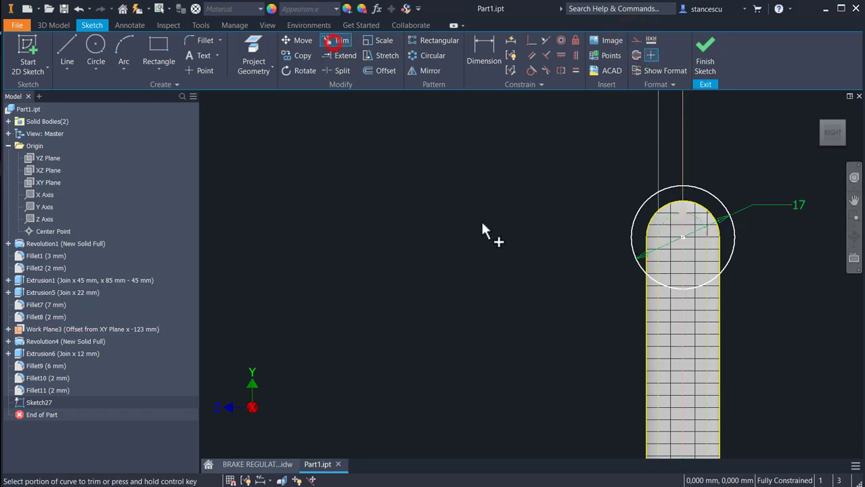
{"action": "left_click", "coordinate": [635, 252]}
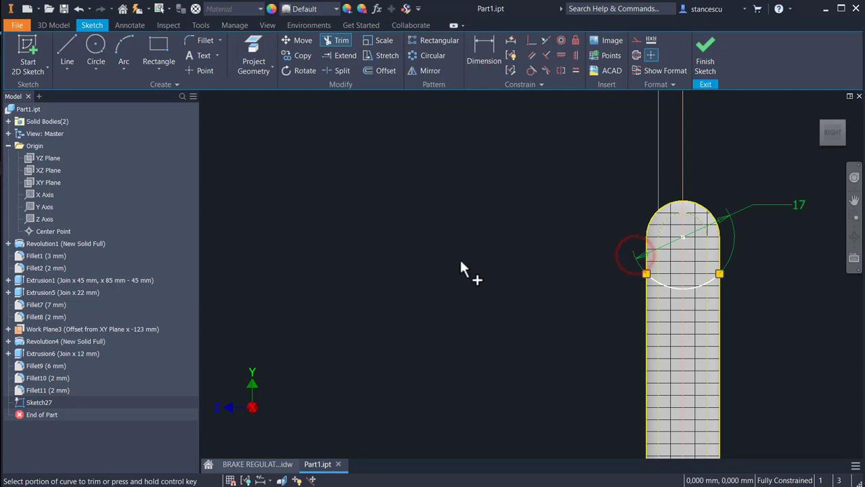
{"action": "left_click", "coordinate": [704, 57]}
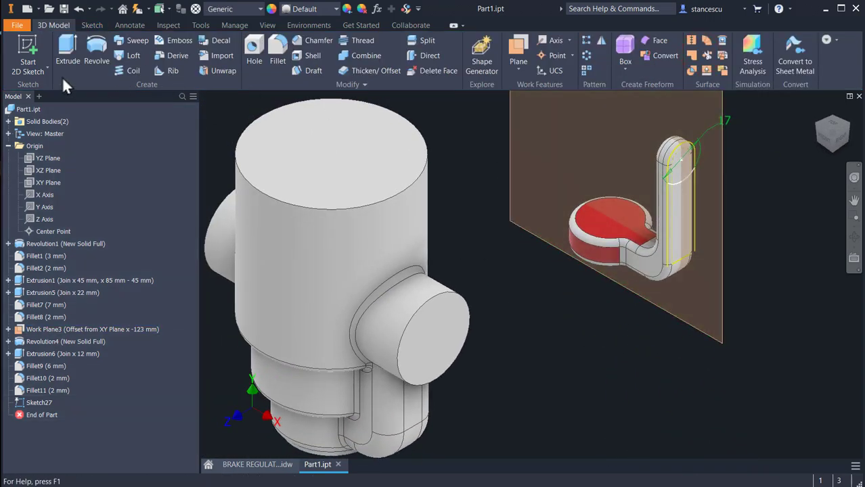
Step: Extrude the trimmed 17 mm circle profile to the next face of the channel solid, joining it to that solid
{"action": "left_click", "coordinate": [68, 49]}
{"action": "scroll", "coordinate": [702, 196], "scroll_direction": "up", "scroll_amount": 4}
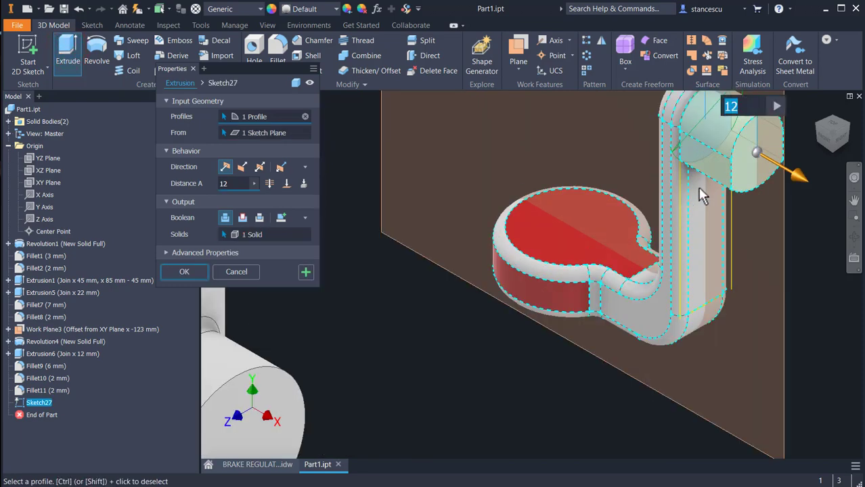
{"action": "scroll", "coordinate": [680, 200], "scroll_direction": "down", "scroll_amount": 3}
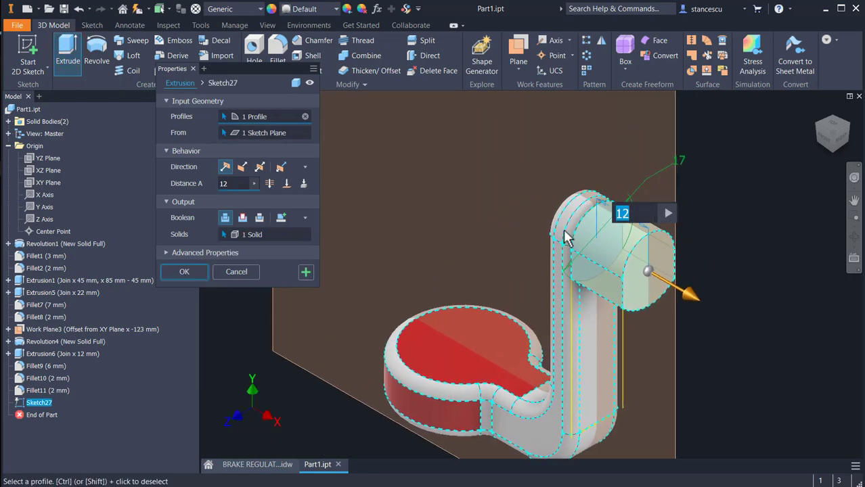
{"action": "middle_click_drag", "start_coordinate": [461, 288], "coordinate": [553, 295]}
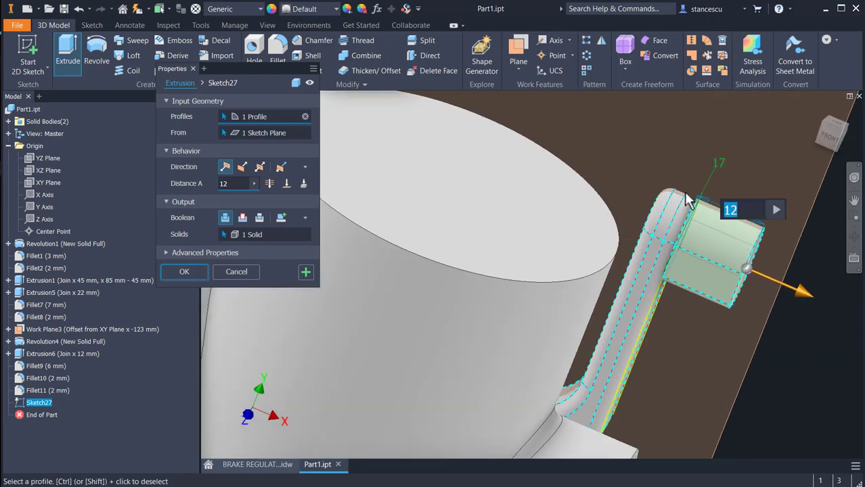
{"action": "left_click", "coordinate": [304, 184]}
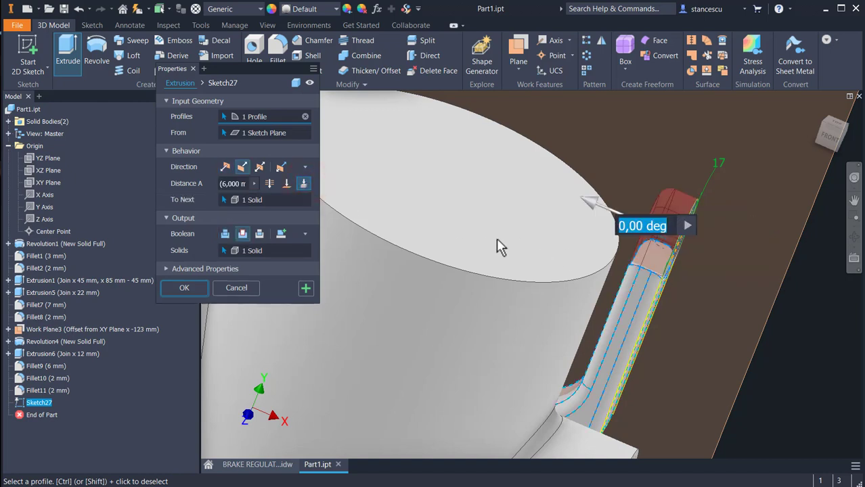
{"action": "left_click", "coordinate": [225, 233]}
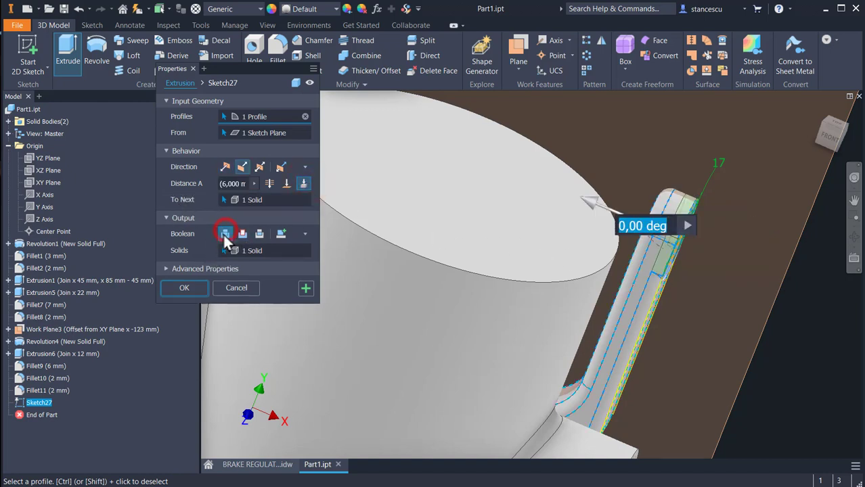
{"action": "middle_click_drag", "start_coordinate": [729, 270], "coordinate": [715, 280], "text": "shift"}
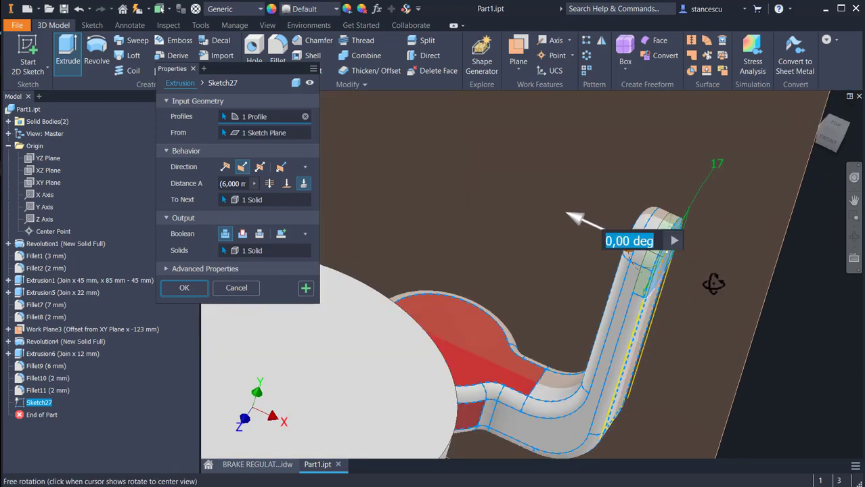
{"action": "scroll", "coordinate": [660, 298], "scroll_direction": "up", "scroll_amount": 2}
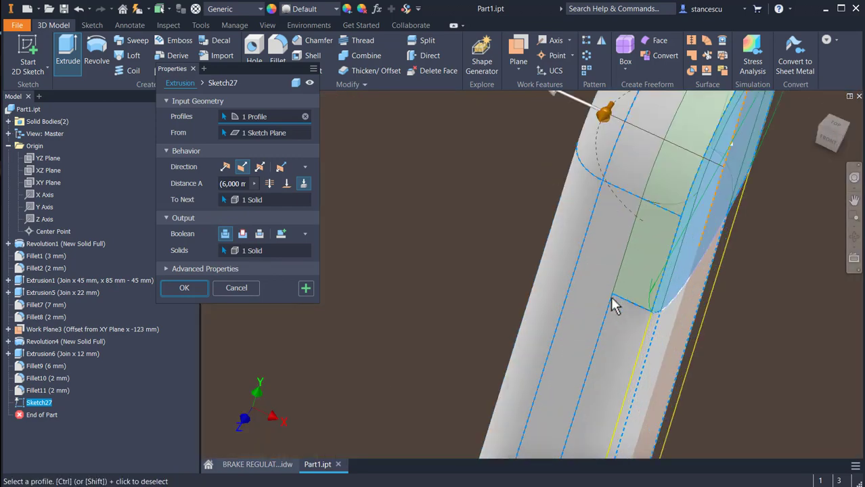
{"action": "scroll", "coordinate": [633, 312], "scroll_direction": "up", "scroll_amount": 3}
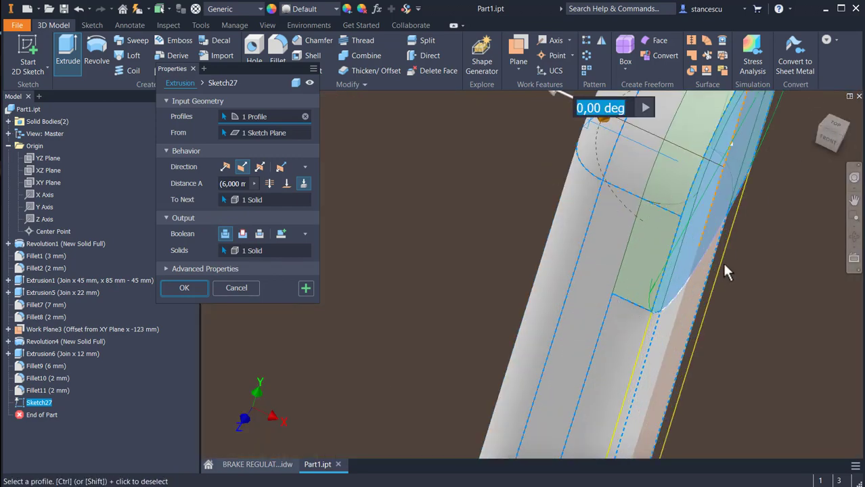
{"action": "middle_click_drag", "start_coordinate": [728, 267], "coordinate": [700, 234], "text": "shift"}
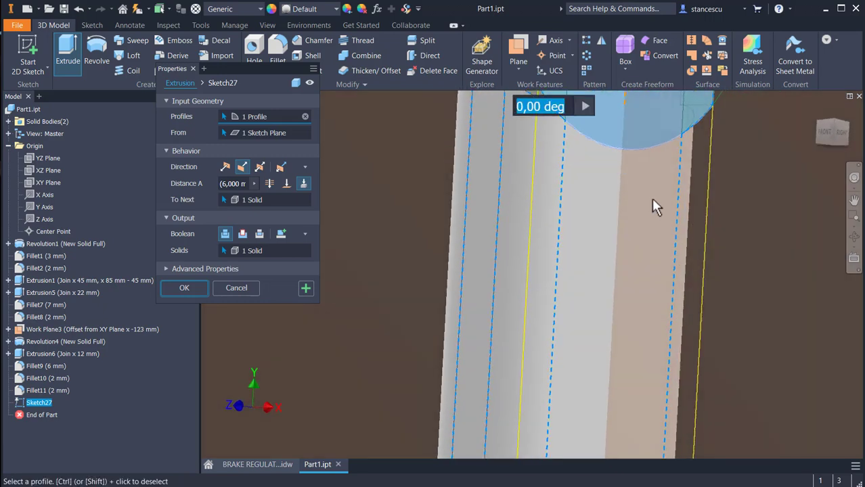
{"action": "middle_click_drag", "start_coordinate": [656, 205], "coordinate": [626, 412]}
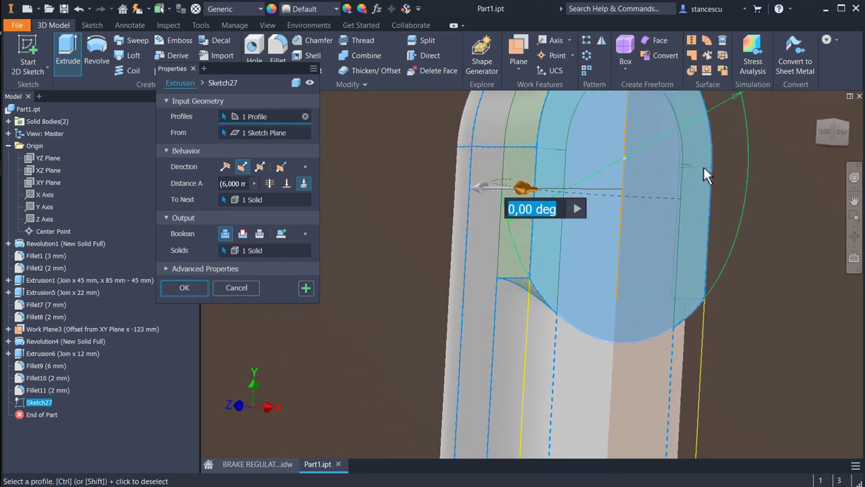
{"action": "middle_click_drag", "start_coordinate": [567, 283], "coordinate": [495, 286], "text": "shift"}
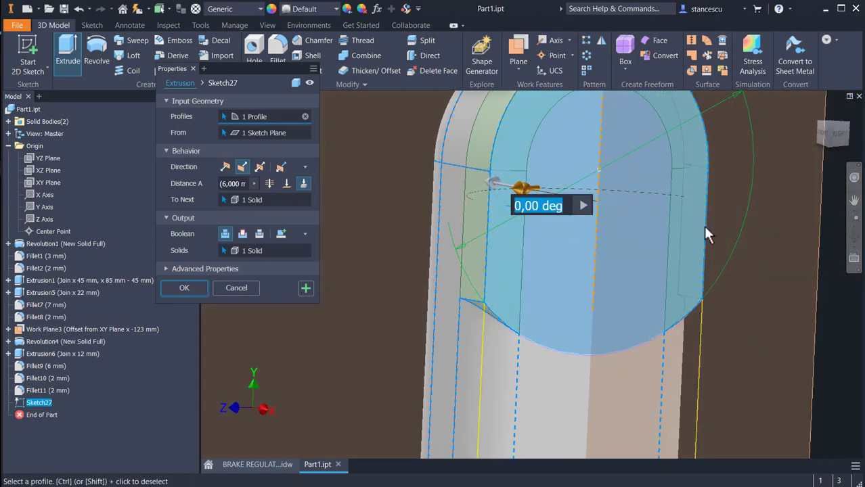
{"action": "middle_click_drag", "start_coordinate": [684, 259], "coordinate": [622, 257], "text": "shift"}
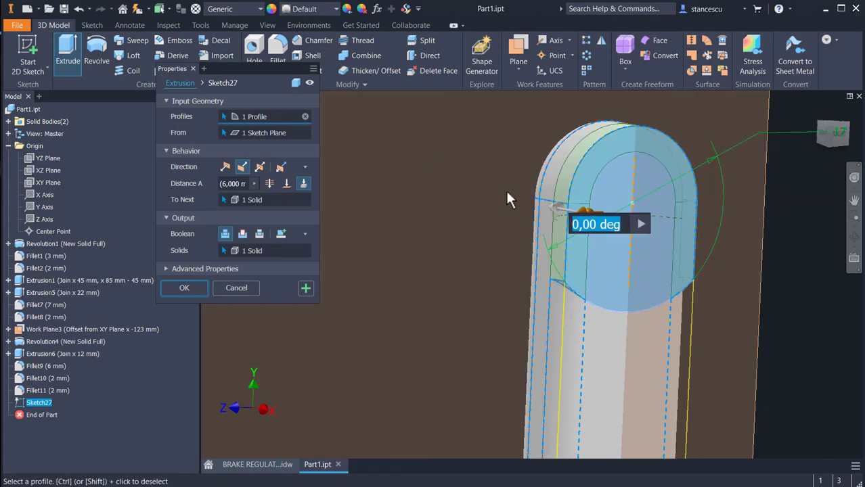
{"action": "left_click", "coordinate": [184, 289]}
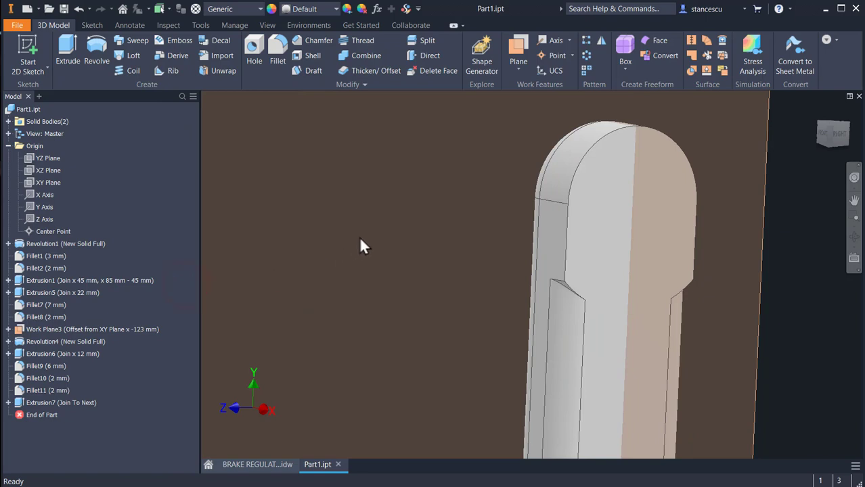
Step: Return to the home view and hide the work plane offset -123 mm from the XY plane
{"action": "key", "text": "F6"}
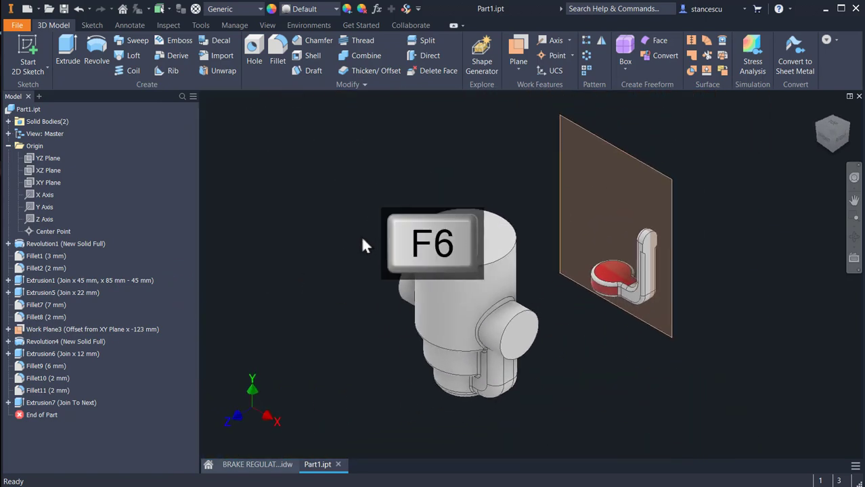
{"action": "left_click", "coordinate": [626, 149]}
{"action": "right_click", "coordinate": [626, 150]}
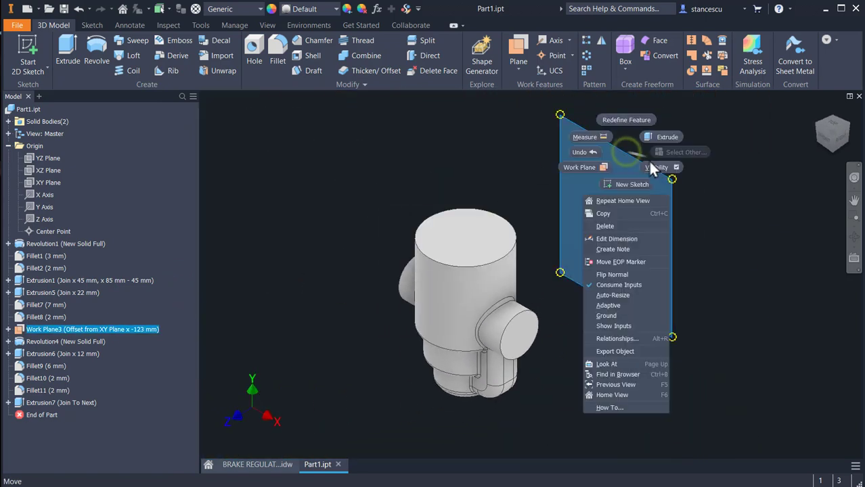
{"action": "left_click", "coordinate": [656, 167]}
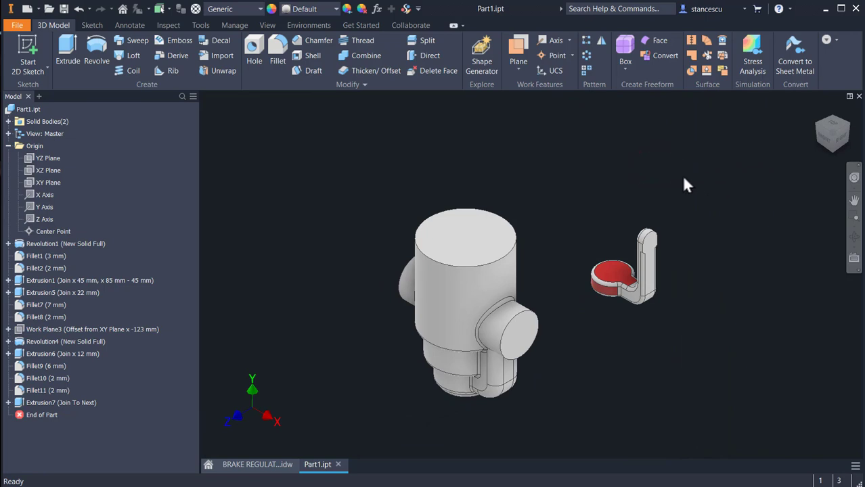
Step: Set the body appearance of the separate channel solid, Solid4, to Red
{"action": "scroll", "coordinate": [680, 203], "scroll_direction": "down", "scroll_amount": 5}
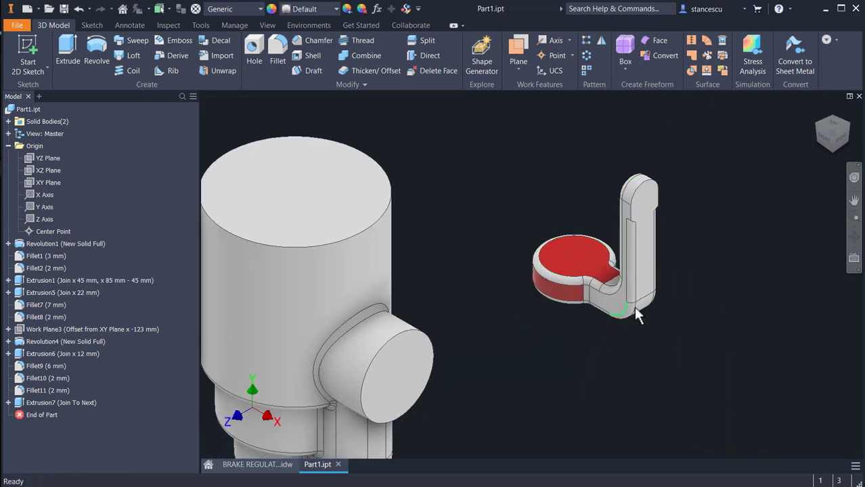
{"action": "middle_click_drag", "start_coordinate": [636, 315], "coordinate": [674, 296], "text": "shift"}
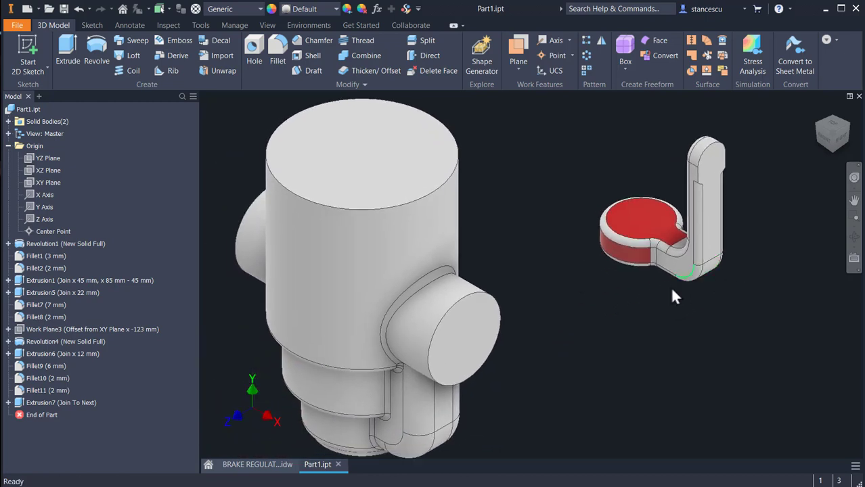
{"action": "left_click", "coordinate": [8, 121]}
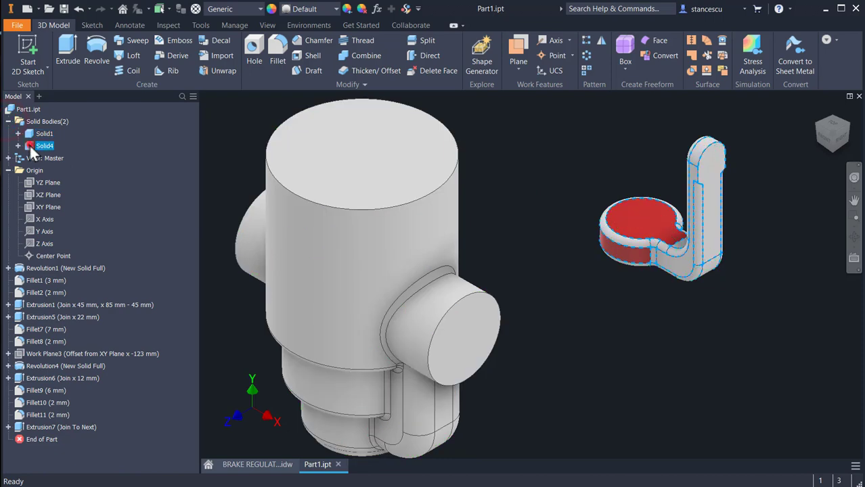
{"action": "right_click", "coordinate": [31, 146]}
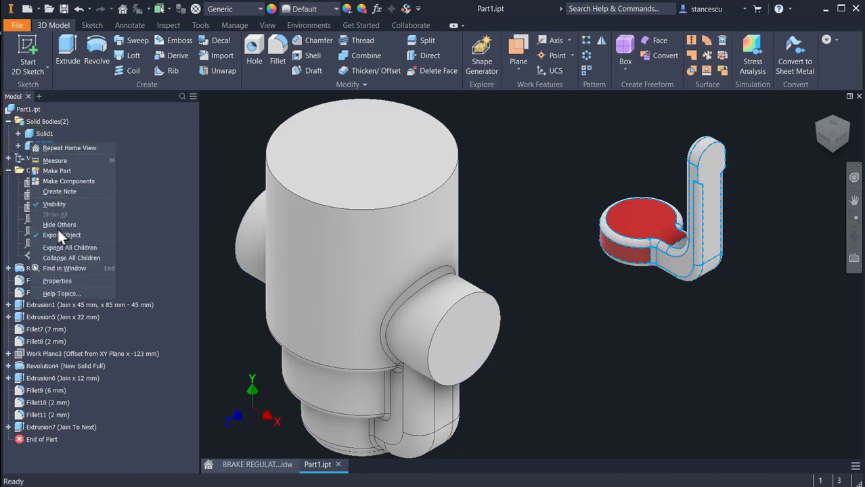
{"action": "left_click", "coordinate": [64, 282]}
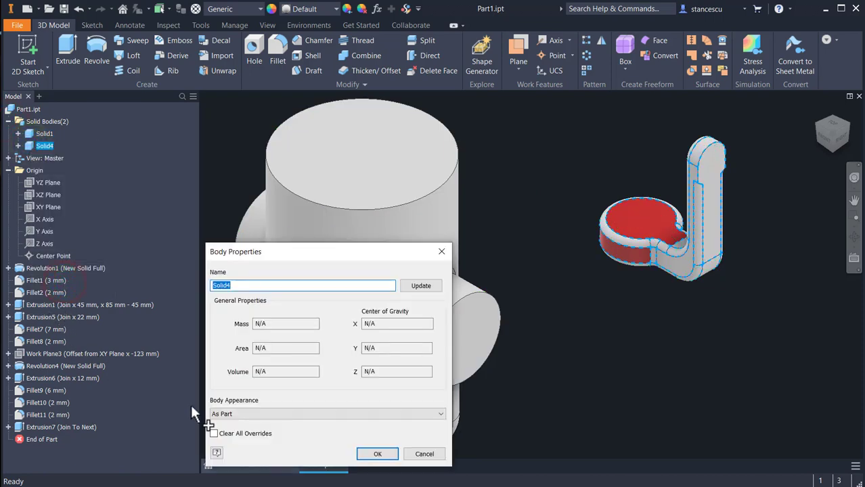
{"action": "left_click", "coordinate": [239, 414]}
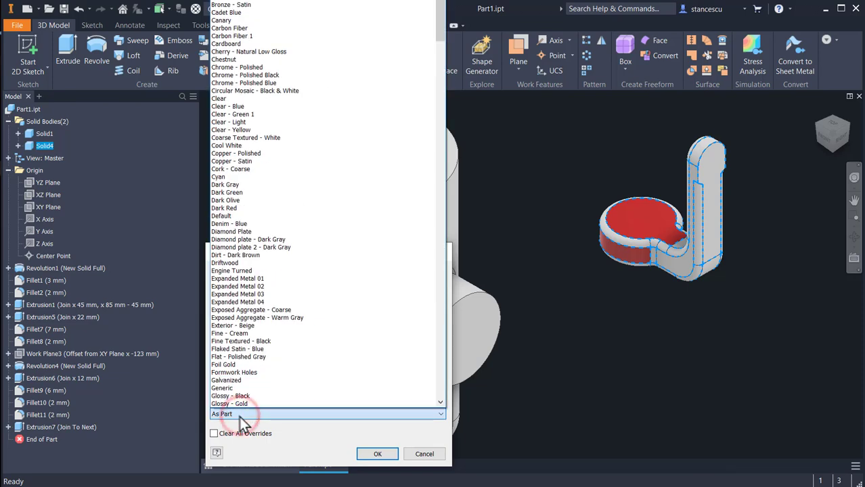
{"action": "key", "text": "r"}
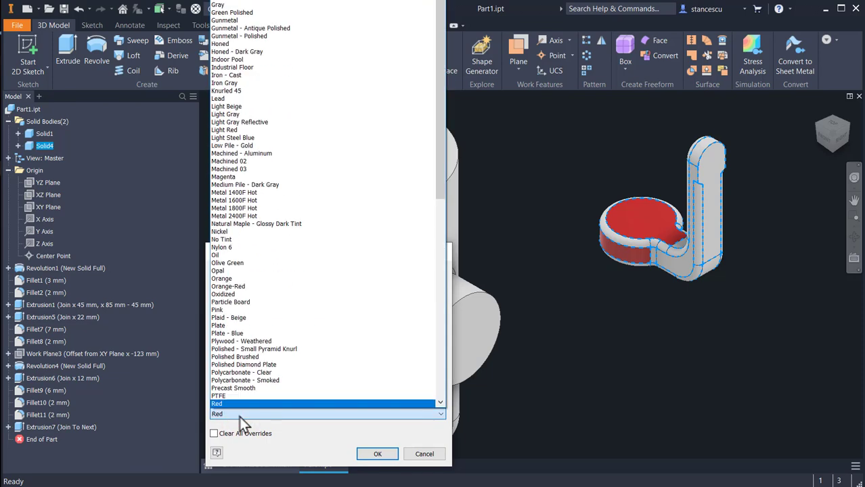
{"action": "left_click", "coordinate": [231, 403]}
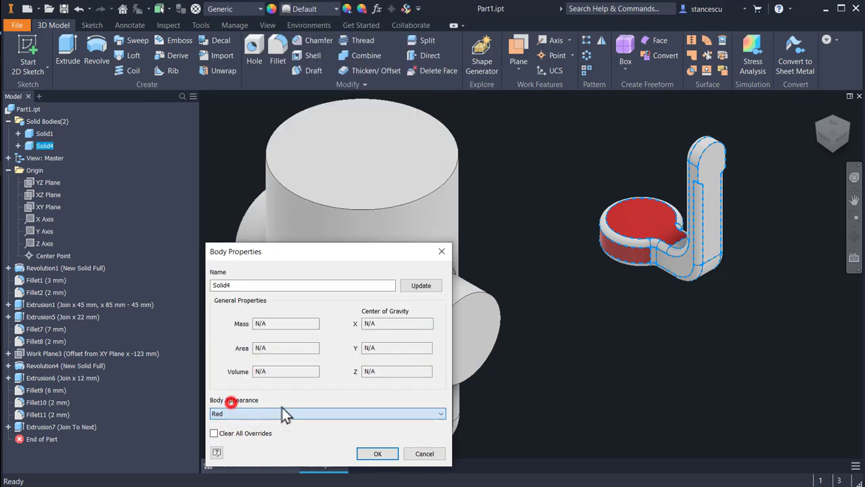
{"action": "left_click", "coordinate": [379, 453]}
{"action": "left_click", "coordinate": [686, 332]}
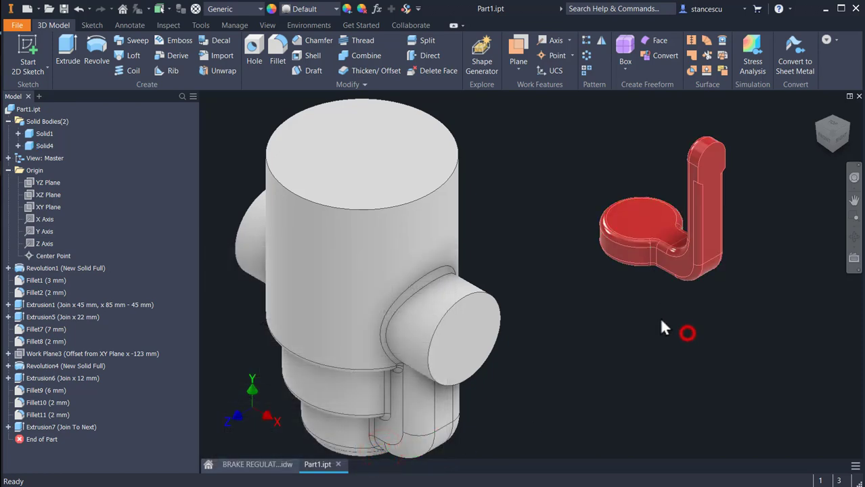
Step: Move the red channel solid into the main body with Move Bodies, using offsets of 0 mm in X and 123 mm in Z
{"action": "scroll", "coordinate": [601, 348], "scroll_direction": "down", "scroll_amount": 3}
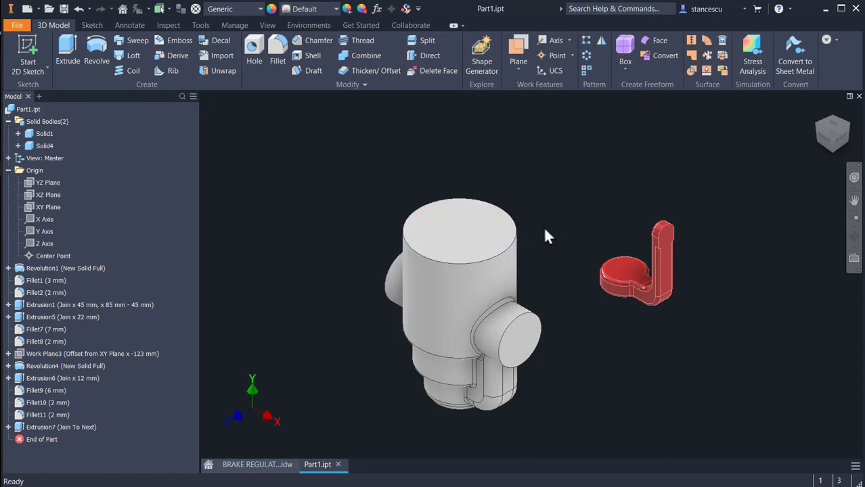
{"action": "key", "text": "F6"}
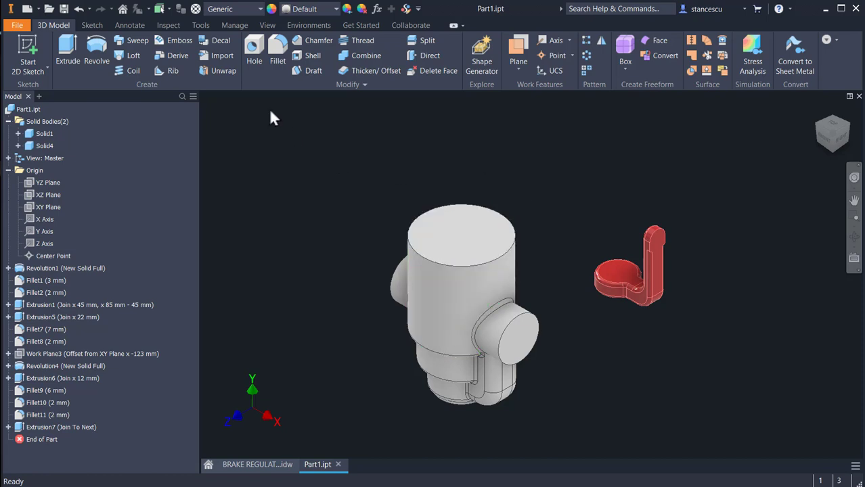
{"action": "left_click", "coordinate": [344, 83]}
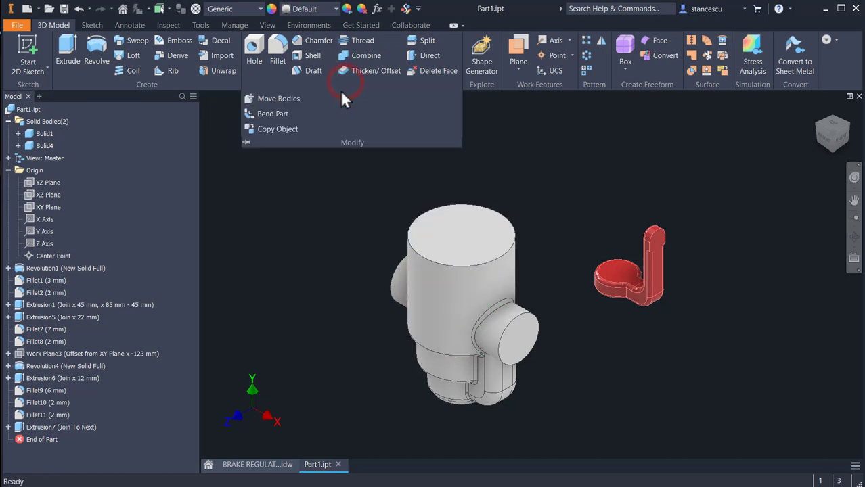
{"action": "left_click", "coordinate": [276, 99]}
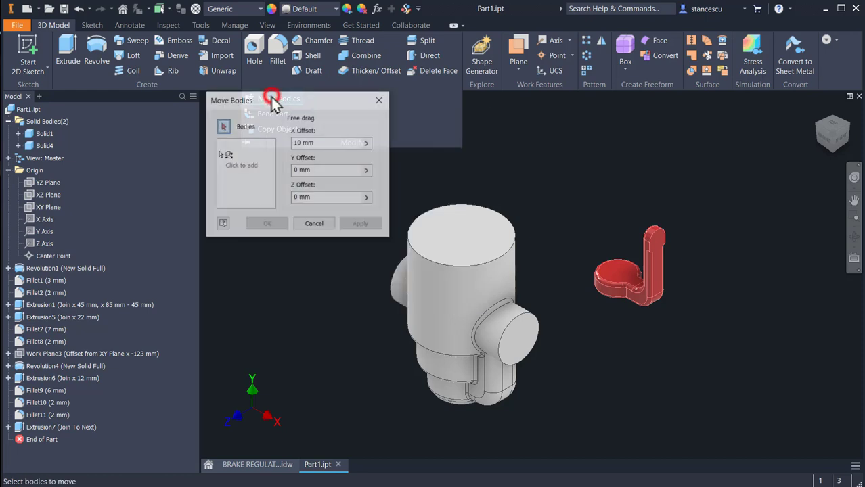
{"action": "left_click", "coordinate": [623, 291]}
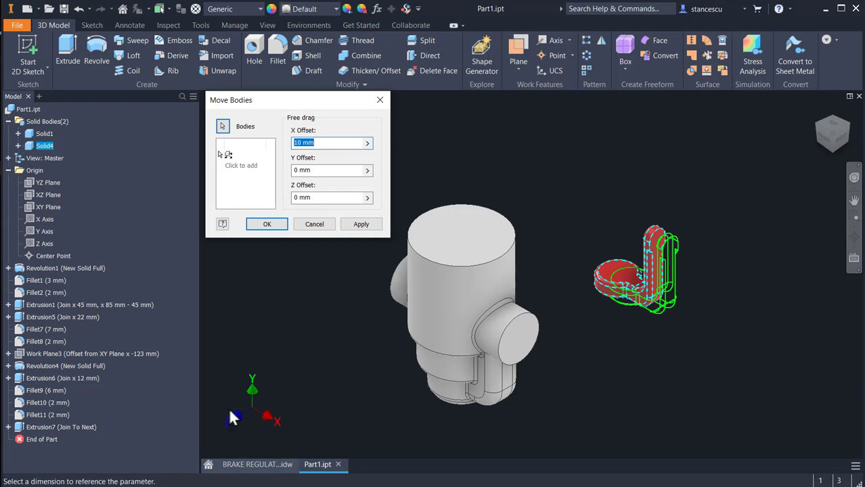
{"action": "left_click", "coordinate": [338, 197]}
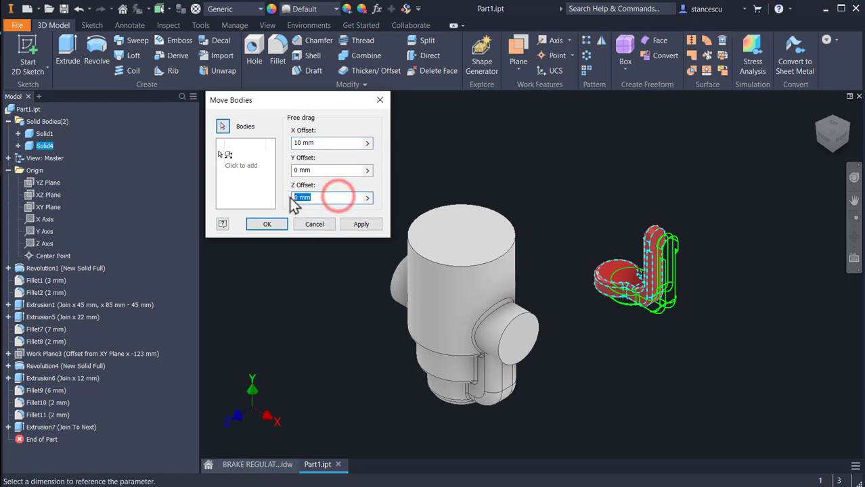
{"action": "type", "text": "123"}
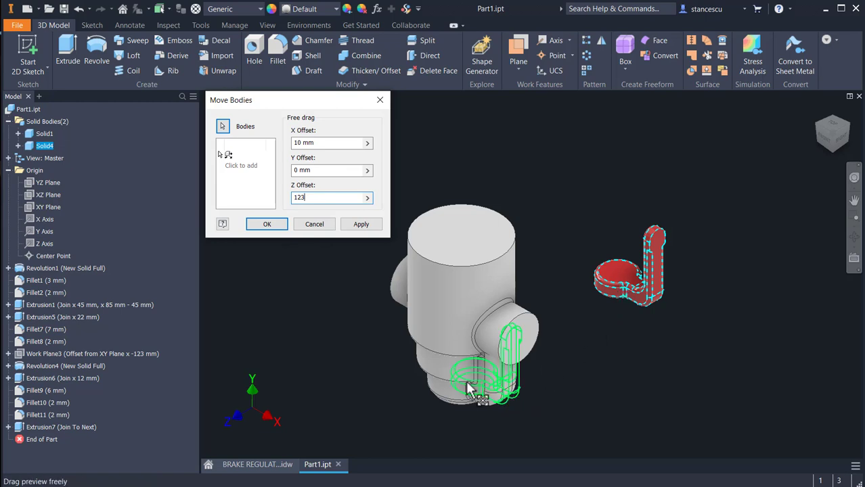
{"action": "left_click", "coordinate": [333, 142]}
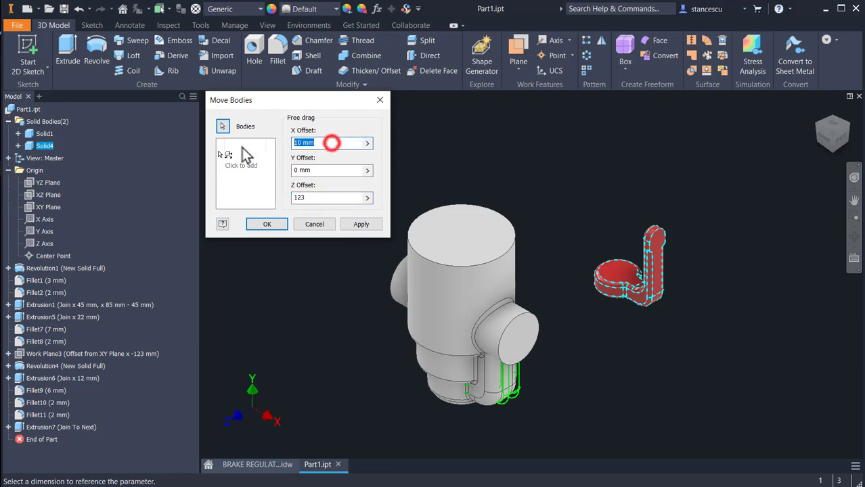
{"action": "type", "text": "0"}
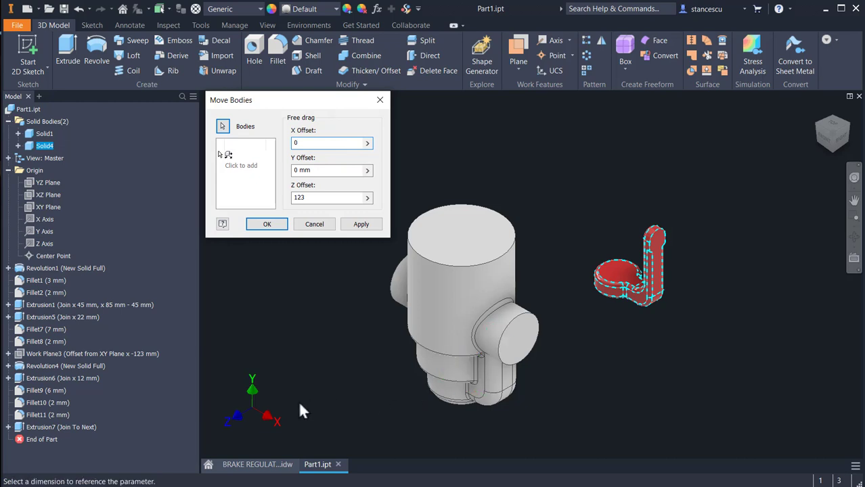
{"action": "left_click_drag", "start_coordinate": [309, 401], "coordinate": [547, 310]}
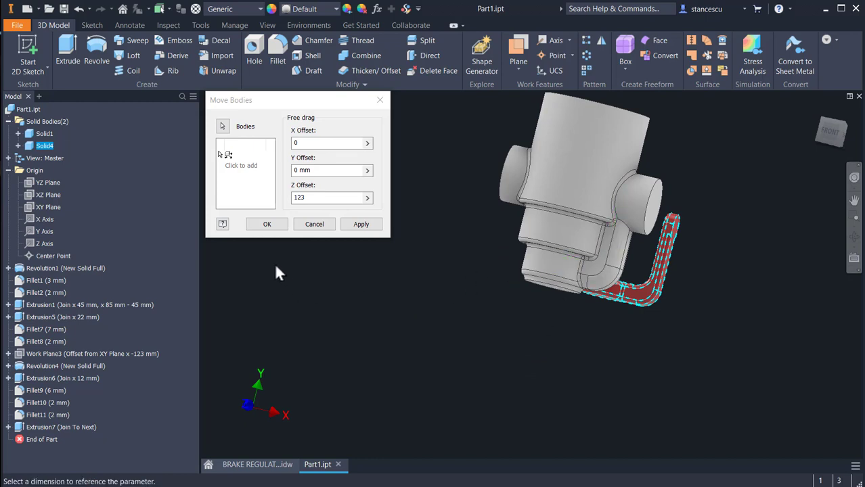
{"action": "left_click", "coordinate": [267, 224]}
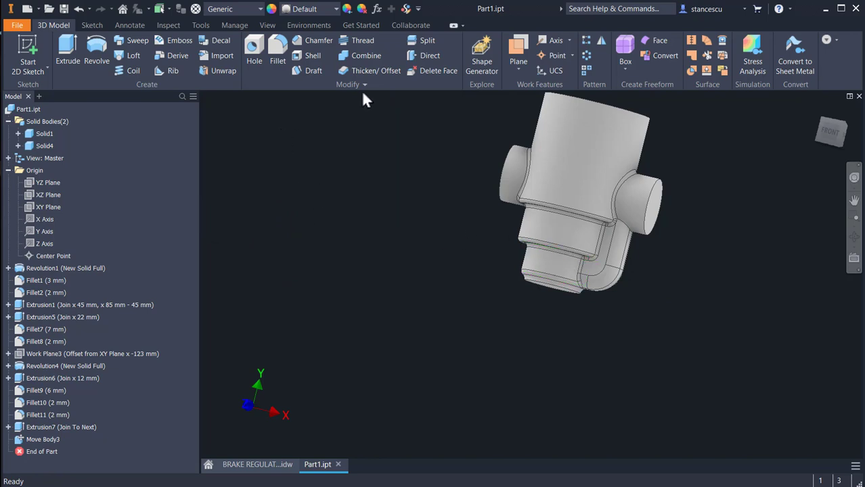
Step: Cut the moved channel solid out of the main body with Combine, using the main body as the base
{"action": "left_click", "coordinate": [361, 55]}
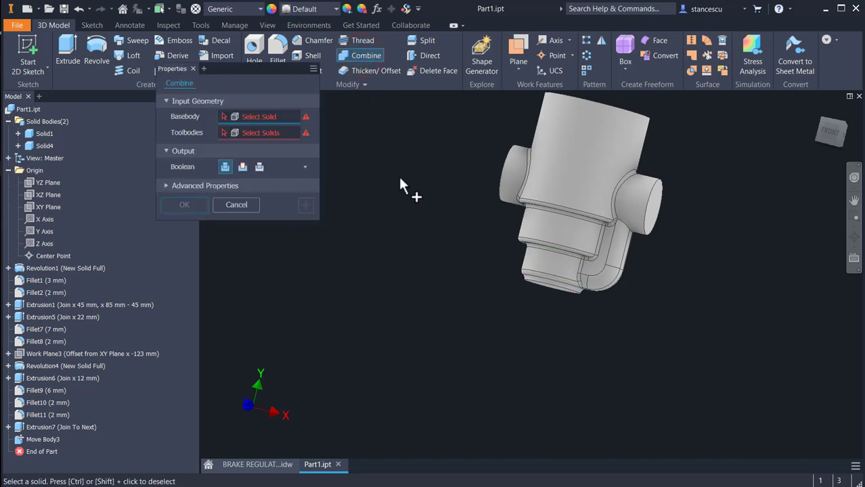
{"action": "middle_click_drag", "start_coordinate": [472, 238], "coordinate": [438, 265], "text": "shift"}
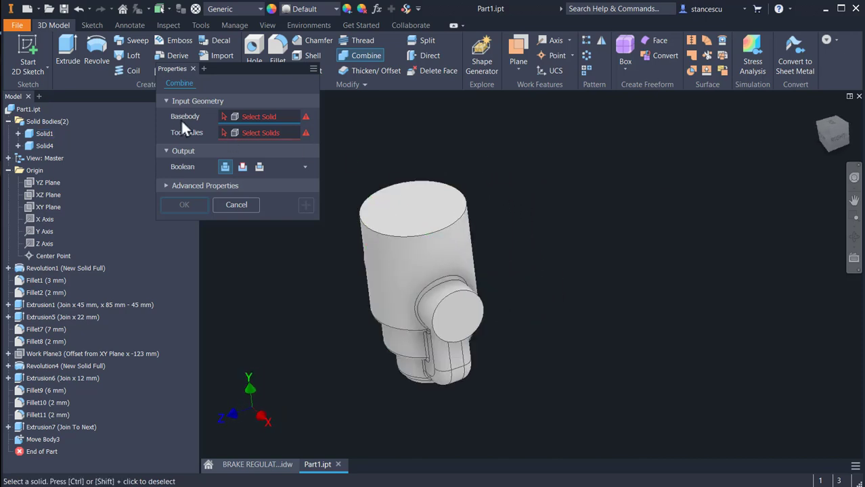
{"action": "left_click", "coordinate": [412, 208]}
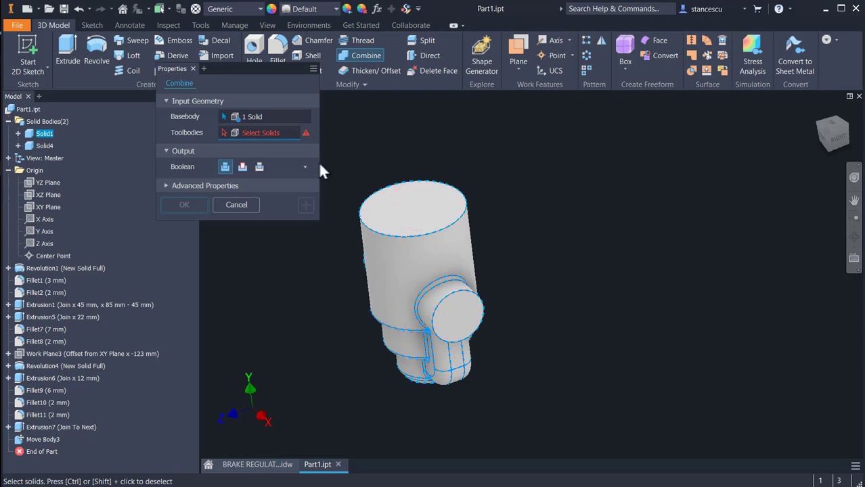
{"action": "left_click", "coordinate": [411, 361]}
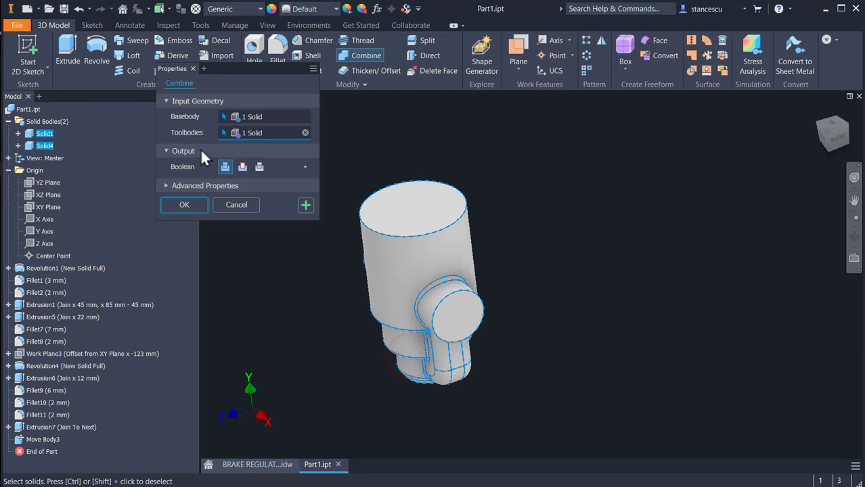
{"action": "left_click", "coordinate": [243, 168]}
{"action": "left_click", "coordinate": [186, 205]}
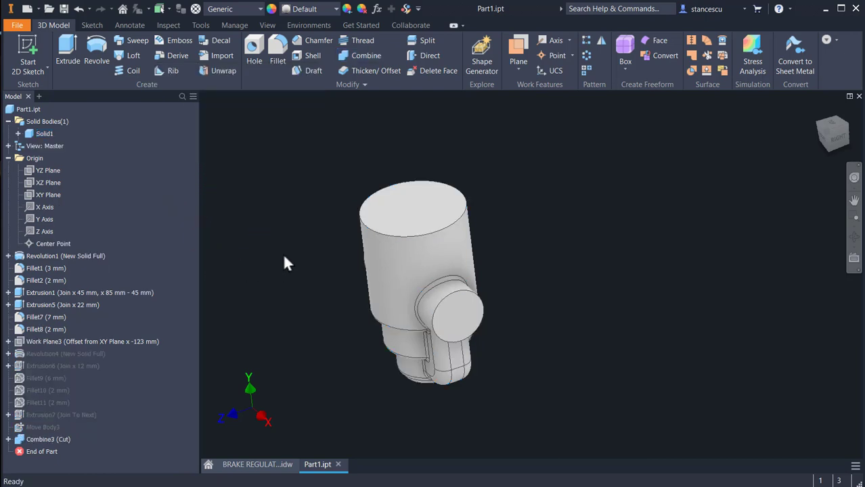
{"action": "key", "text": "F6"}
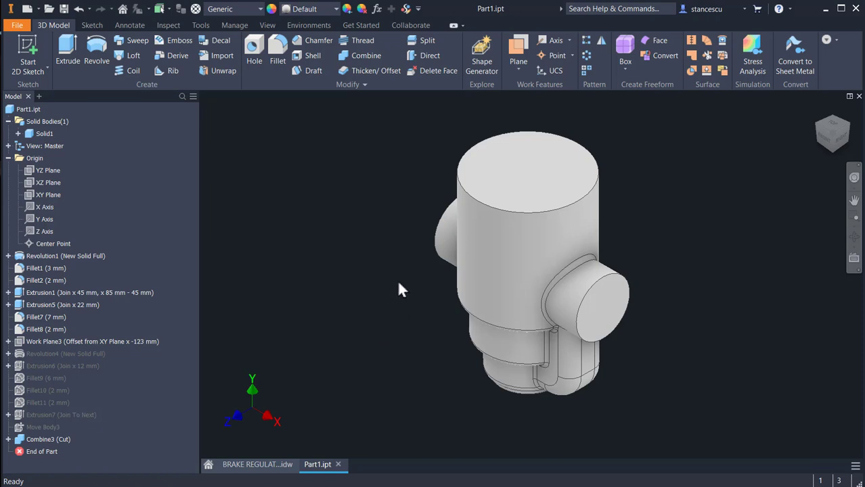
Step: Switch to the BRAKE REGULATOR BODY.idw drawing and examine the side port dimensions and G3/8" thread callouts in section B-B
{"action": "left_click", "coordinate": [254, 465]}
{"action": "scroll", "coordinate": [446, 359], "scroll_direction": "up", "scroll_amount": 2}
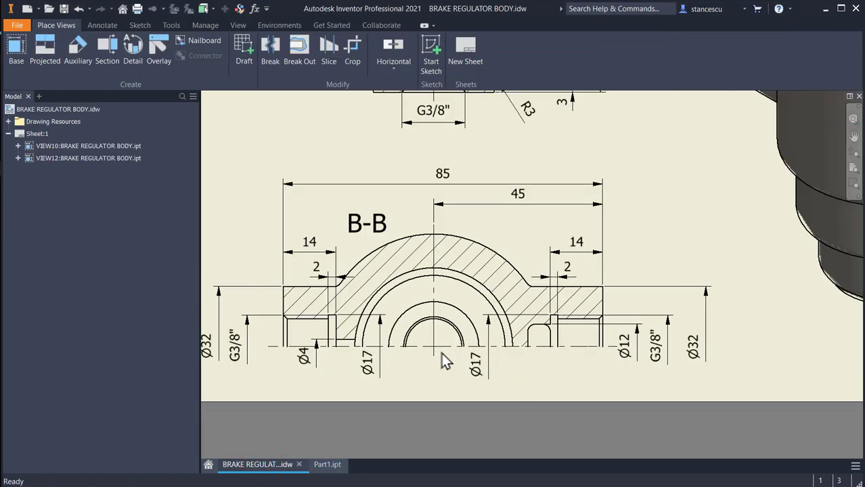
{"action": "middle_click_drag", "start_coordinate": [562, 367], "coordinate": [661, 326]}
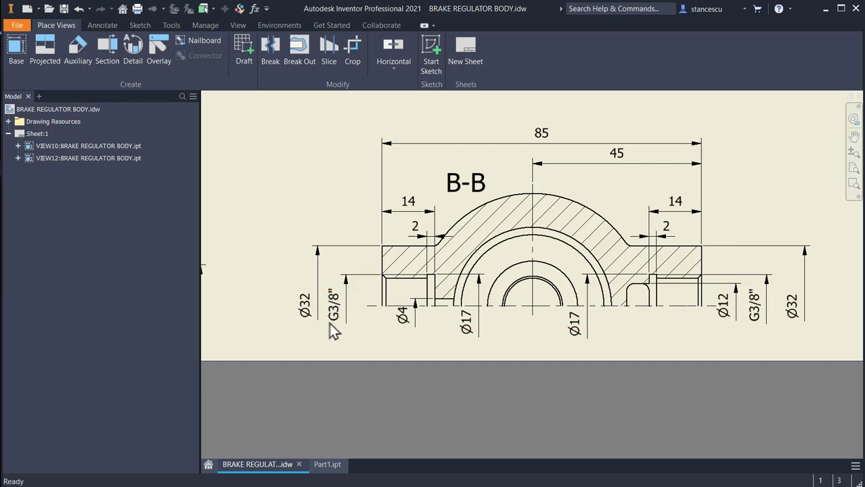
{"action": "left_click", "coordinate": [337, 299]}
{"action": "key", "text": "Escape"}
{"action": "scroll", "coordinate": [682, 207], "scroll_direction": "down", "scroll_amount": 4}
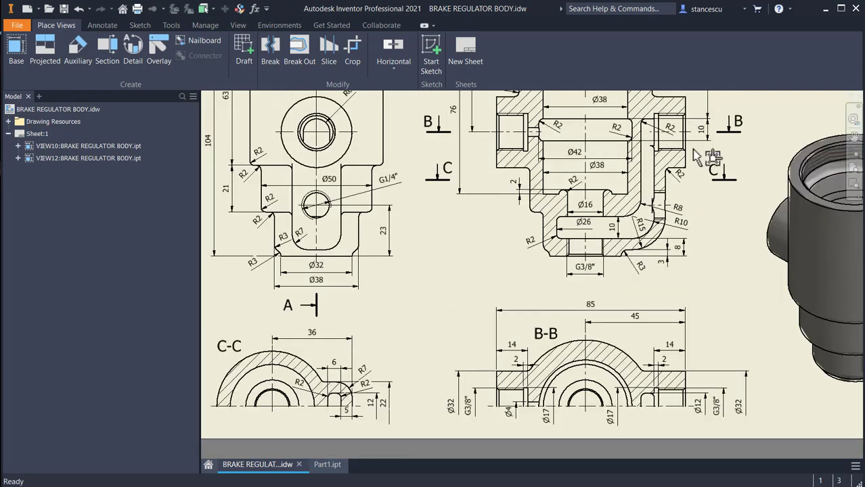
Step: Check the port dimensions in the drawing and, in Part1.ipt, place a hole concentric on the end face of the boss on the channel side
{"action": "middle_click_drag", "start_coordinate": [696, 150], "coordinate": [698, 221]}
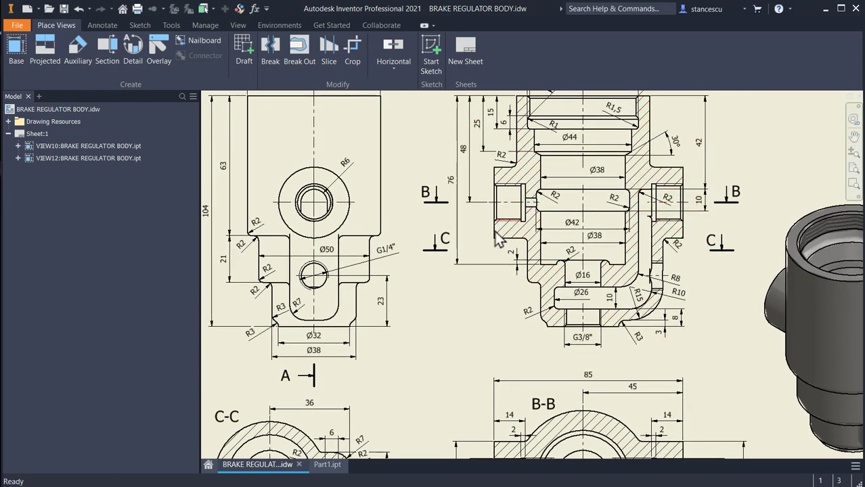
{"action": "middle_click_drag", "start_coordinate": [449, 348], "coordinate": [467, 221]}
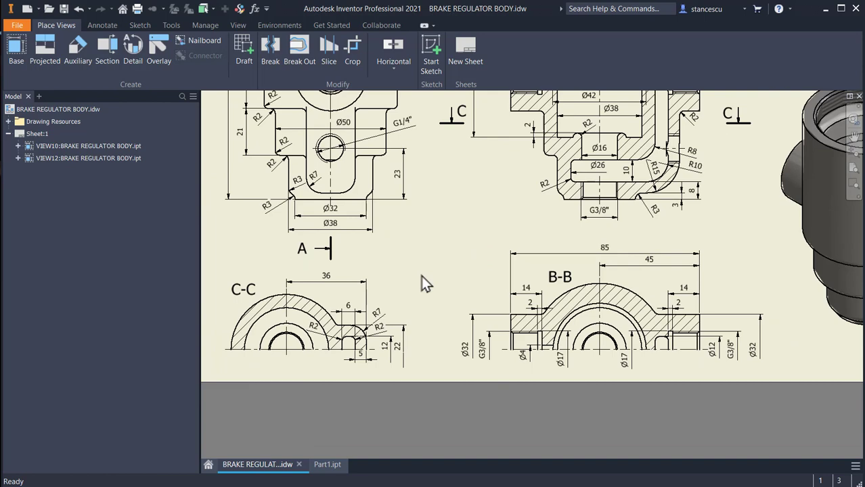
{"action": "left_click", "coordinate": [327, 465]}
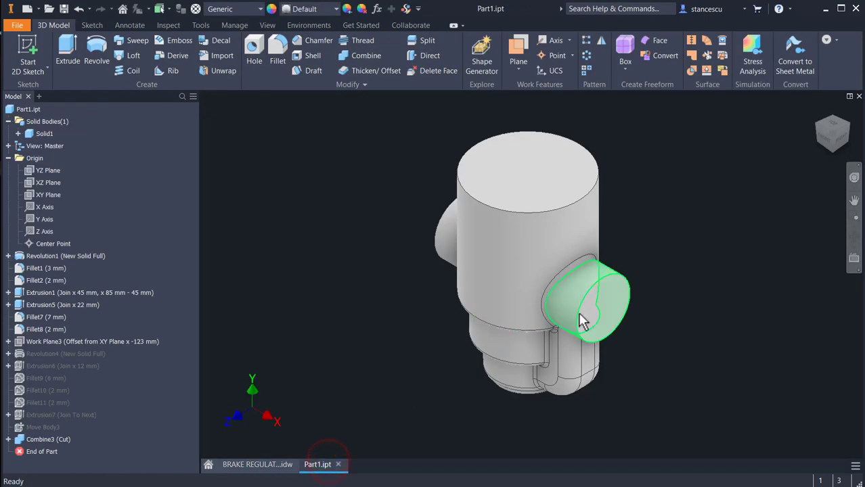
{"action": "left_click", "coordinate": [256, 45]}
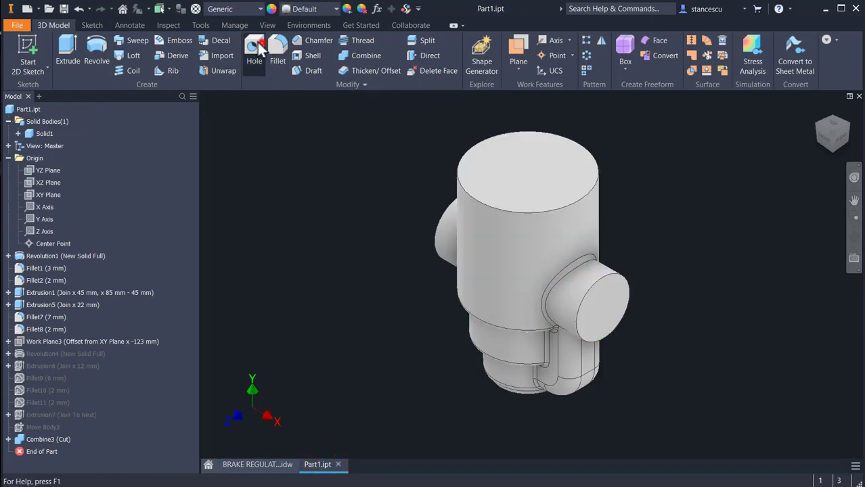
{"action": "left_click", "coordinate": [603, 313]}
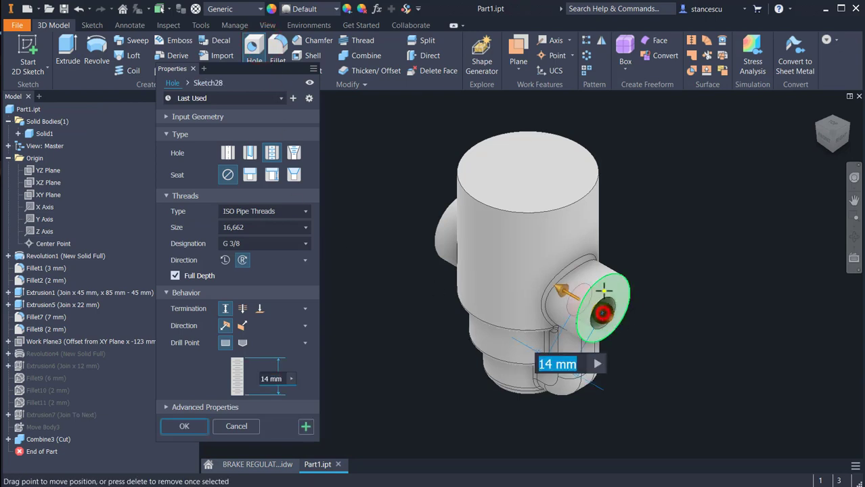
{"action": "left_click", "coordinate": [603, 275]}
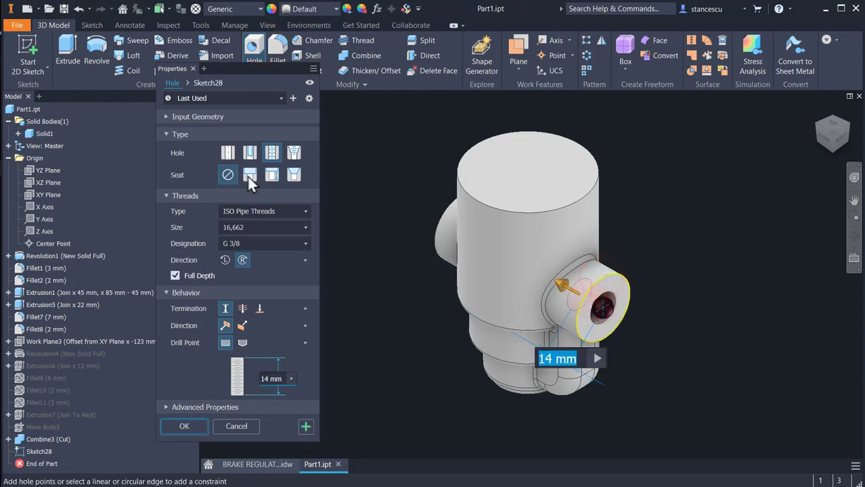
Step: Define the hole as a full-depth ISO Pipe Threads G 3/8, size 16,662, with a depth of 14 mm, and create it
{"action": "left_click", "coordinate": [272, 154]}
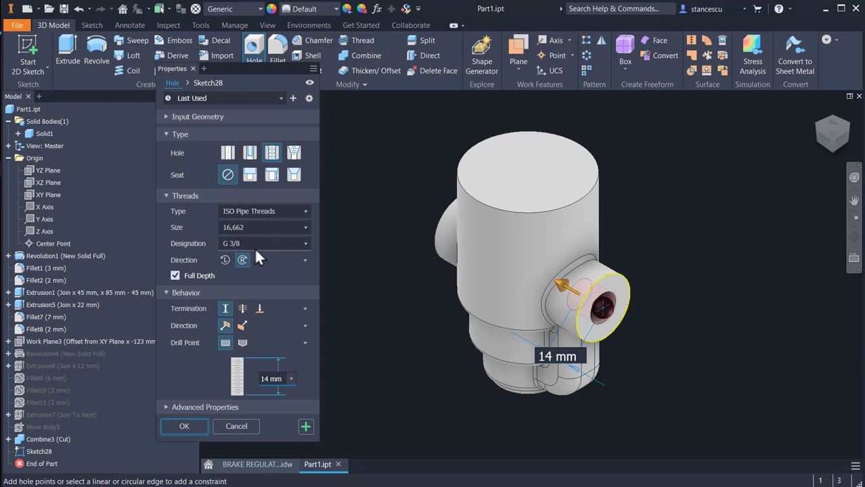
{"action": "left_click", "coordinate": [287, 226]}
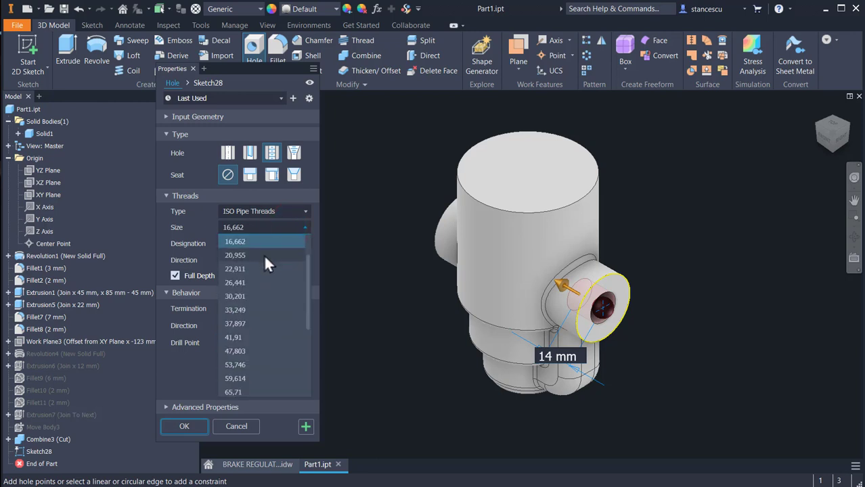
{"action": "left_click", "coordinate": [238, 256]}
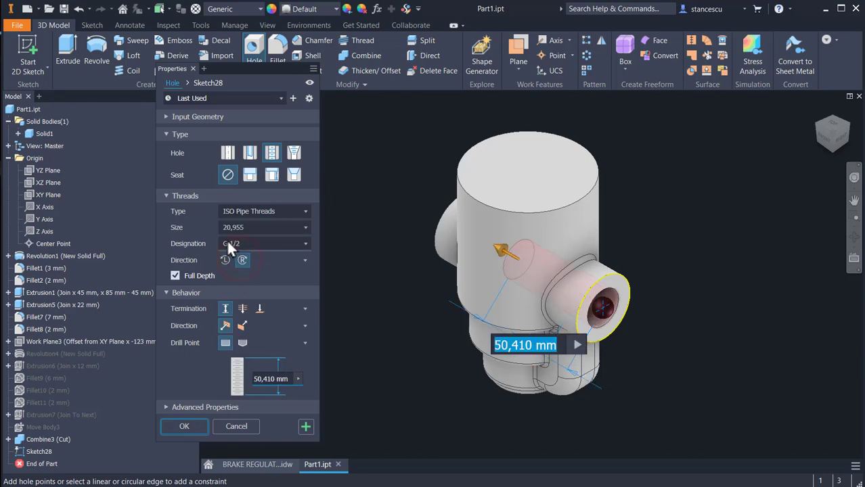
{"action": "left_click", "coordinate": [298, 227]}
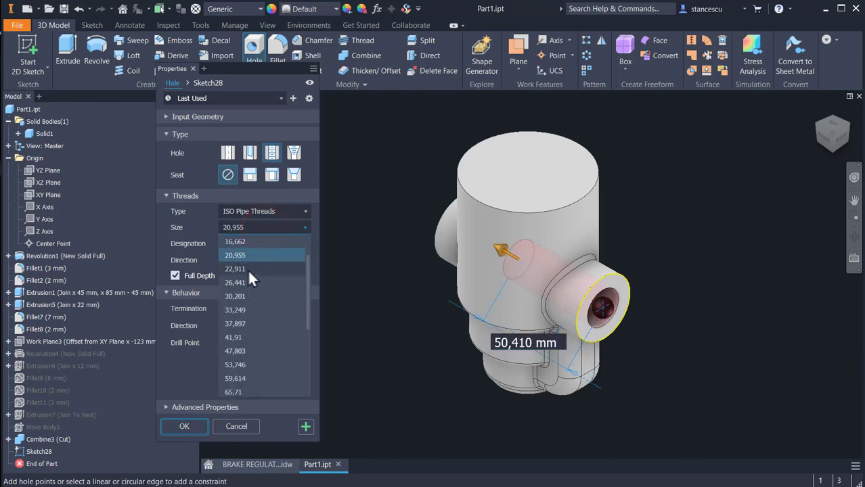
{"action": "left_click", "coordinate": [240, 242]}
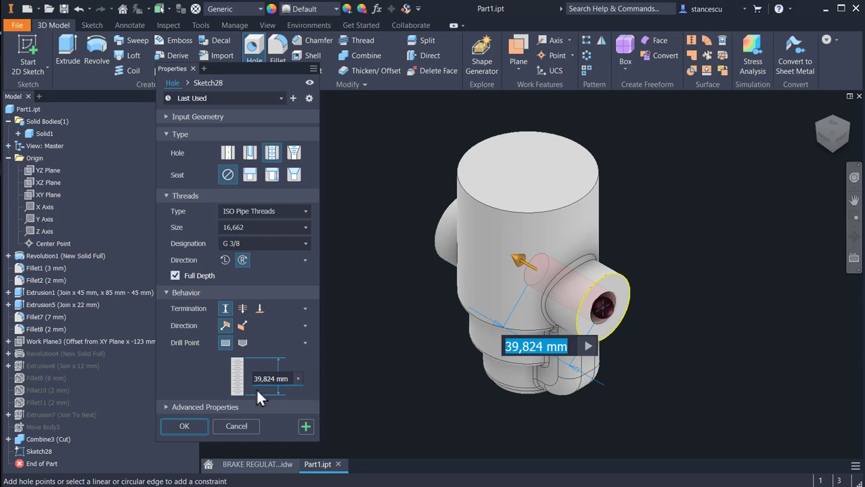
{"action": "type", "text": "14"}
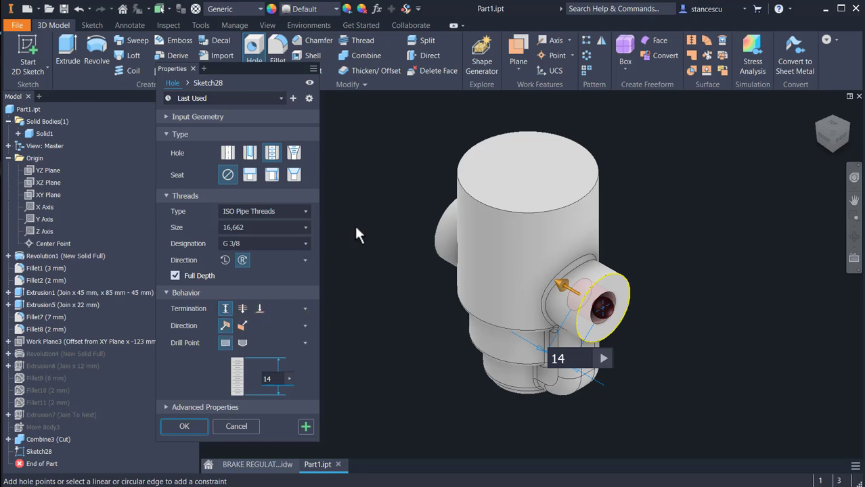
{"action": "left_click", "coordinate": [306, 427]}
Step: Add a matching G 3/8 threaded hole, 14 mm deep, concentric on the end face of the opposite side boss
{"action": "middle_click_drag", "start_coordinate": [391, 375], "coordinate": [461, 381], "text": "shift"}
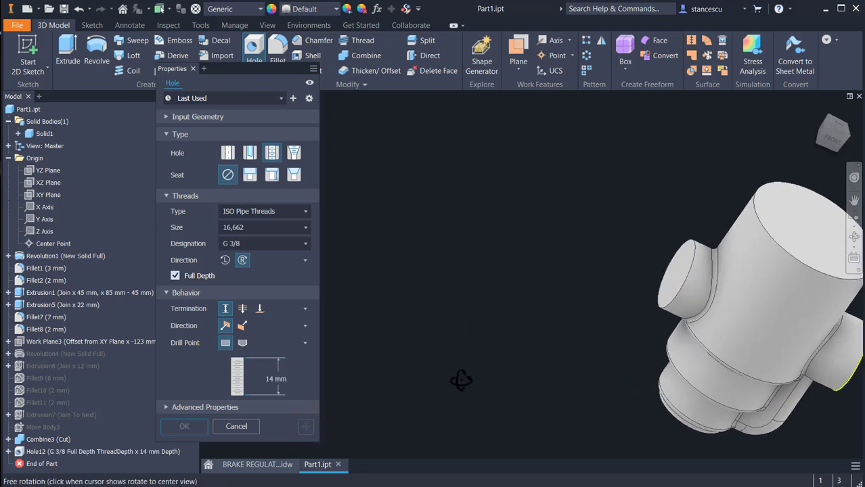
{"action": "left_click", "coordinate": [667, 281]}
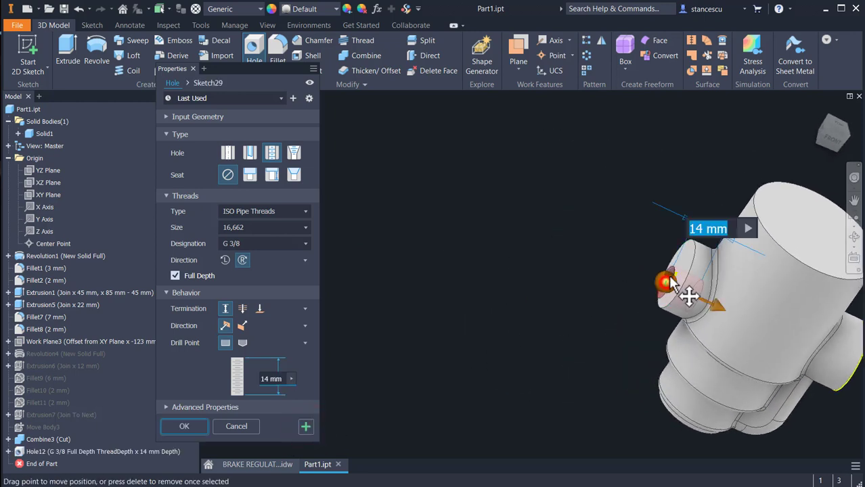
{"action": "left_click", "coordinate": [684, 254]}
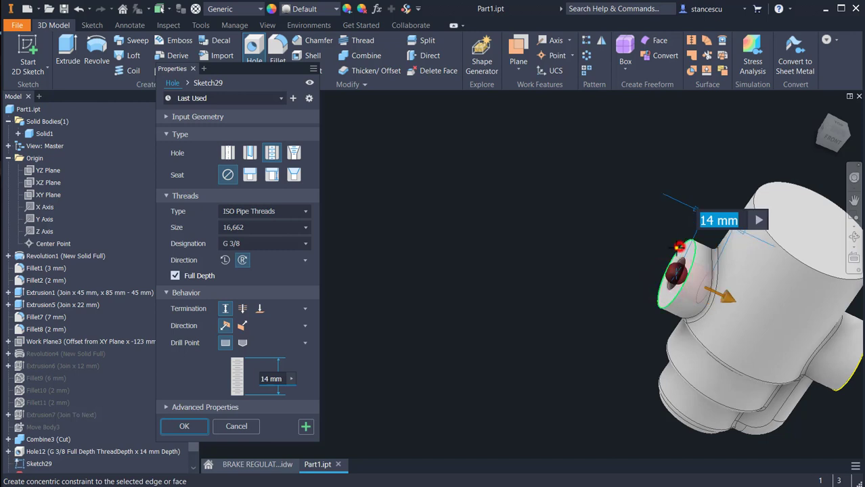
{"action": "left_click", "coordinate": [196, 425]}
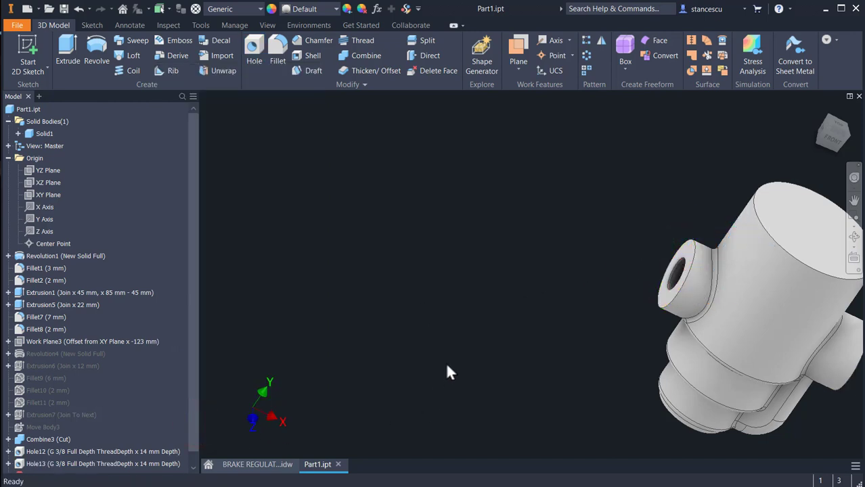
{"action": "key", "text": "F6"}
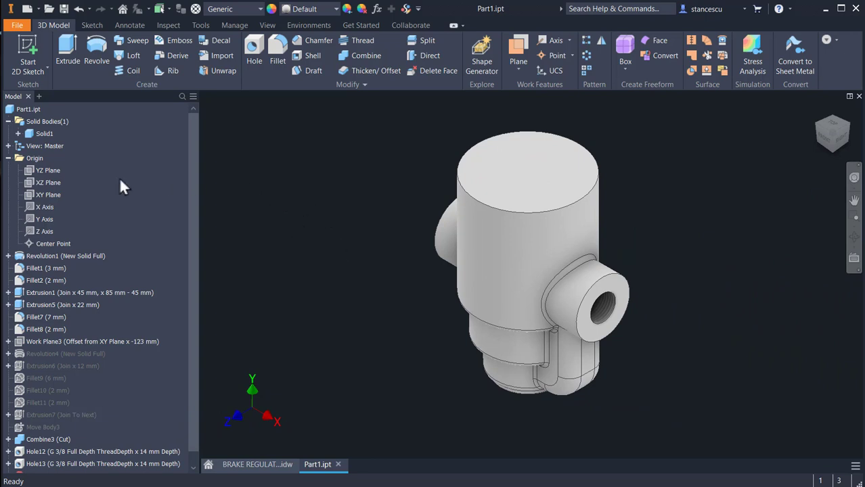
Step: Start a sketch on the XY Plane and slice the model graphics at the sketch plane
{"action": "left_click", "coordinate": [39, 195]}
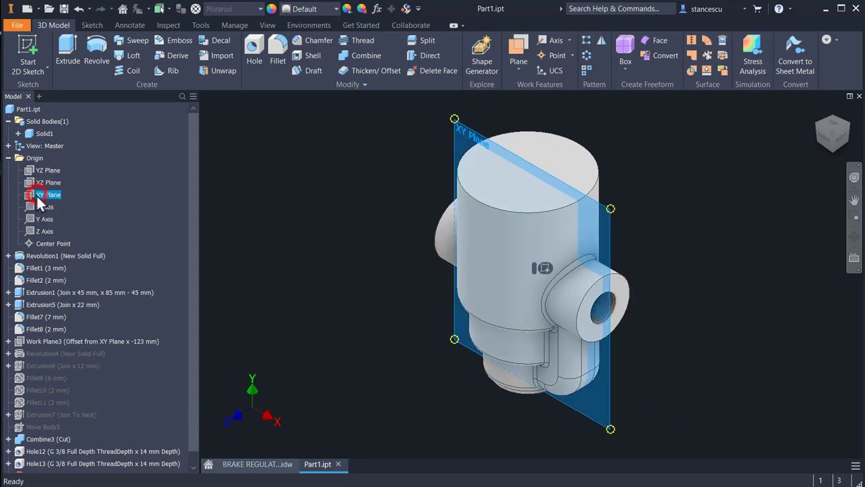
{"action": "left_click", "coordinate": [542, 269]}
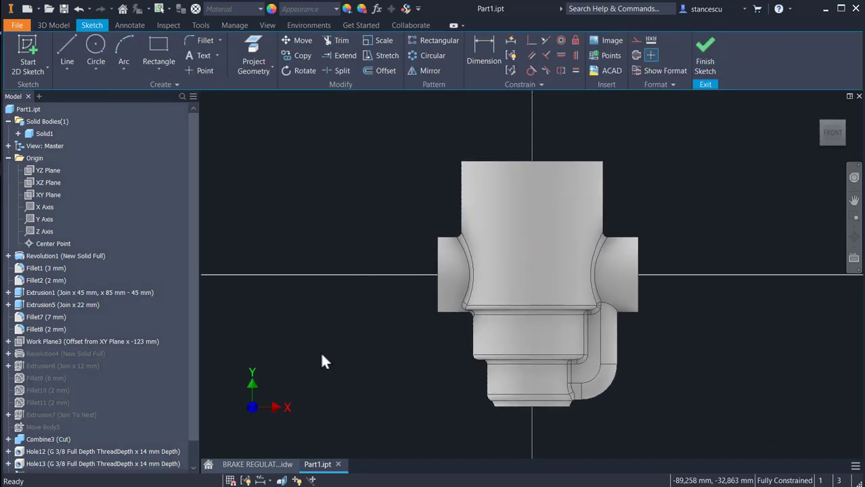
{"action": "key", "text": "F7"}
Step: Examine in the sliced section how the internal channel meets the threaded side port and the chamber at the base
{"action": "scroll", "coordinate": [636, 274], "scroll_direction": "up", "scroll_amount": 5}
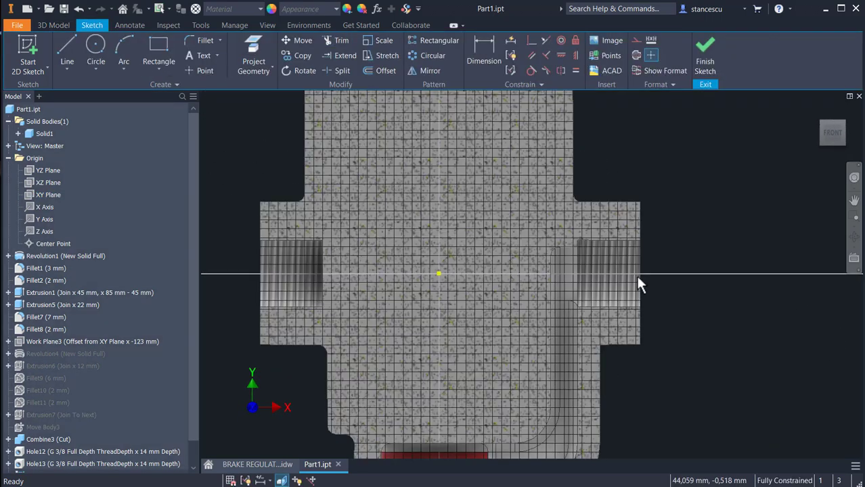
{"action": "scroll", "coordinate": [573, 257], "scroll_direction": "up", "scroll_amount": 3}
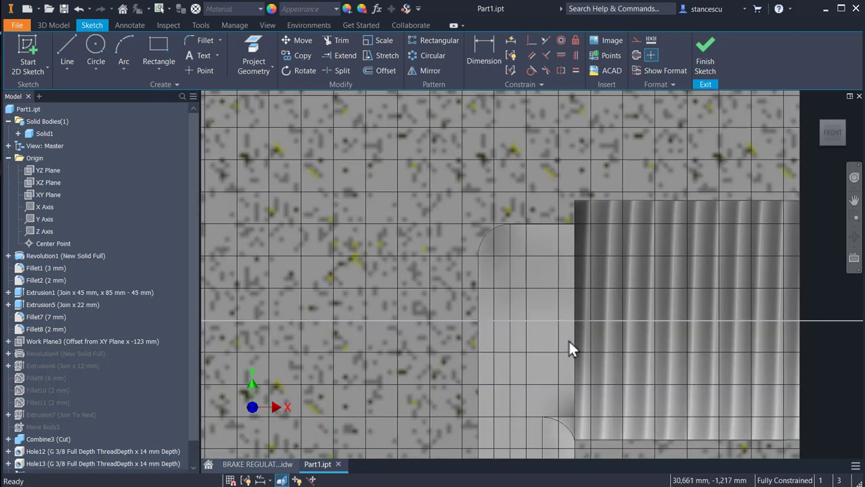
{"action": "middle_click_drag", "start_coordinate": [578, 330], "coordinate": [587, 274]}
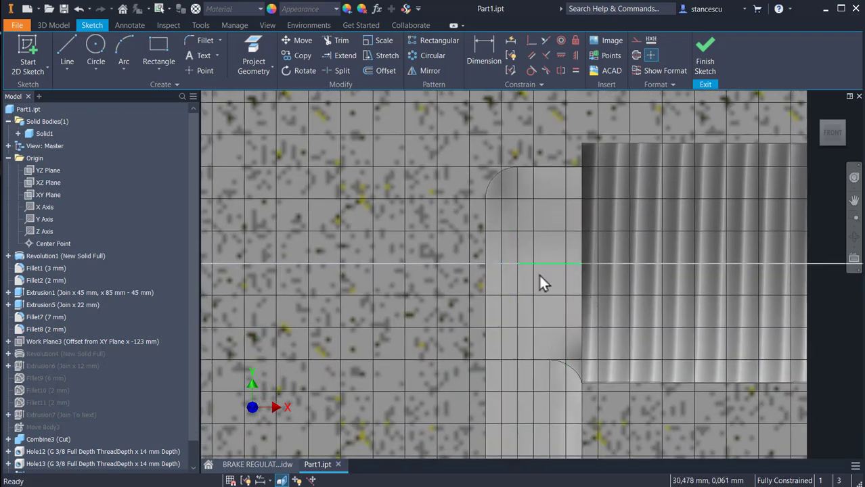
{"action": "scroll", "coordinate": [553, 276], "scroll_direction": "down", "scroll_amount": 3}
{"action": "middle_click_drag", "start_coordinate": [554, 277], "coordinate": [580, 225]}
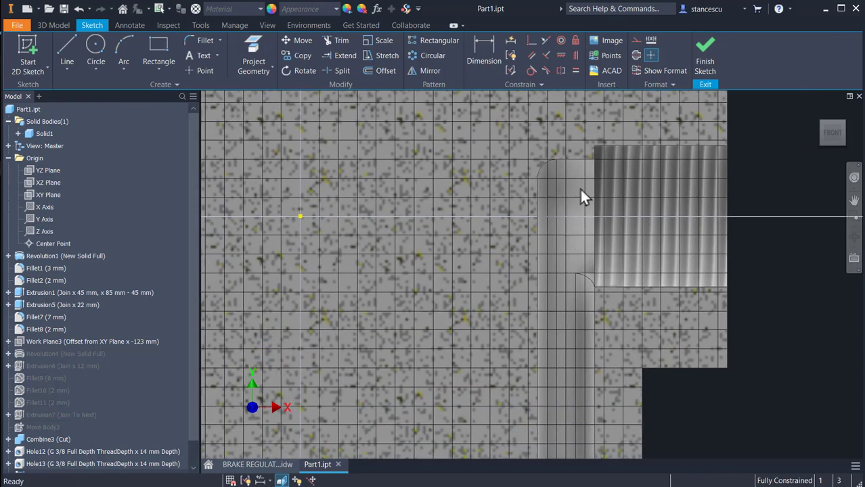
{"action": "scroll", "coordinate": [555, 271], "scroll_direction": "down", "scroll_amount": 3}
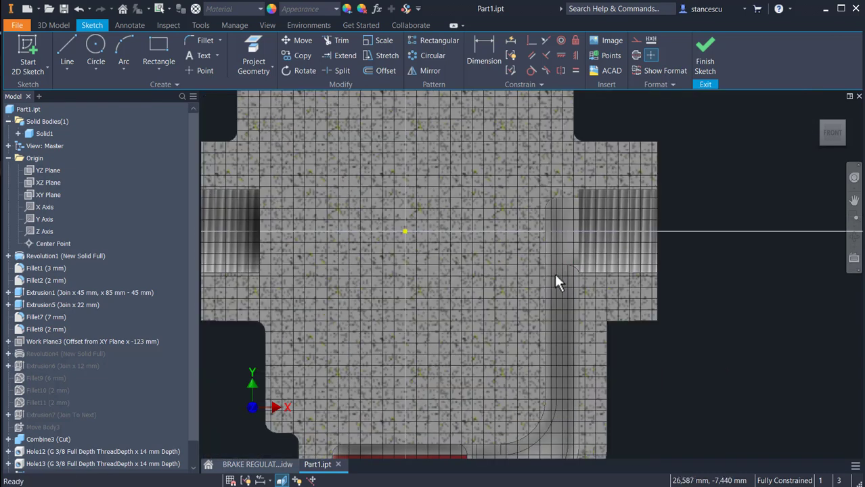
{"action": "middle_click_drag", "start_coordinate": [554, 271], "coordinate": [568, 208]}
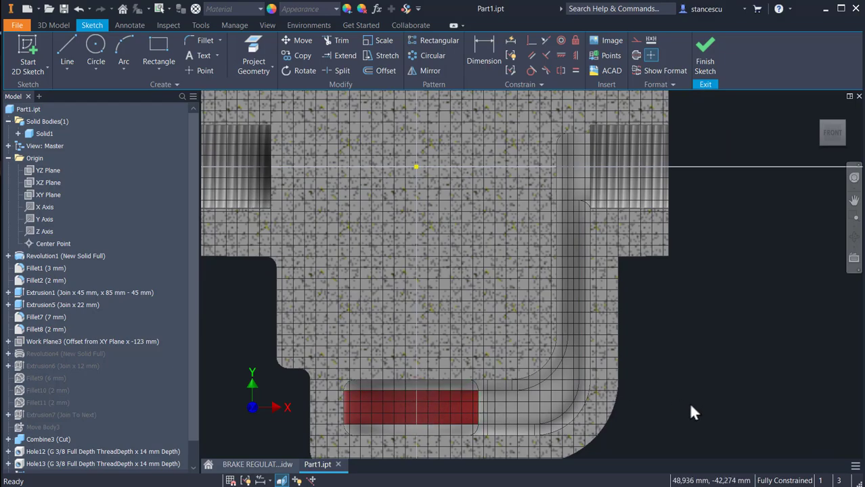
{"action": "middle_click_drag", "start_coordinate": [688, 402], "coordinate": [662, 387], "text": "shift"}
{"action": "left_click", "coordinate": [654, 330]}
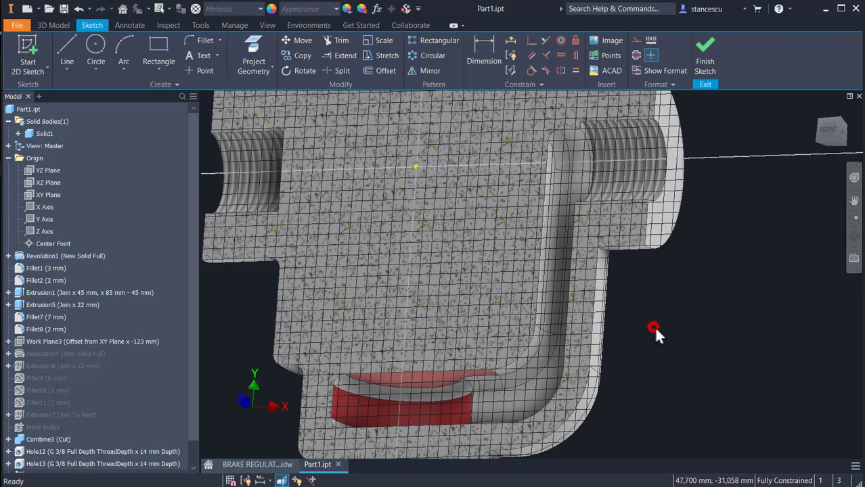
Step: Clear all appearance overrides from the part
{"action": "left_click", "coordinate": [362, 9]}
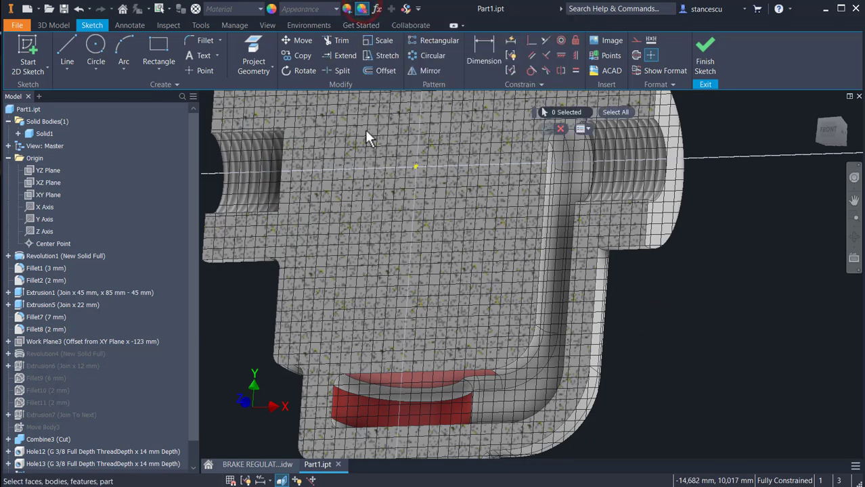
{"action": "left_click", "coordinate": [610, 111]}
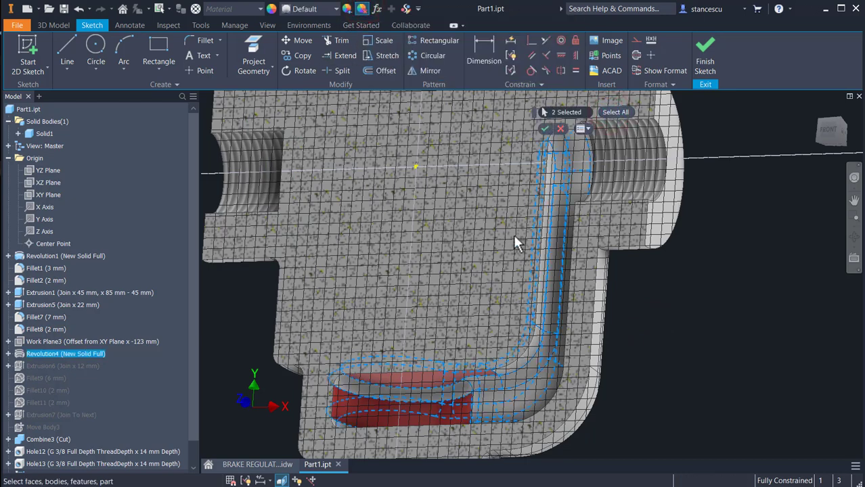
{"action": "left_click", "coordinate": [545, 129]}
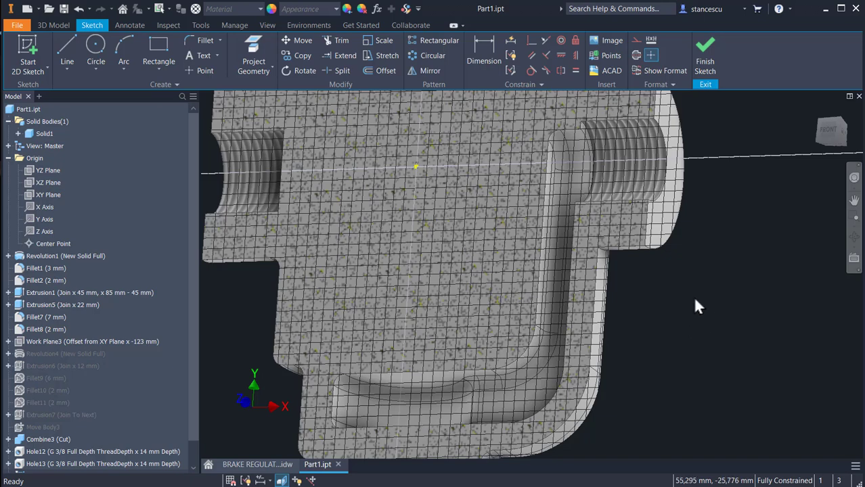
Step: Project the inner and outer end edges of the threaded side port beside the internal channel into the sketch
{"action": "left_click", "coordinate": [824, 130]}
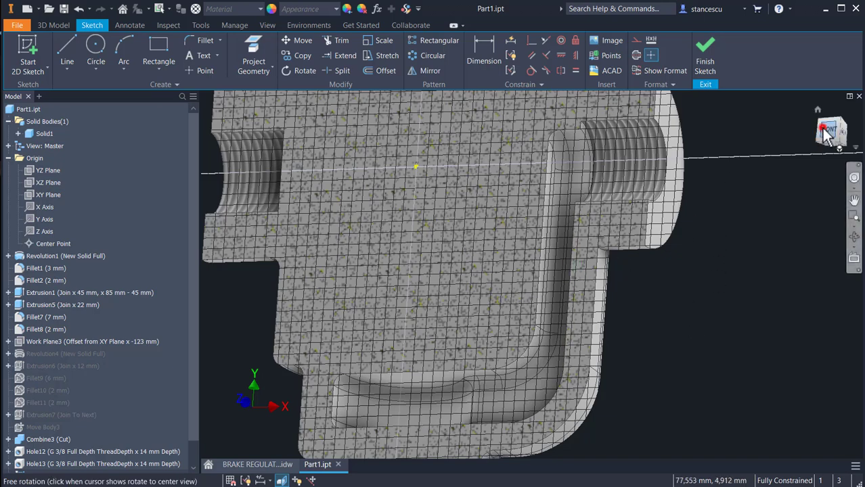
{"action": "scroll", "coordinate": [590, 247], "scroll_direction": "up", "scroll_amount": 5}
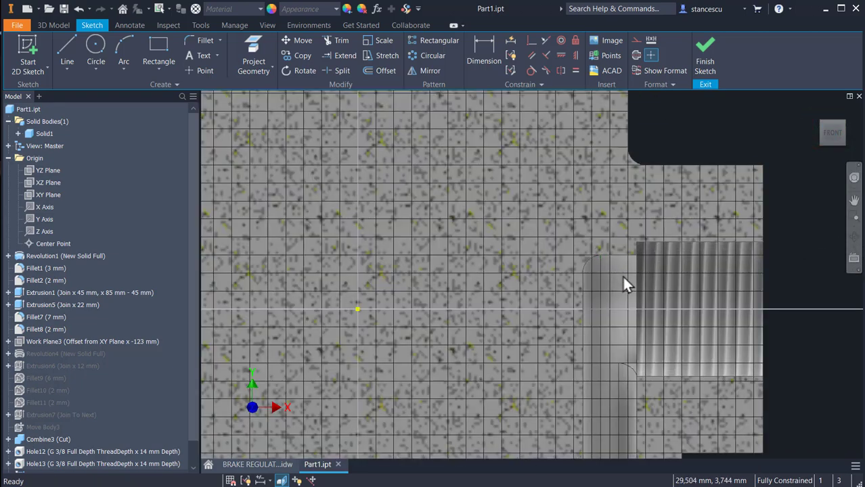
{"action": "middle_click_drag", "start_coordinate": [622, 274], "coordinate": [570, 250]}
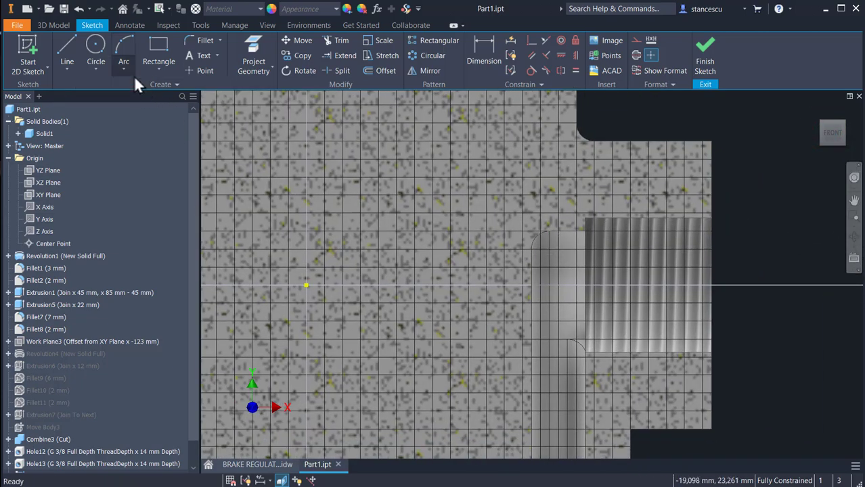
{"action": "left_click", "coordinate": [251, 46]}
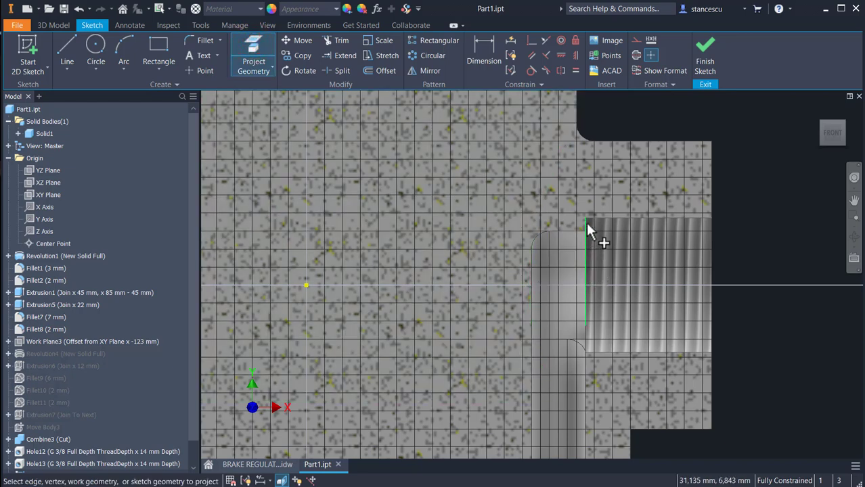
{"action": "left_click_drag", "start_coordinate": [757, 278], "coordinate": [595, 244]}
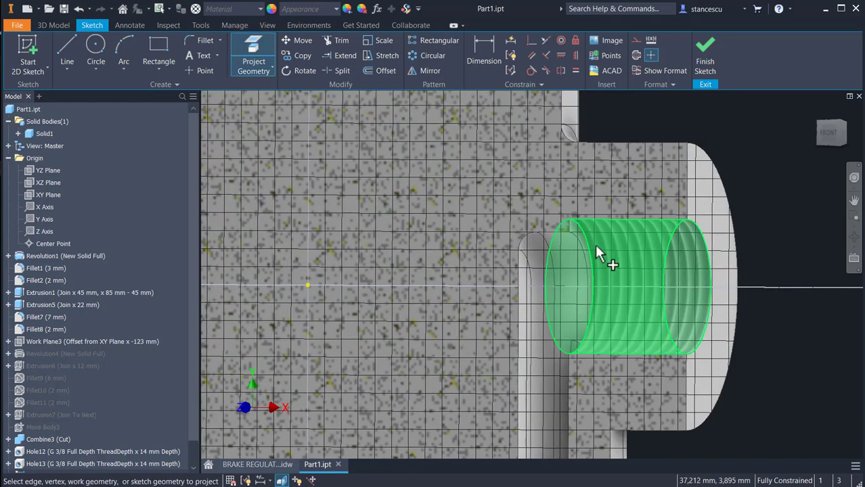
{"action": "left_click", "coordinate": [602, 314]}
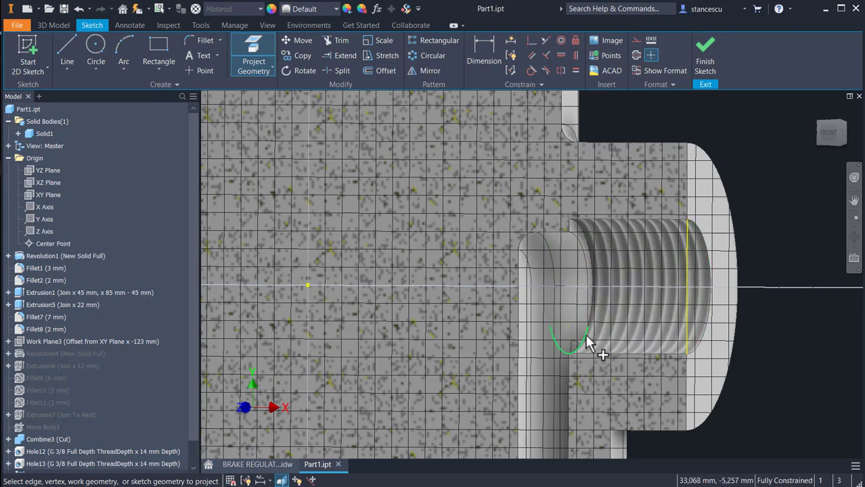
{"action": "left_click", "coordinate": [581, 343]}
{"action": "left_click", "coordinate": [593, 308]}
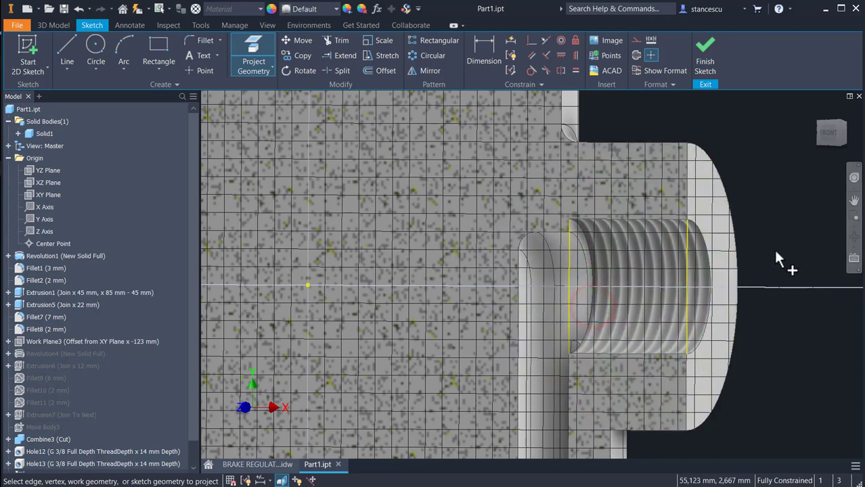
{"action": "key", "text": "Escape"}
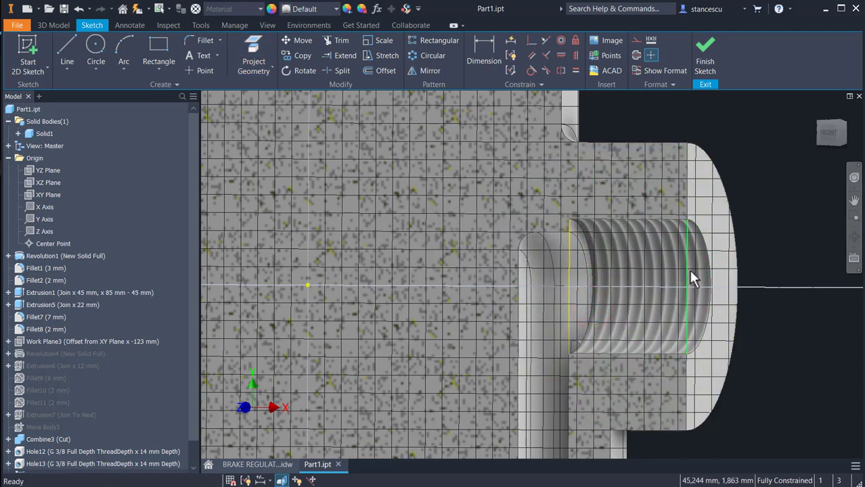
Step: Delete the projected line at the outer end of the threaded port
{"action": "left_click", "coordinate": [688, 274]}
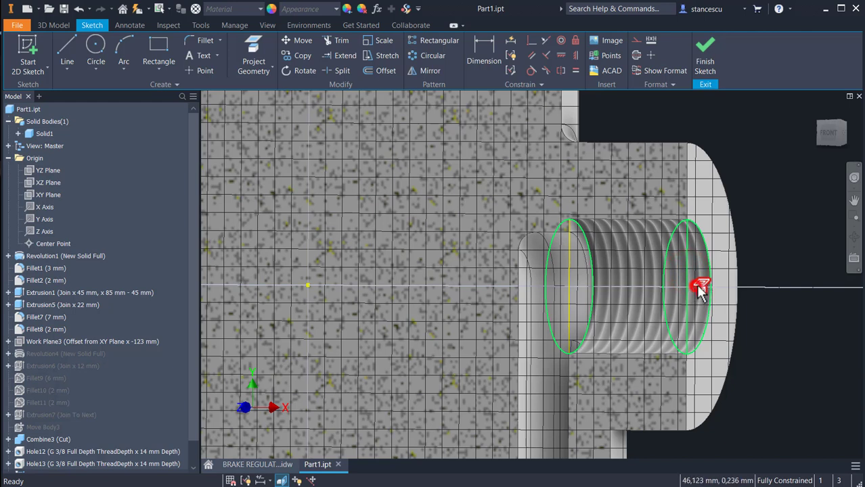
{"action": "left_click", "coordinate": [698, 288]}
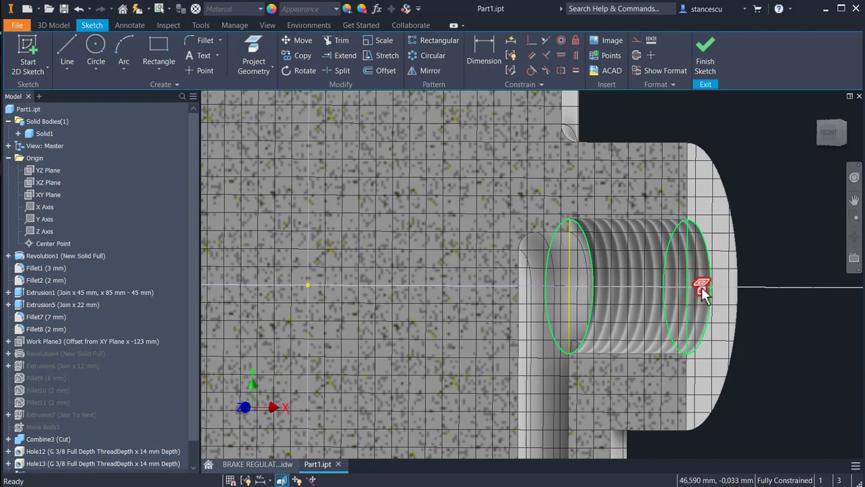
{"action": "key", "text": "Delete"}
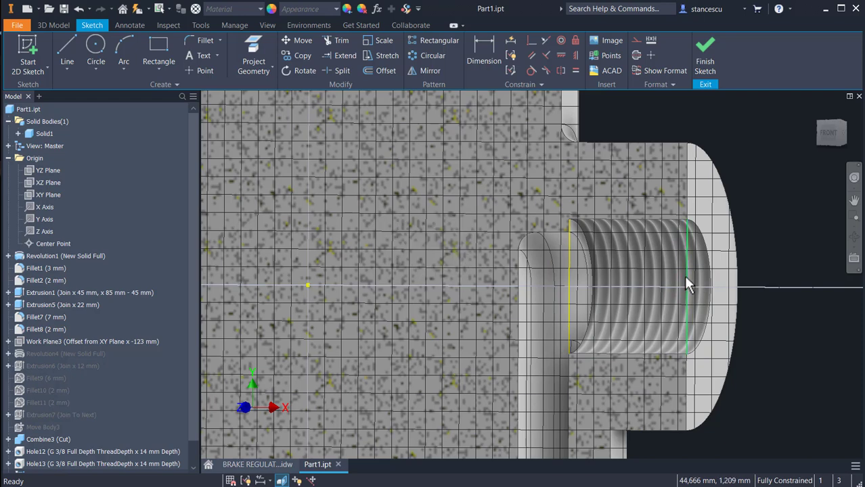
{"action": "left_click", "coordinate": [684, 276]}
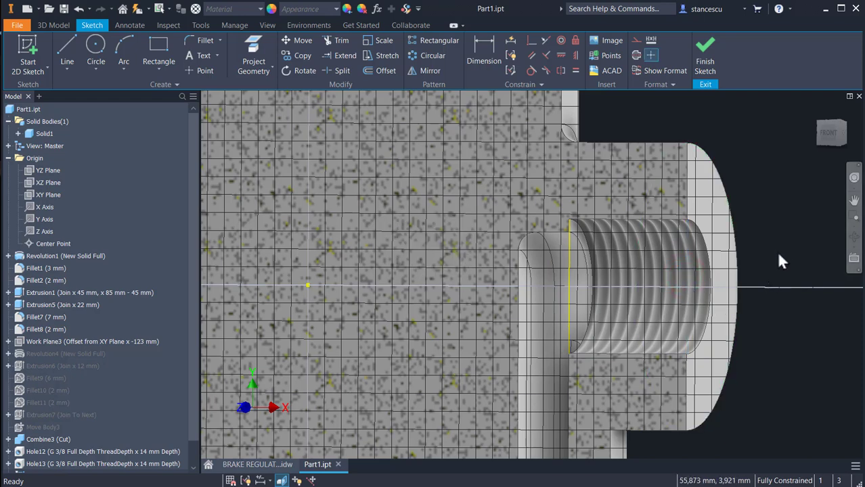
Step: Sketch a rectangle about 2.5 mm wide from the port axis at the thread's inner end, extending just beyond the thread's upper edge
{"action": "middle_click_drag", "start_coordinate": [779, 260], "coordinate": [801, 272], "text": "shift"}
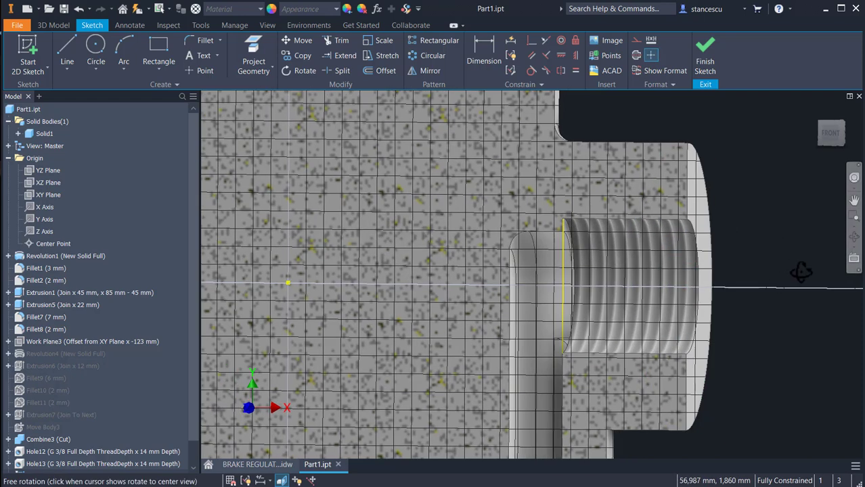
{"action": "left_click", "coordinate": [831, 132]}
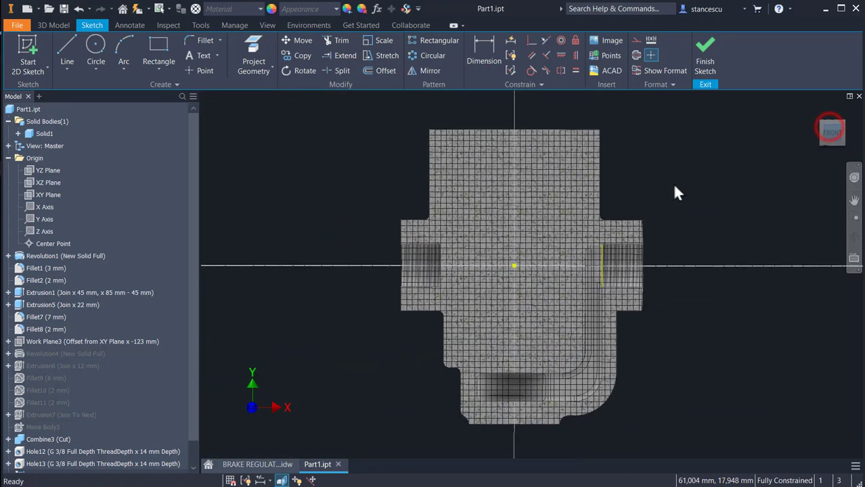
{"action": "scroll", "coordinate": [606, 249], "scroll_direction": "up", "scroll_amount": 5}
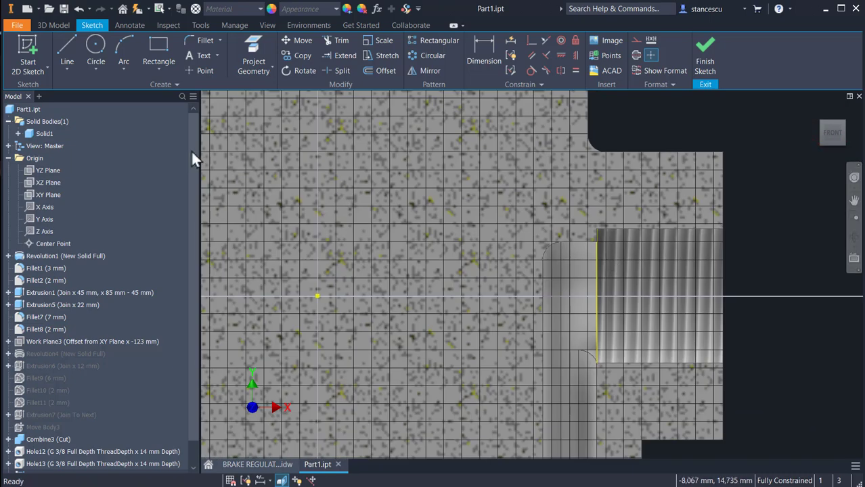
{"action": "left_click", "coordinate": [157, 45]}
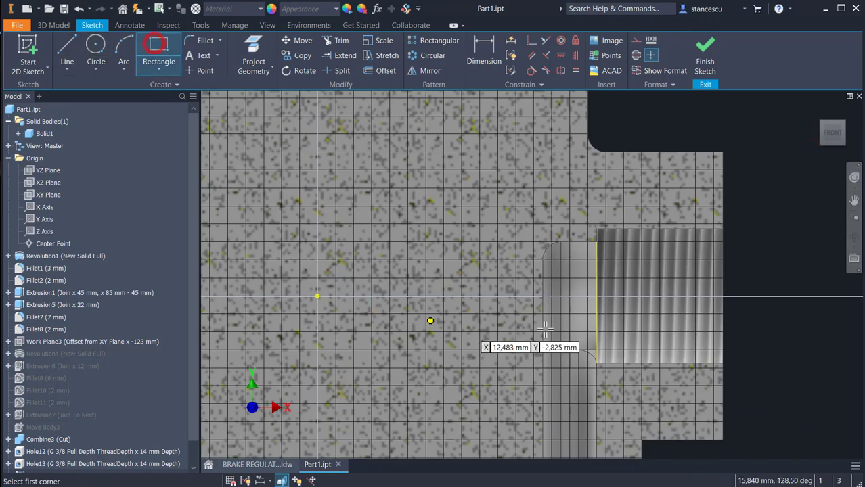
{"action": "left_click", "coordinate": [596, 296]}
{"action": "left_click", "coordinate": [619, 216]}
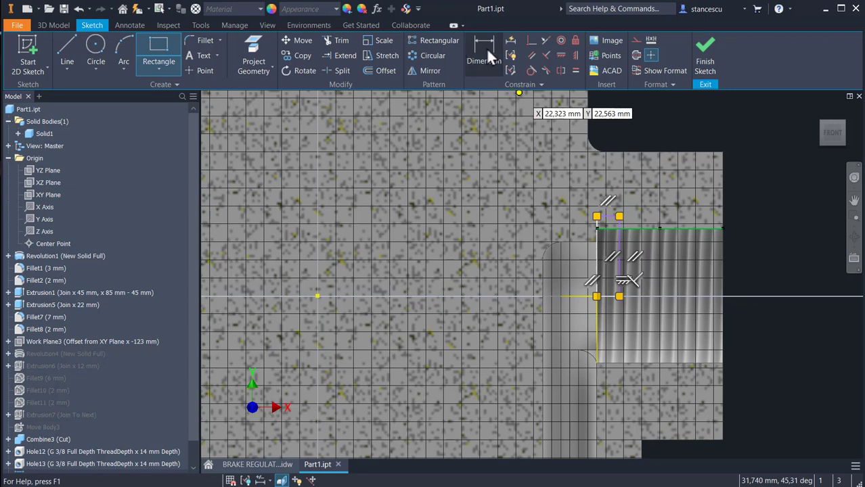
Step: Dimension the rectangle's width along the port axis as 2 mm
{"action": "left_click", "coordinate": [489, 58]}
{"action": "left_click", "coordinate": [606, 217]}
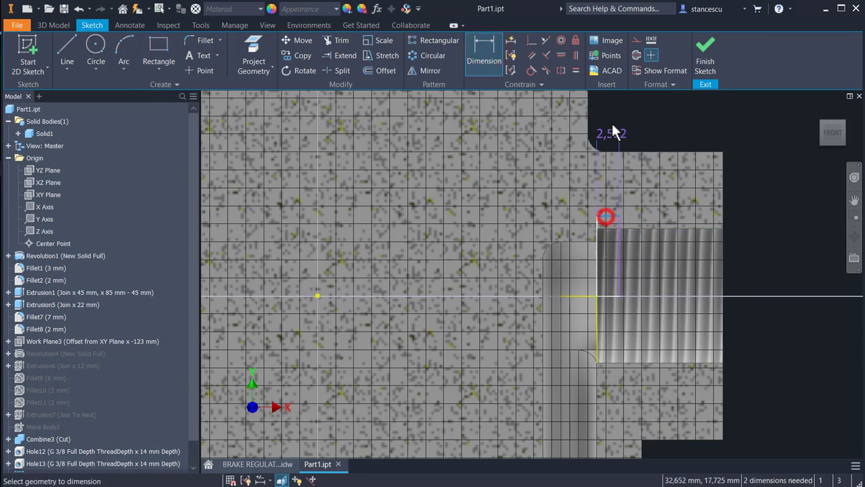
{"action": "left_click", "coordinate": [610, 119]}
{"action": "type", "text": "2"}
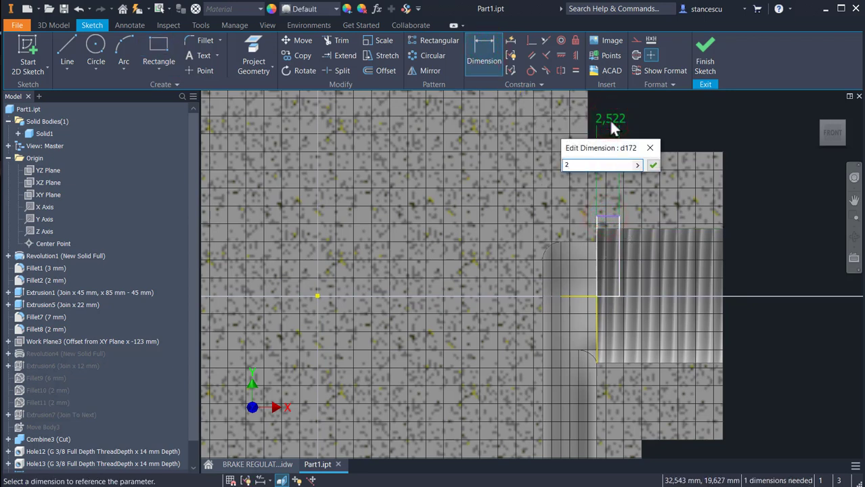
{"action": "key", "text": "Return"}
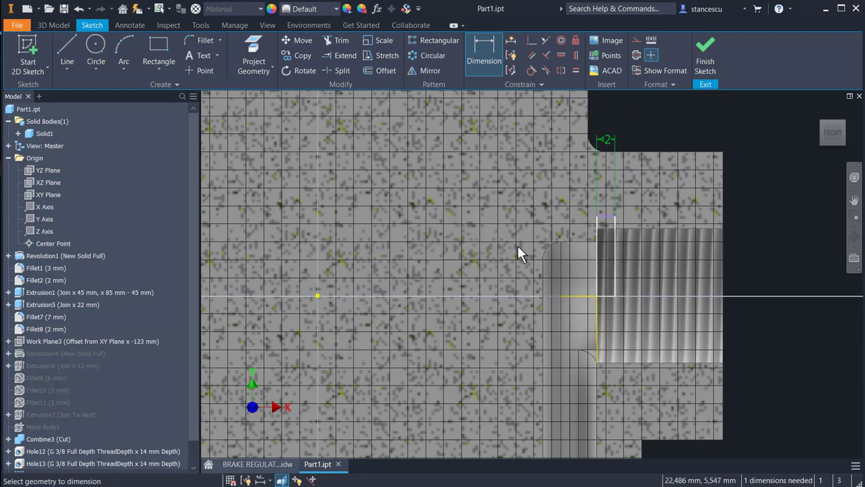
{"action": "key", "text": "Escape"}
Step: Convert the rectangle's side lying on the port axis to a centerline
{"action": "left_click", "coordinate": [605, 297]}
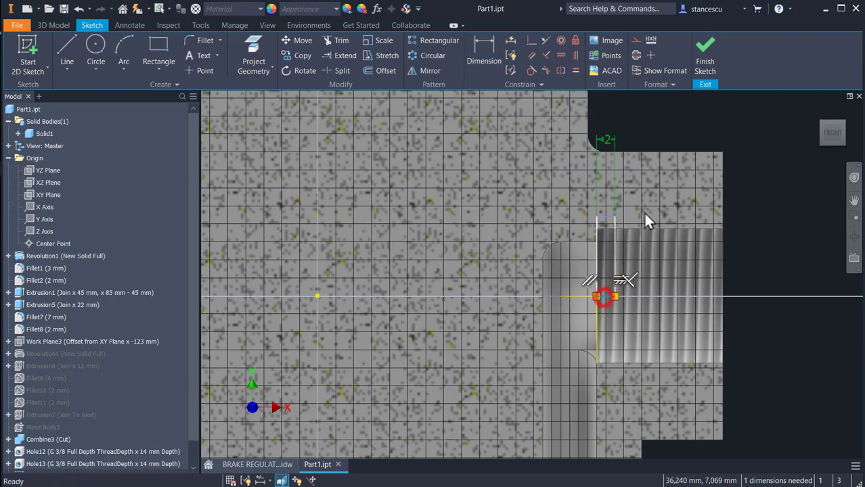
{"action": "left_click", "coordinate": [636, 56]}
{"action": "key", "text": "Escape"}
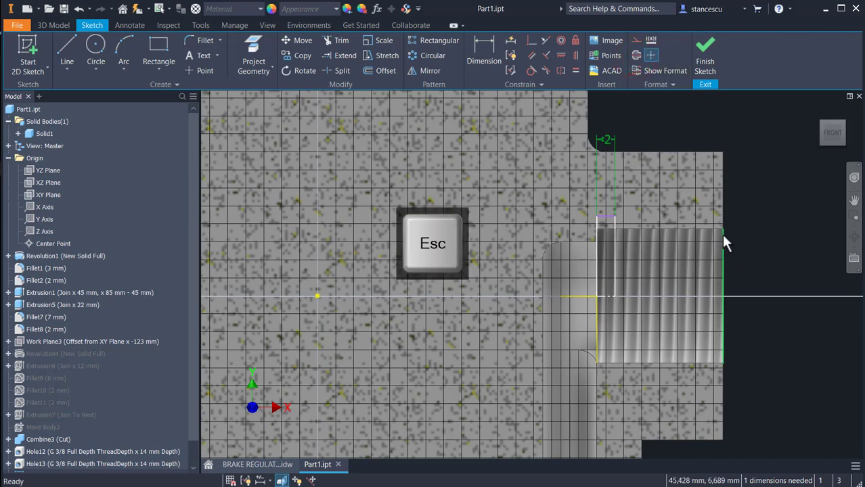
Step: Dimension the rectangle's outer side from the centerline as a 17 mm diameter
{"action": "left_click", "coordinate": [482, 49]}
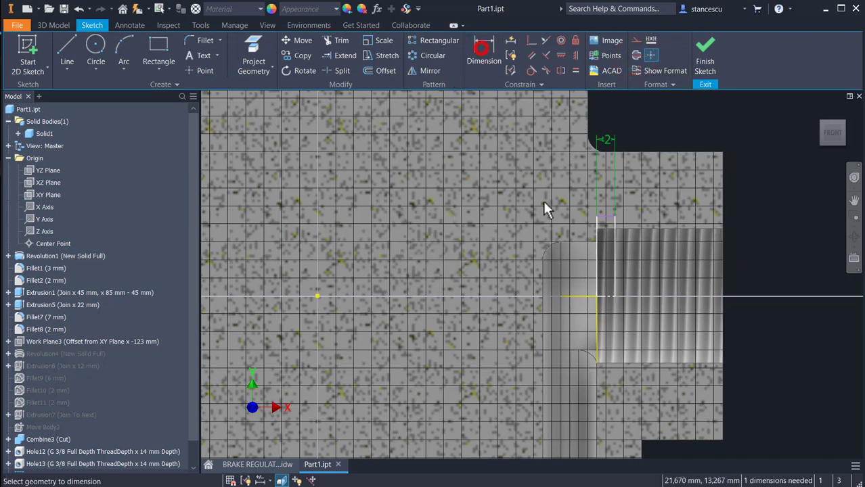
{"action": "left_click", "coordinate": [606, 215]}
{"action": "left_click", "coordinate": [606, 295]}
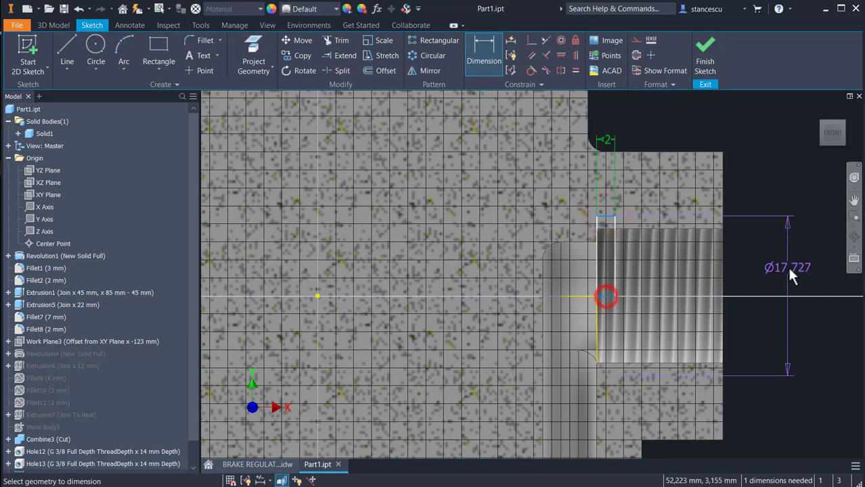
{"action": "left_click", "coordinate": [787, 267]}
{"action": "type", "text": "1"}
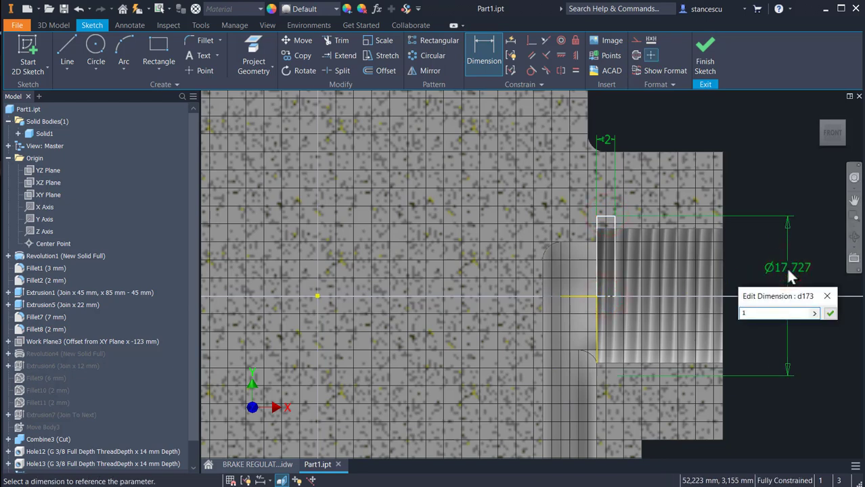
{"action": "type", "text": "7"}
{"action": "key", "text": "Return"}
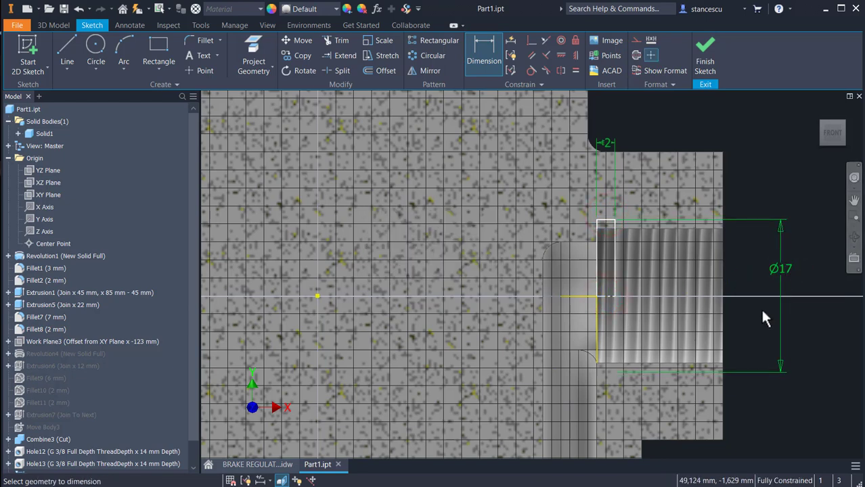
Step: Sketch a second rectangle at the inner end of the opposite threaded port, from the port axis to just beyond the thread
{"action": "scroll", "coordinate": [745, 311], "scroll_direction": "down", "scroll_amount": 3}
{"action": "scroll", "coordinate": [731, 298], "scroll_direction": "up", "scroll_amount": 1}
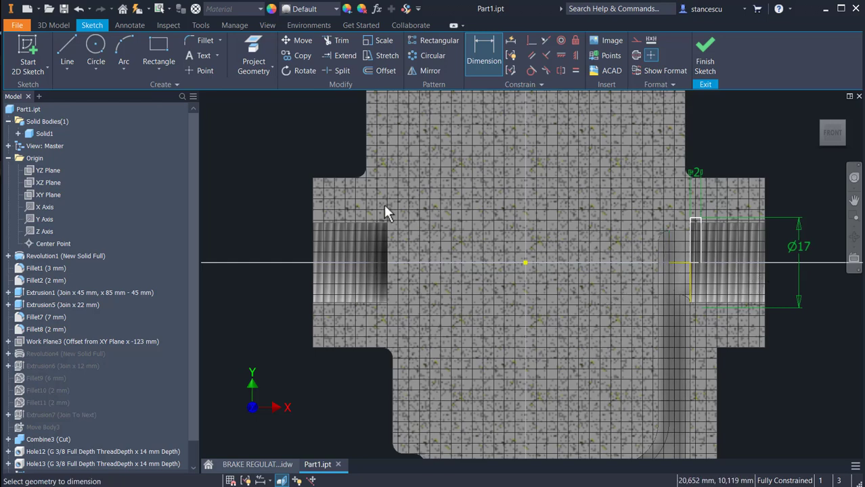
{"action": "left_click", "coordinate": [157, 50]}
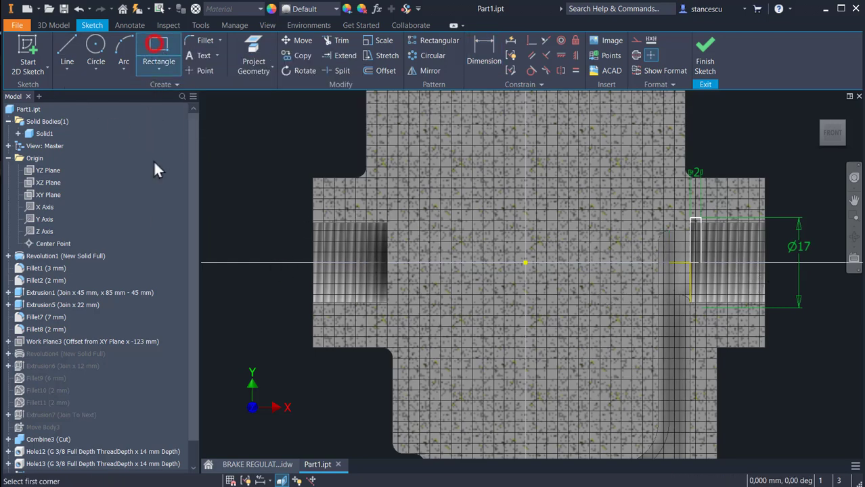
{"action": "left_click", "coordinate": [386, 264]}
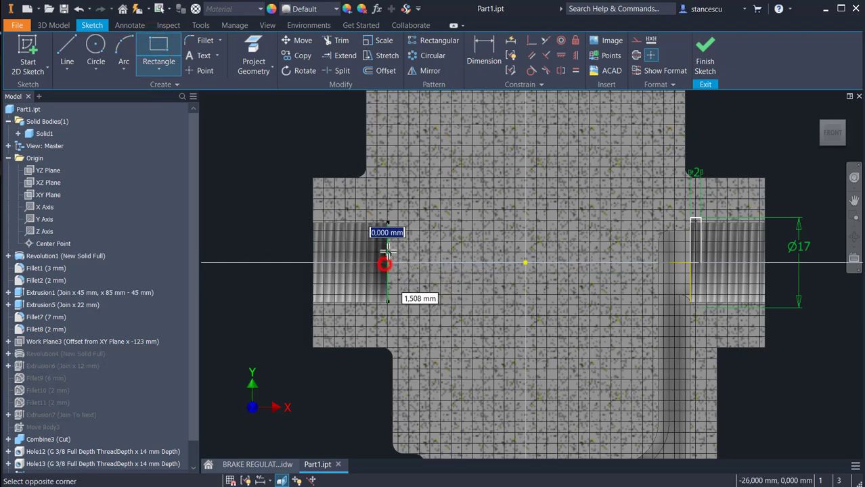
{"action": "left_click", "coordinate": [367, 213]}
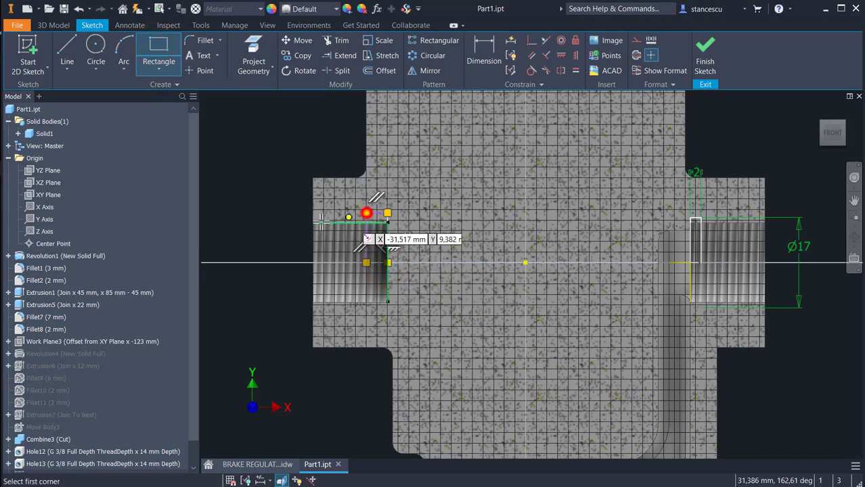
Step: Make the second rectangle's upper side equal in length to the upper side of the dimensioned rectangle
{"action": "left_click", "coordinate": [574, 71]}
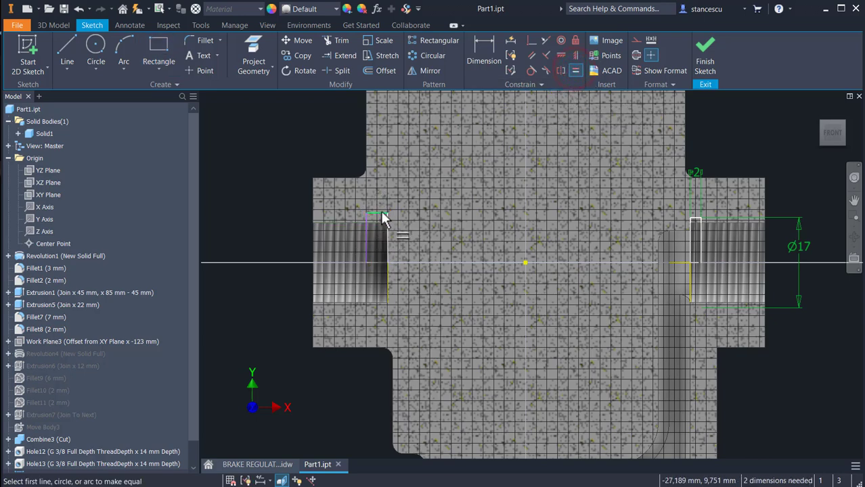
{"action": "left_click", "coordinate": [380, 212]}
{"action": "left_click", "coordinate": [694, 218]}
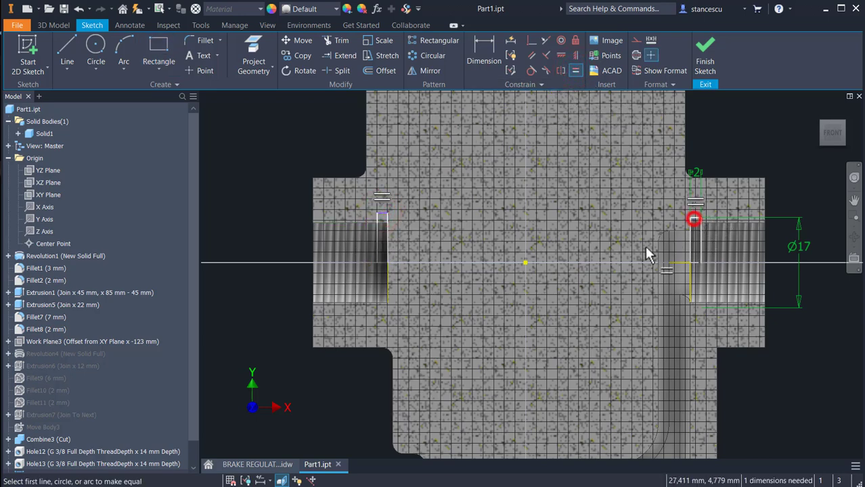
Step: Constrain the upper sides of the two rectangles to be collinear
{"action": "left_click", "coordinate": [541, 39]}
{"action": "scroll", "coordinate": [379, 220], "scroll_direction": "up", "scroll_amount": 3}
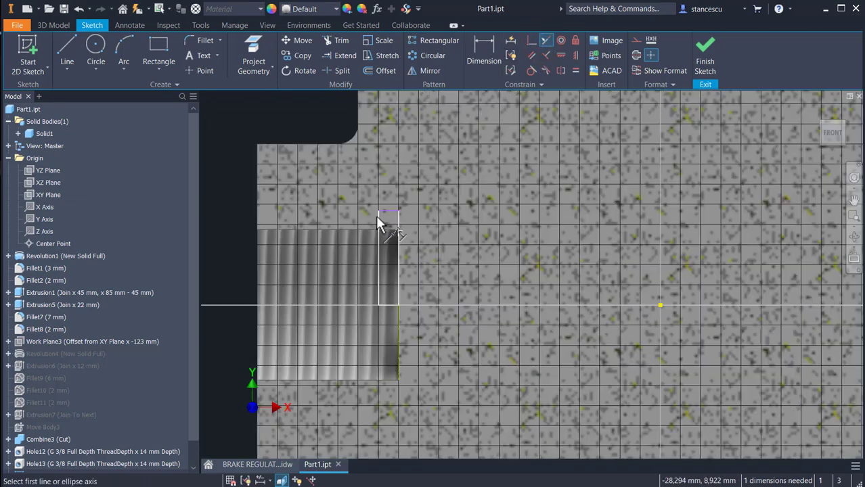
{"action": "left_click", "coordinate": [382, 212]}
{"action": "middle_click_drag", "start_coordinate": [588, 223], "coordinate": [306, 240]}
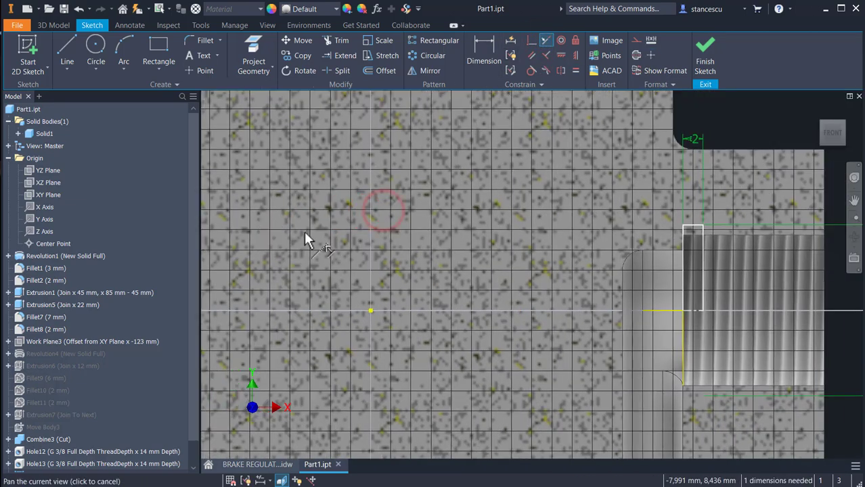
{"action": "left_click", "coordinate": [691, 226]}
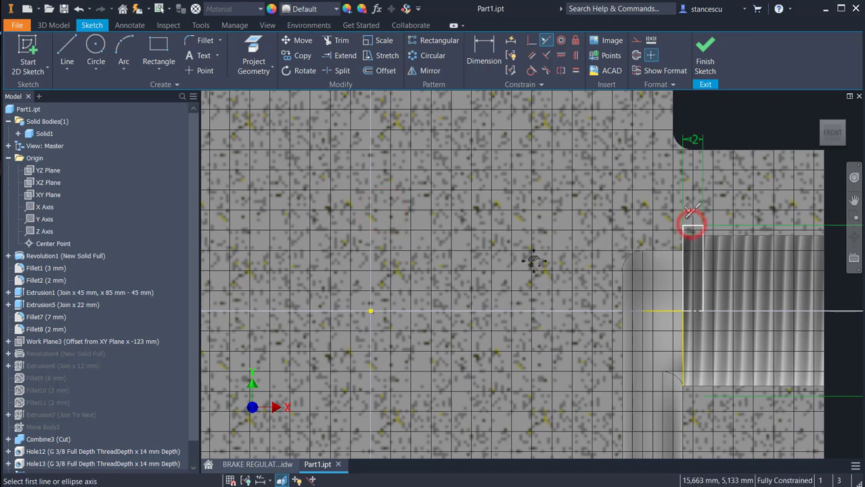
Step: Check both groove rectangles at the threaded side ports and finish the sketch
{"action": "middle_click_drag", "start_coordinate": [534, 261], "coordinate": [598, 245]}
{"action": "scroll", "coordinate": [598, 245], "scroll_direction": "down", "scroll_amount": 2}
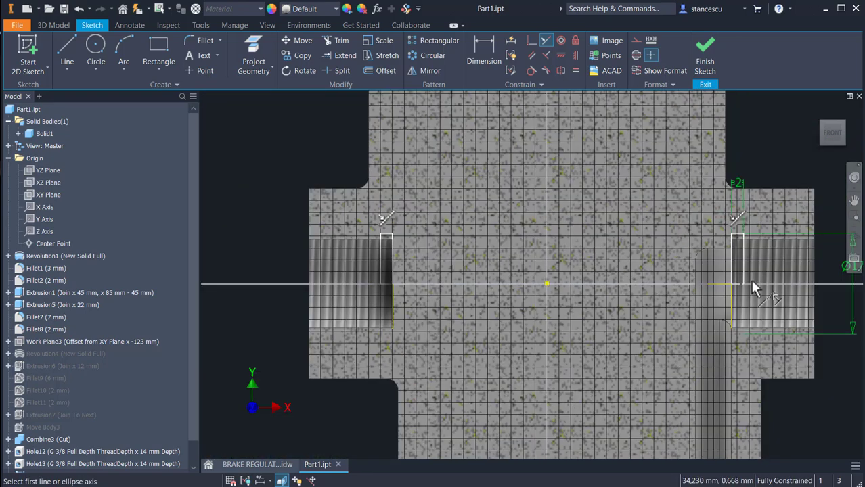
{"action": "scroll", "coordinate": [751, 282], "scroll_direction": "up", "scroll_amount": 4}
{"action": "scroll", "coordinate": [604, 282], "scroll_direction": "down", "scroll_amount": 3}
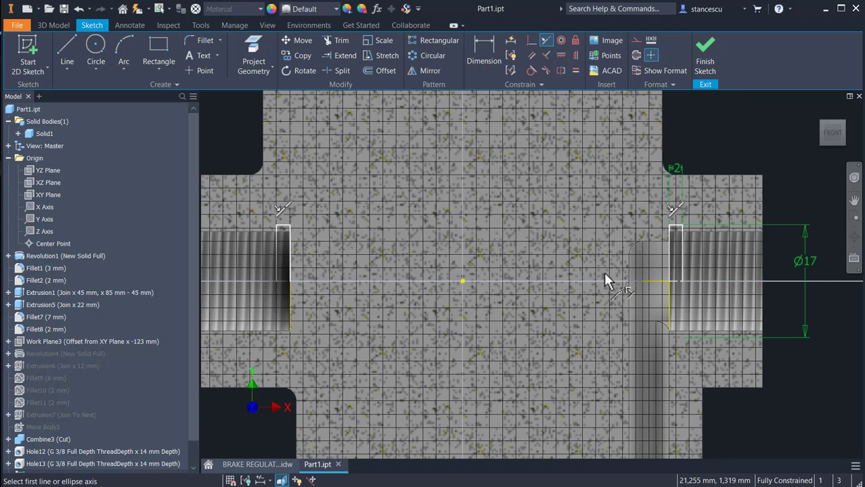
{"action": "left_click", "coordinate": [704, 59]}
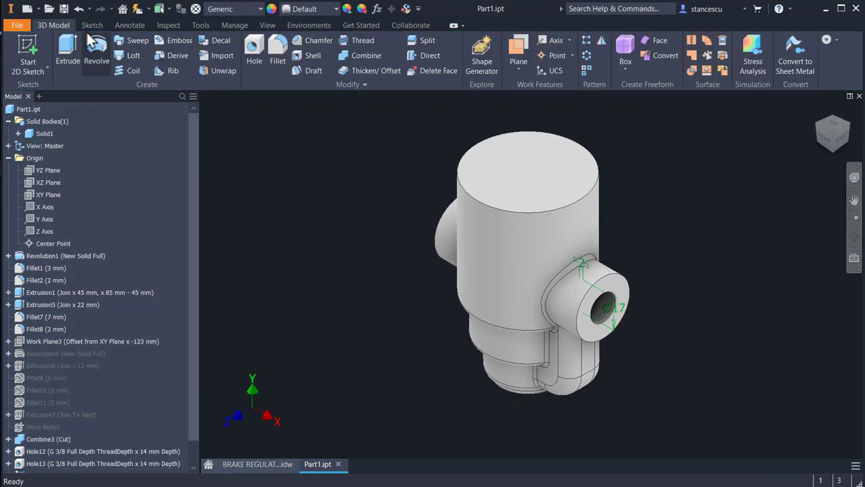
Step: Revolve both groove rectangles a full 360 degrees about the port centerline, cutting them from the body
{"action": "left_click", "coordinate": [96, 49]}
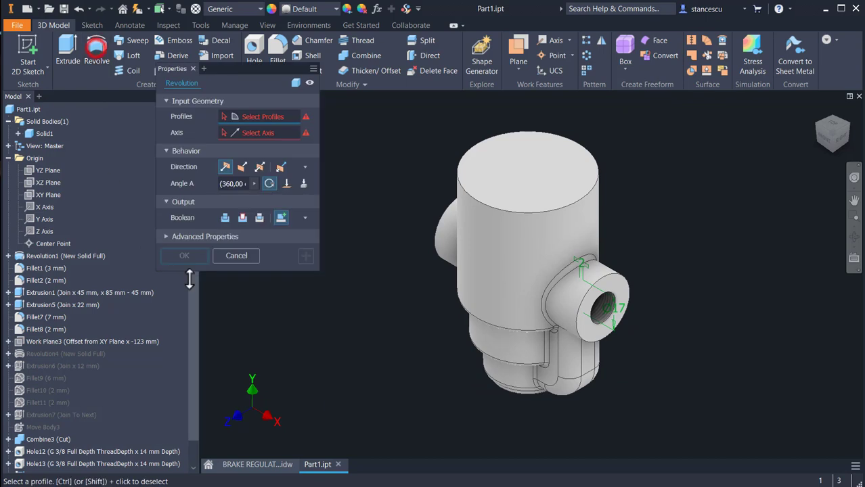
{"action": "left_click", "coordinate": [579, 285]}
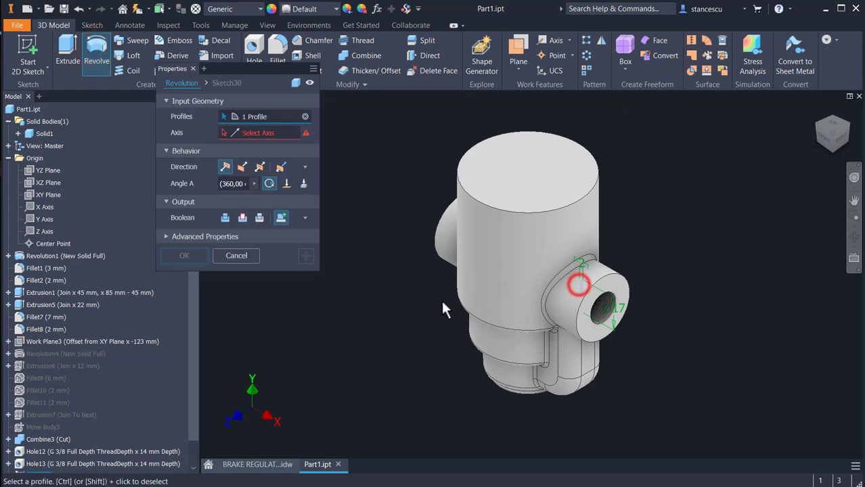
{"action": "middle_click_drag", "start_coordinate": [414, 300], "coordinate": [464, 309], "text": "shift"}
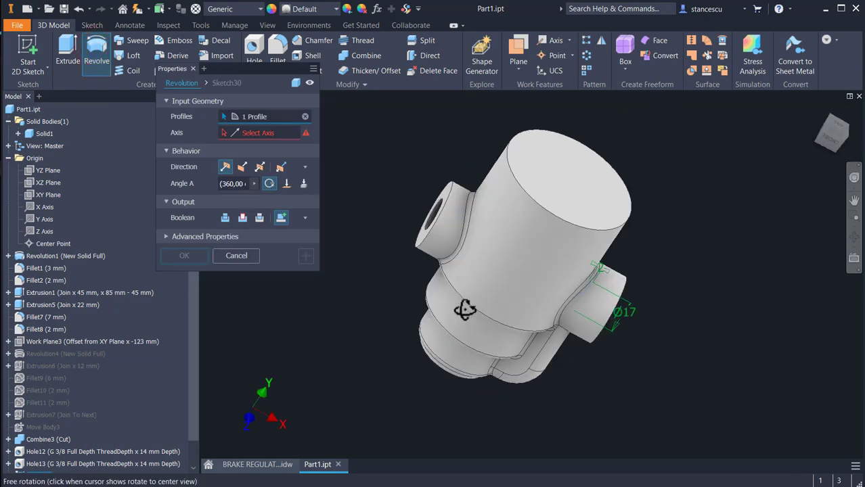
{"action": "left_click", "coordinate": [464, 228]}
{"action": "mouse_move", "coordinate": [400, 296]}
{"action": "middle_mouse_down", "text": "shift"}
{"action": "mouse_move", "coordinate": [358, 291]}
{"action": "mouse_move", "coordinate": [371, 306]}
{"action": "middle_mouse_up", "text": "shift"}
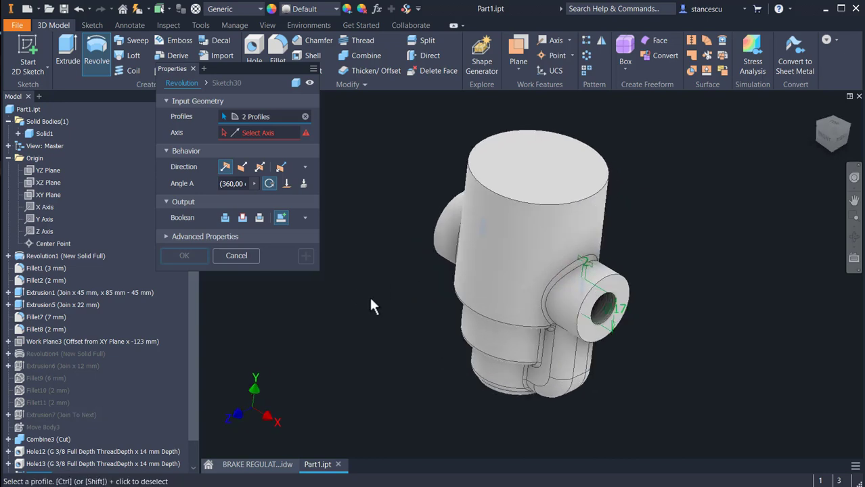
{"action": "left_click", "coordinate": [246, 135]}
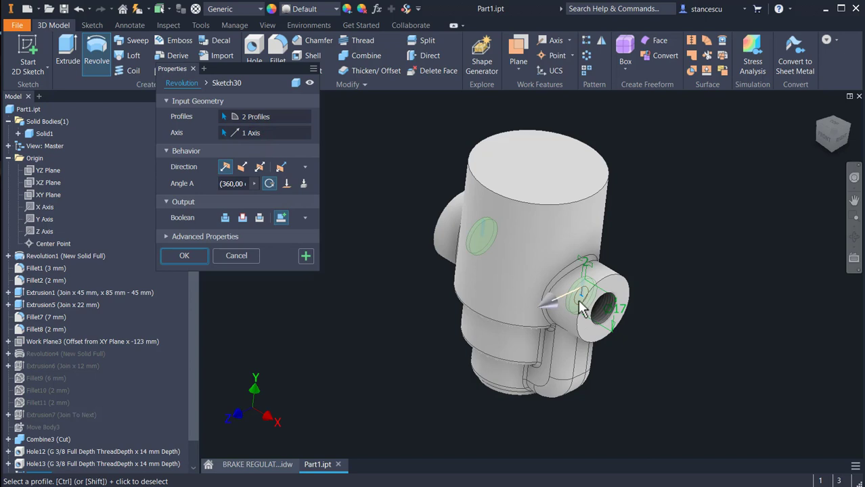
{"action": "scroll", "coordinate": [580, 308], "scroll_direction": "up", "scroll_amount": 3}
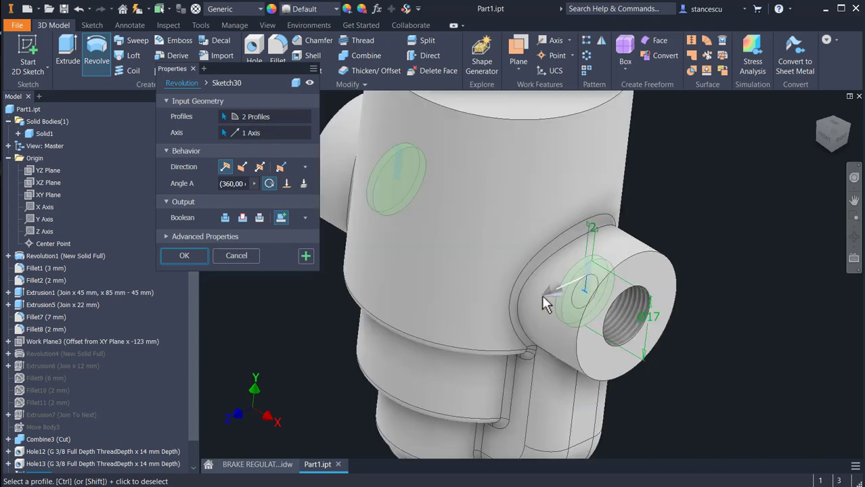
{"action": "left_click", "coordinate": [242, 218]}
{"action": "left_click", "coordinate": [195, 256]}
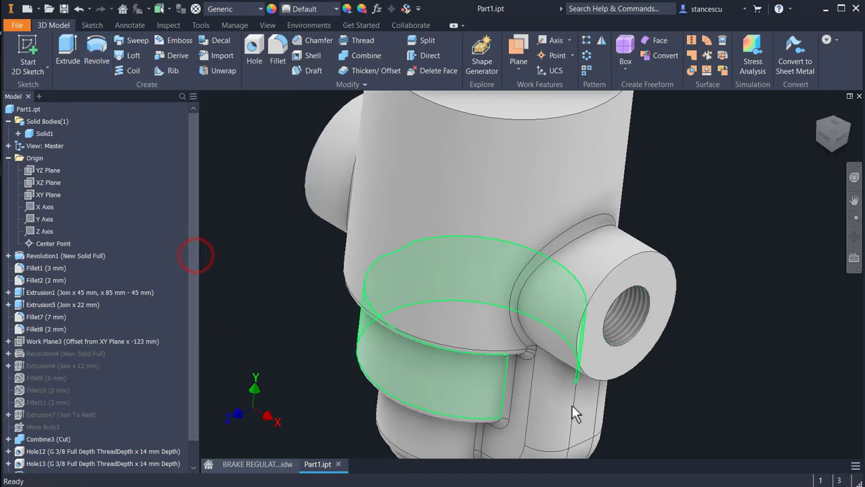
{"action": "middle_click_drag", "start_coordinate": [573, 409], "coordinate": [667, 341], "text": "shift"}
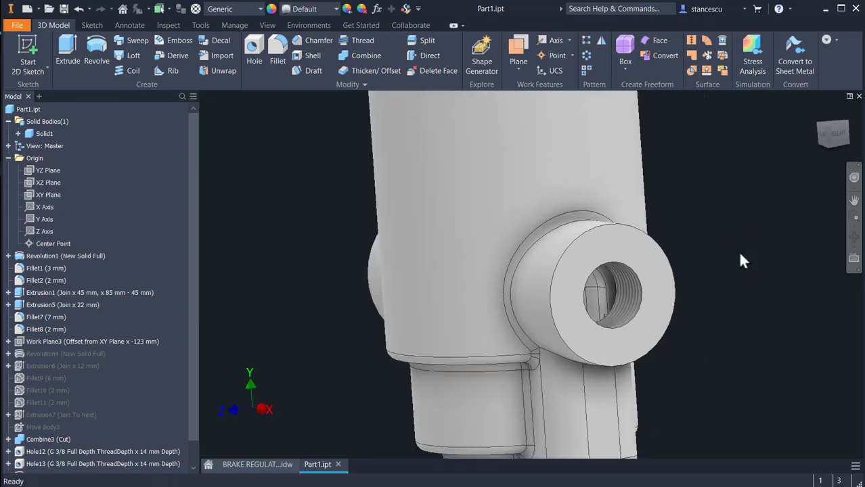
{"action": "key", "text": "F6"}
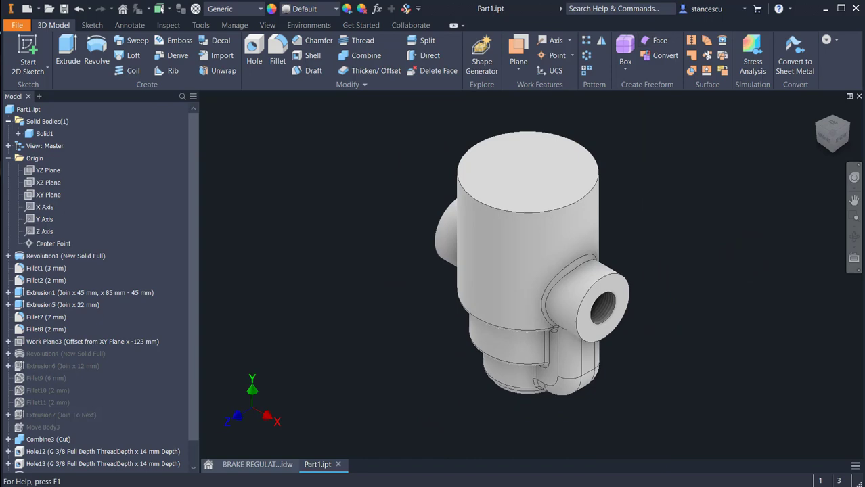
Step: Switch to the BRAKE REGULATOR BODY drawing and examine section B-B for the small passage between the side port and the main bore
{"action": "left_click", "coordinate": [268, 466]}
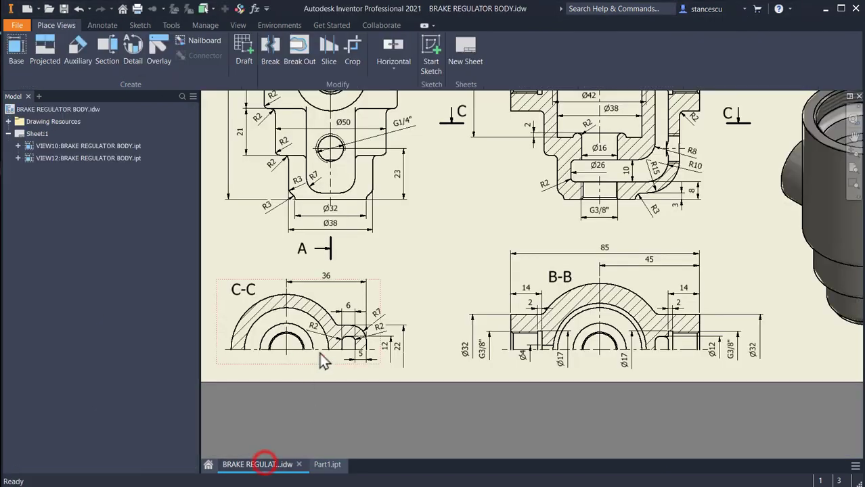
{"action": "middle_click_drag", "start_coordinate": [413, 210], "coordinate": [449, 348]}
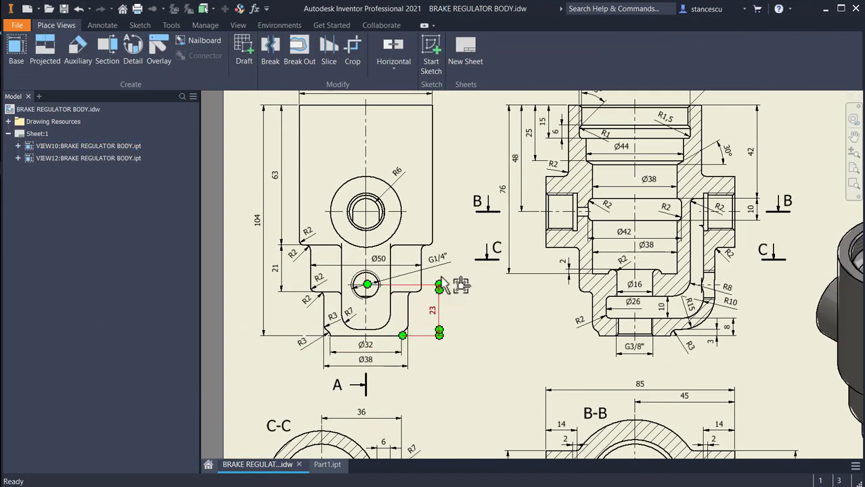
{"action": "scroll", "coordinate": [596, 215], "scroll_direction": "up", "scroll_amount": 3}
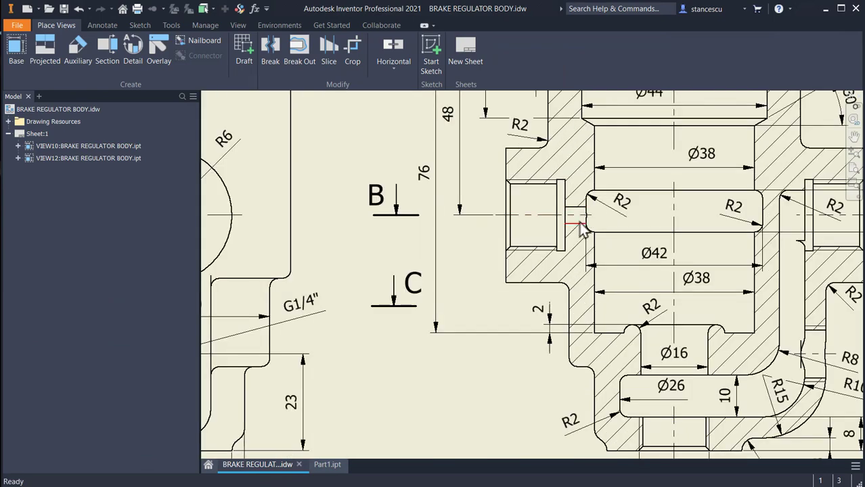
{"action": "scroll", "coordinate": [523, 282], "scroll_direction": "down", "scroll_amount": 3}
{"action": "middle_click_drag", "start_coordinate": [509, 320], "coordinate": [497, 240]}
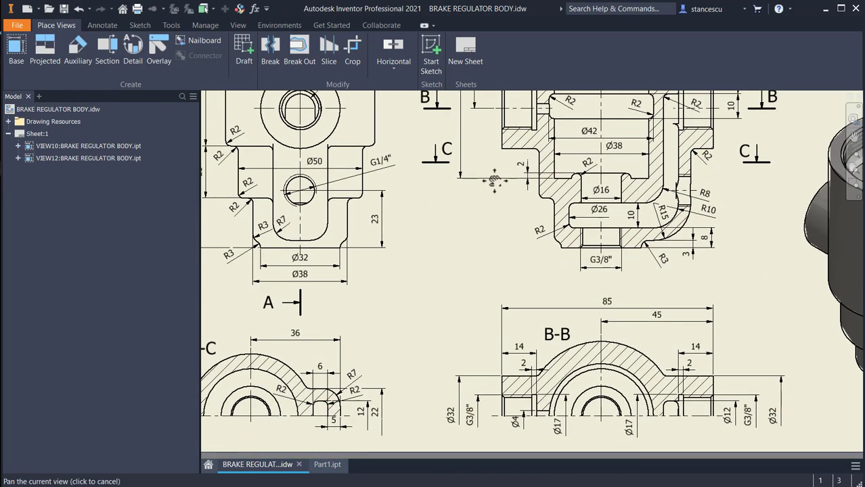
{"action": "mouse_move", "coordinate": [478, 285]}
{"action": "middle_mouse_down"}
{"action": "mouse_move", "coordinate": [495, 298]}
{"action": "mouse_move", "coordinate": [511, 333]}
{"action": "mouse_move", "coordinate": [357, 304]}
{"action": "mouse_move", "coordinate": [321, 216]}
{"action": "mouse_move", "coordinate": [387, 183]}
{"action": "middle_mouse_up"}
{"action": "scroll", "coordinate": [423, 383], "scroll_direction": "up", "scroll_amount": 3}
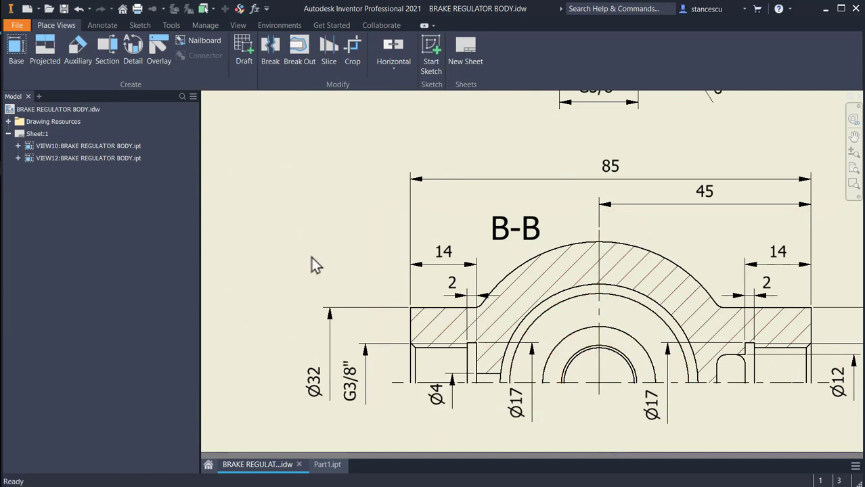
{"action": "middle_click_drag", "start_coordinate": [317, 265], "coordinate": [344, 207]}
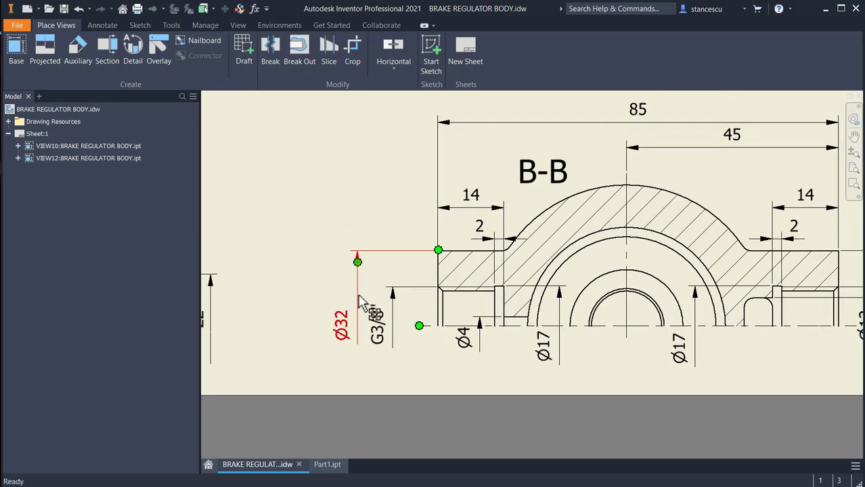
Step: Return to Part1.ipt and place a hole on the end face of the shorter side port, concentric with its outer edge
{"action": "left_click", "coordinate": [324, 463]}
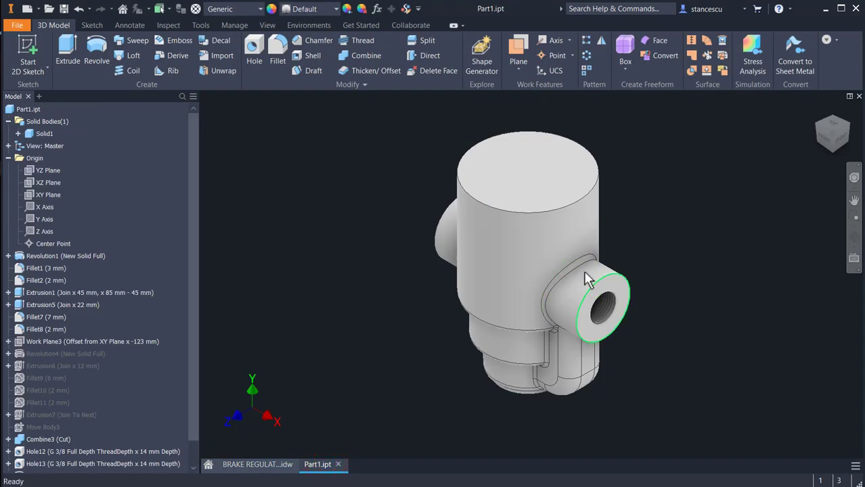
{"action": "left_click", "coordinate": [263, 43]}
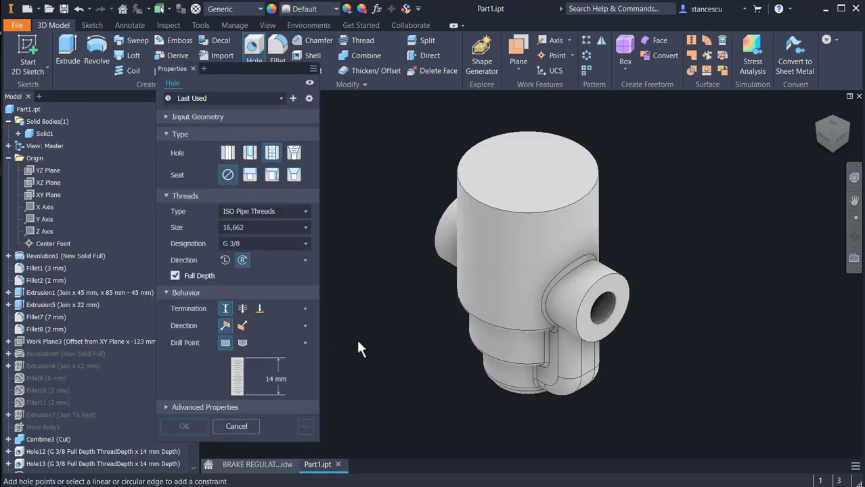
{"action": "middle_click_drag", "start_coordinate": [364, 323], "coordinate": [428, 344], "text": "shift"}
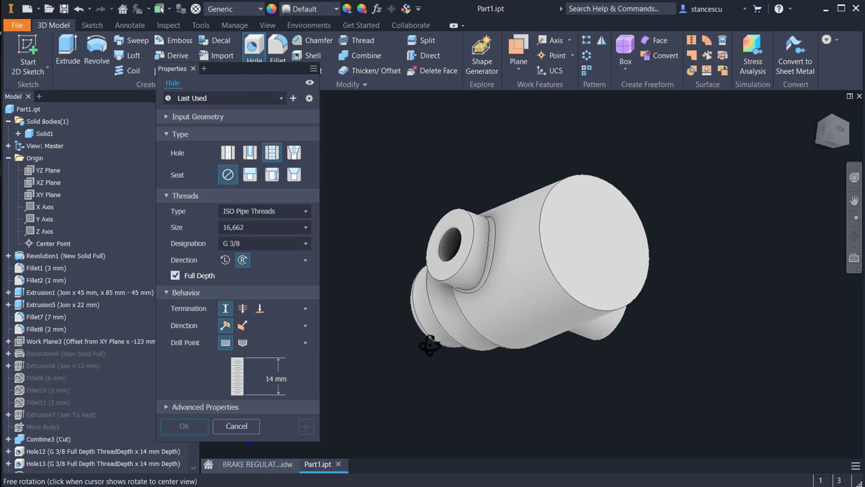
{"action": "left_click", "coordinate": [438, 272]}
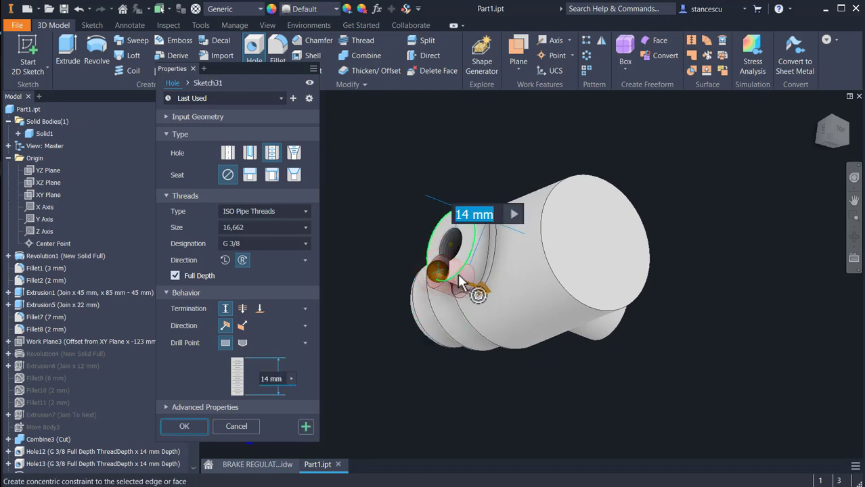
{"action": "left_click", "coordinate": [424, 283]}
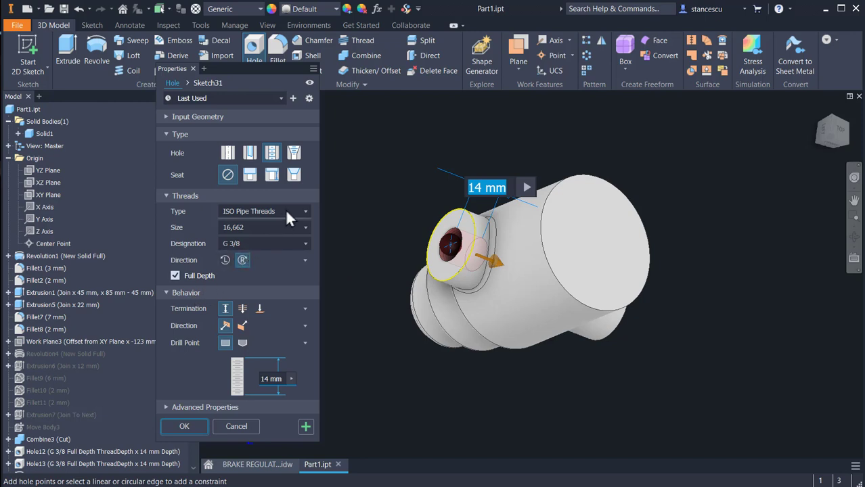
Step: Make it a simple hole without a seat and with an angled drill point
{"action": "left_click", "coordinate": [227, 153]}
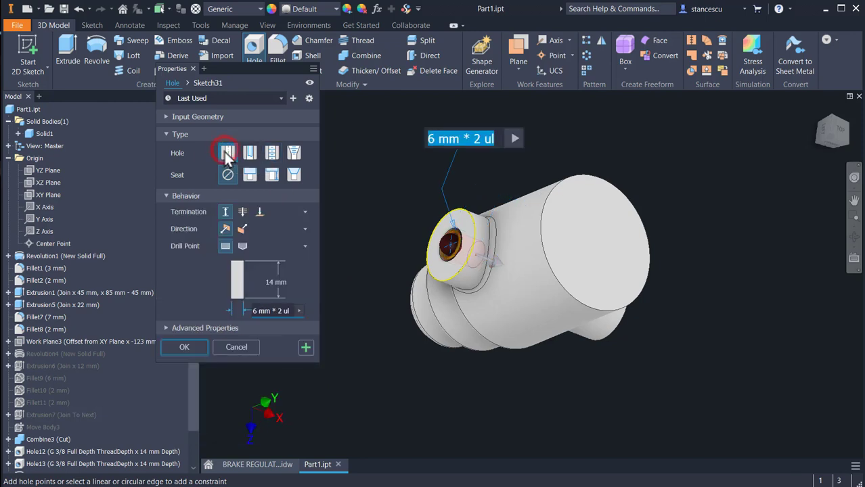
{"action": "left_click", "coordinate": [230, 172]}
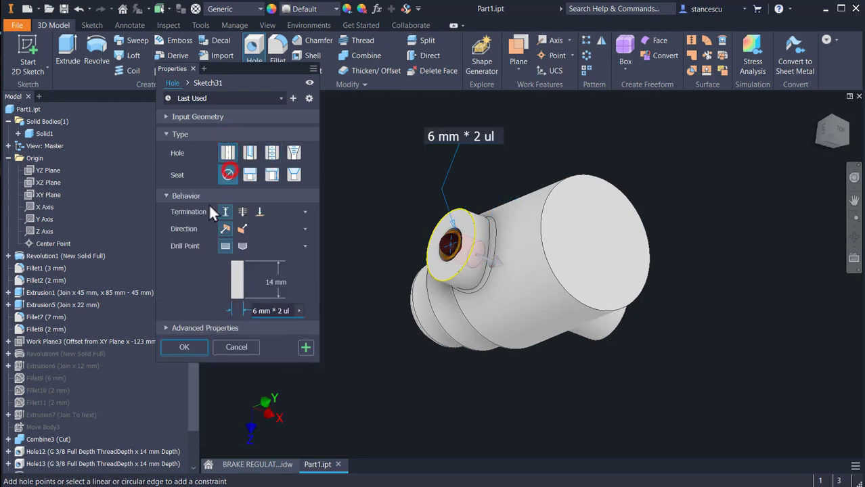
{"action": "left_click", "coordinate": [242, 247]}
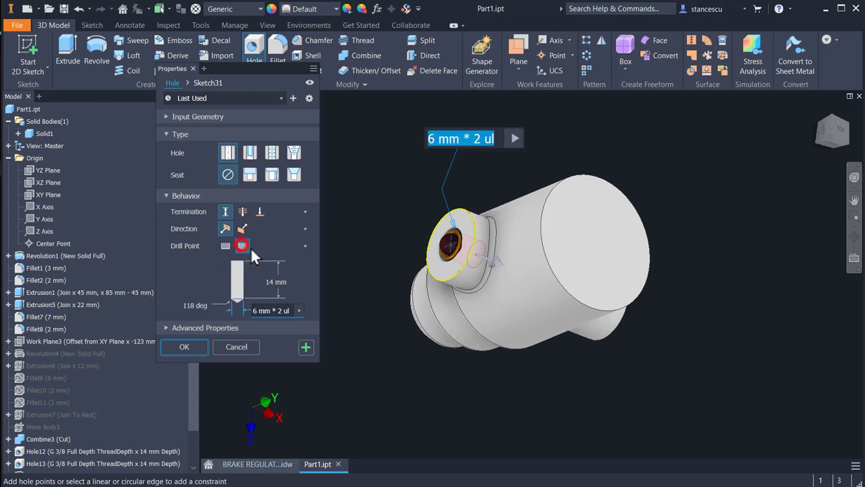
Step: Terminate the hole at the YZ Plane and create it with a diameter of 4 mm
{"action": "left_click", "coordinate": [260, 211]}
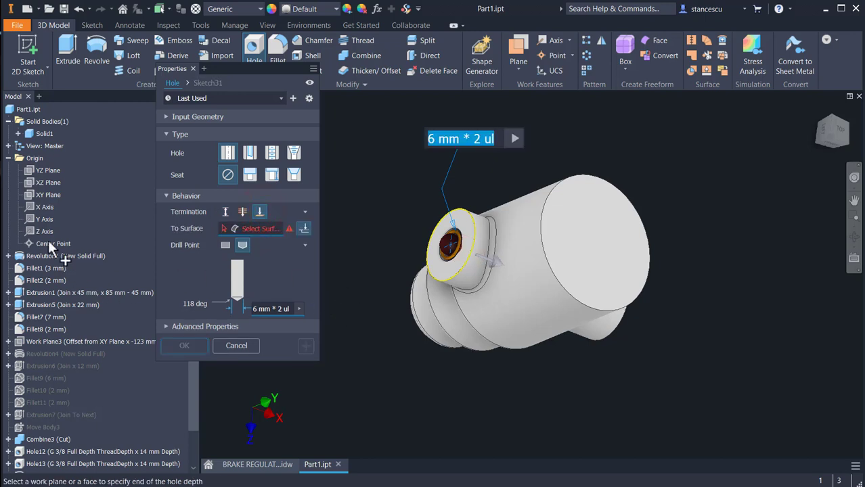
{"action": "left_click", "coordinate": [47, 171]}
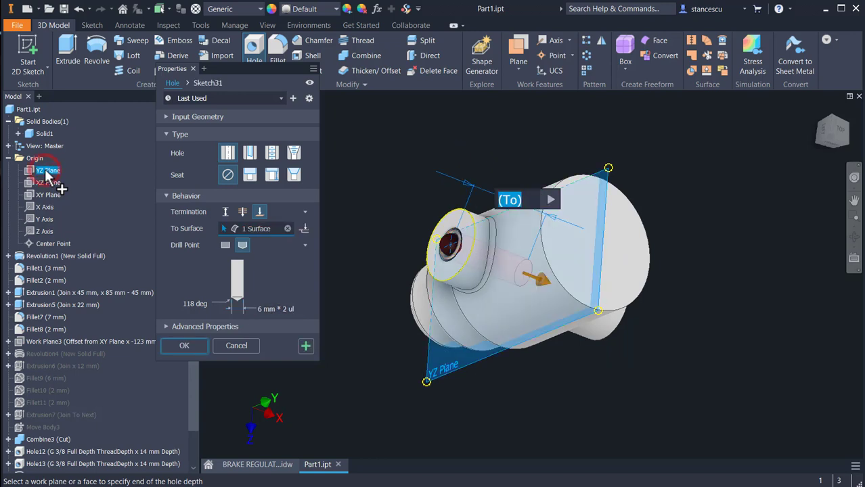
{"action": "left_click", "coordinate": [275, 309]}
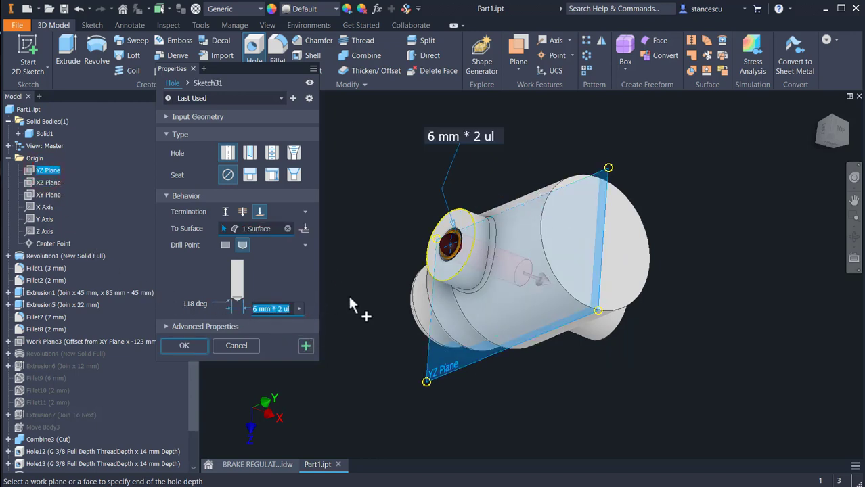
{"action": "type", "text": "4"}
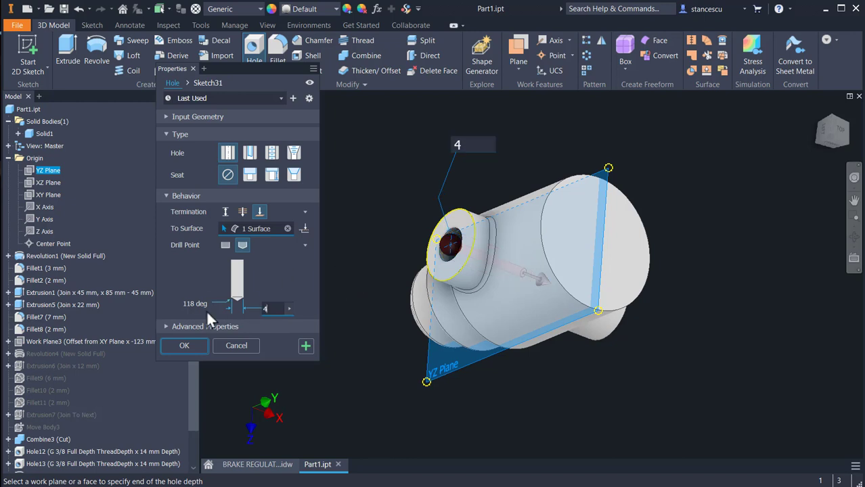
{"action": "left_click", "coordinate": [180, 346]}
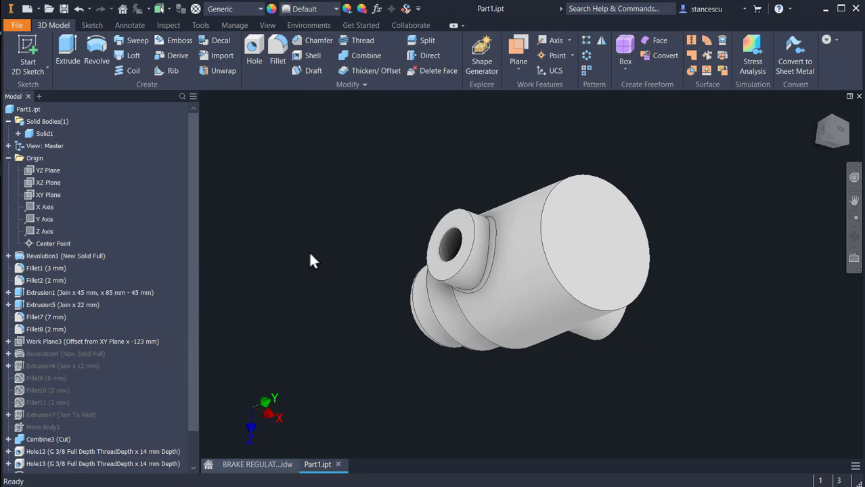
Step: Switch to the BRAKE REGULATOR BODY drawing and examine the thread and undercut dimensions at the upper end of section A-A
{"action": "left_click", "coordinate": [256, 465]}
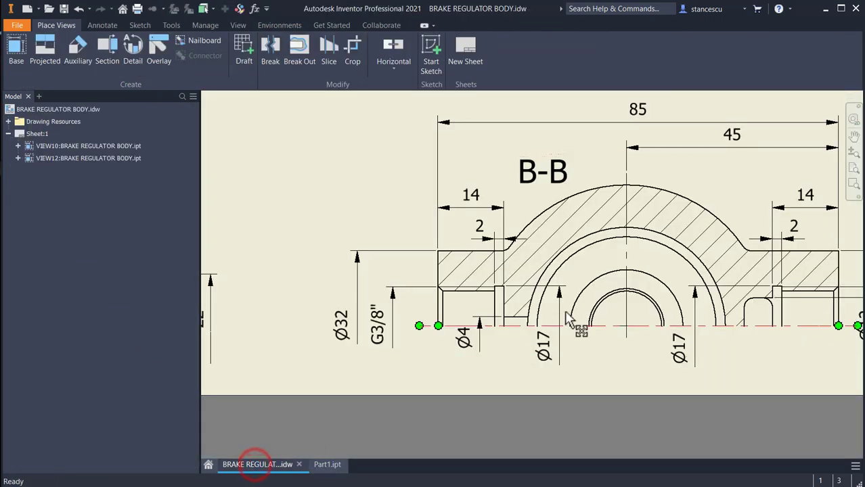
{"action": "scroll", "coordinate": [611, 252], "scroll_direction": "up", "scroll_amount": 10}
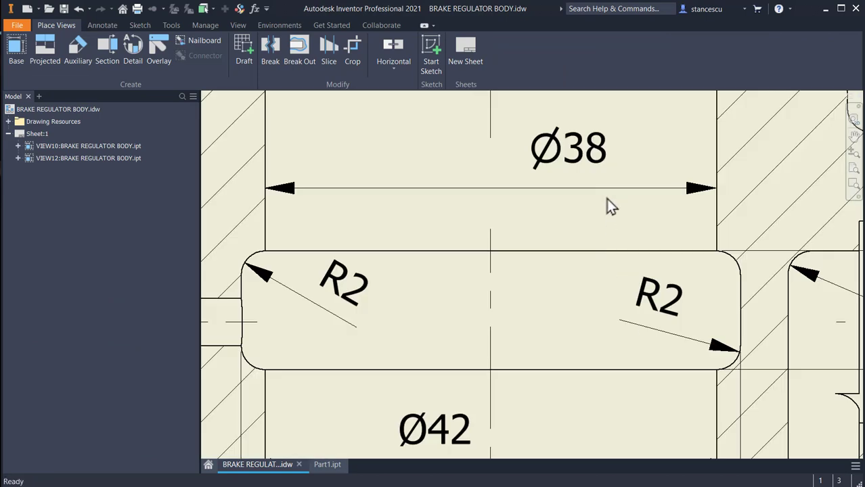
{"action": "middle_click_drag", "start_coordinate": [611, 122], "coordinate": [588, 434]}
{"action": "scroll", "coordinate": [560, 200], "scroll_direction": "down", "scroll_amount": 2}
{"action": "middle_click_drag", "start_coordinate": [559, 203], "coordinate": [618, 371]}
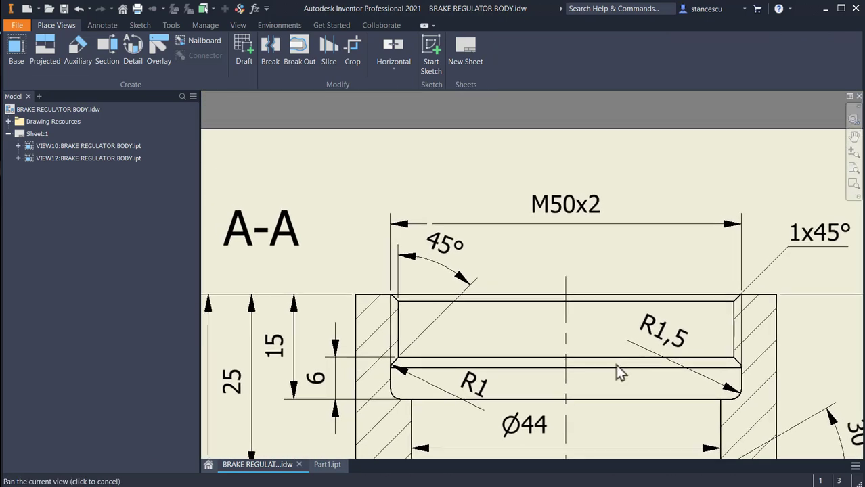
{"action": "left_click", "coordinate": [541, 214]}
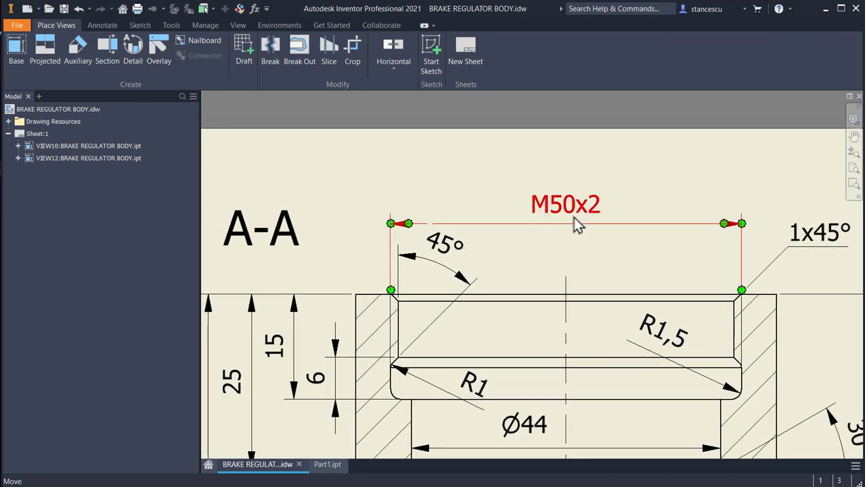
Step: Check the thread depth in section A-A and place a hole in Part1.ipt on the body's large upper end face, concentric with its outer edge
{"action": "key", "text": "Escape"}
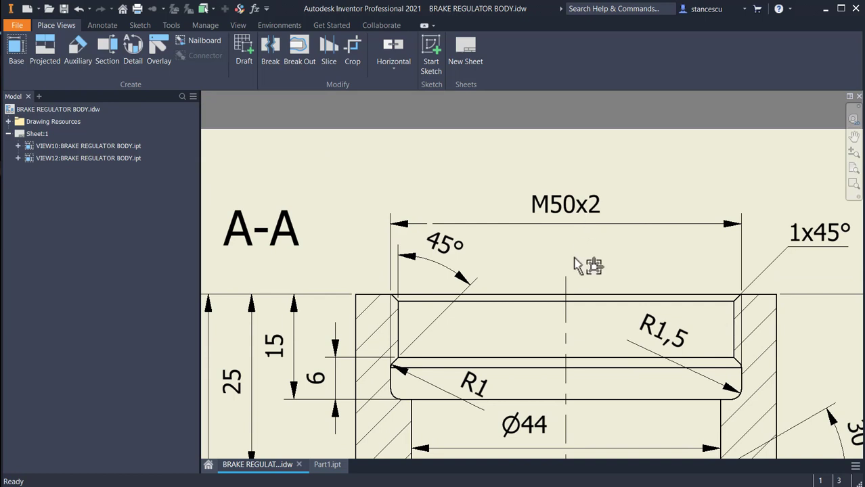
{"action": "middle_click_drag", "start_coordinate": [535, 340], "coordinate": [585, 245]}
{"action": "left_click", "coordinate": [330, 250]}
{"action": "key", "text": "Escape"}
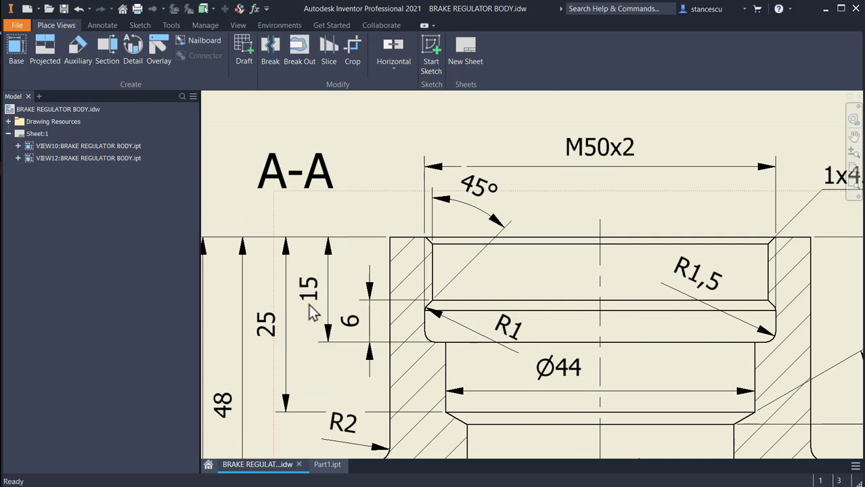
{"action": "left_click", "coordinate": [323, 466]}
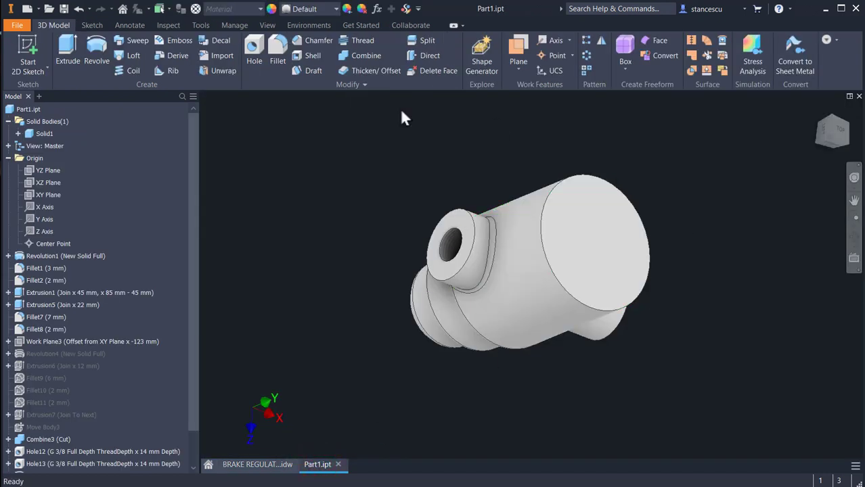
{"action": "left_click", "coordinate": [254, 46]}
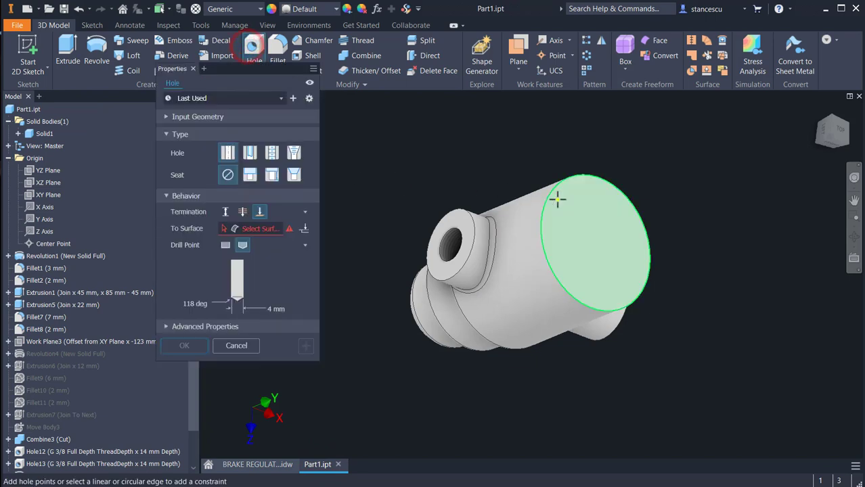
{"action": "left_click", "coordinate": [594, 226]}
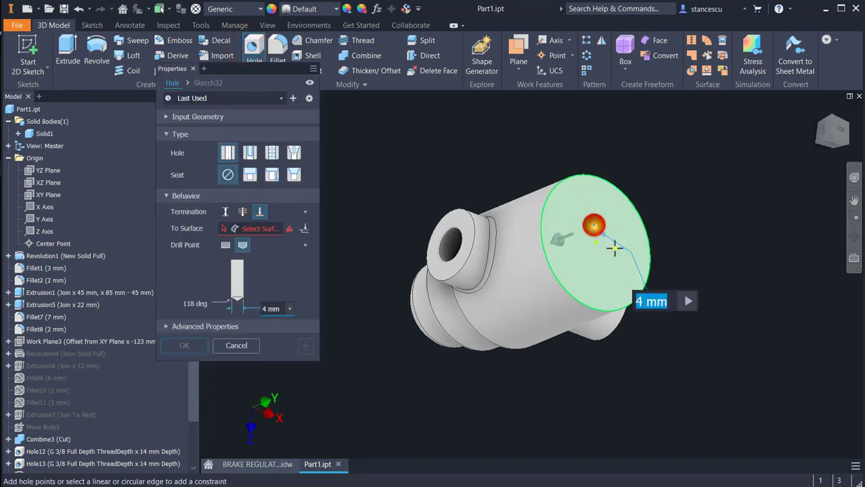
{"action": "left_click", "coordinate": [644, 224]}
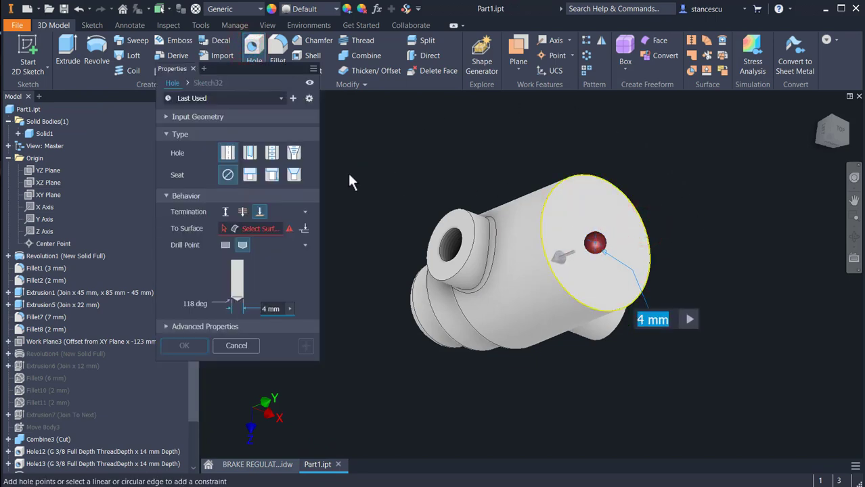
Step: Make it a tapped hole with ISO Metric profile threads, size 50 and designation M50x2
{"action": "left_click", "coordinate": [273, 154]}
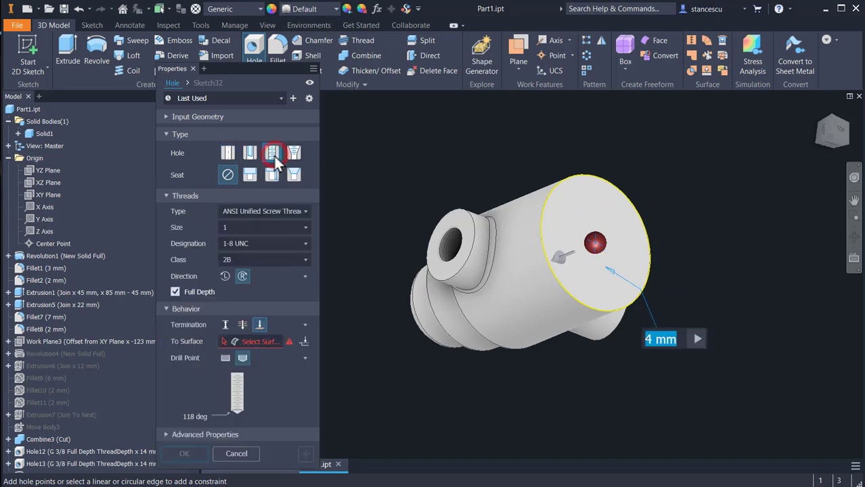
{"action": "left_click", "coordinate": [245, 211]}
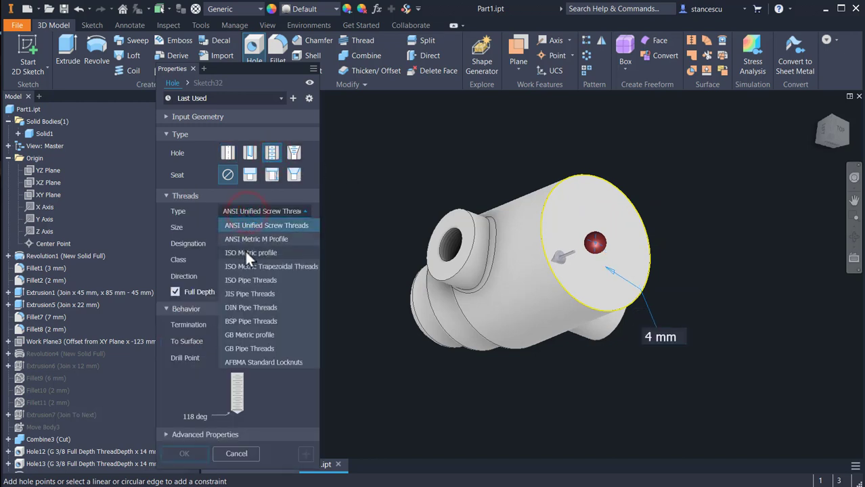
{"action": "left_click", "coordinate": [245, 252]}
{"action": "left_click", "coordinate": [251, 227]}
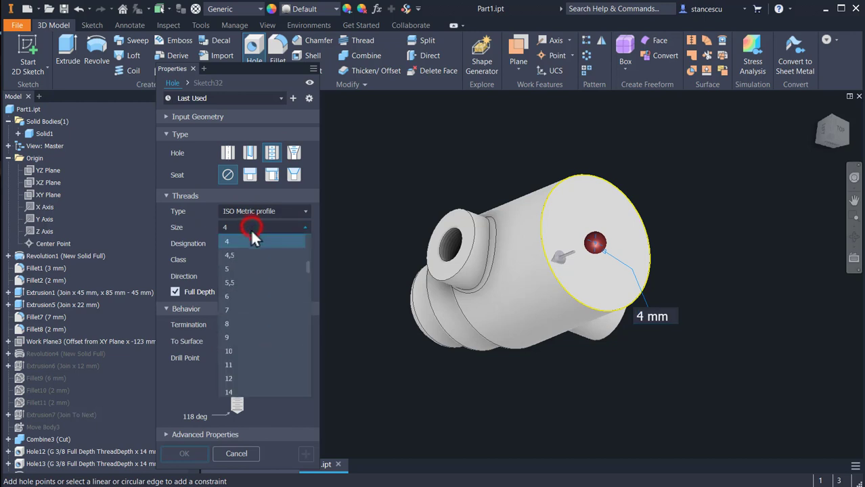
{"action": "scroll", "coordinate": [265, 278], "scroll_direction": "down", "scroll_amount": 6}
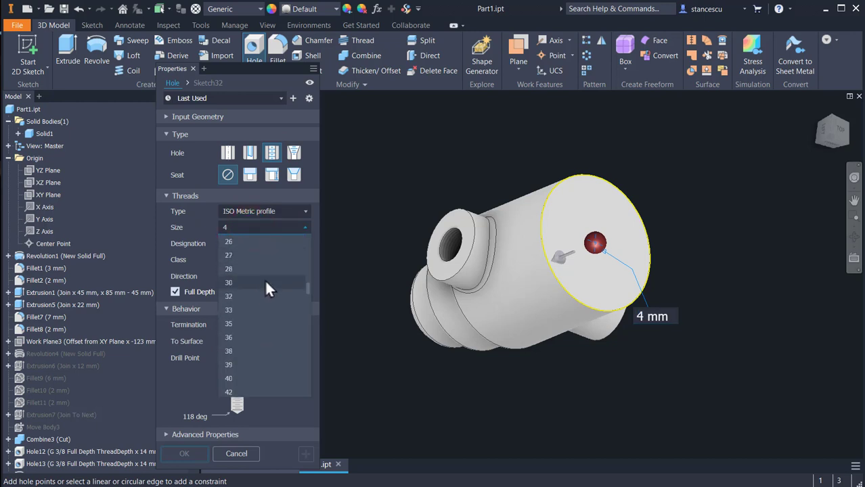
{"action": "scroll", "coordinate": [264, 279], "scroll_direction": "down", "scroll_amount": 3}
{"action": "left_click", "coordinate": [247, 320]}
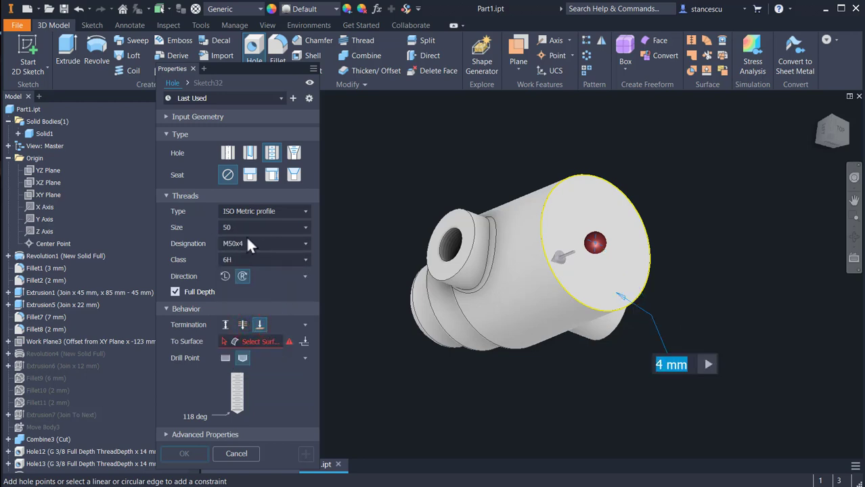
{"action": "left_click", "coordinate": [303, 245]}
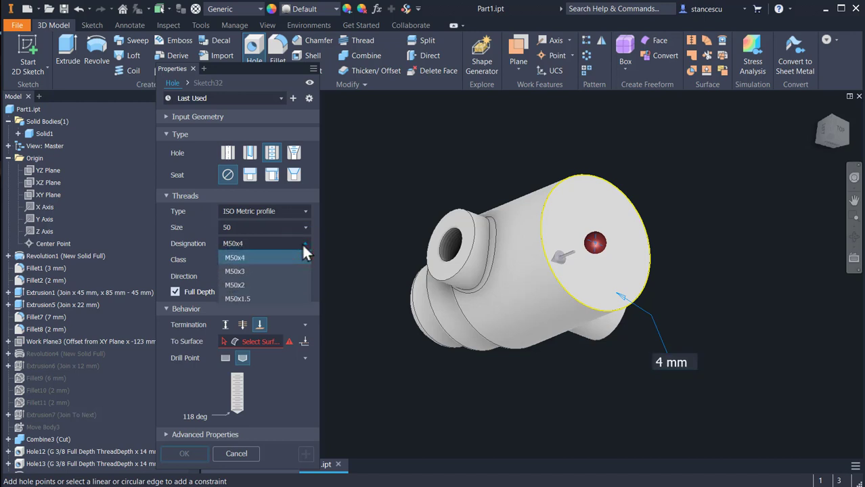
{"action": "left_click", "coordinate": [233, 284]}
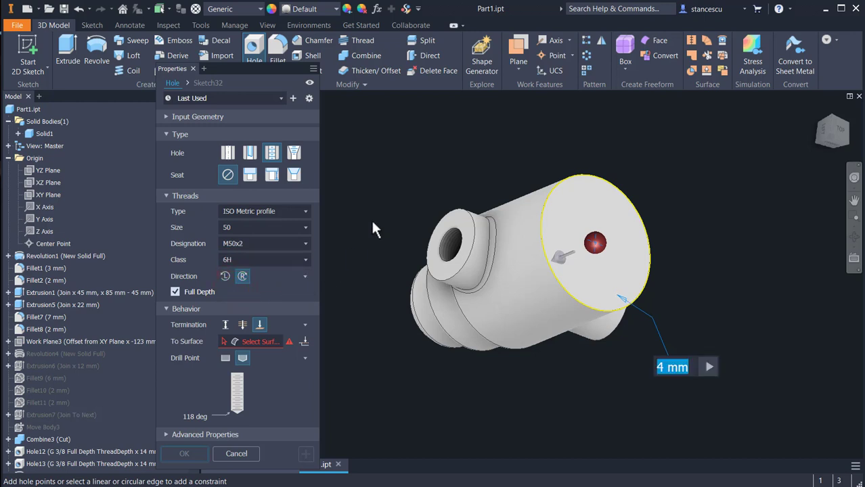
Step: Give the tapped hole a distance termination of 15 mm with a flat drill point and create it
{"action": "left_click", "coordinate": [225, 325]}
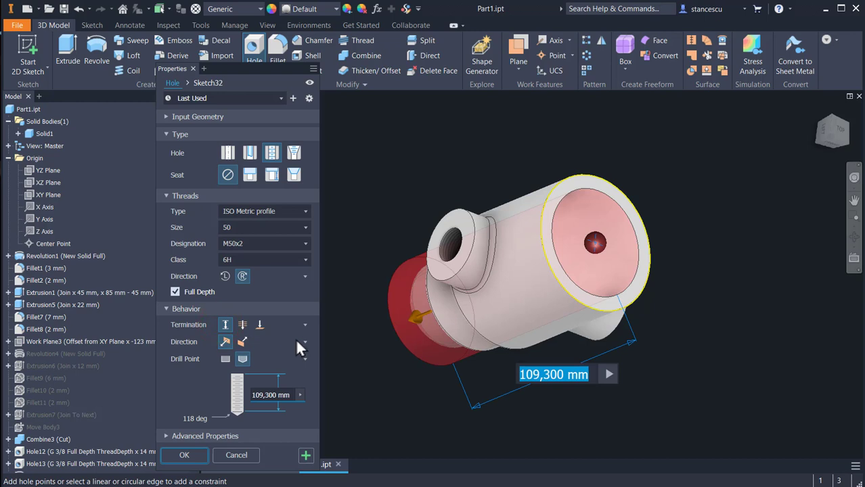
{"action": "type", "text": "15"}
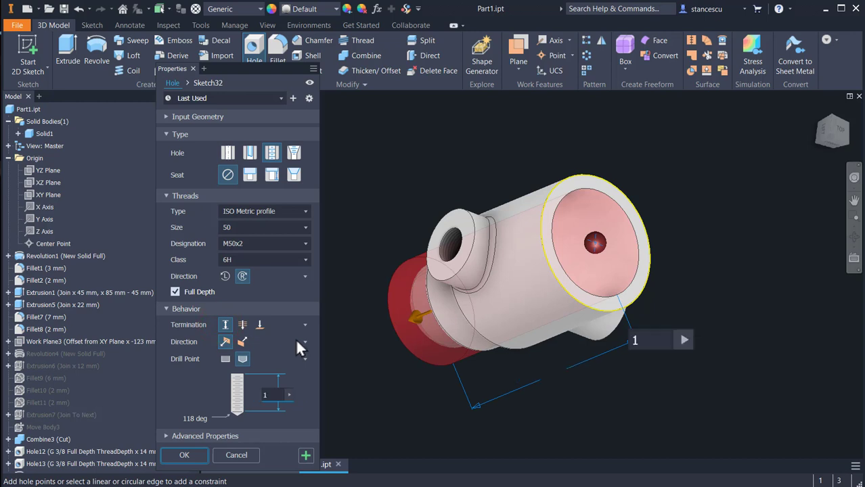
{"action": "left_click", "coordinate": [224, 359]}
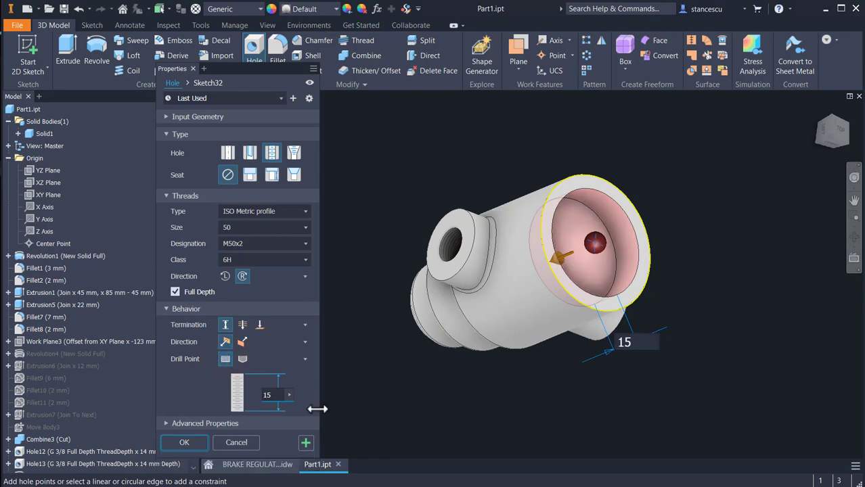
{"action": "left_click", "coordinate": [184, 442]}
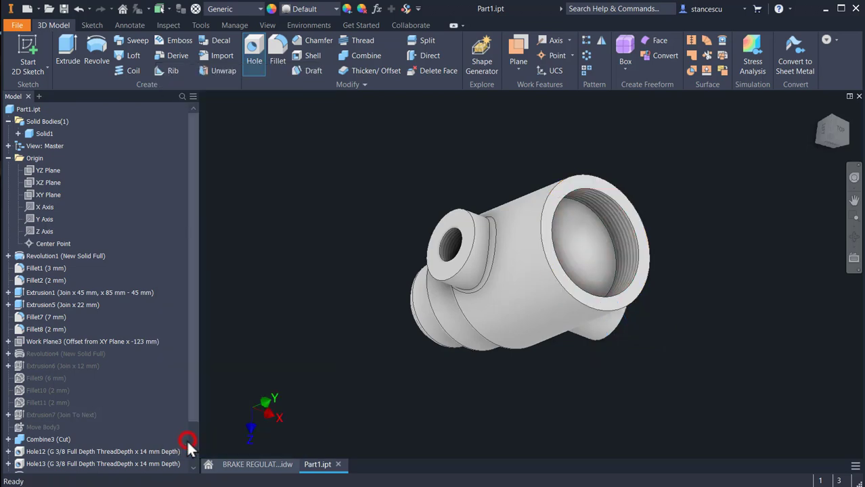
Step: Switch to the BRAKE REGULATOR BODY drawing and examine the lower threaded port, the internal channel and the side thread across the front and section views
{"action": "middle_click_drag", "start_coordinate": [377, 415], "coordinate": [413, 410], "text": "shift"}
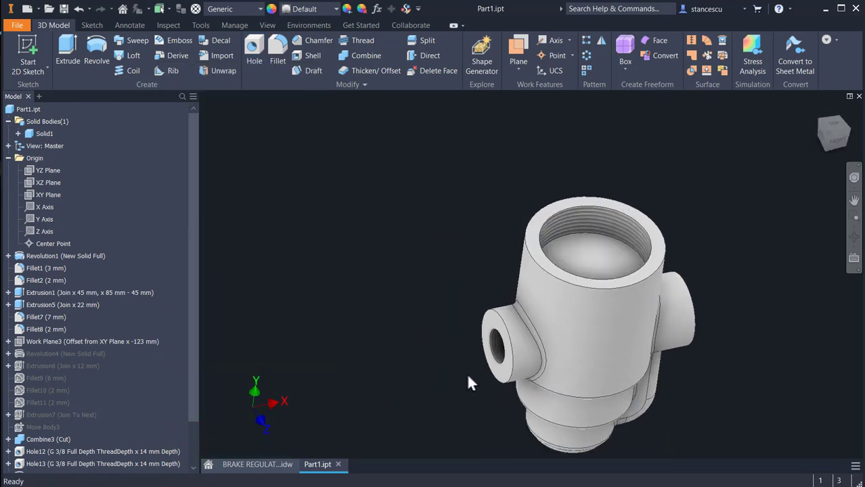
{"action": "middle_click_drag", "start_coordinate": [466, 373], "coordinate": [489, 217], "text": "shift"}
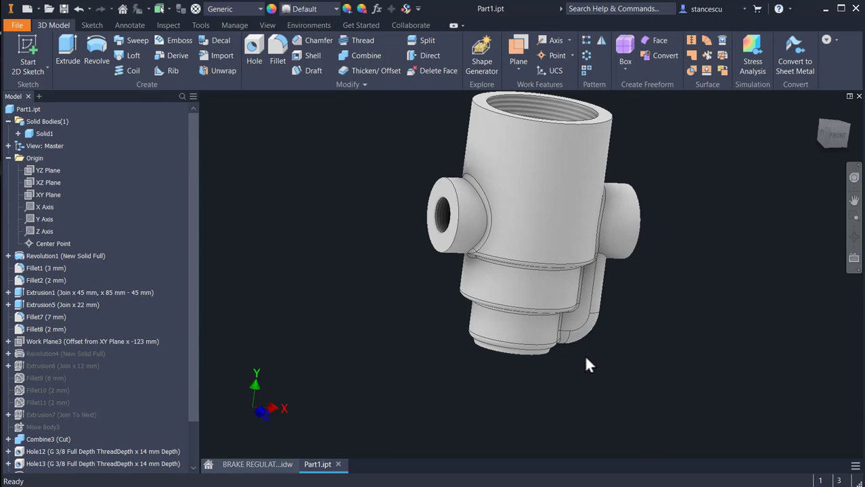
{"action": "left_click", "coordinate": [266, 465]}
{"action": "scroll", "coordinate": [541, 347], "scroll_direction": "down", "scroll_amount": 3}
{"action": "mouse_move", "coordinate": [566, 380]}
{"action": "middle_mouse_down"}
{"action": "mouse_move", "coordinate": [568, 362]}
{"action": "mouse_move", "coordinate": [492, 149]}
{"action": "middle_mouse_up"}
{"action": "mouse_move", "coordinate": [549, 302]}
{"action": "middle_mouse_down"}
{"action": "mouse_move", "coordinate": [568, 249]}
{"action": "mouse_move", "coordinate": [580, 146]}
{"action": "middle_mouse_up"}
{"action": "scroll", "coordinate": [517, 418], "scroll_direction": "down", "scroll_amount": 1}
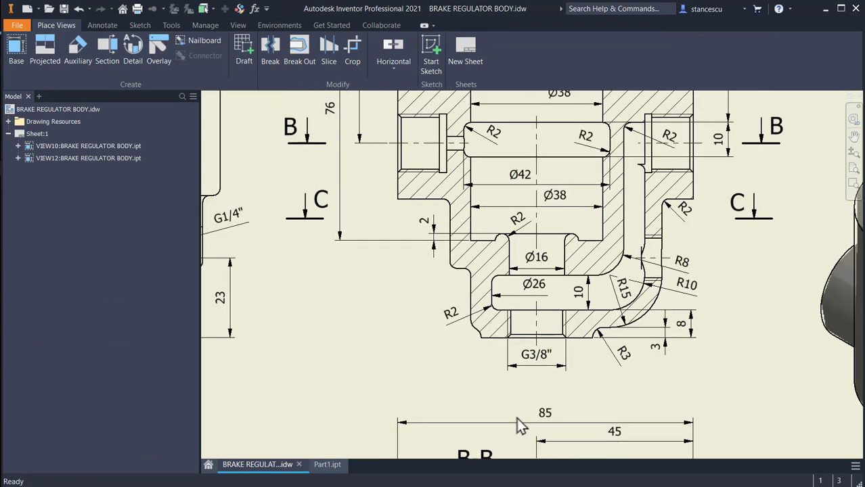
{"action": "left_click", "coordinate": [539, 367]}
{"action": "middle_click_drag", "start_coordinate": [386, 357], "coordinate": [386, 207]}
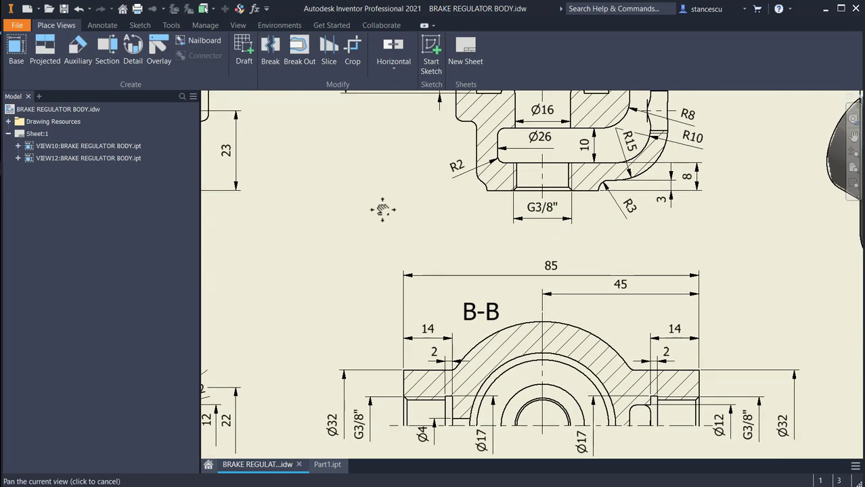
{"action": "middle_click_drag", "start_coordinate": [479, 266], "coordinate": [440, 392]}
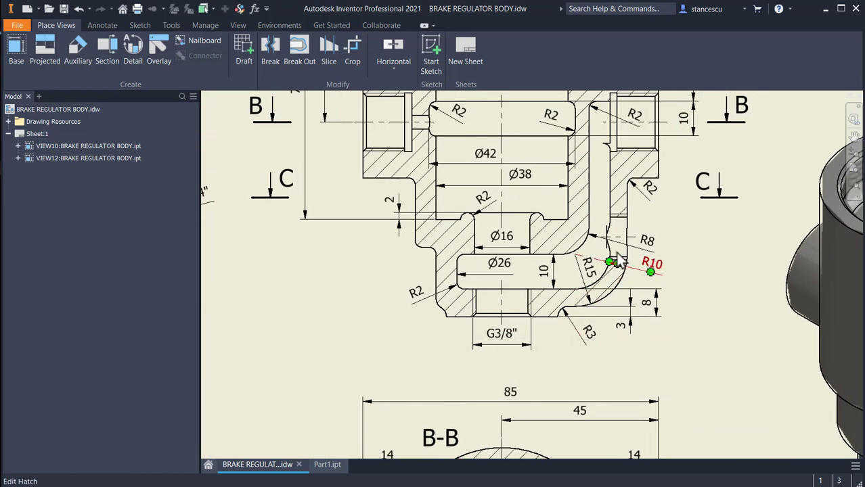
{"action": "middle_click_drag", "start_coordinate": [426, 266], "coordinate": [750, 286]}
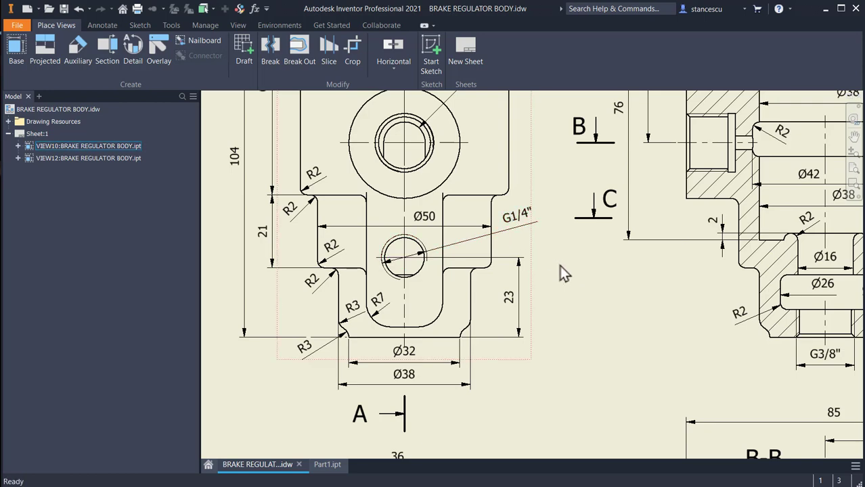
{"action": "scroll", "coordinate": [594, 325], "scroll_direction": "down", "scroll_amount": 3}
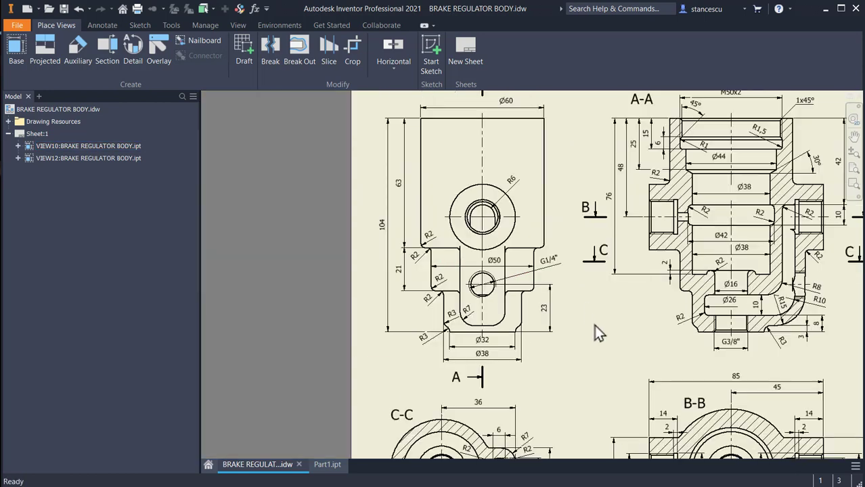
{"action": "mouse_move", "coordinate": [618, 333]}
{"action": "middle_mouse_down"}
{"action": "mouse_move", "coordinate": [488, 223]}
{"action": "mouse_move", "coordinate": [528, 291]}
{"action": "middle_mouse_up"}
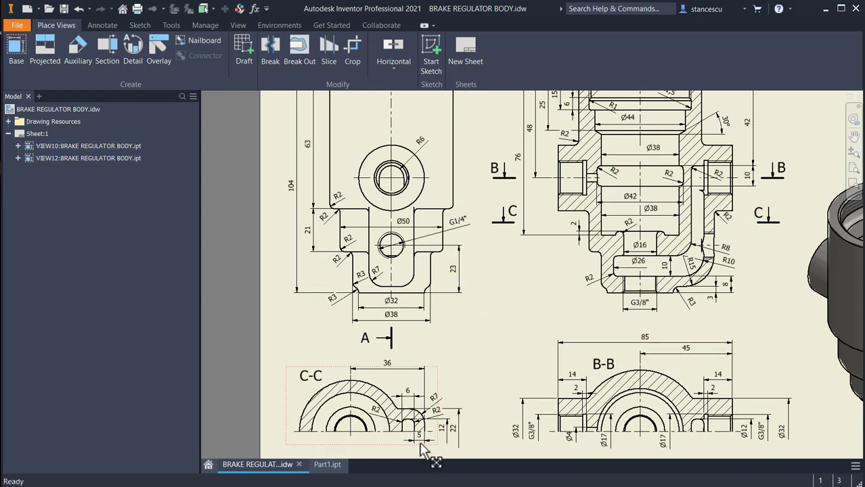
Step: Return to Part1.ipt and place a hole on the body's lower end face, concentric with the face's circular edge
{"action": "left_click", "coordinate": [323, 465]}
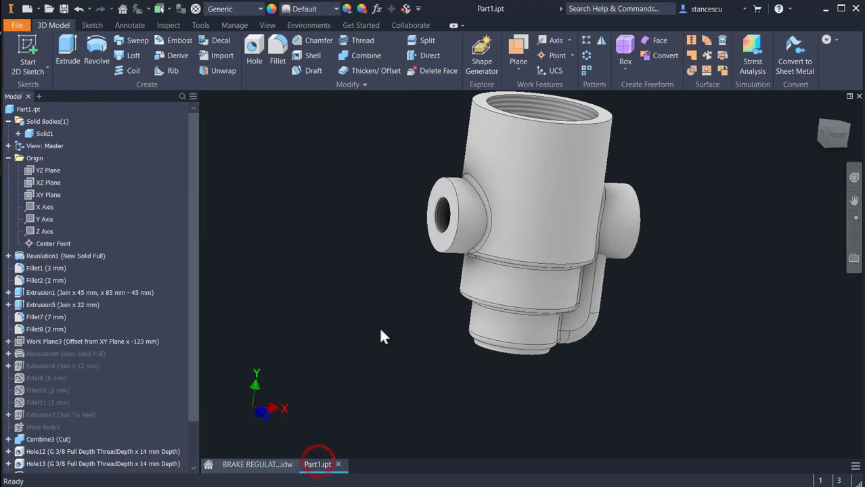
{"action": "middle_click_drag", "start_coordinate": [381, 336], "coordinate": [407, 352], "text": "shift"}
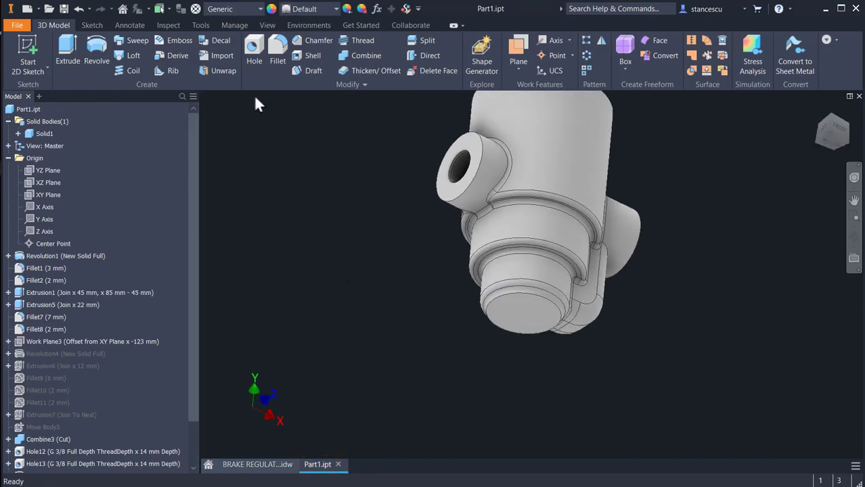
{"action": "key", "text": "h"}
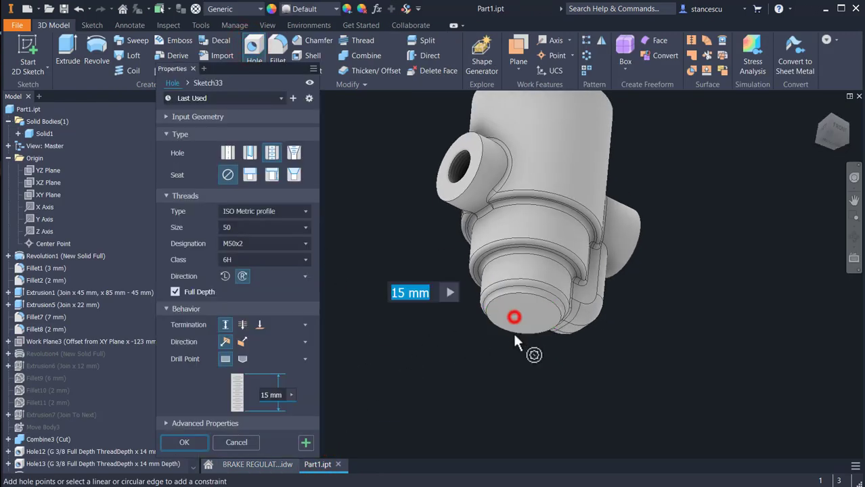
{"action": "left_click", "coordinate": [515, 316]}
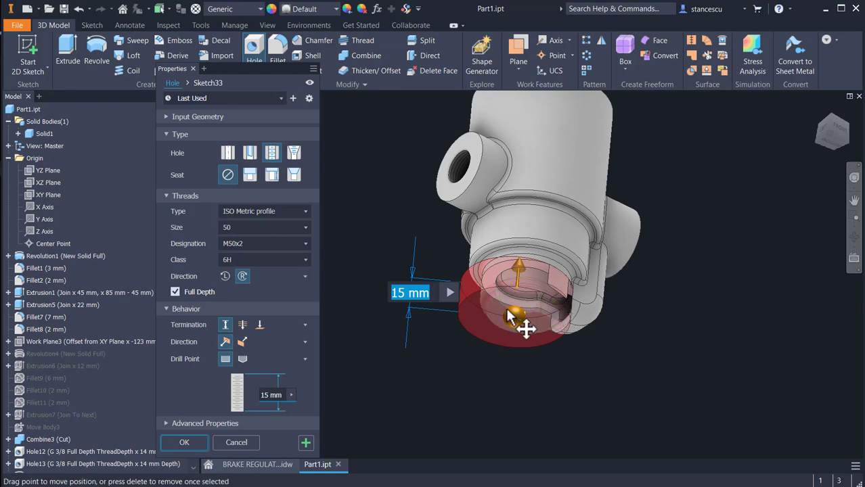
{"action": "scroll", "coordinate": [518, 324], "scroll_direction": "up", "scroll_amount": 3}
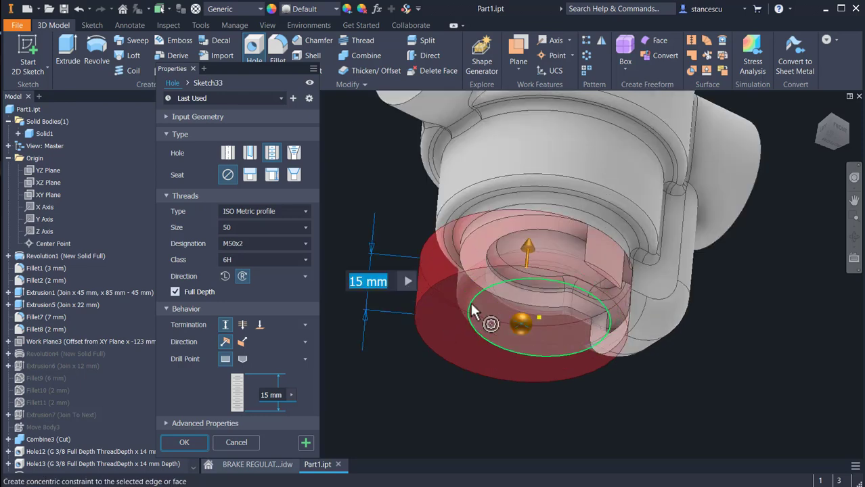
{"action": "left_click", "coordinate": [470, 301]}
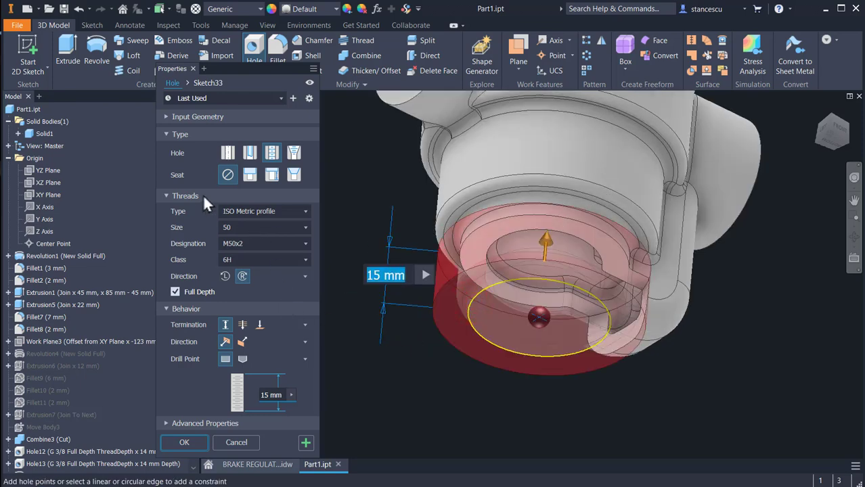
Step: Change the hole's threads to ISO Pipe Threads with size 16,662 and designation G 3/8
{"action": "left_click", "coordinate": [259, 211]}
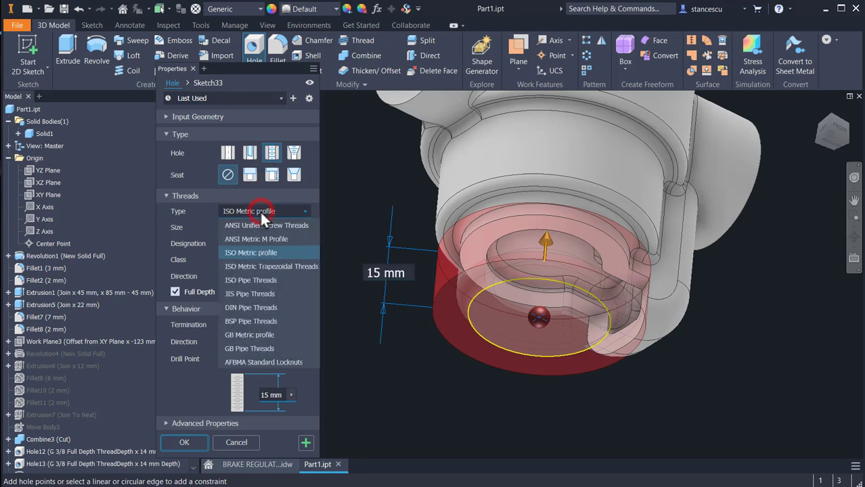
{"action": "left_click", "coordinate": [256, 282]}
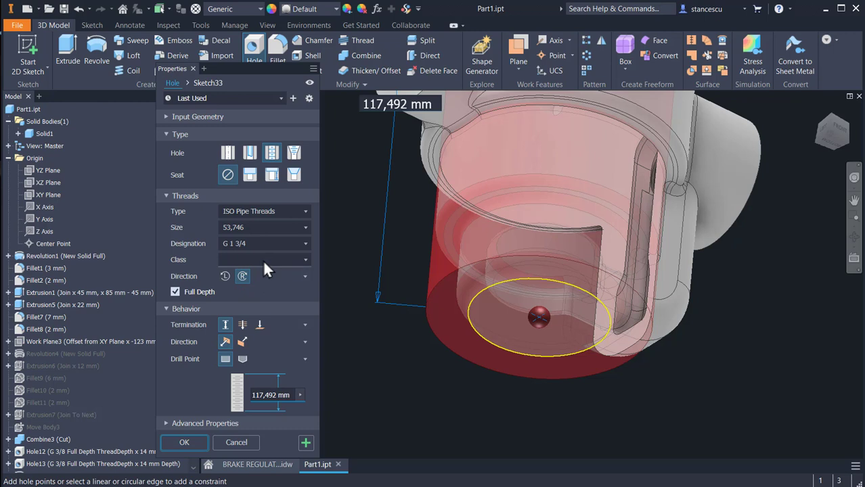
{"action": "left_click", "coordinate": [275, 225]}
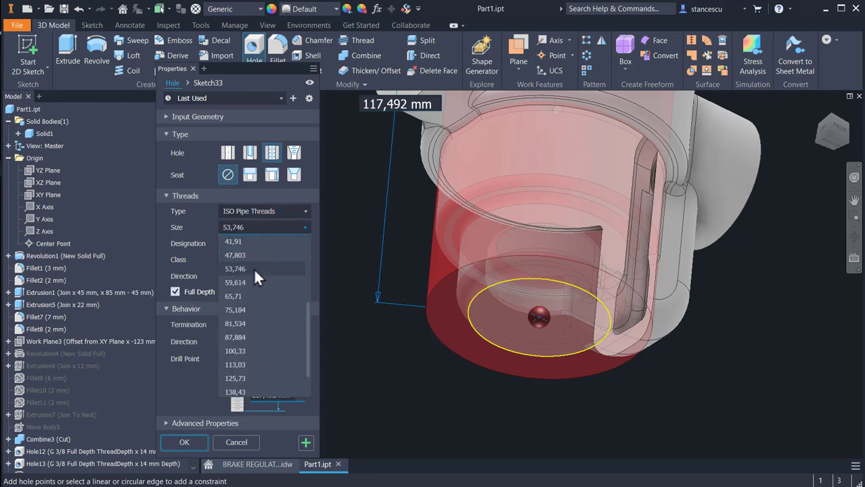
{"action": "scroll", "coordinate": [256, 274], "scroll_direction": "up", "scroll_amount": 3}
{"action": "scroll", "coordinate": [253, 268], "scroll_direction": "up", "scroll_amount": 1}
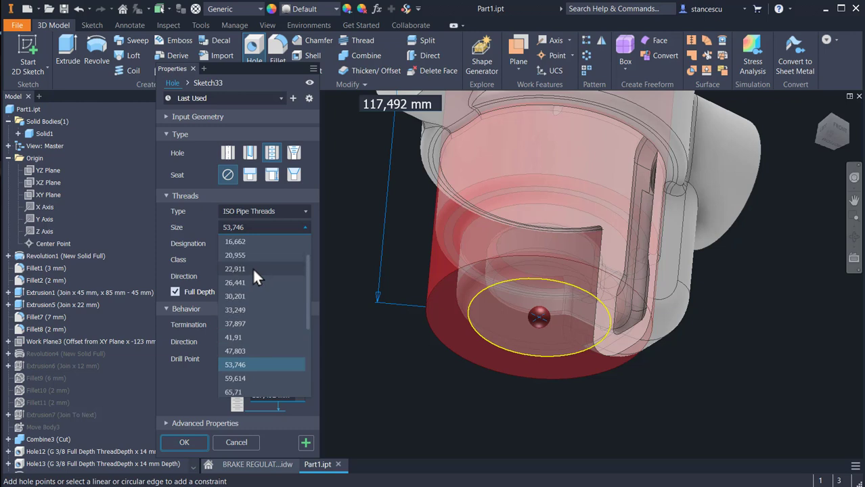
{"action": "left_click", "coordinate": [237, 241]}
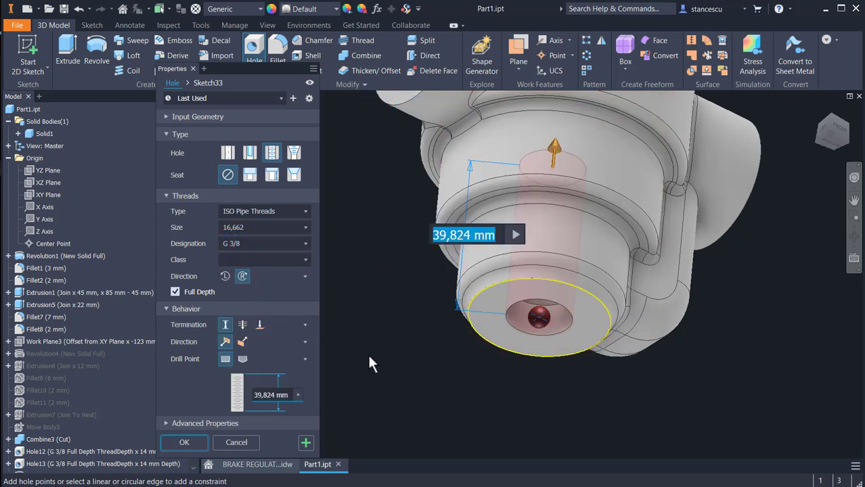
Step: Terminate the G 3/8 hole at the internal channel's face above the lower end face and create it
{"action": "left_click", "coordinate": [259, 325]}
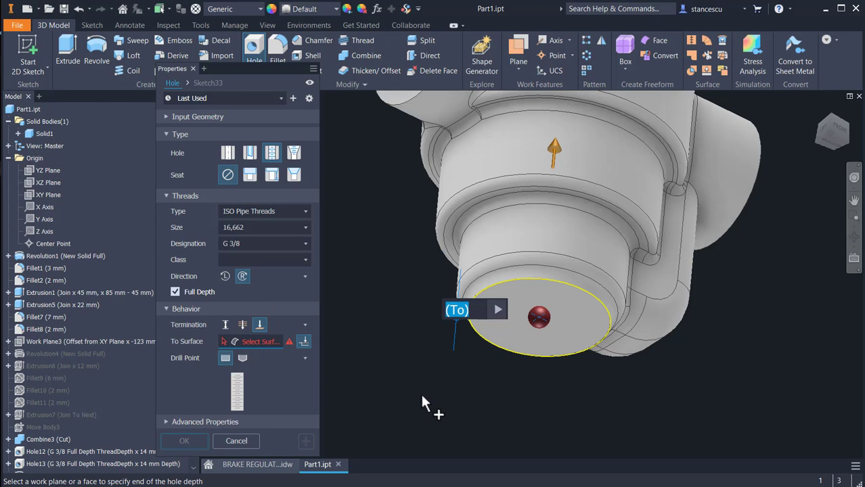
{"action": "left_click", "coordinate": [263, 342]}
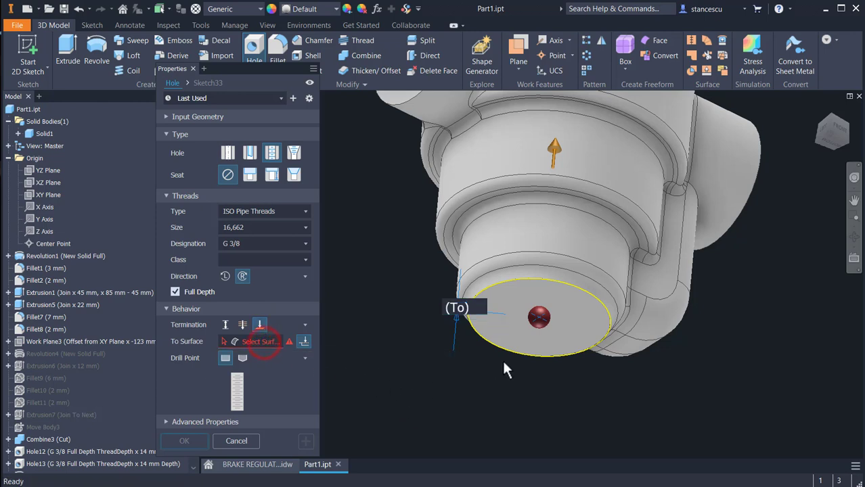
{"action": "middle_click_drag", "start_coordinate": [476, 390], "coordinate": [487, 379], "text": "shift"}
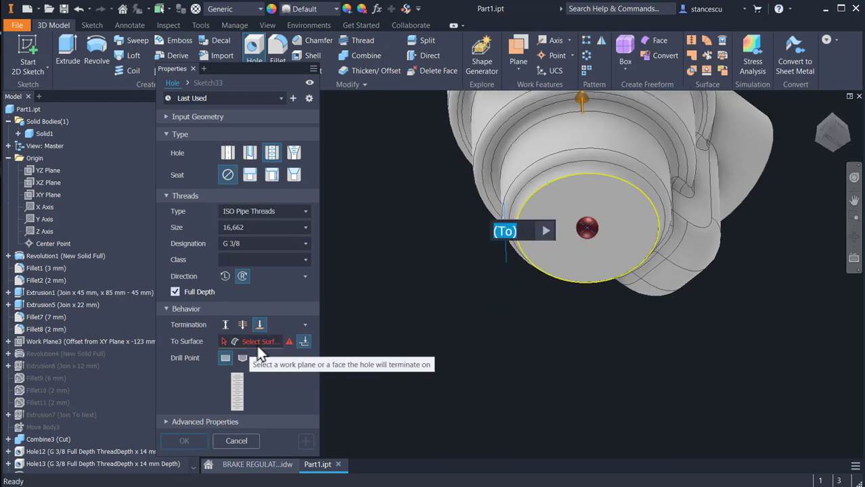
{"action": "left_click", "coordinate": [258, 345]}
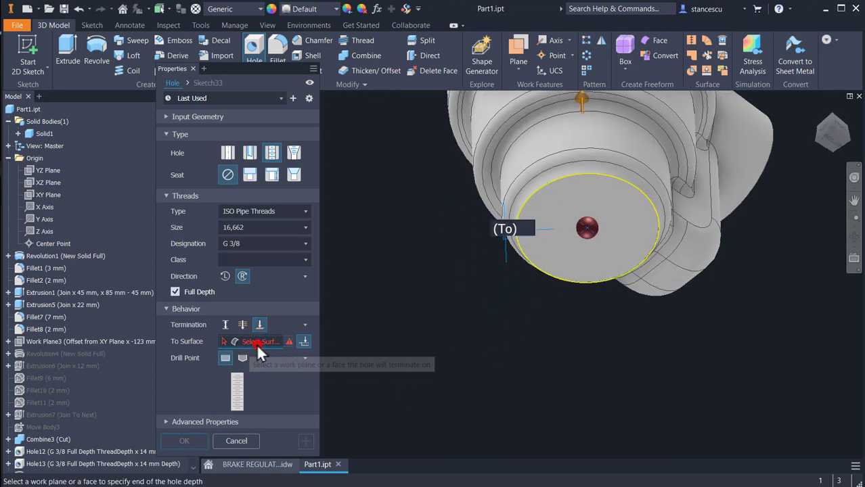
{"action": "left_click", "coordinate": [611, 244]}
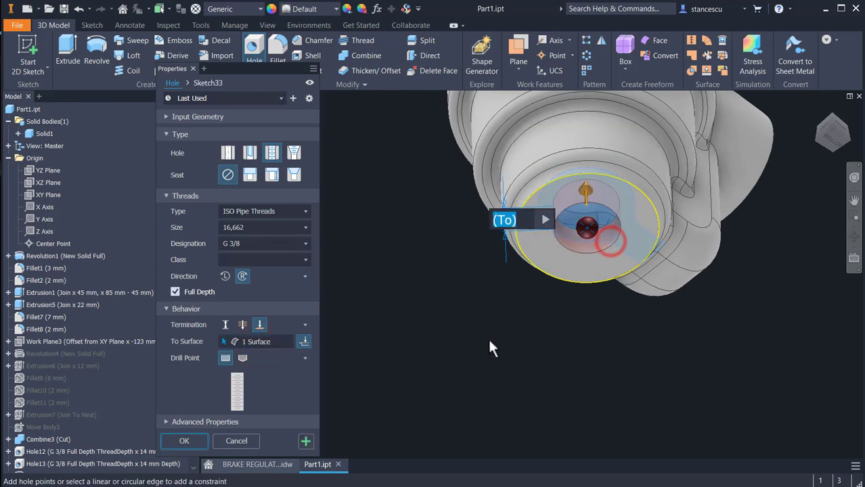
{"action": "mouse_move", "coordinate": [488, 338]}
{"action": "middle_mouse_down", "text": "shift"}
{"action": "mouse_move", "coordinate": [495, 322]}
{"action": "mouse_move", "coordinate": [499, 336]}
{"action": "mouse_move", "coordinate": [525, 339]}
{"action": "mouse_move", "coordinate": [485, 336]}
{"action": "middle_mouse_up", "text": "shift"}
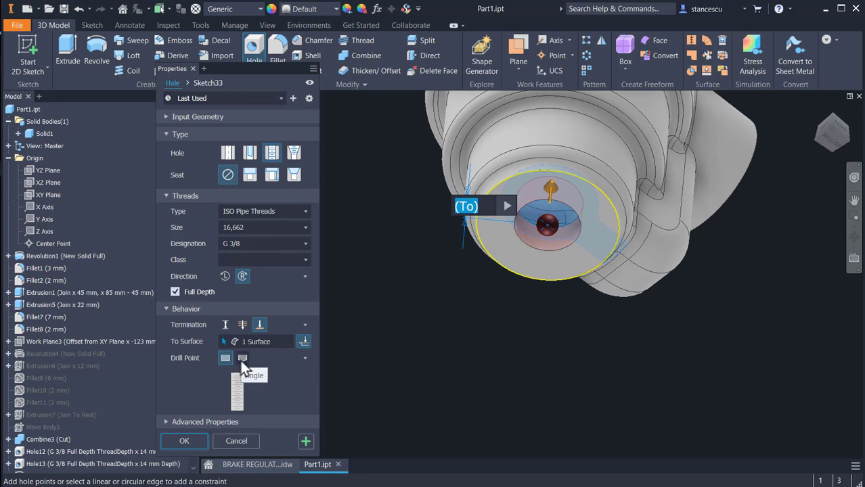
{"action": "left_click", "coordinate": [183, 441]}
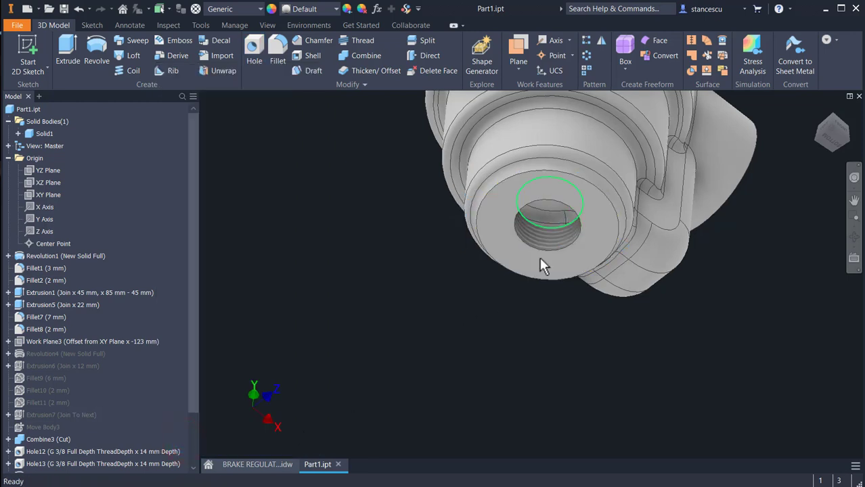
Step: Start a sketch on the narrow flat face below the side port and place a point vertically aligned with the port's centre
{"action": "mouse_move", "coordinate": [554, 338]}
{"action": "middle_mouse_down", "text": "shift"}
{"action": "mouse_move", "coordinate": [560, 333]}
{"action": "mouse_move", "coordinate": [555, 351]}
{"action": "mouse_move", "coordinate": [485, 392]}
{"action": "mouse_move", "coordinate": [576, 374]}
{"action": "mouse_move", "coordinate": [536, 374]}
{"action": "mouse_move", "coordinate": [562, 352]}
{"action": "middle_mouse_up", "text": "shift"}
{"action": "left_click", "coordinate": [729, 217]}
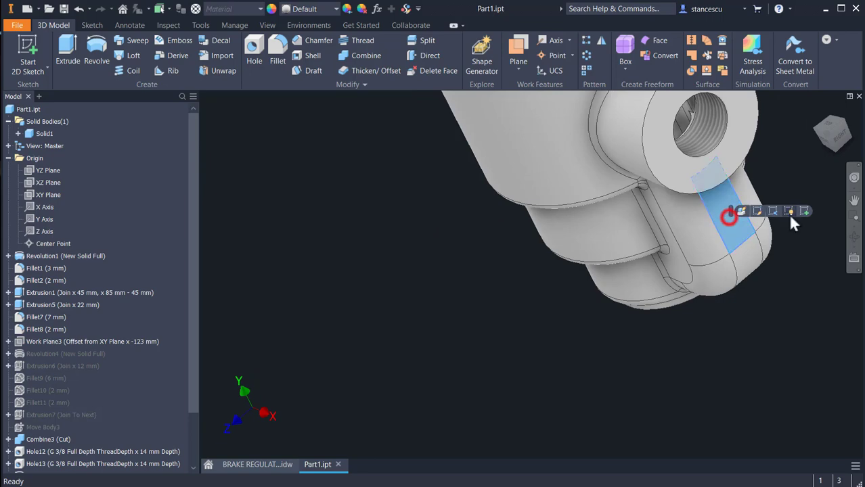
{"action": "left_click", "coordinate": [805, 212]}
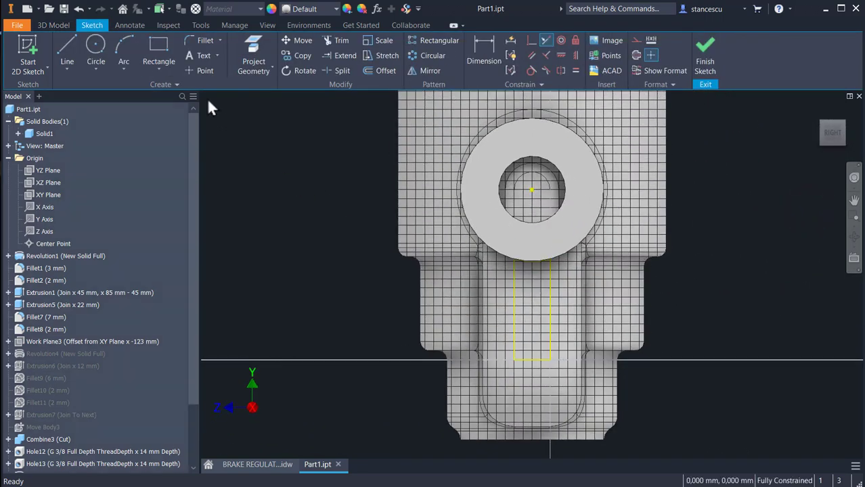
{"action": "left_click", "coordinate": [203, 71]}
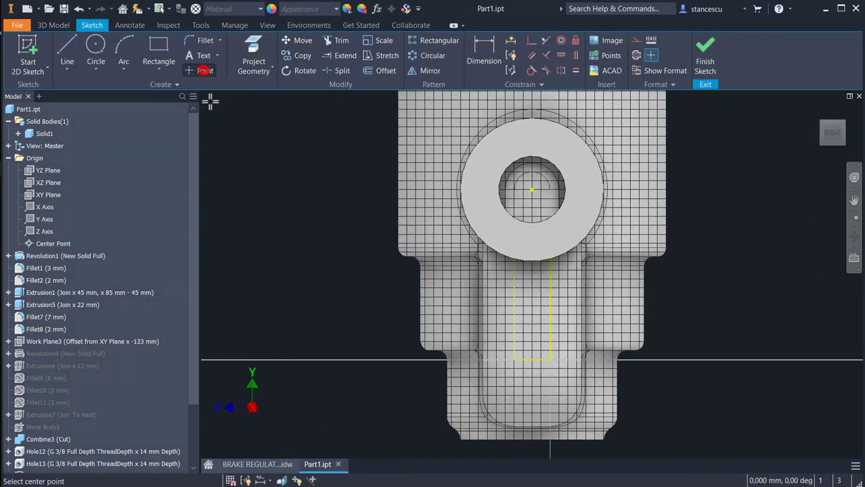
{"action": "left_click", "coordinate": [541, 310]}
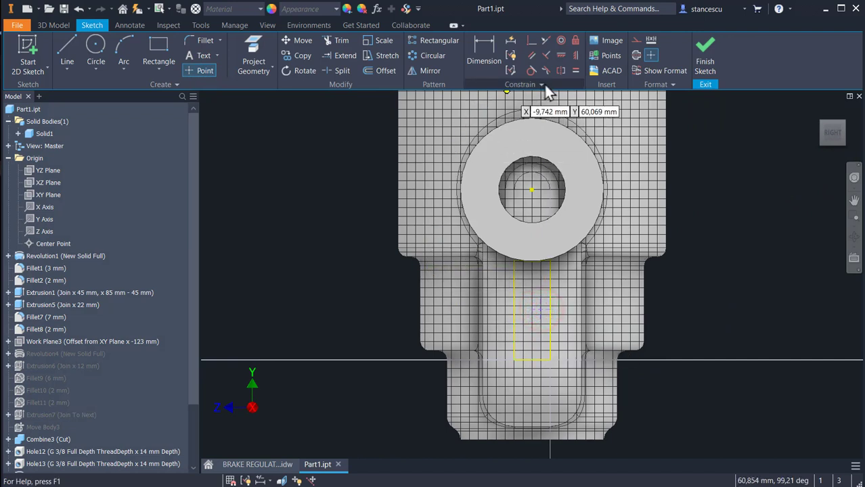
{"action": "left_click", "coordinate": [575, 56]}
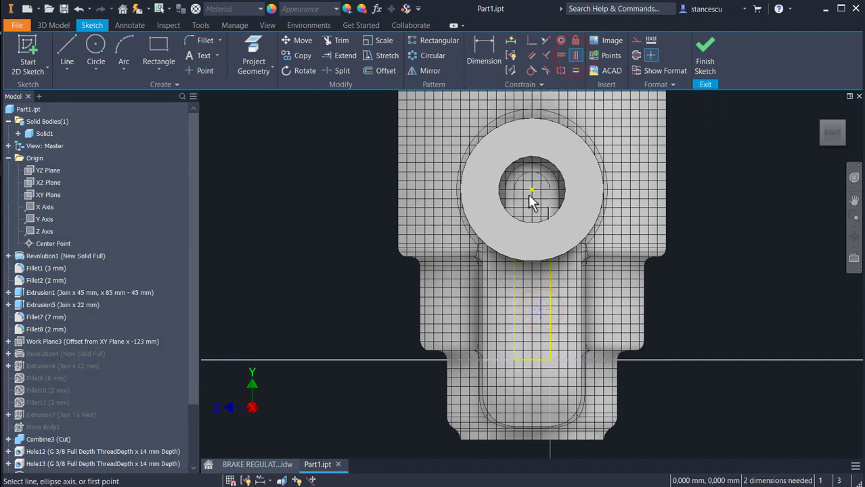
{"action": "left_click", "coordinate": [532, 190]}
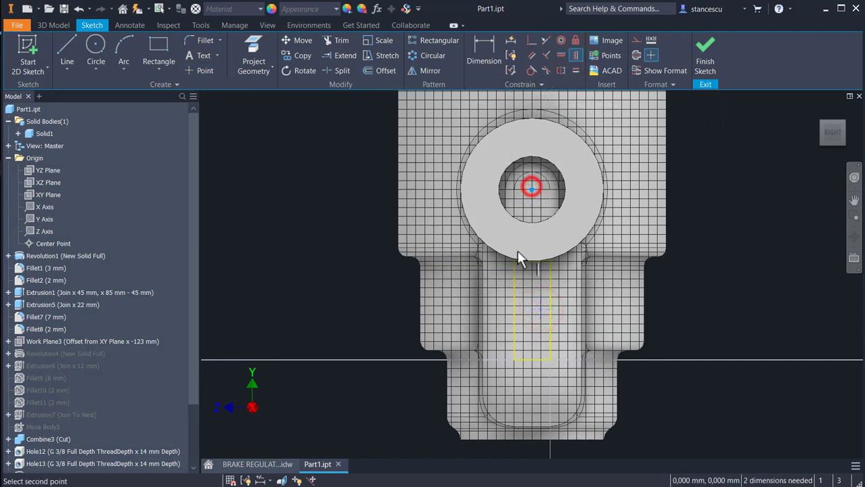
{"action": "left_click", "coordinate": [540, 310]}
Step: Dimension the point 23 mm above the body's lower end edge and finish the sketch
{"action": "left_click", "coordinate": [484, 46]}
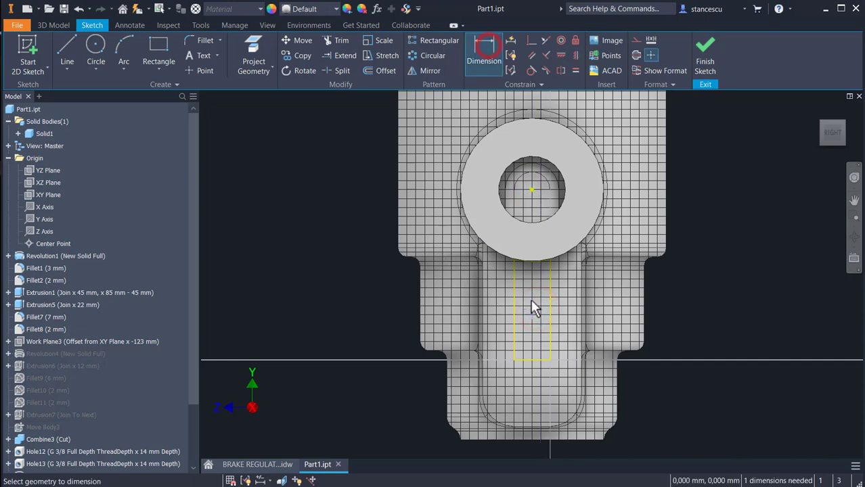
{"action": "left_click", "coordinate": [533, 306]}
{"action": "left_click", "coordinate": [575, 440]}
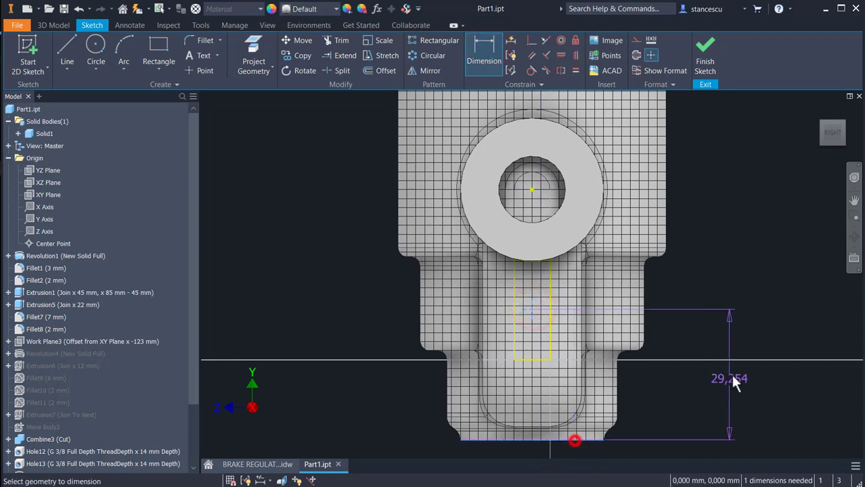
{"action": "left_click", "coordinate": [728, 335]}
{"action": "type", "text": "23"}
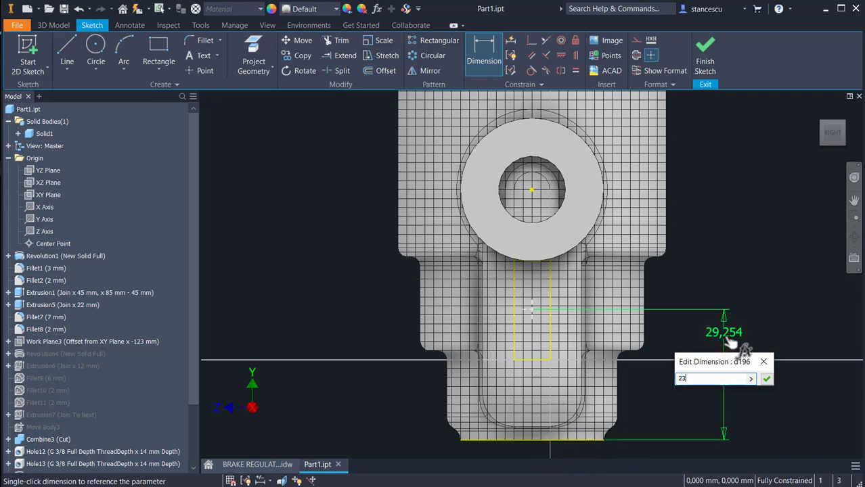
{"action": "key", "text": "Return"}
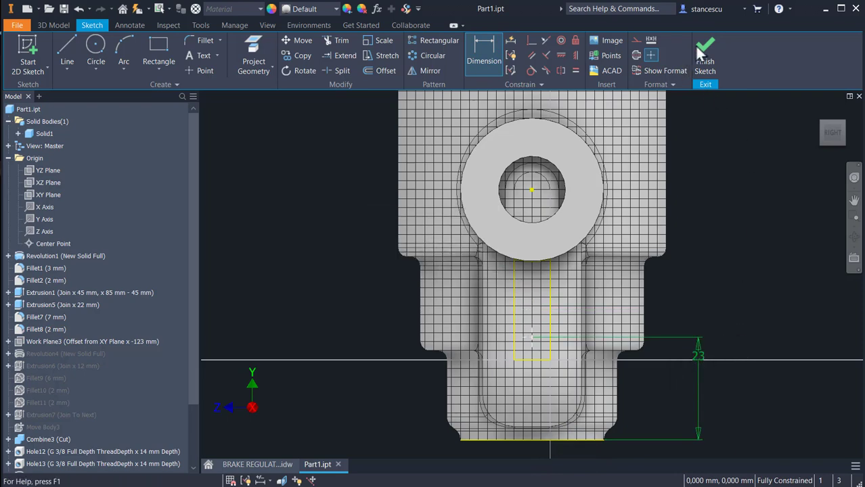
{"action": "left_click", "coordinate": [704, 54]}
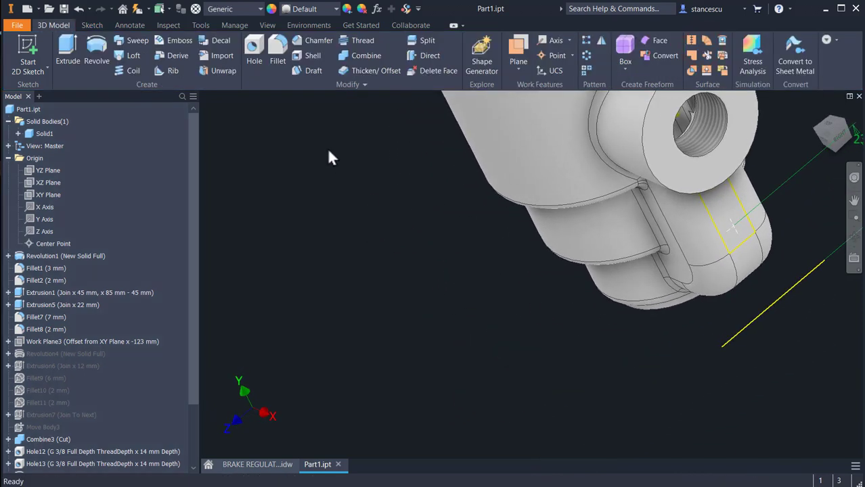
Step: Start a tapped hole at the sketch point with ISO Pipe Threads, size 13,157 and designation G 1/4
{"action": "left_click", "coordinate": [263, 58]}
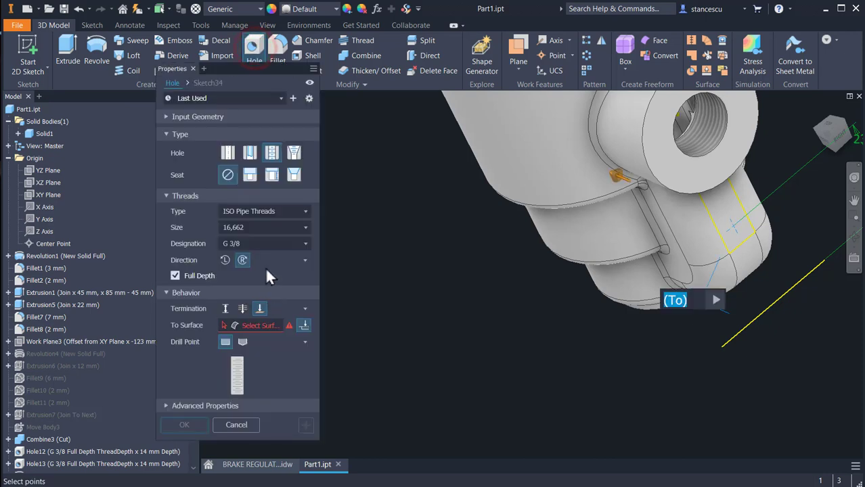
{"action": "left_click", "coordinate": [307, 227]}
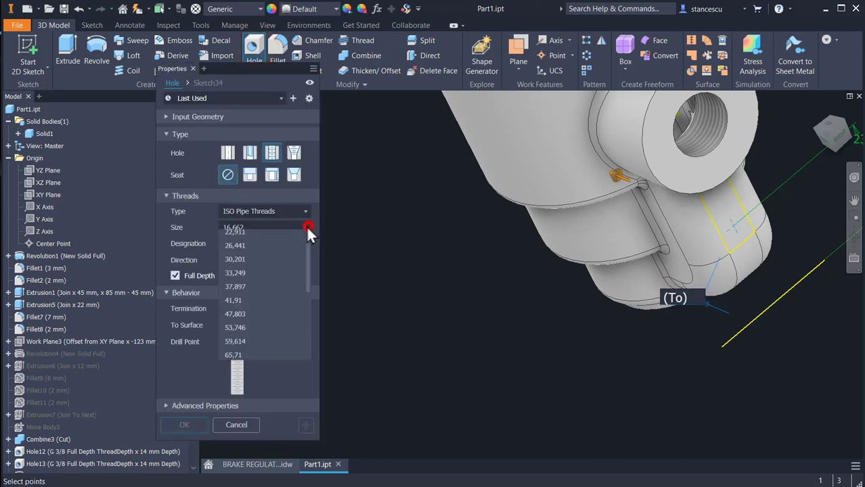
{"action": "scroll", "coordinate": [262, 237], "scroll_direction": "up", "scroll_amount": 1}
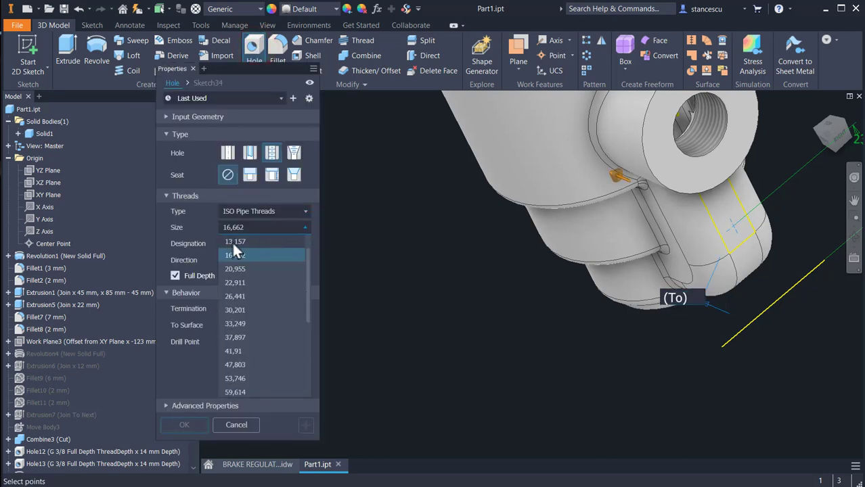
{"action": "left_click", "coordinate": [233, 242]}
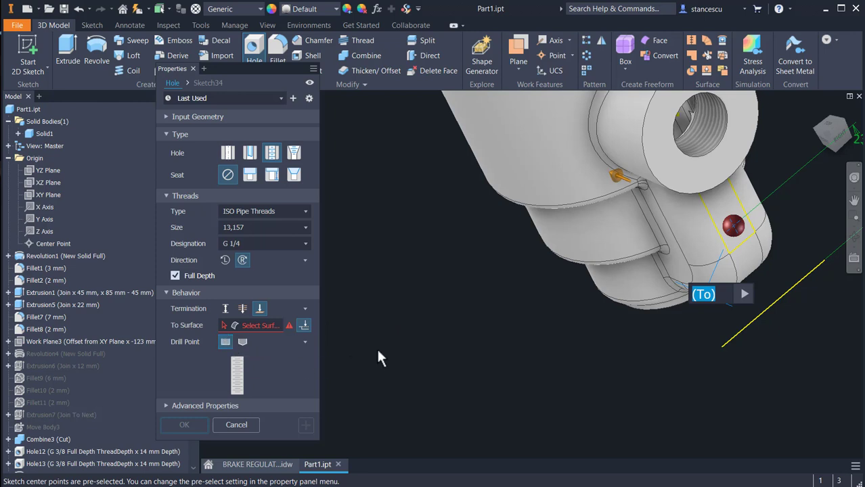
Step: Terminate the G 1/4 hole at the internal channel's flat face visible through the larger side port, and create it
{"action": "middle_click_drag", "start_coordinate": [429, 336], "coordinate": [403, 350]}
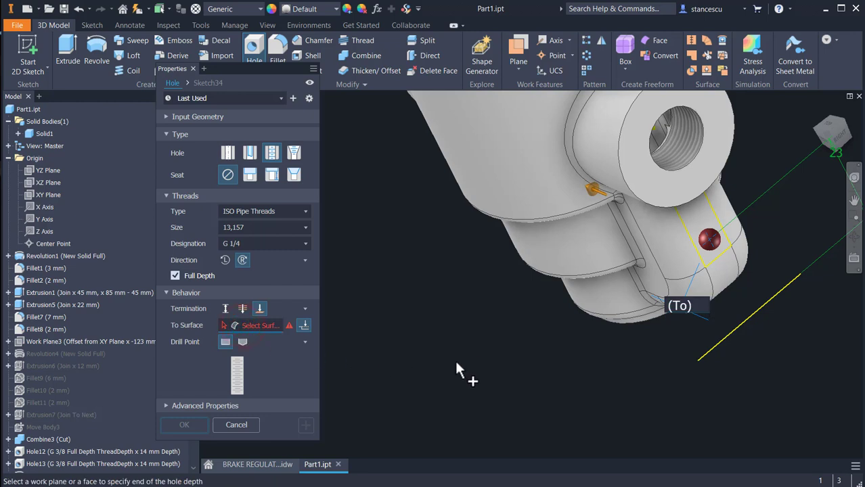
{"action": "middle_click_drag", "start_coordinate": [454, 358], "coordinate": [440, 364], "text": "shift"}
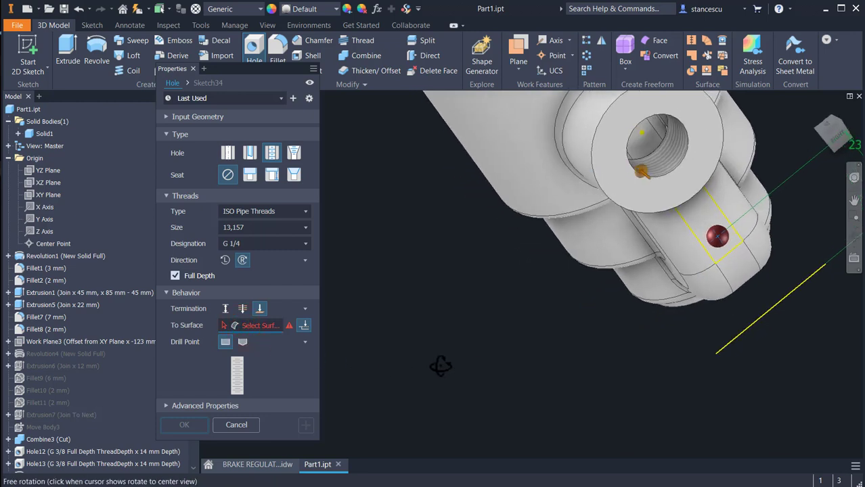
{"action": "left_click", "coordinate": [641, 140]}
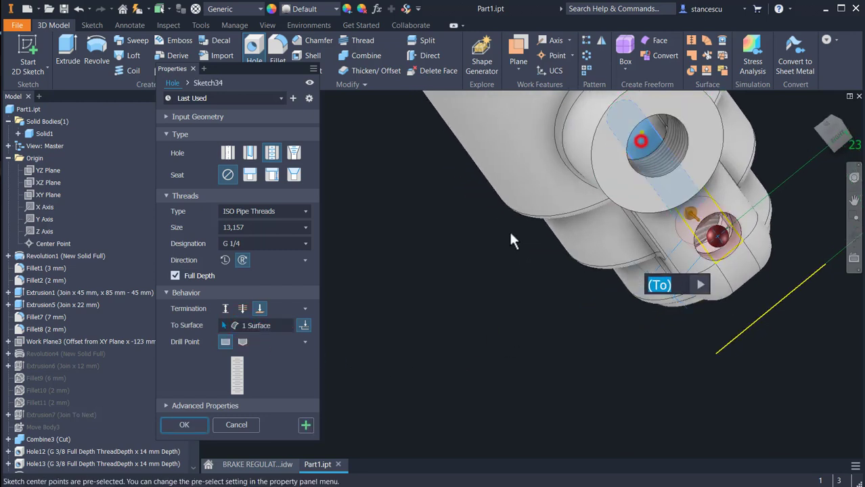
{"action": "left_click", "coordinate": [182, 425]}
Step: Inspect the finished ports on the whole body, then open the BRAKE REGULATOR BODY drawing and examine the upper bore in section A-A
{"action": "mouse_move", "coordinate": [469, 386]}
{"action": "middle_mouse_down", "text": "shift"}
{"action": "mouse_move", "coordinate": [471, 356]}
{"action": "mouse_move", "coordinate": [419, 353]}
{"action": "mouse_move", "coordinate": [407, 367]}
{"action": "mouse_move", "coordinate": [453, 376]}
{"action": "mouse_move", "coordinate": [477, 367]}
{"action": "mouse_move", "coordinate": [473, 348]}
{"action": "mouse_move", "coordinate": [446, 368]}
{"action": "mouse_move", "coordinate": [429, 365]}
{"action": "mouse_move", "coordinate": [448, 369]}
{"action": "mouse_move", "coordinate": [447, 385]}
{"action": "mouse_move", "coordinate": [463, 371]}
{"action": "middle_mouse_up", "text": "shift"}
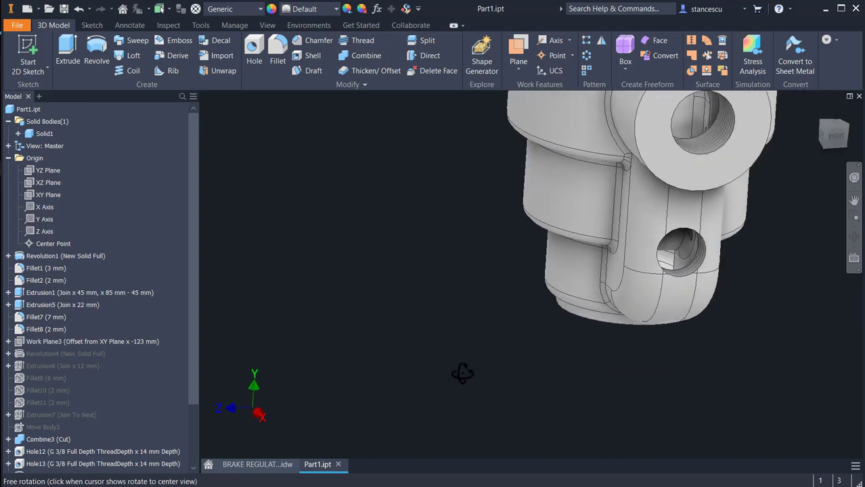
{"action": "key", "text": "F6"}
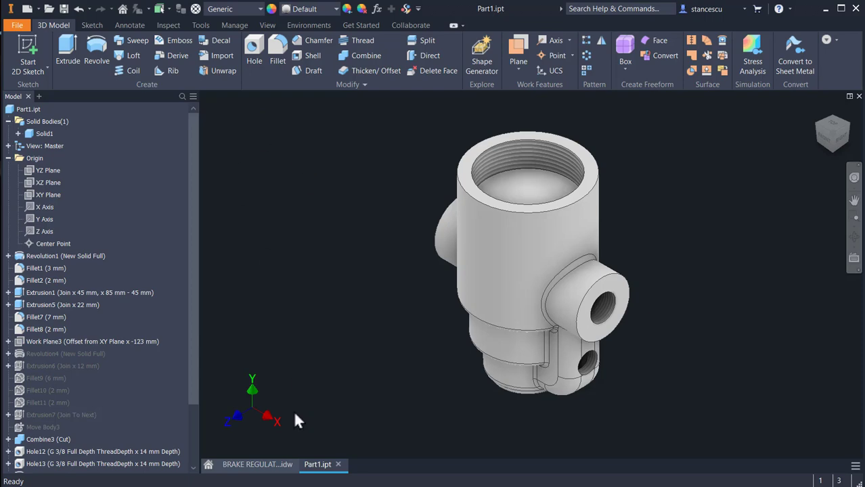
{"action": "left_click", "coordinate": [257, 464]}
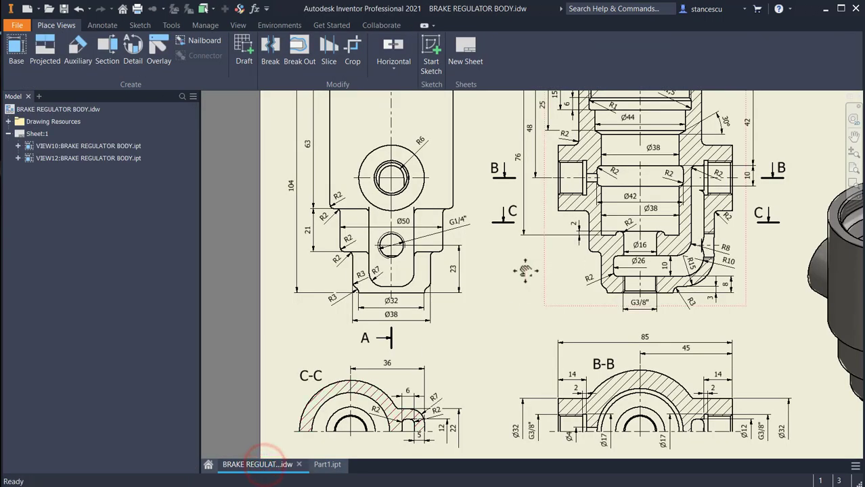
{"action": "scroll", "coordinate": [574, 248], "scroll_direction": "down", "scroll_amount": 2}
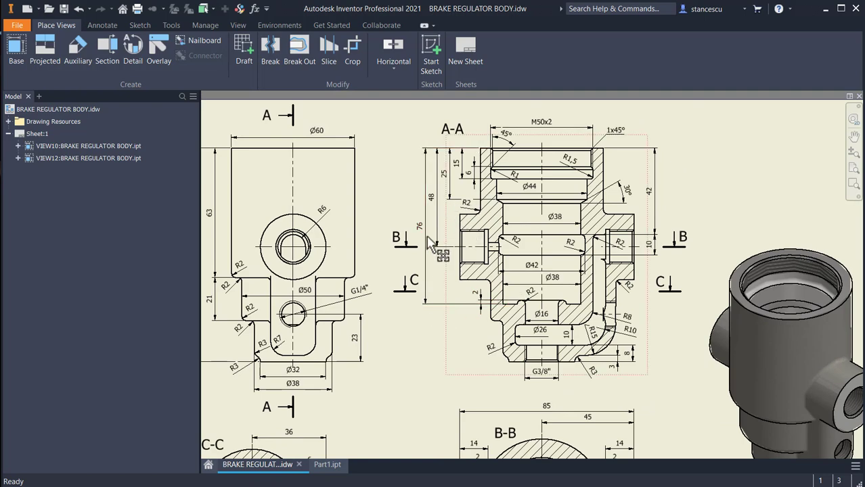
{"action": "scroll", "coordinate": [509, 187], "scroll_direction": "down", "scroll_amount": 3}
{"action": "middle_click_drag", "start_coordinate": [486, 193], "coordinate": [462, 252]}
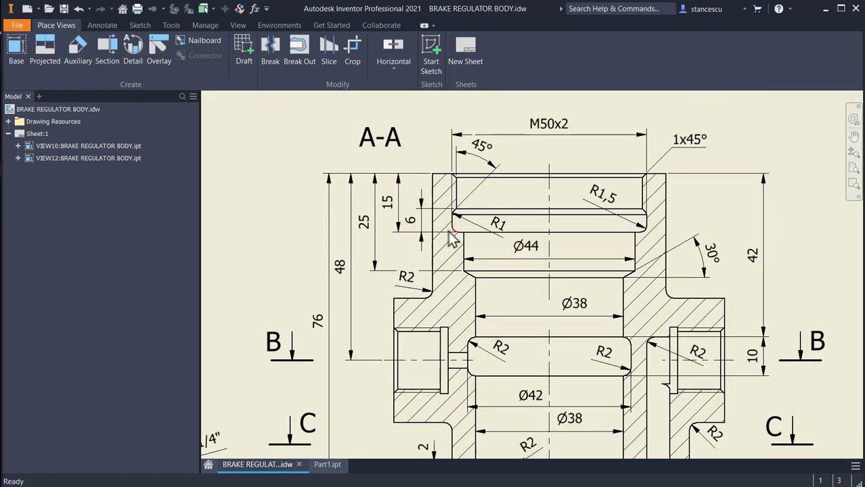
Step: Examine section A-A of the drawing for the upper bore's thread relief, 30° taper, R2 groove and the lip at its floor
{"action": "scroll", "coordinate": [449, 232], "scroll_direction": "down", "scroll_amount": 4}
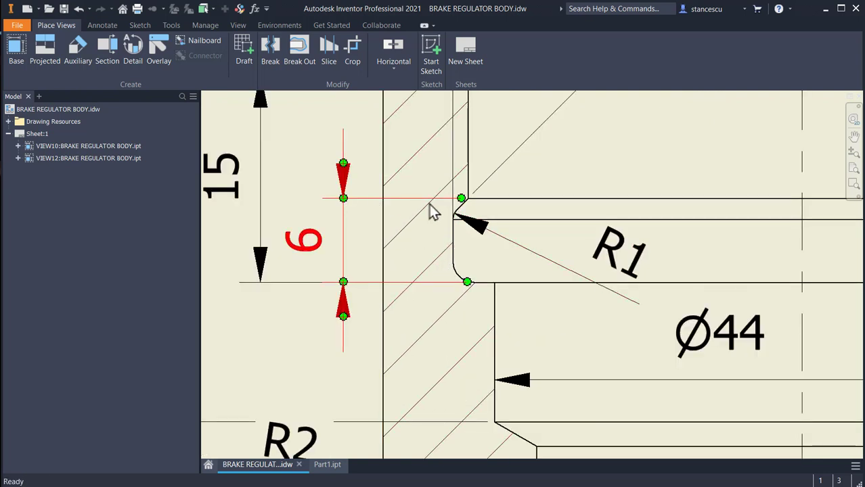
{"action": "scroll", "coordinate": [525, 254], "scroll_direction": "up", "scroll_amount": 2}
{"action": "middle_click_drag", "start_coordinate": [516, 278], "coordinate": [492, 374]}
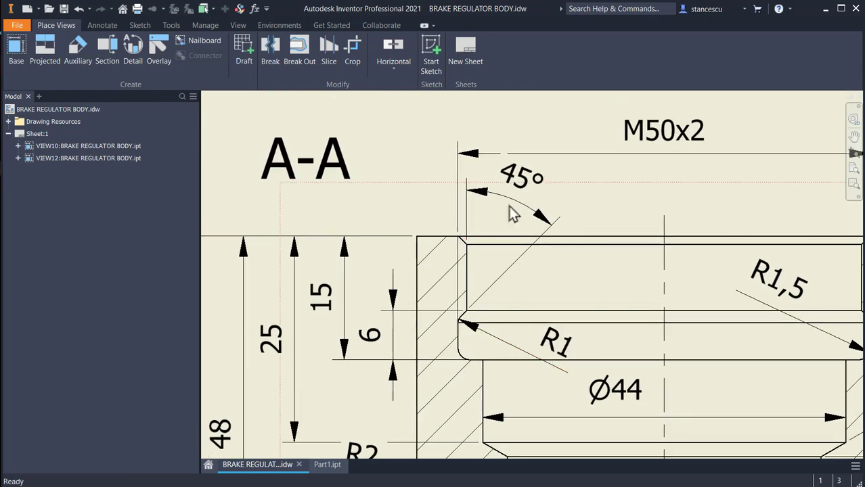
{"action": "mouse_move", "coordinate": [510, 267]}
{"action": "middle_mouse_down"}
{"action": "mouse_move", "coordinate": [452, 217]}
{"action": "mouse_move", "coordinate": [477, 220]}
{"action": "middle_mouse_up"}
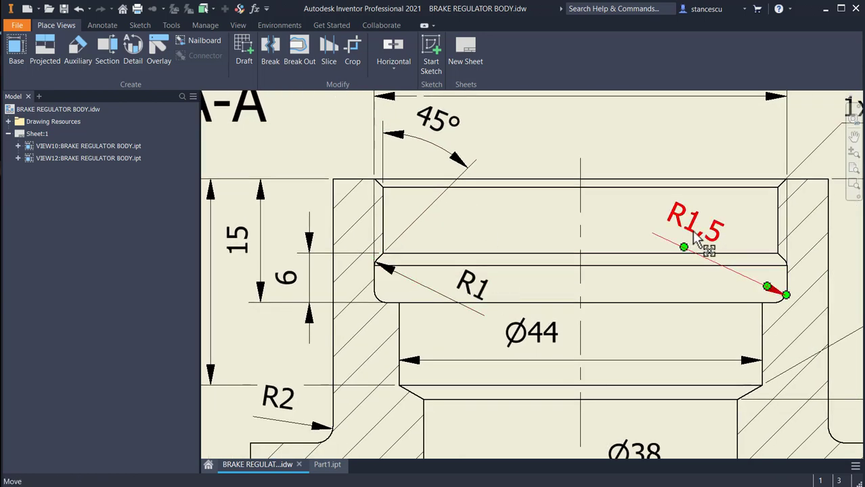
{"action": "middle_click_drag", "start_coordinate": [699, 314], "coordinate": [724, 196]}
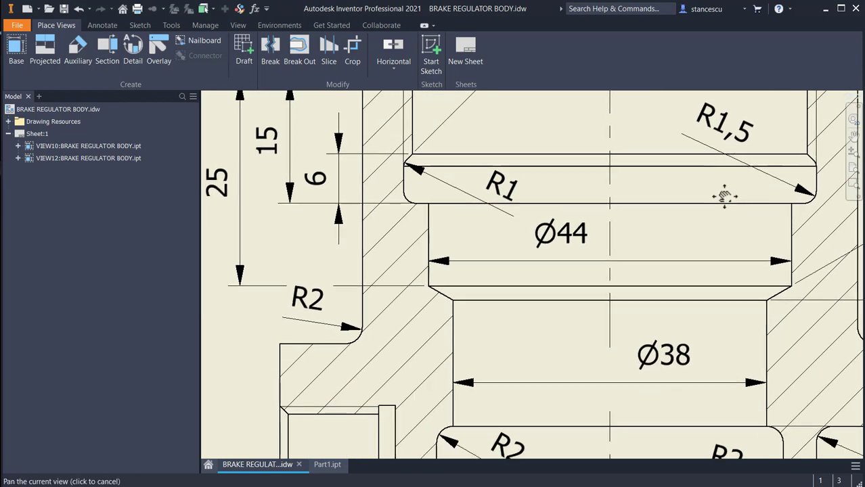
{"action": "middle_click_drag", "start_coordinate": [446, 318], "coordinate": [455, 227]}
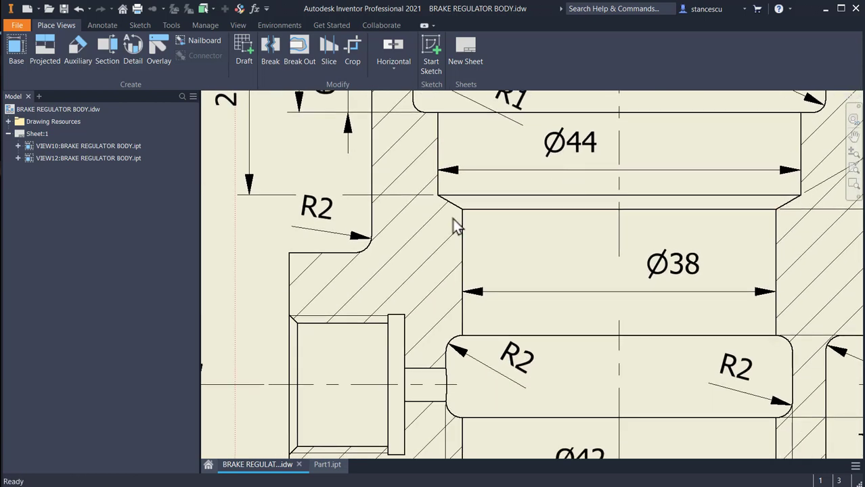
{"action": "scroll", "coordinate": [561, 250], "scroll_direction": "down", "scroll_amount": 3}
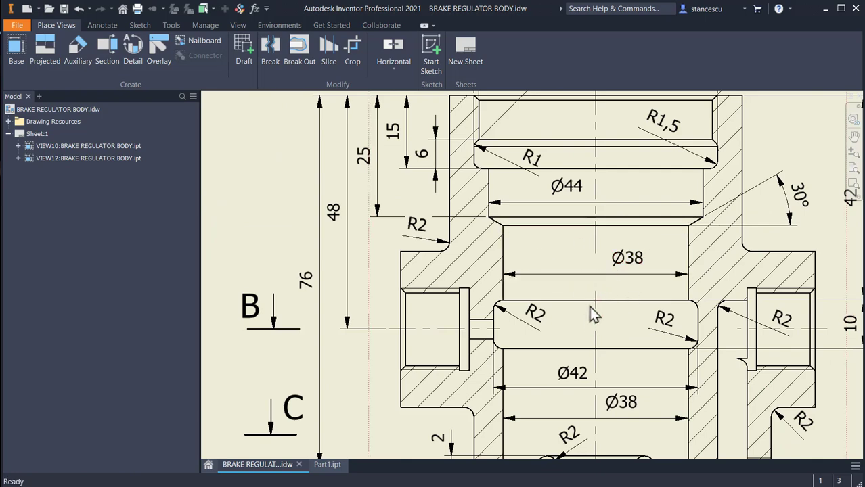
{"action": "middle_click_drag", "start_coordinate": [591, 313], "coordinate": [599, 260]}
{"action": "middle_click_drag", "start_coordinate": [544, 345], "coordinate": [531, 281]}
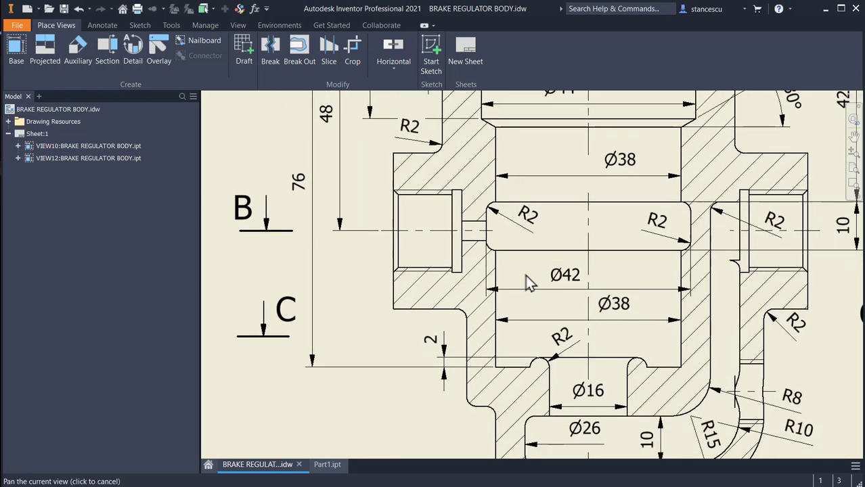
Step: Switch to Part1.ipt, start a sketch on the XY Plane and slice the body's graphics at that plane
{"action": "left_click", "coordinate": [331, 468]}
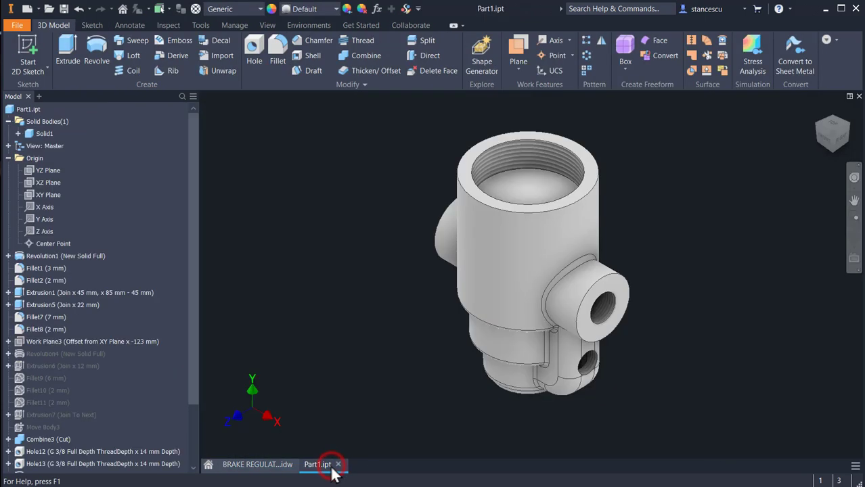
{"action": "left_click", "coordinate": [38, 195]}
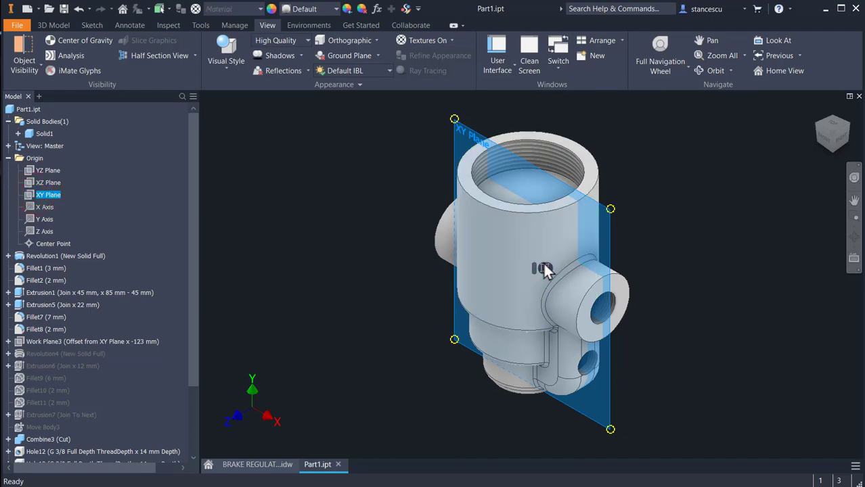
{"action": "key", "text": "s"}
{"action": "key", "text": "F7"}
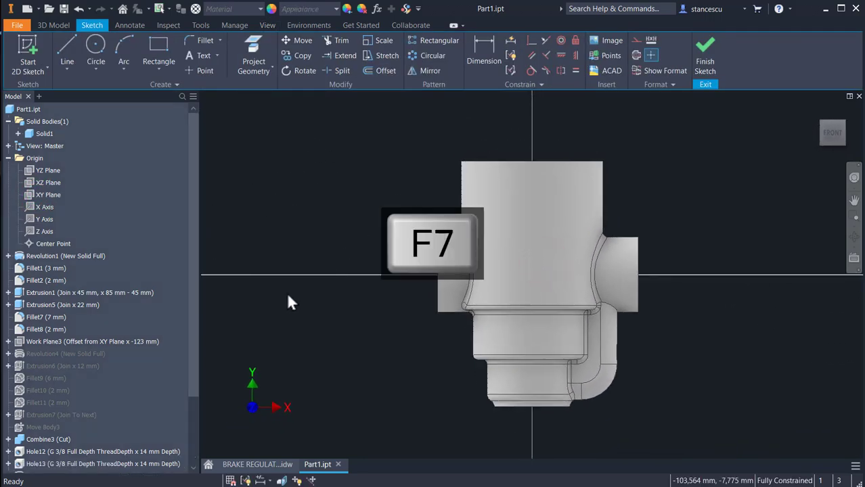
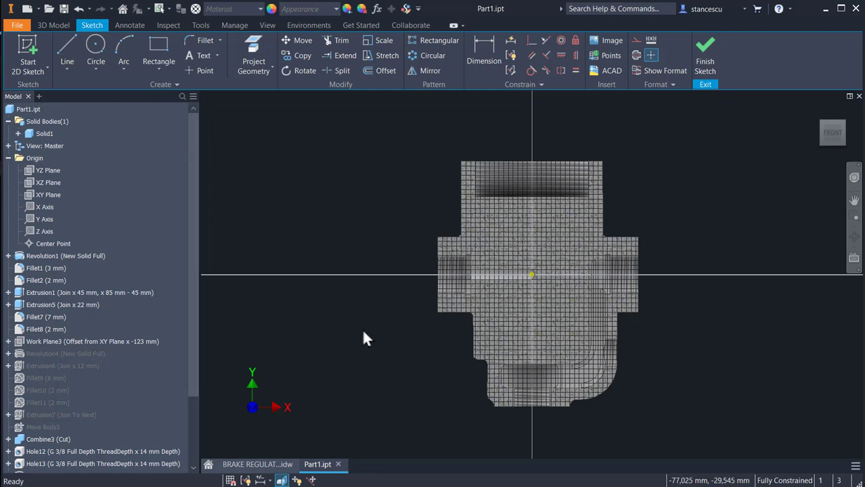
Step: Project the threaded bore's lower edge, the body's top edge and the lower bore's upper edge as construction geometry
{"action": "left_click", "coordinate": [247, 68]}
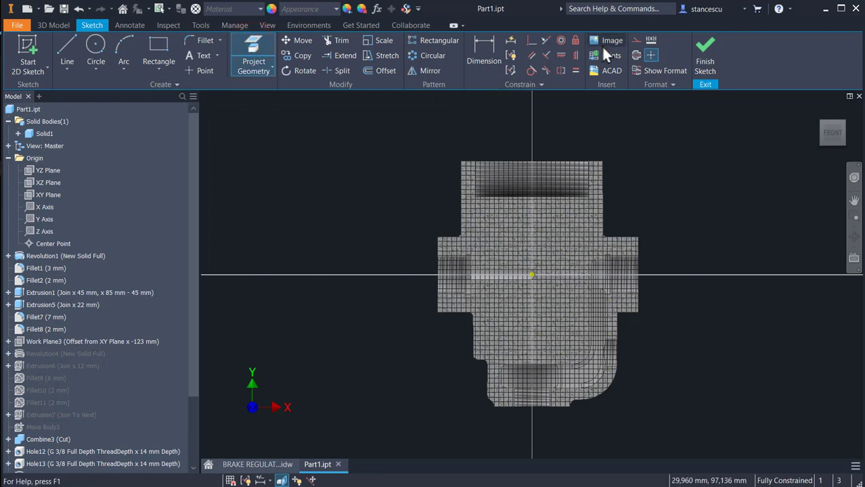
{"action": "left_click", "coordinate": [636, 41]}
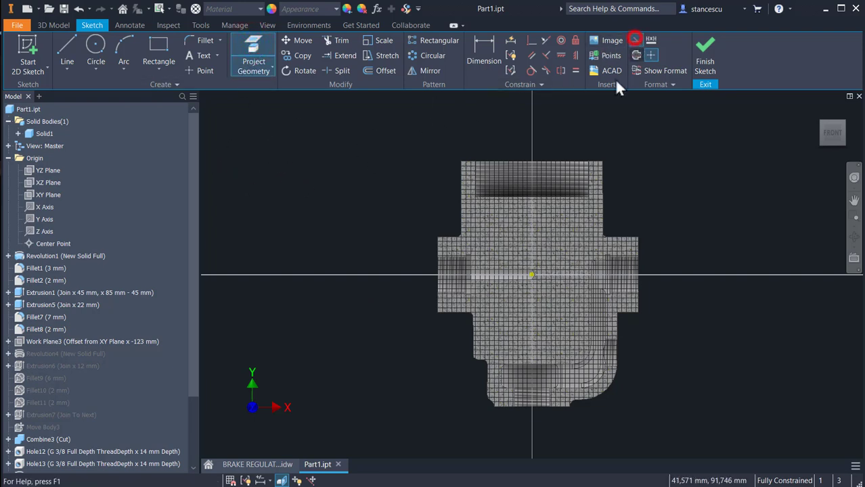
{"action": "left_click", "coordinate": [500, 198]}
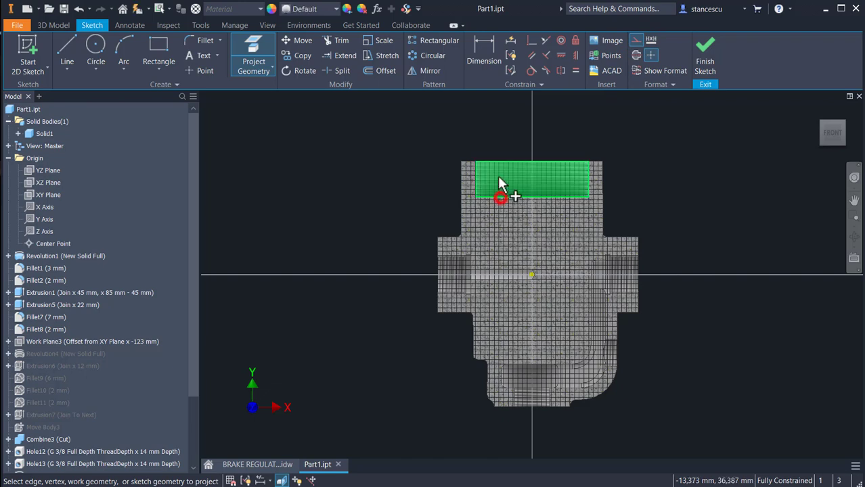
{"action": "left_click", "coordinate": [464, 162]}
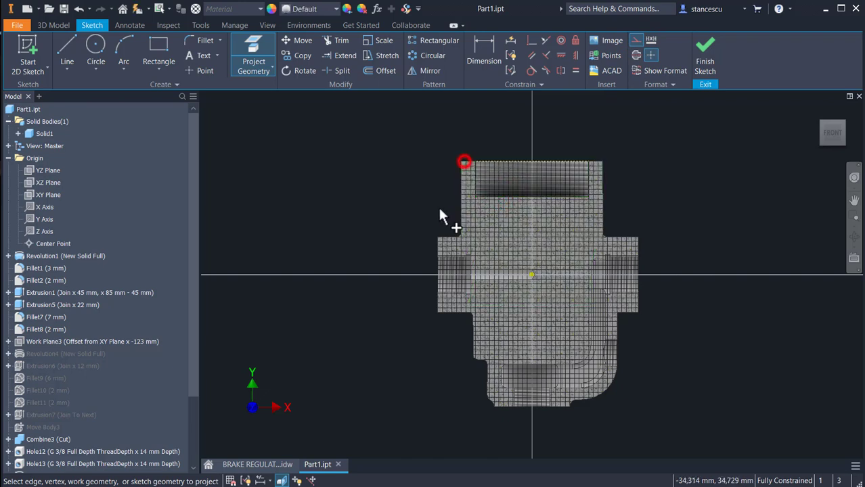
{"action": "left_click", "coordinate": [519, 362]}
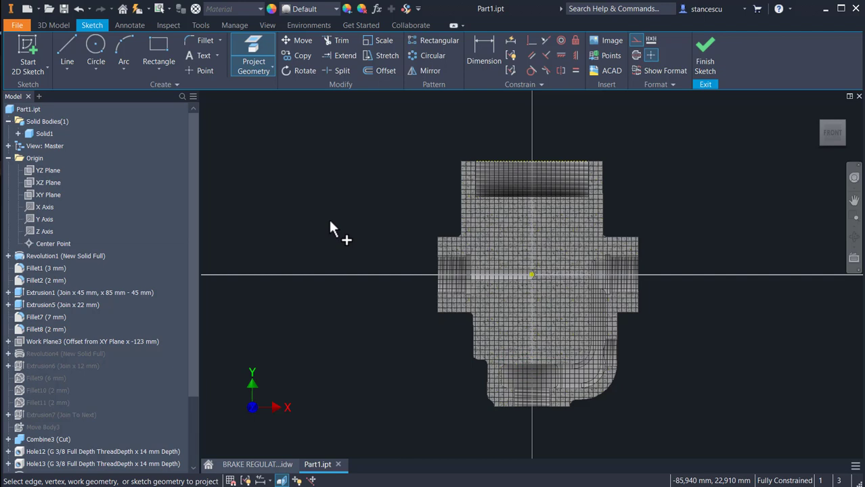
{"action": "key", "text": "Escape"}
{"action": "left_click", "coordinate": [635, 40]}
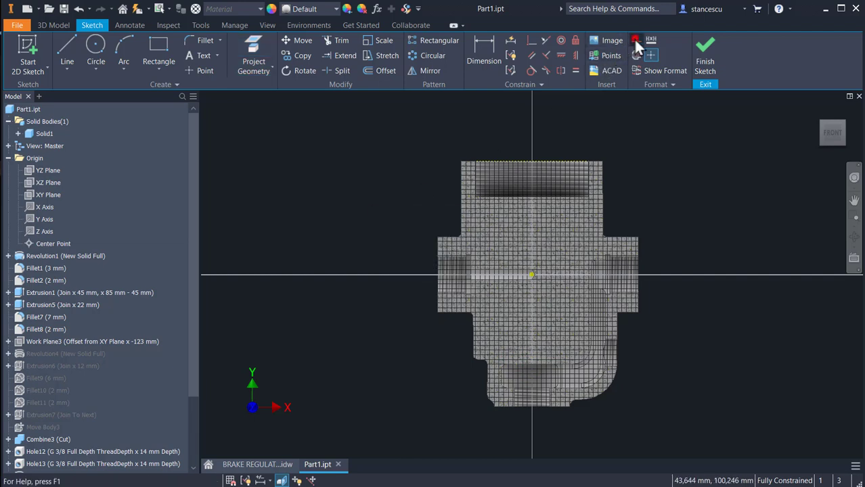
Step: Beside the body, sketch a vertical line about 78.5 mm long, a short base, a riser about 10.5 mm high, a small semicircular lip and the bore floor
{"action": "left_click", "coordinate": [66, 46]}
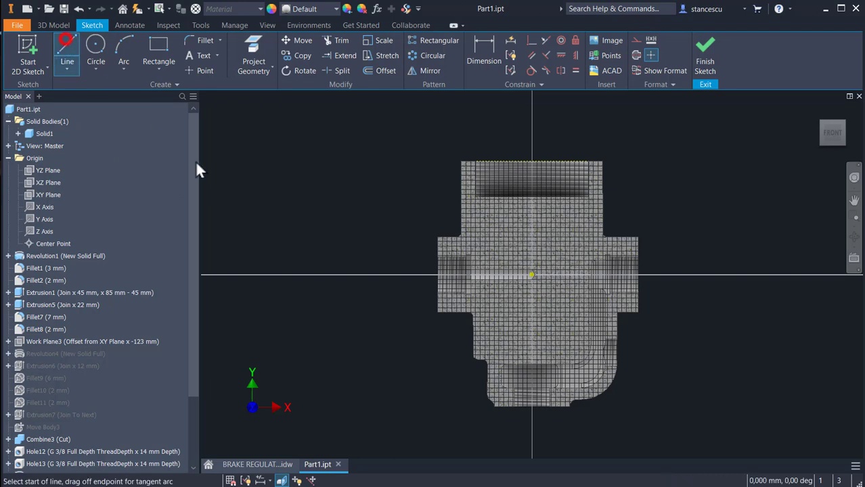
{"action": "left_click", "coordinate": [381, 179]}
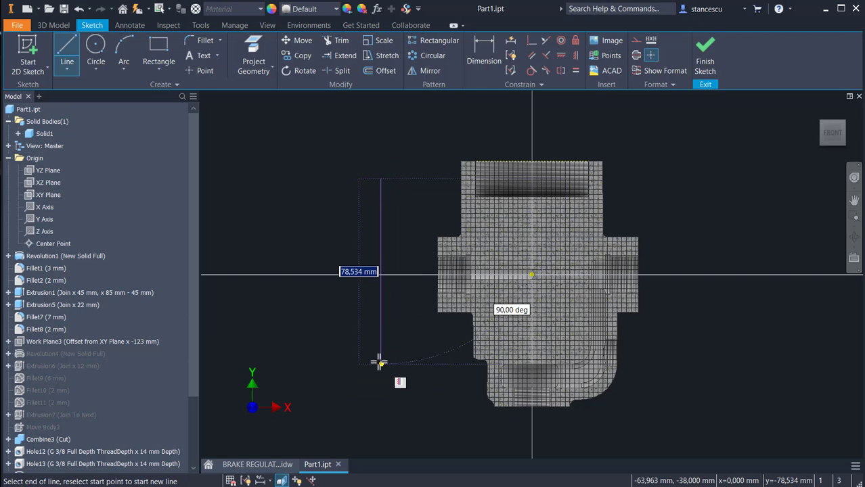
{"action": "left_click", "coordinate": [381, 362]}
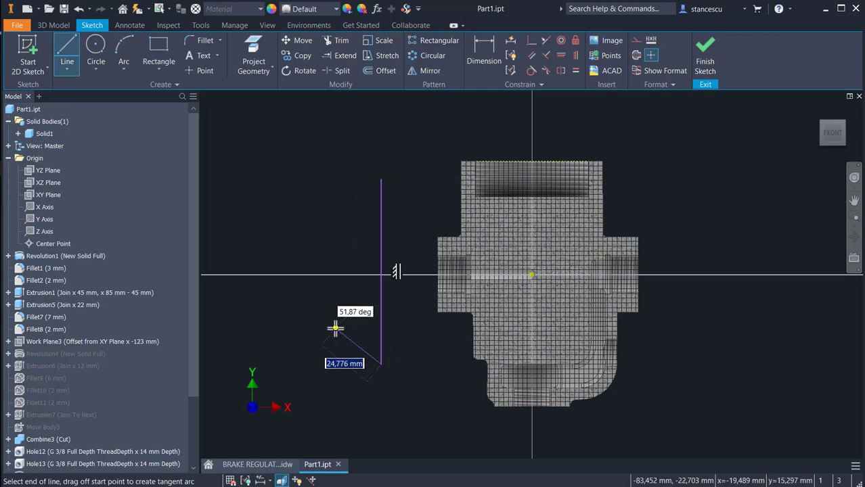
{"action": "scroll", "coordinate": [339, 333], "scroll_direction": "up", "scroll_amount": 3}
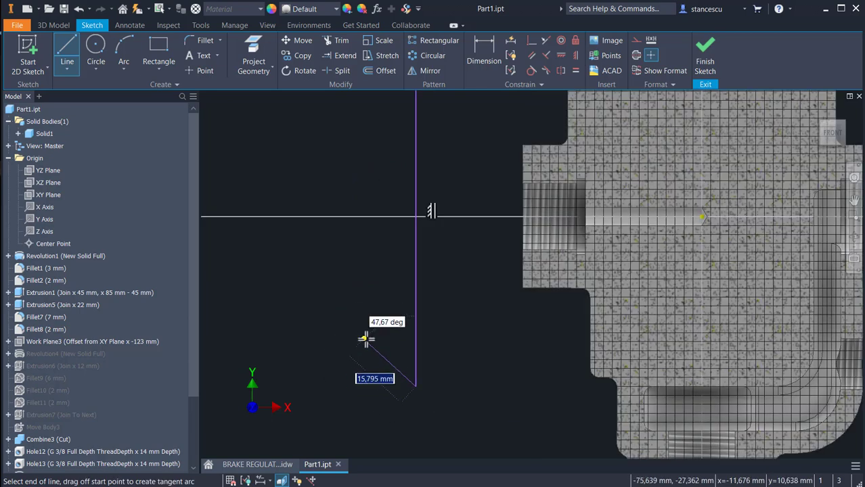
{"action": "left_click", "coordinate": [377, 386]}
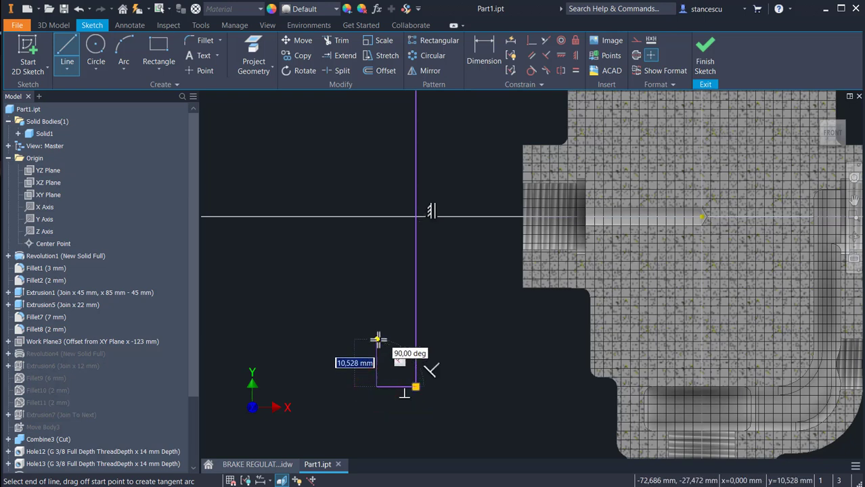
{"action": "left_click_drag", "start_coordinate": [377, 340], "coordinate": [354, 339]}
{"action": "left_click", "coordinate": [331, 339]}
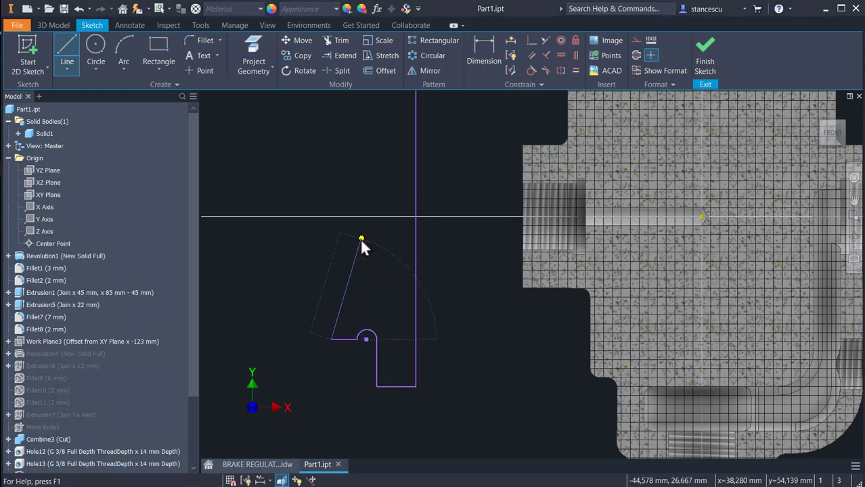
Step: Continue the profile upward along the bore wall, adding a shallow outward groove with tangent arcs at both corners and the wall above it
{"action": "left_click", "coordinate": [332, 299]}
{"action": "left_click_drag", "start_coordinate": [332, 299], "coordinate": [324, 288]}
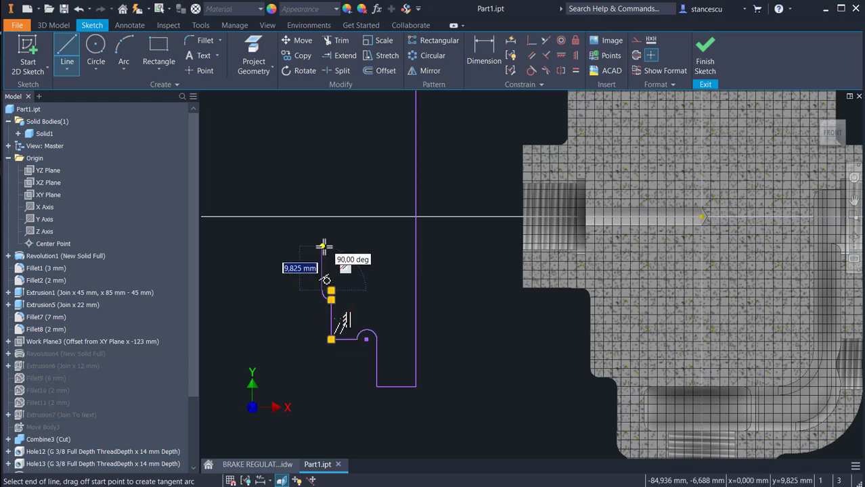
{"action": "left_click", "coordinate": [323, 246]}
{"action": "left_click_drag", "start_coordinate": [324, 247], "coordinate": [329, 239]}
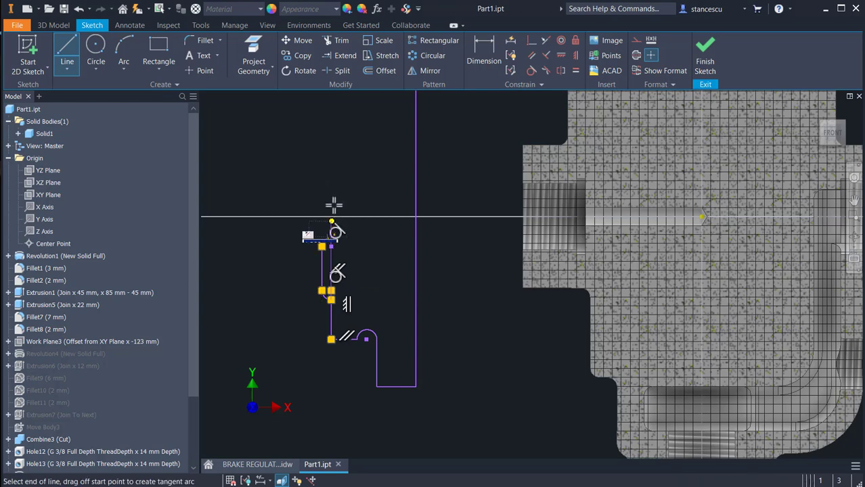
{"action": "left_click", "coordinate": [332, 169]}
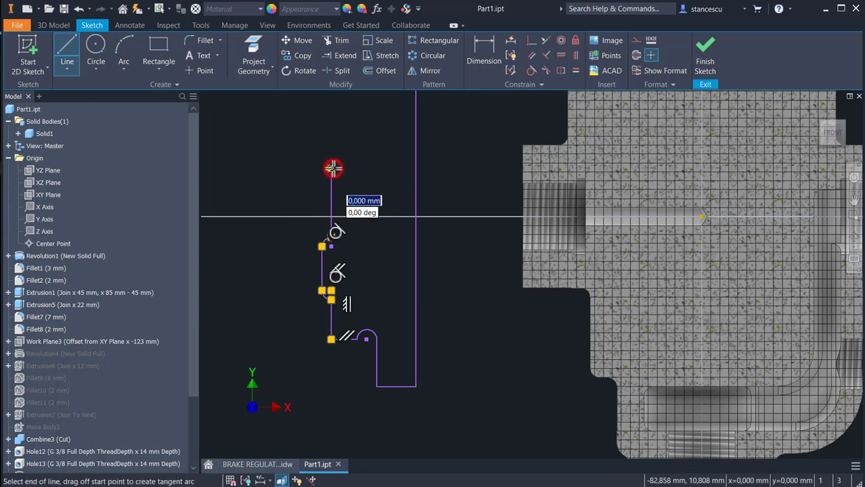
Step: Add the tapered shoulder, a wall about 11.8 mm high, the relief step and a sloped line, then close the profile about 13.2 mm across the top
{"action": "middle_click_drag", "start_coordinate": [331, 169], "coordinate": [403, 296]}
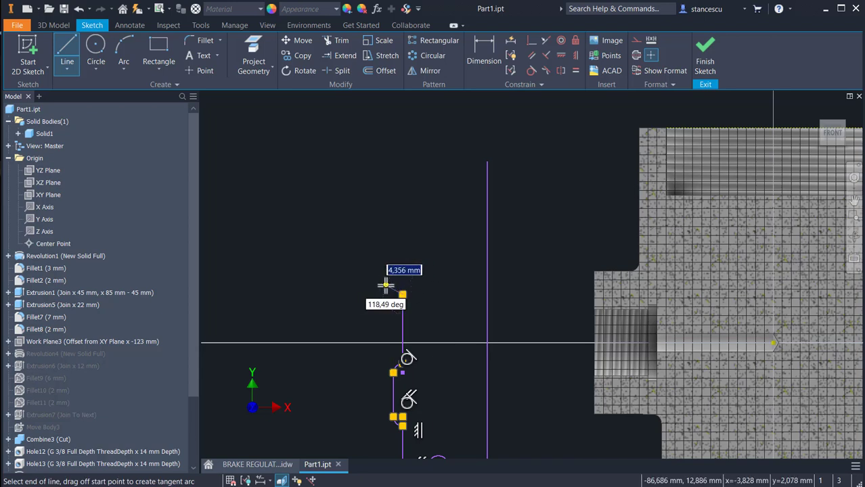
{"action": "left_click", "coordinate": [386, 285]}
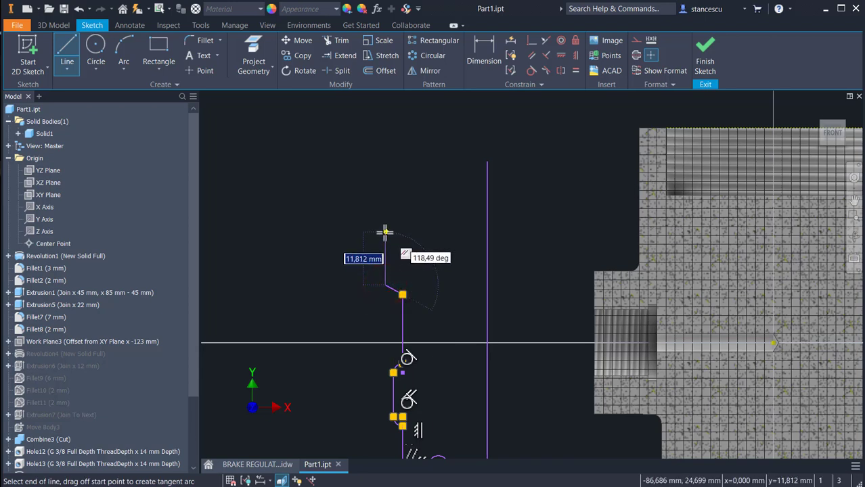
{"action": "left_click", "coordinate": [385, 230]}
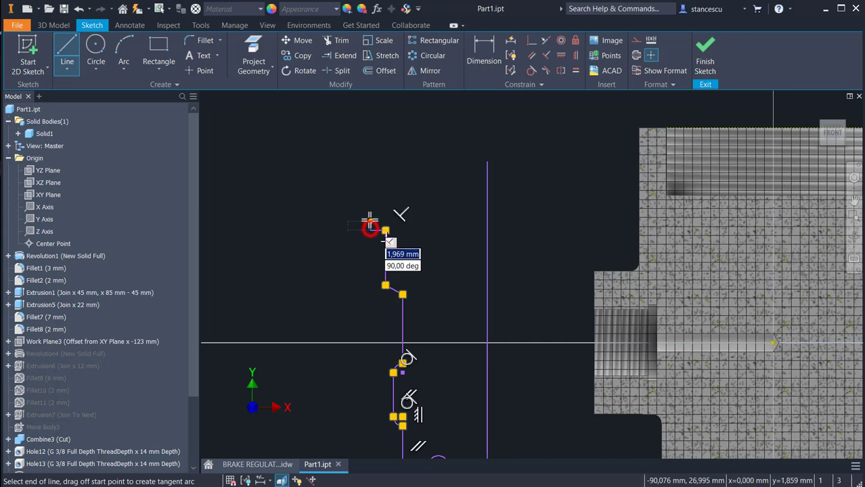
{"action": "left_click", "coordinate": [371, 229]}
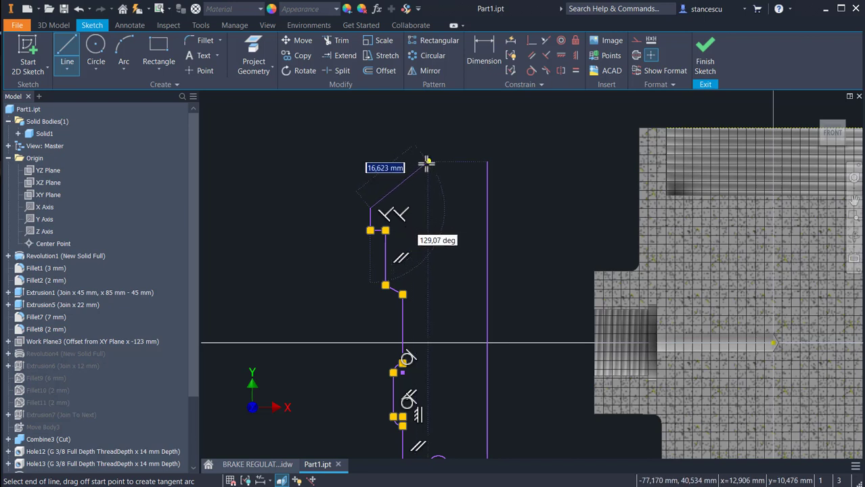
{"action": "left_click", "coordinate": [426, 163]}
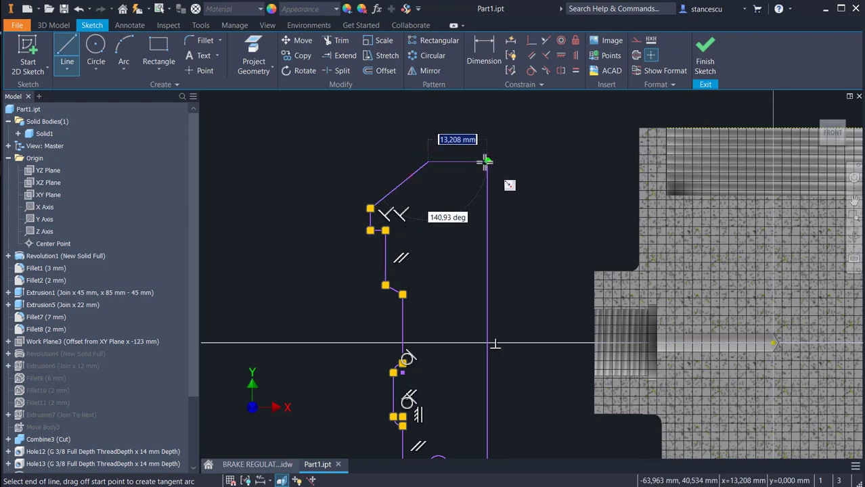
{"action": "left_click", "coordinate": [487, 162]}
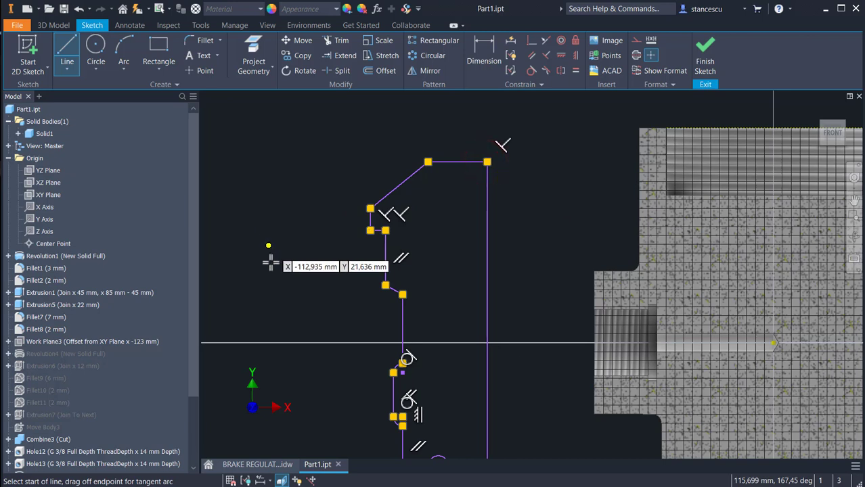
{"action": "scroll", "coordinate": [348, 207], "scroll_direction": "up", "scroll_amount": 5}
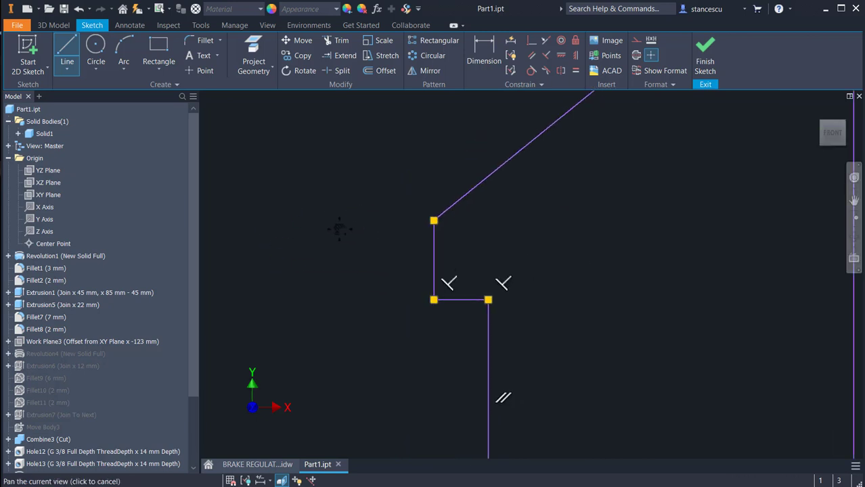
{"action": "mouse_move", "coordinate": [340, 229]}
{"action": "middle_mouse_down"}
{"action": "mouse_move", "coordinate": [270, 293]}
{"action": "mouse_move", "coordinate": [228, 284]}
{"action": "middle_mouse_up"}
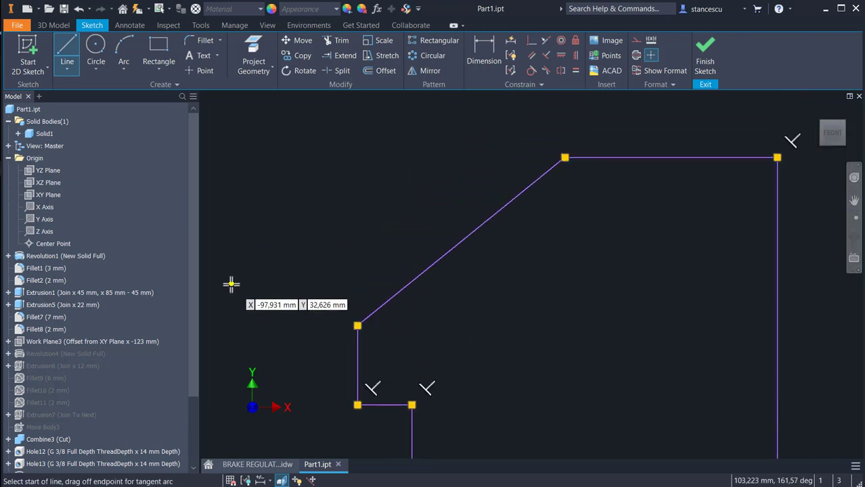
{"action": "key", "text": "Escape"}
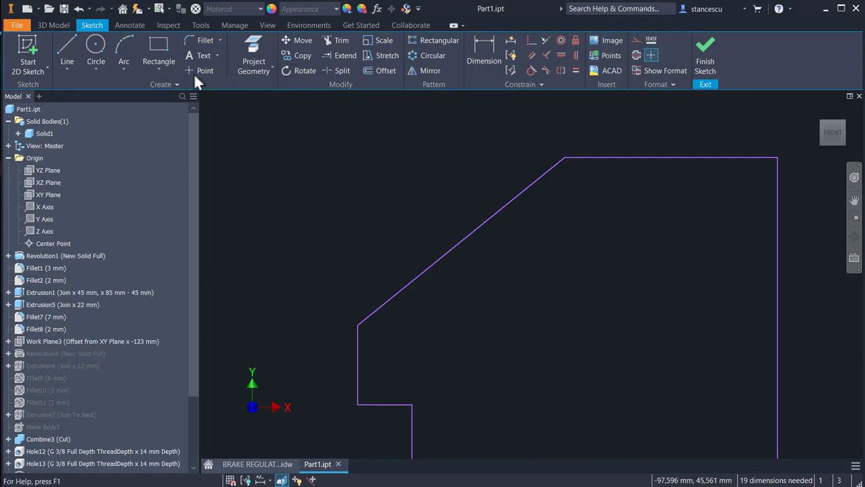
Step: Round the relief's upper corner at the sloped line with a 1 mm fillet and its lower corner with a 1.5 mm fillet
{"action": "left_click", "coordinate": [200, 40]}
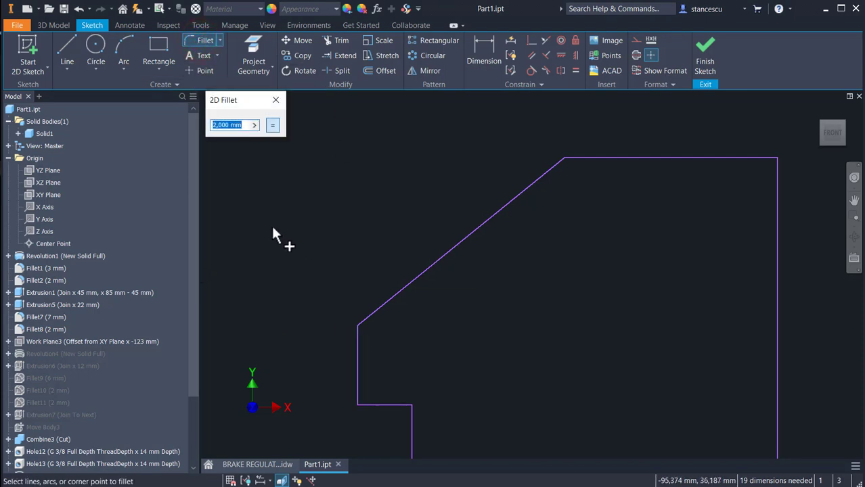
{"action": "type", "text": "1"}
{"action": "left_click", "coordinate": [358, 349]}
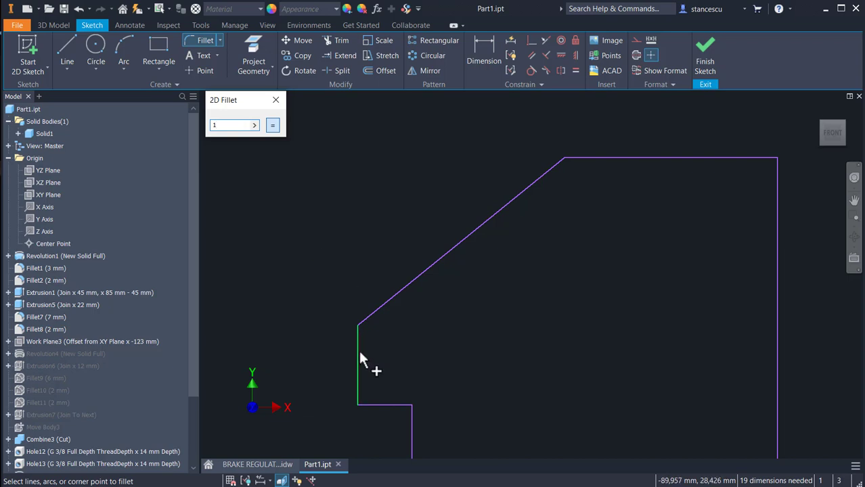
{"action": "left_click", "coordinate": [375, 315]}
{"action": "middle_click_drag", "start_coordinate": [424, 345], "coordinate": [425, 305]}
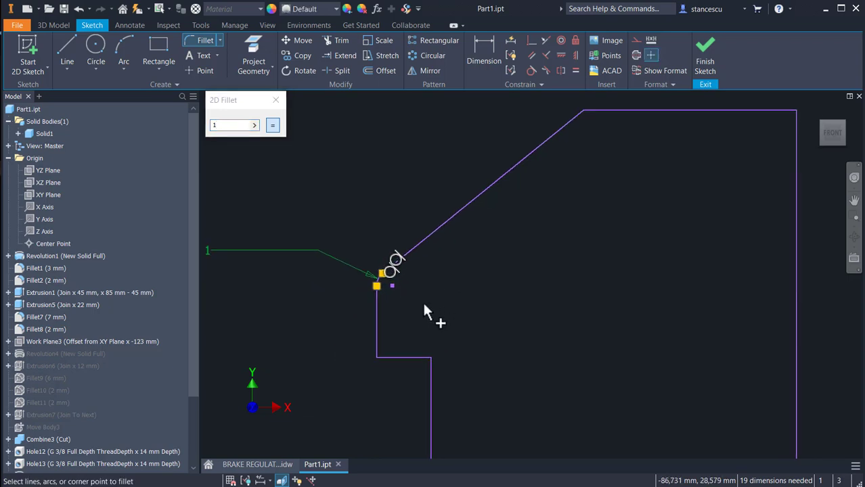
{"action": "double_click", "coordinate": [226, 124]}
{"action": "type", "text": "1"}
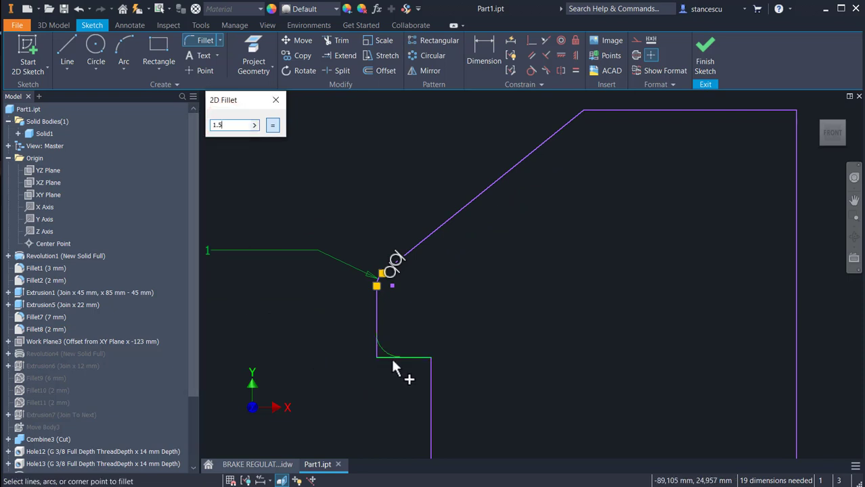
{"action": "left_click", "coordinate": [374, 324]}
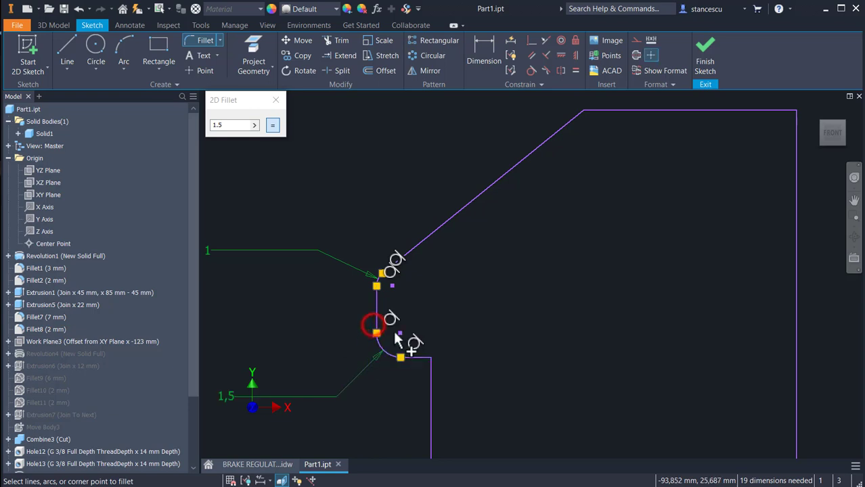
{"action": "middle_click_drag", "start_coordinate": [488, 291], "coordinate": [476, 355]}
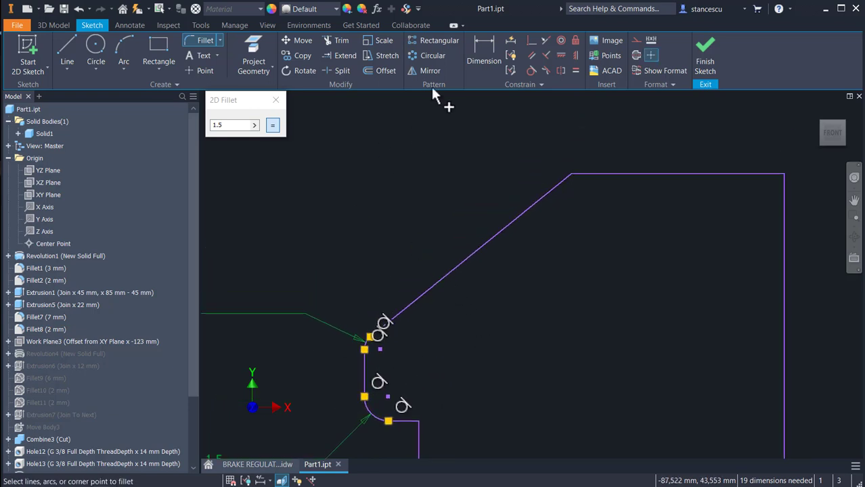
Step: Dimension the angle between the relief's vertical wall and the sloped line as 45 degrees
{"action": "left_click", "coordinate": [484, 42]}
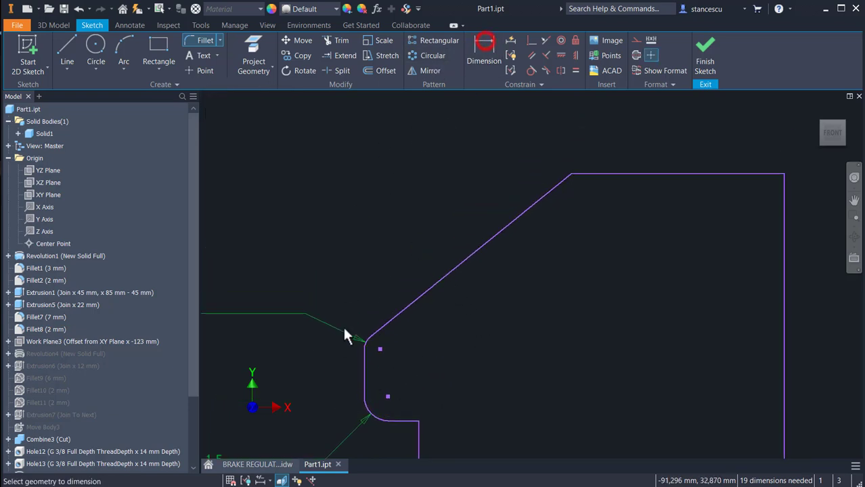
{"action": "left_click", "coordinate": [362, 372]}
{"action": "left_click", "coordinate": [415, 297]}
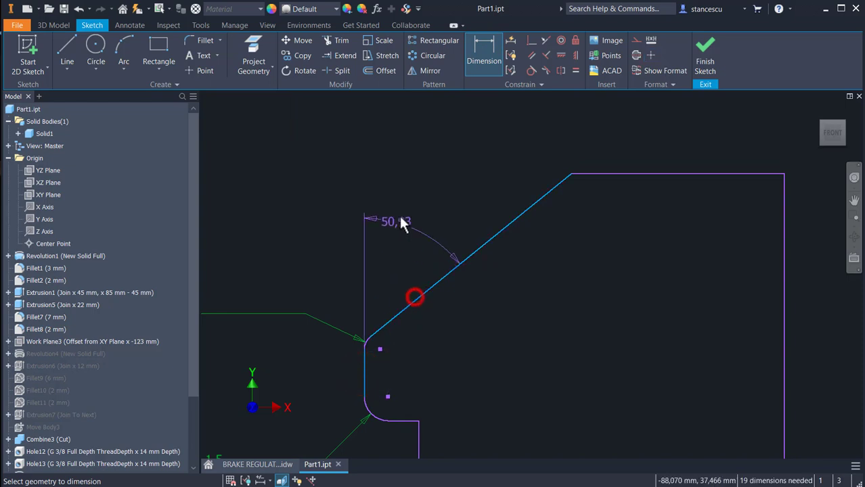
{"action": "left_click", "coordinate": [410, 203]}
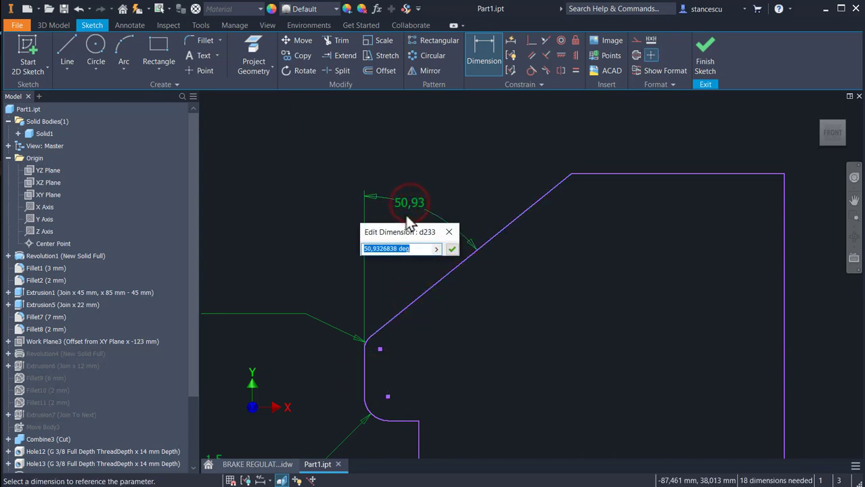
{"action": "type", "text": "45"}
{"action": "key", "text": "Return"}
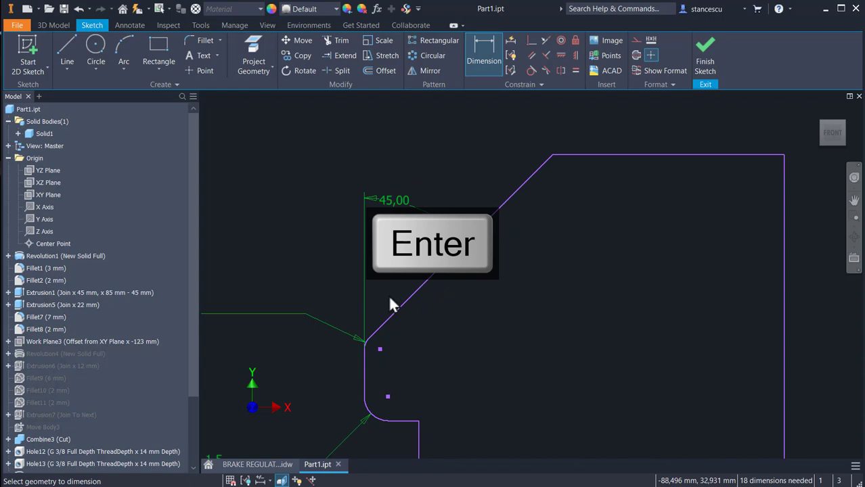
{"action": "scroll", "coordinate": [390, 300], "scroll_direction": "down", "scroll_amount": 3}
{"action": "mouse_move", "coordinate": [401, 299]}
{"action": "middle_mouse_down"}
{"action": "mouse_move", "coordinate": [440, 271]}
{"action": "mouse_move", "coordinate": [467, 234]}
{"action": "middle_mouse_up"}
{"action": "scroll", "coordinate": [467, 235], "scroll_direction": "up", "scroll_amount": 10}
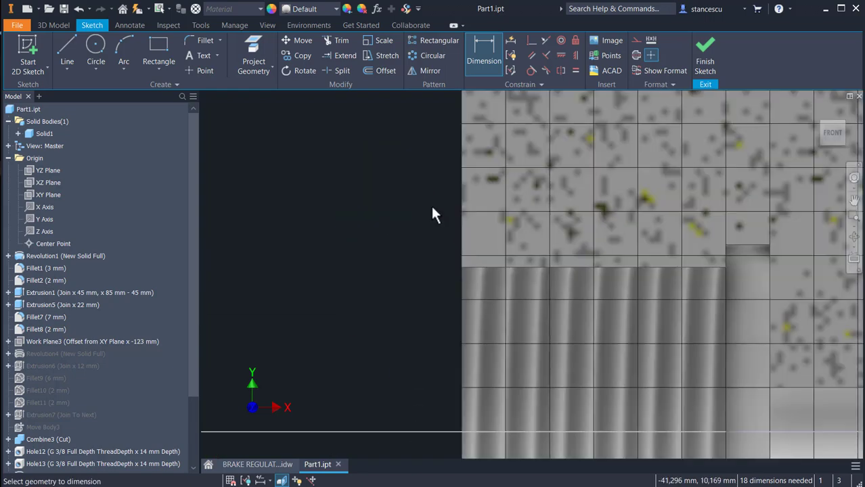
{"action": "scroll", "coordinate": [432, 208], "scroll_direction": "down", "scroll_amount": 5}
{"action": "scroll", "coordinate": [387, 193], "scroll_direction": "up", "scroll_amount": 2}
{"action": "middle_click_drag", "start_coordinate": [388, 193], "coordinate": [467, 303]}
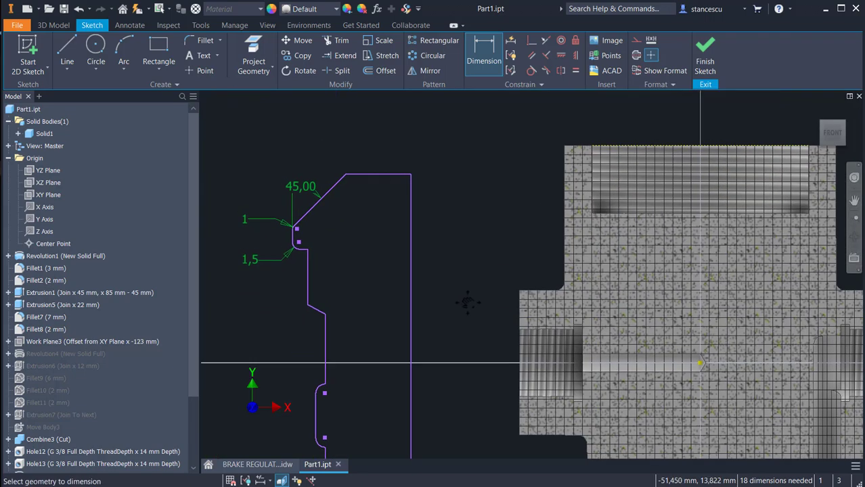
{"action": "key", "text": "Escape"}
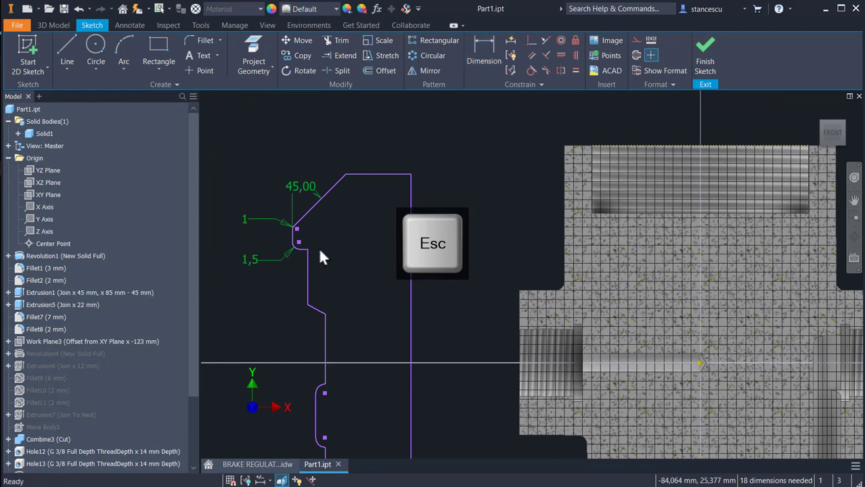
Step: Move the profile's top line, sloped line and relief step upward, bringing the step about level with the threaded bore's lower edge
{"action": "scroll", "coordinate": [320, 256], "scroll_direction": "up", "scroll_amount": 2}
{"action": "scroll", "coordinate": [321, 256], "scroll_direction": "down", "scroll_amount": 2}
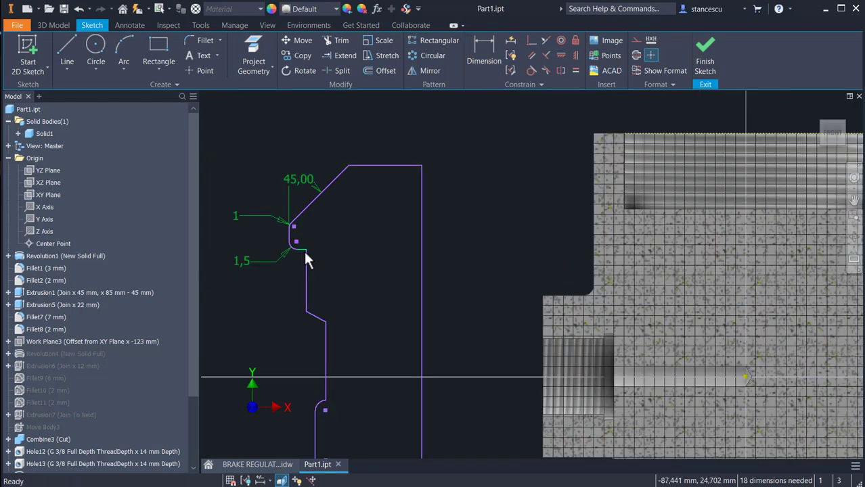
{"action": "mouse_move", "coordinate": [306, 249]}
{"action": "left_mouse_down"}
{"action": "mouse_move", "coordinate": [303, 228]}
{"action": "mouse_move", "coordinate": [306, 251]}
{"action": "left_mouse_up"}
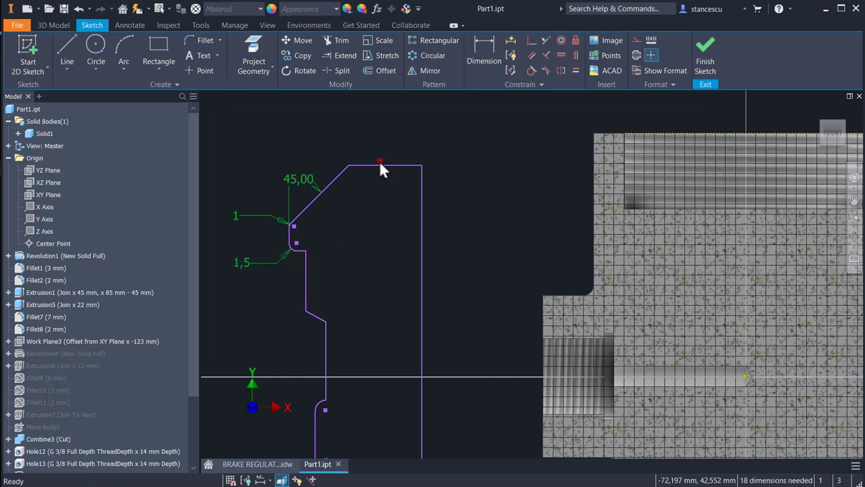
{"action": "mouse_move", "coordinate": [383, 174]}
{"action": "left_mouse_down"}
{"action": "mouse_move", "coordinate": [394, 138]}
{"action": "mouse_move", "coordinate": [376, 131]}
{"action": "left_mouse_up"}
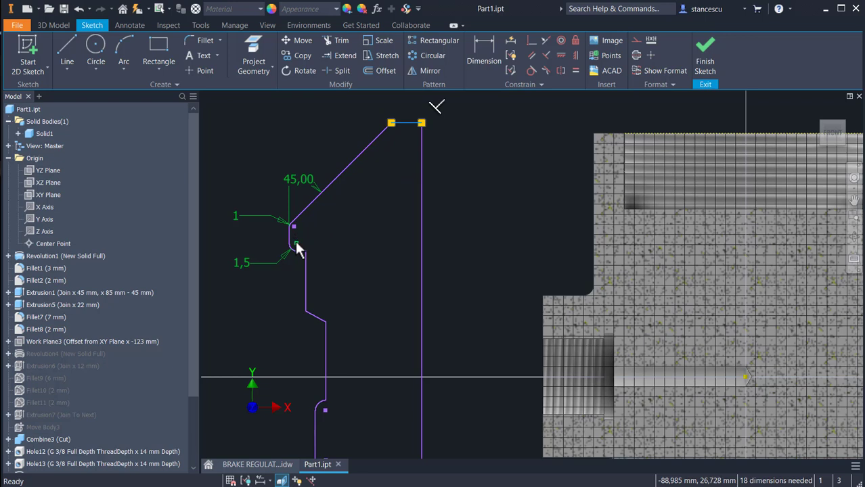
{"action": "left_click_drag", "start_coordinate": [295, 238], "coordinate": [299, 235]}
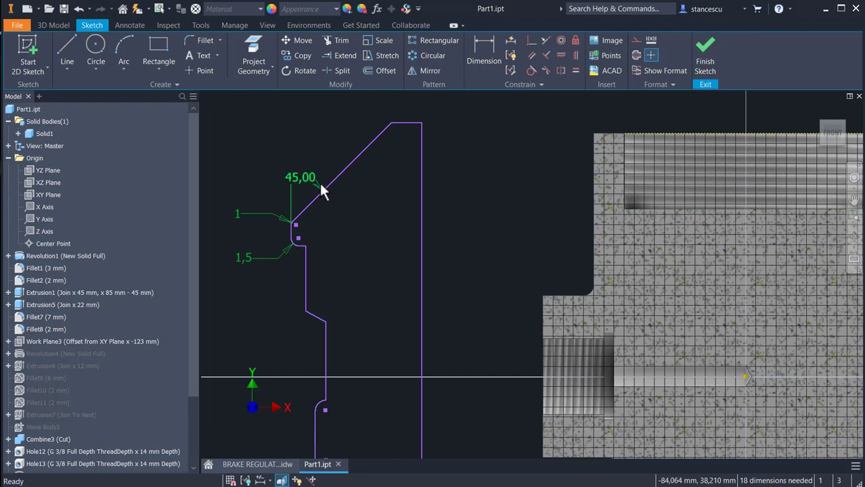
{"action": "left_click_drag", "start_coordinate": [323, 195], "coordinate": [311, 144]}
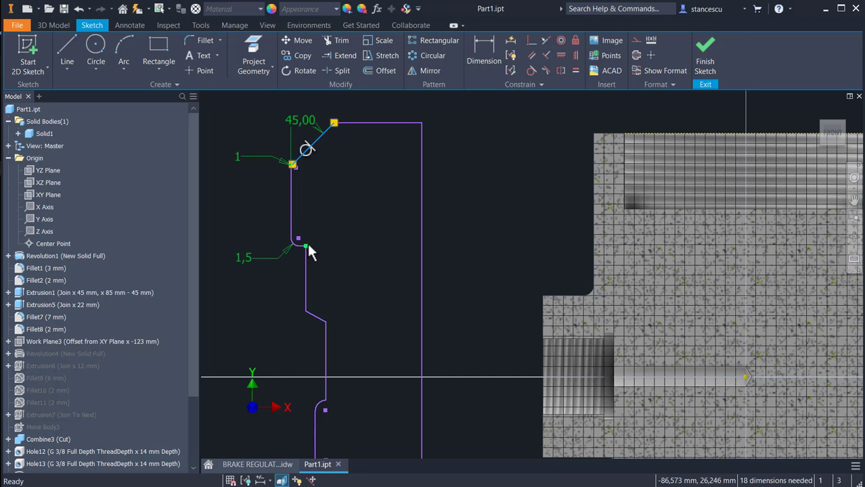
{"action": "left_click_drag", "start_coordinate": [307, 247], "coordinate": [306, 213]}
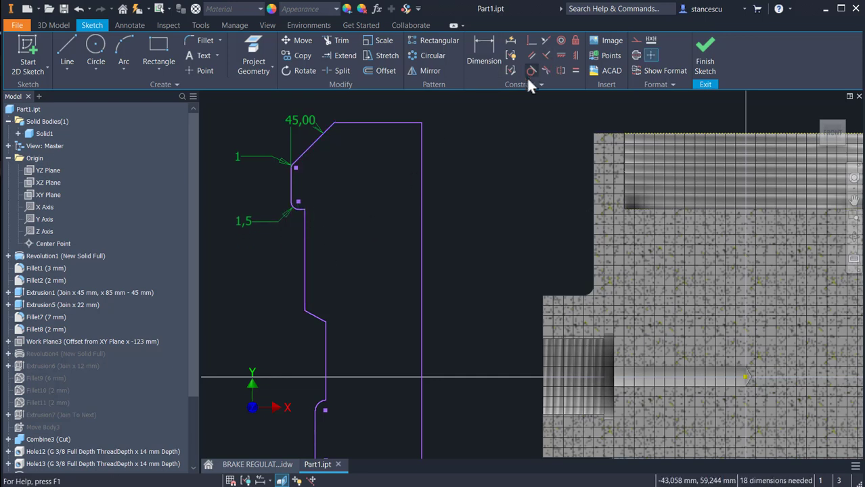
Step: Make the inner corner of the relief step coincident with the threaded bore's projected lower edge
{"action": "left_click", "coordinate": [531, 40]}
{"action": "left_click", "coordinate": [654, 208]}
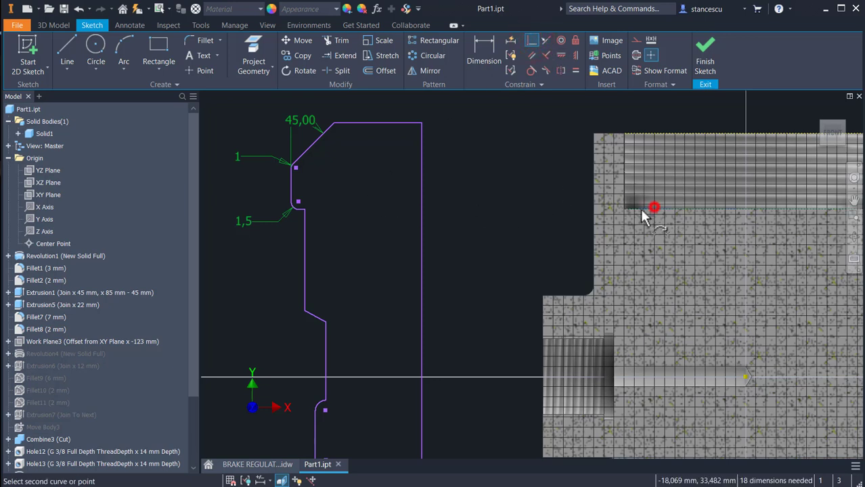
{"action": "left_click", "coordinate": [306, 211]}
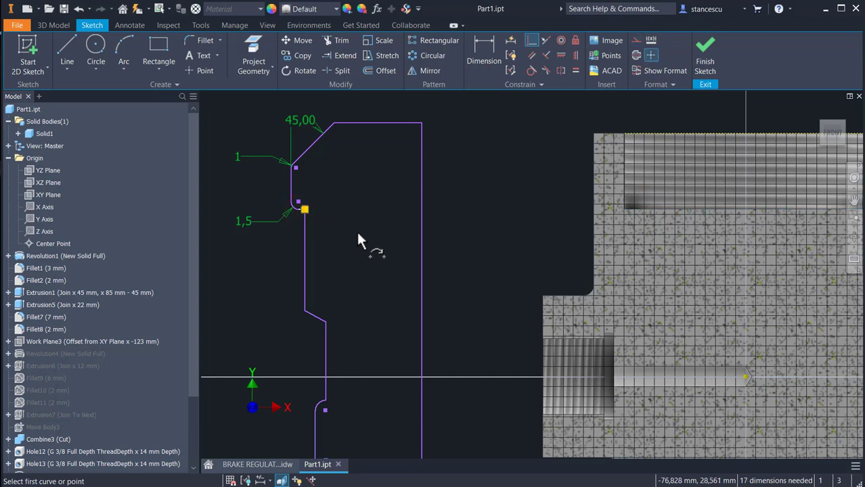
{"action": "key", "text": "Escape"}
{"action": "mouse_move", "coordinate": [366, 234]}
{"action": "middle_mouse_down"}
{"action": "mouse_move", "coordinate": [388, 201]}
{"action": "mouse_move", "coordinate": [409, 222]}
{"action": "mouse_move", "coordinate": [417, 259]}
{"action": "middle_mouse_up"}
{"action": "key", "text": "Escape"}
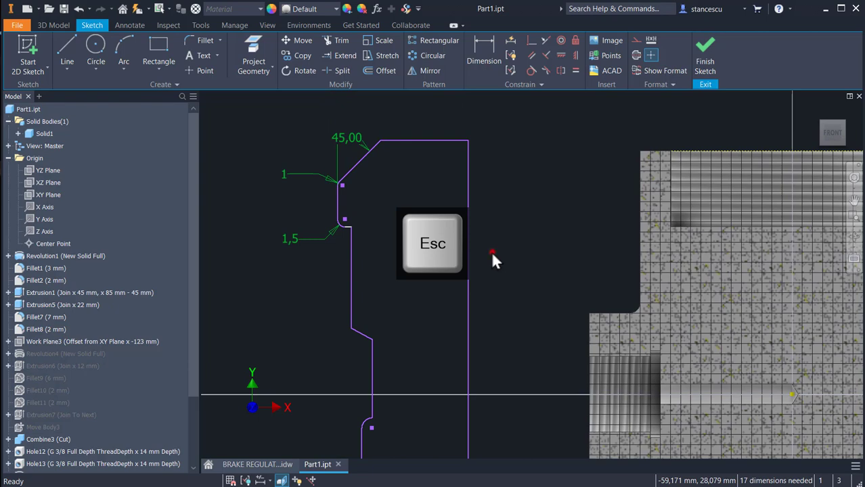
Step: Convert the profile's long vertical line to a centerline
{"action": "left_click_drag", "start_coordinate": [491, 251], "coordinate": [457, 280]}
{"action": "left_click", "coordinate": [635, 55]}
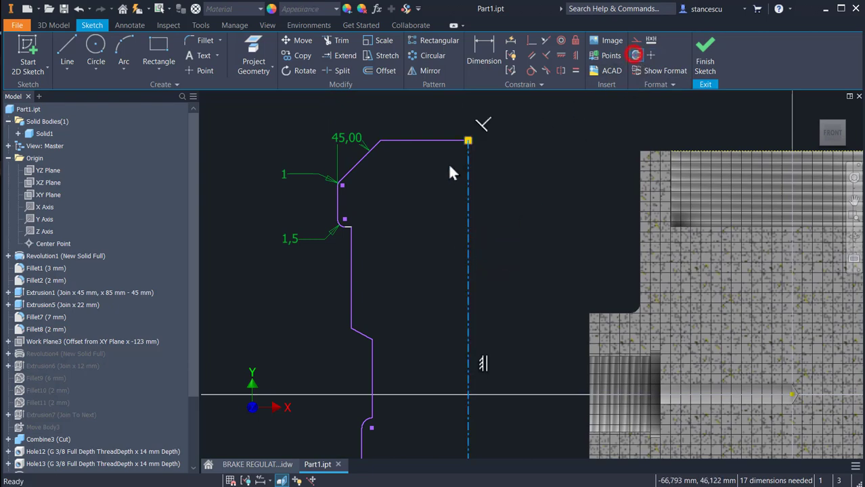
{"action": "middle_click_drag", "start_coordinate": [408, 207], "coordinate": [415, 252]}
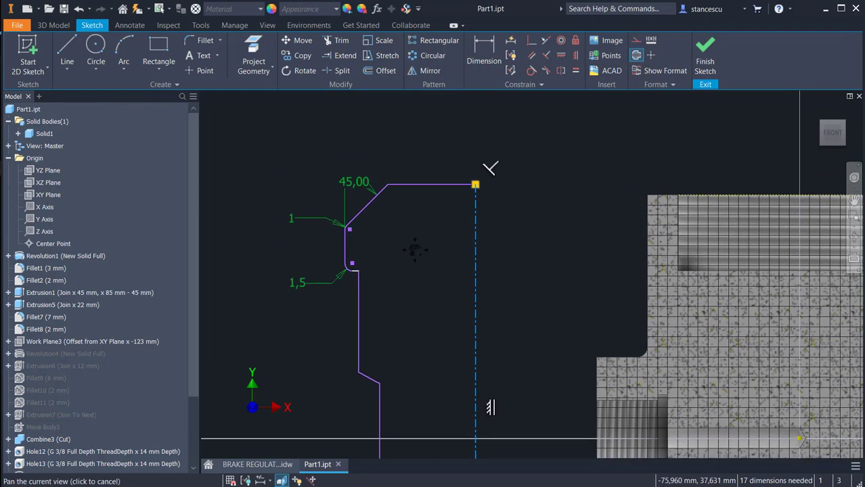
Step: Dimension the relief's vertical wall from the centerline as a 50 mm diameter
{"action": "left_click", "coordinate": [479, 50]}
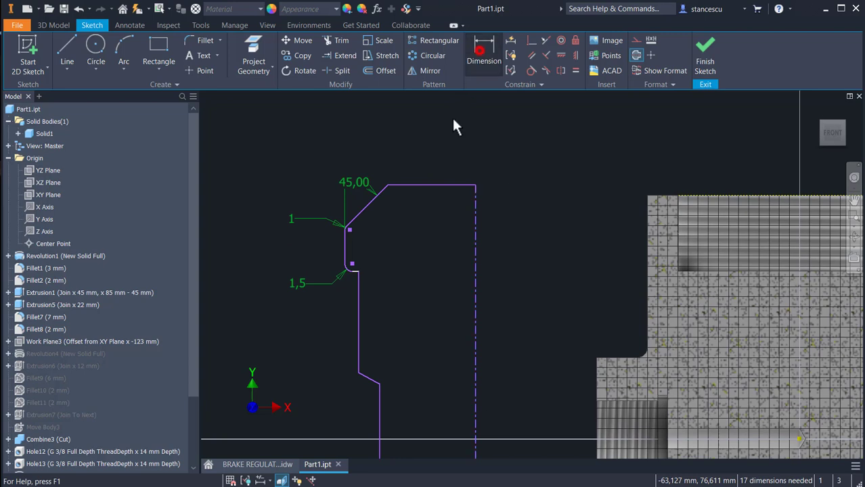
{"action": "left_click", "coordinate": [348, 246]}
{"action": "left_click", "coordinate": [475, 249]}
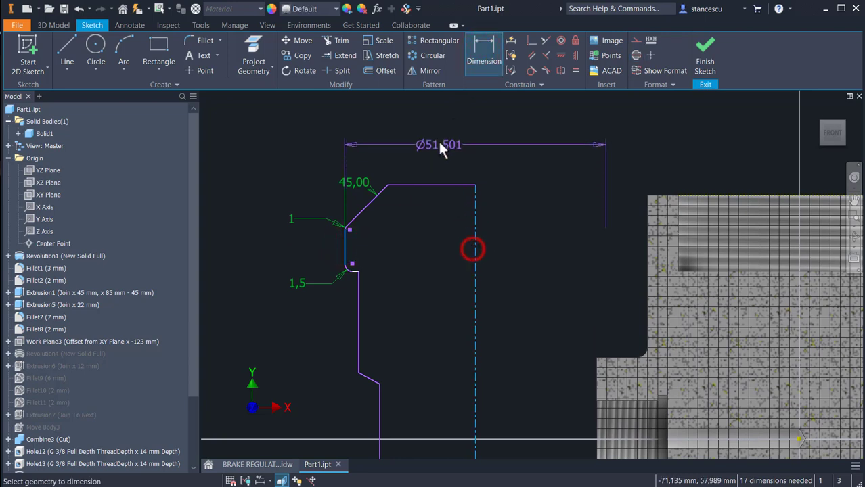
{"action": "left_click", "coordinate": [436, 133]}
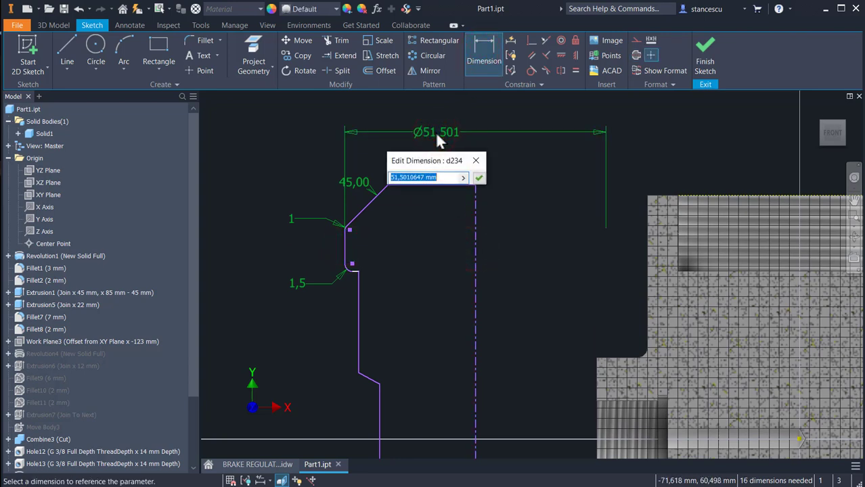
{"action": "type", "text": "50"}
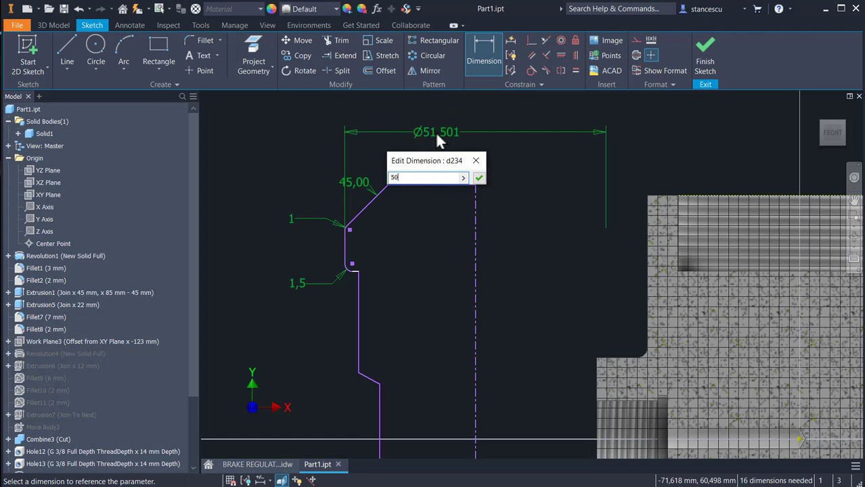
{"action": "key", "text": "Return"}
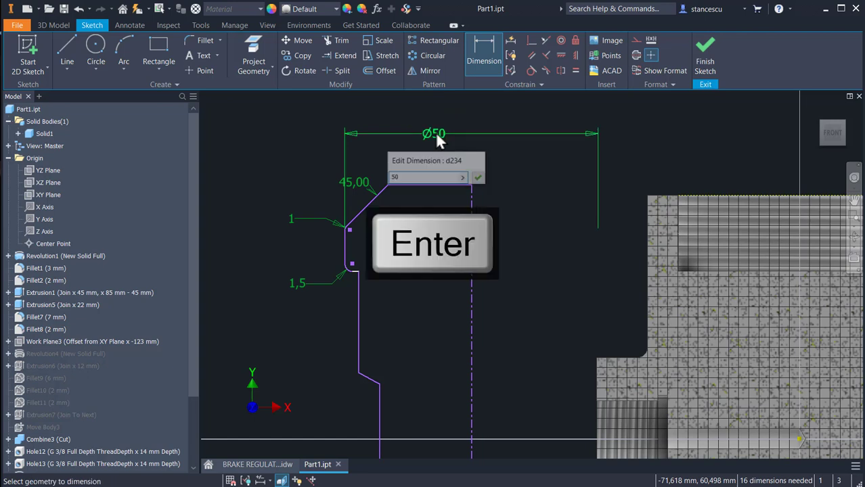
Step: Move the profile's top line down to slightly below the level of the body's top edge
{"action": "left_click_drag", "start_coordinate": [459, 162], "coordinate": [459, 144]}
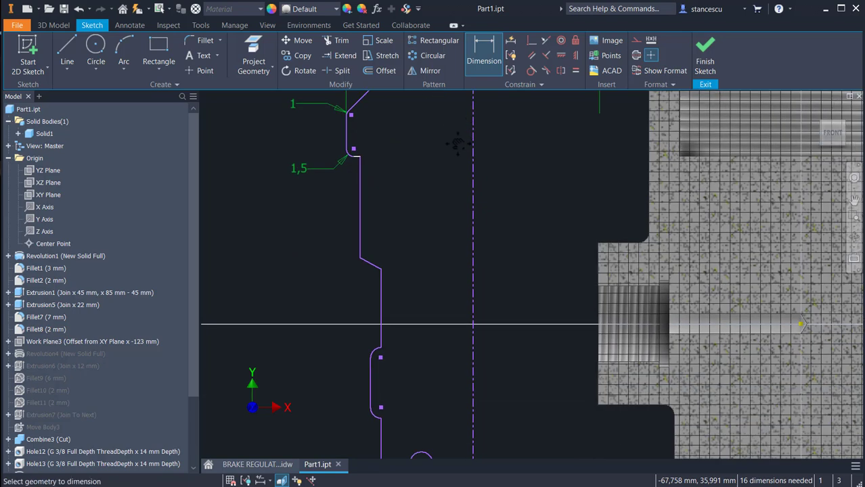
{"action": "middle_click_drag", "start_coordinate": [440, 157], "coordinate": [458, 231]}
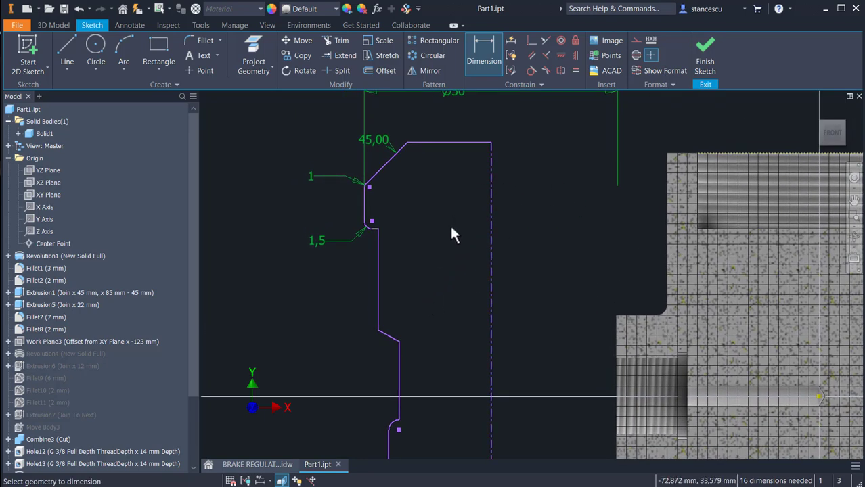
{"action": "key", "text": "Escape"}
{"action": "left_click_drag", "start_coordinate": [443, 141], "coordinate": [452, 177]}
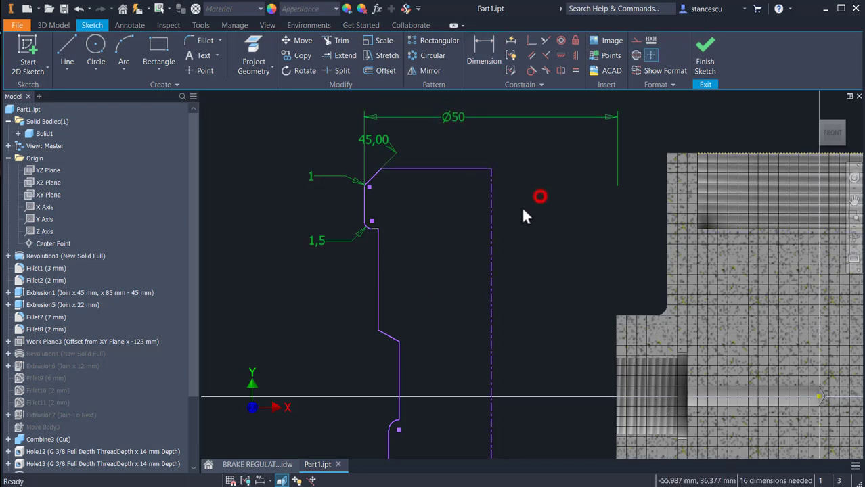
Step: Dimension the upper end of the profile's slanted line 25 mm below the body's top edge
{"action": "left_click", "coordinate": [483, 48]}
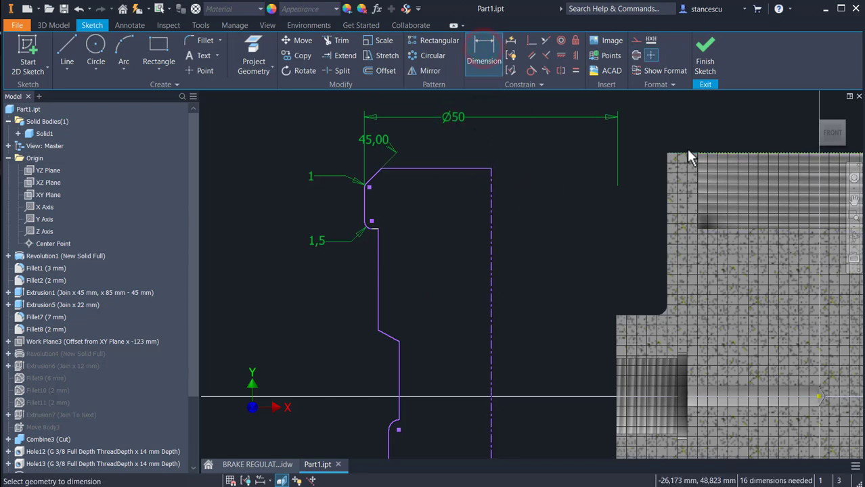
{"action": "left_click", "coordinate": [687, 155]}
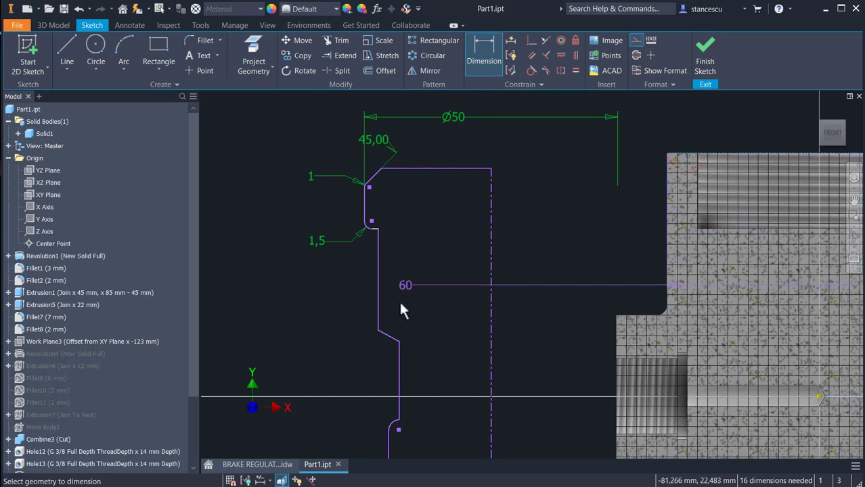
{"action": "left_click", "coordinate": [377, 330]}
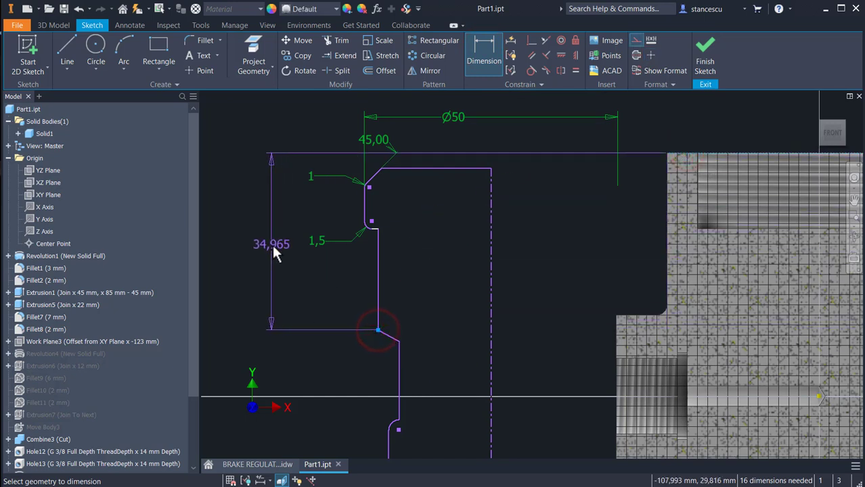
{"action": "left_click", "coordinate": [274, 252]}
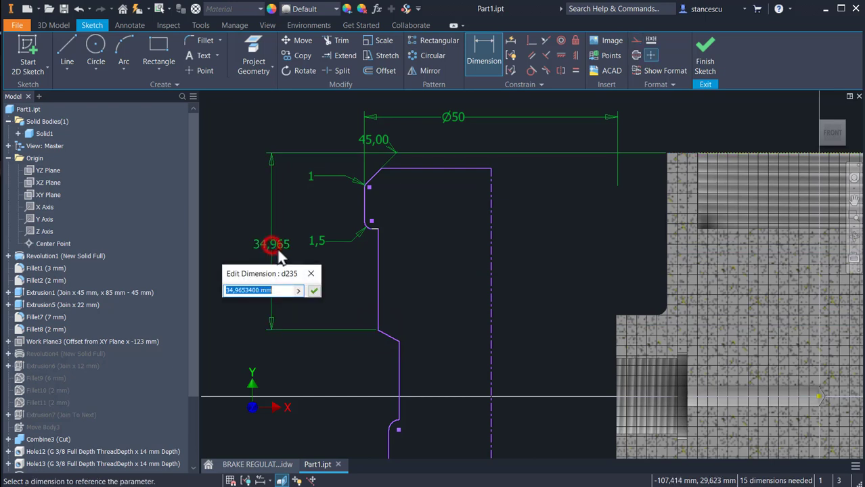
{"action": "type", "text": "25"}
{"action": "key", "text": "Return"}
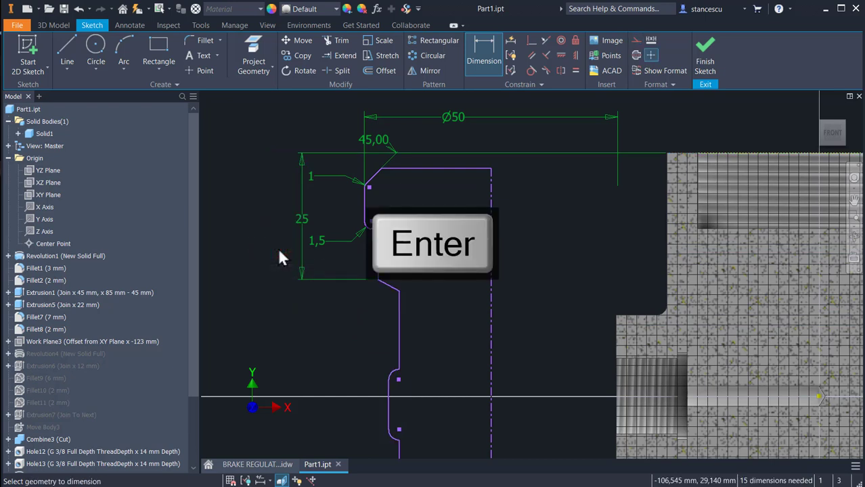
Step: Dimension the angle between the slanted line and the profile's top line as 30 degrees
{"action": "left_click", "coordinate": [393, 291]}
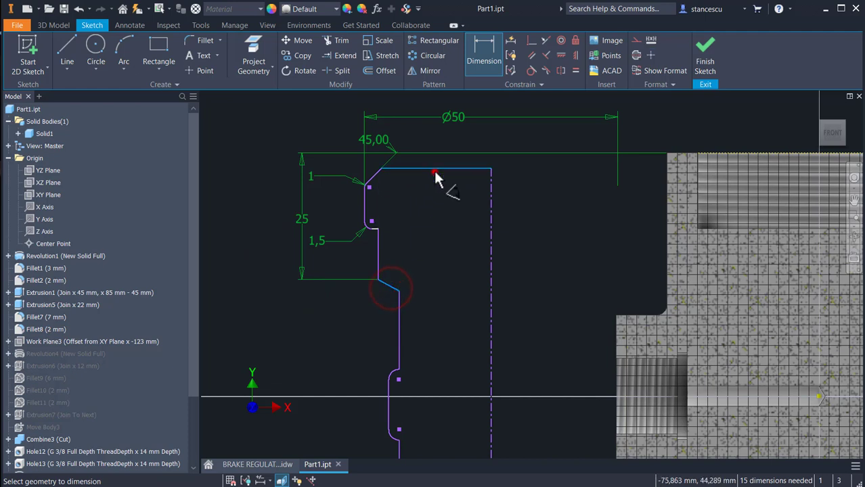
{"action": "left_click", "coordinate": [434, 171]}
{"action": "left_click", "coordinate": [455, 238]}
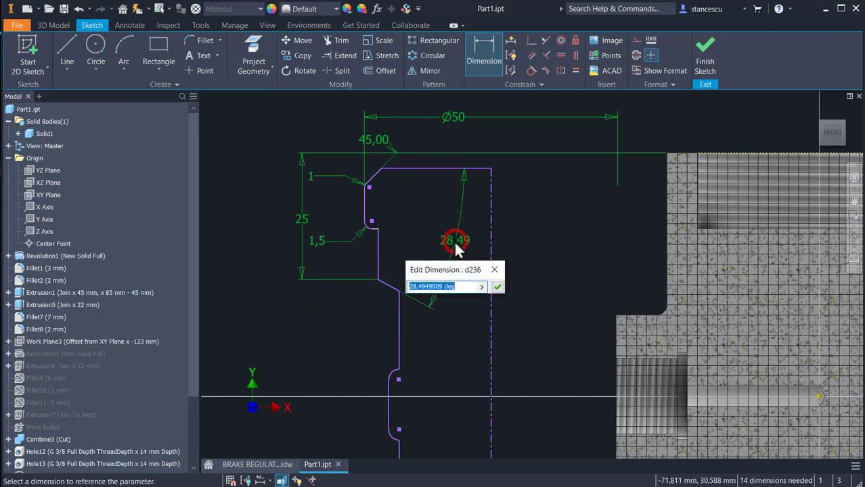
{"action": "type", "text": "30"}
{"action": "key", "text": "Return"}
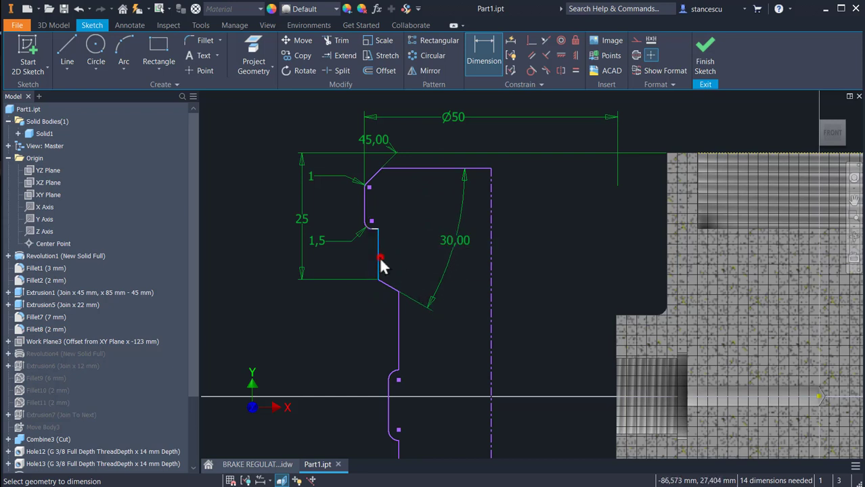
Step: Dimension the vertical wall directly above the slanted line from the centerline as a 44 mm diameter
{"action": "left_click", "coordinate": [379, 264]}
{"action": "left_click", "coordinate": [489, 262]}
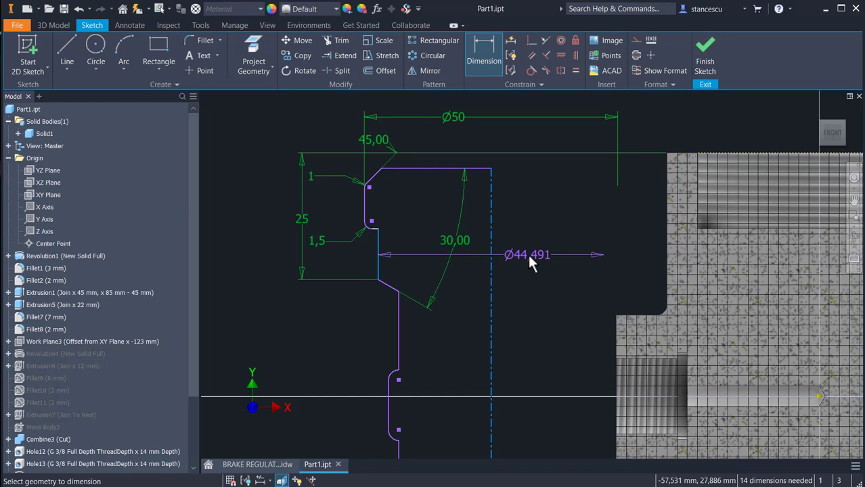
{"action": "type", "text": "44"}
{"action": "key", "text": "Return"}
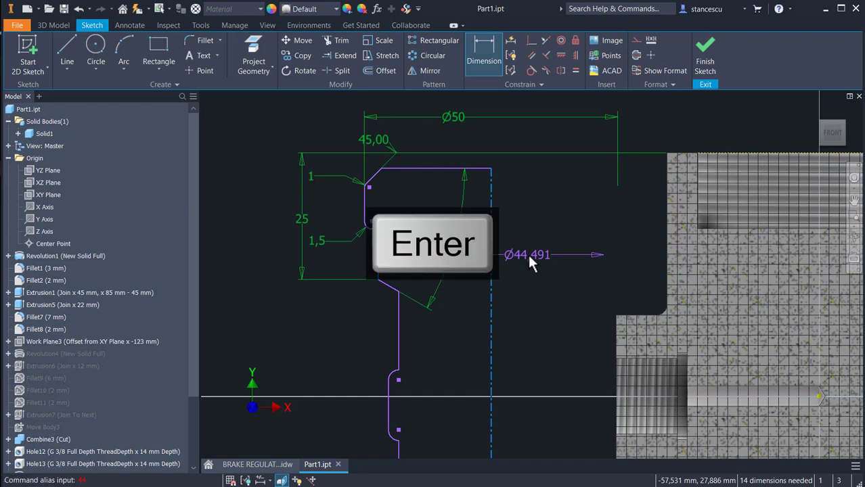
{"action": "left_click", "coordinate": [532, 251]}
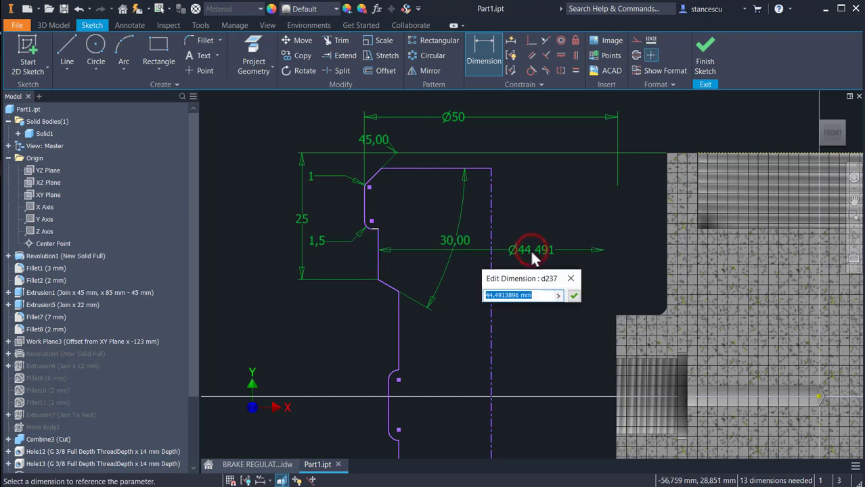
{"action": "type", "text": "44"}
{"action": "key", "text": "Return"}
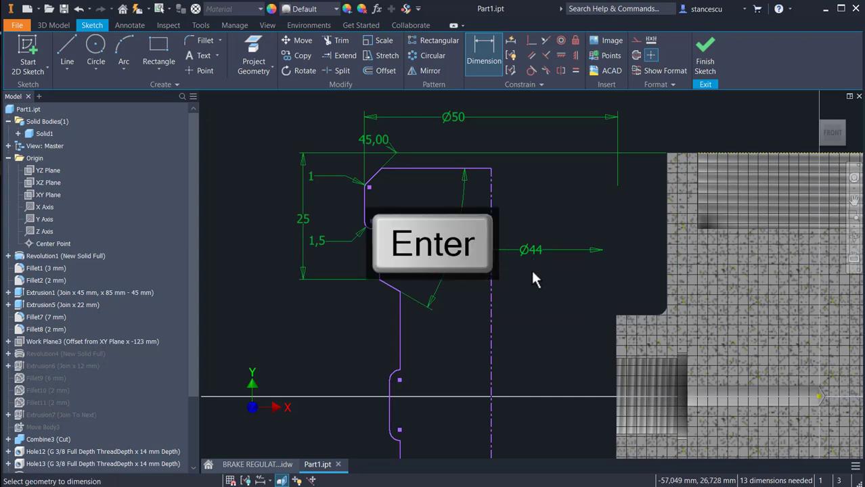
Step: Dimension the vertical wall directly below the slanted line from the centerline as a 38 mm diameter
{"action": "scroll", "coordinate": [531, 268], "scroll_direction": "up", "scroll_amount": 3}
{"action": "middle_click_drag", "start_coordinate": [527, 280], "coordinate": [534, 259]}
{"action": "scroll", "coordinate": [534, 256], "scroll_direction": "down", "scroll_amount": 3}
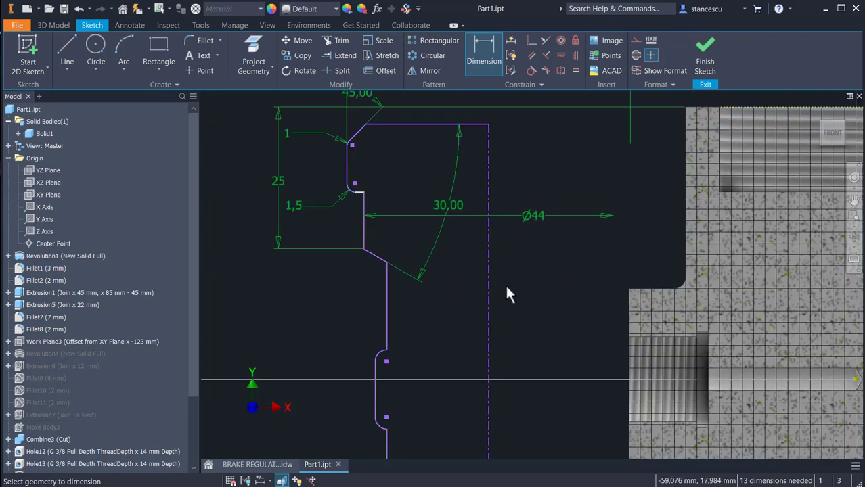
{"action": "left_click", "coordinate": [390, 306]}
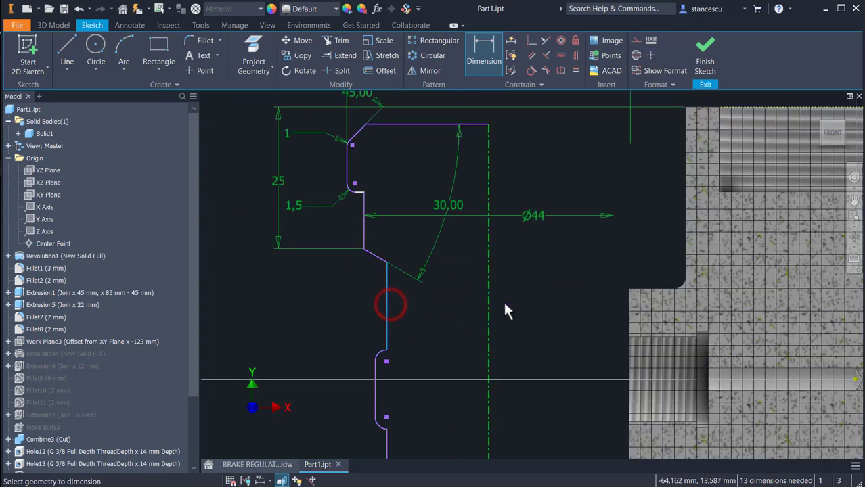
{"action": "left_click", "coordinate": [489, 301]}
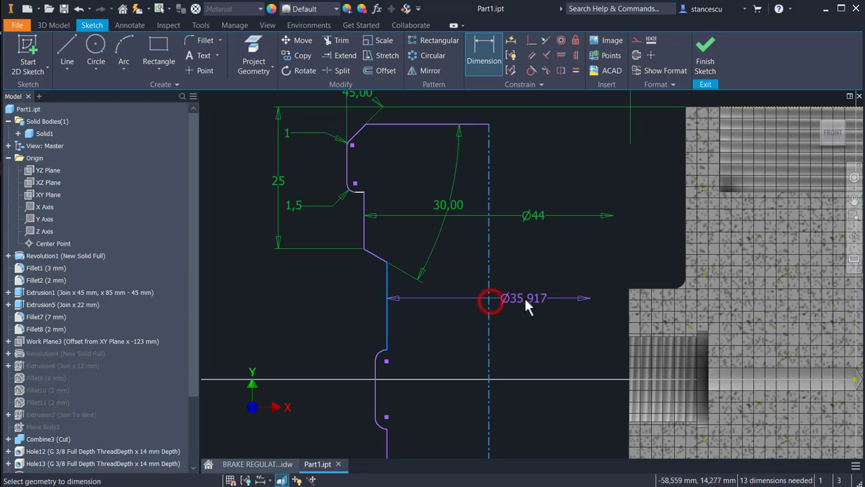
{"action": "left_click", "coordinate": [523, 297]}
{"action": "type", "text": "38"}
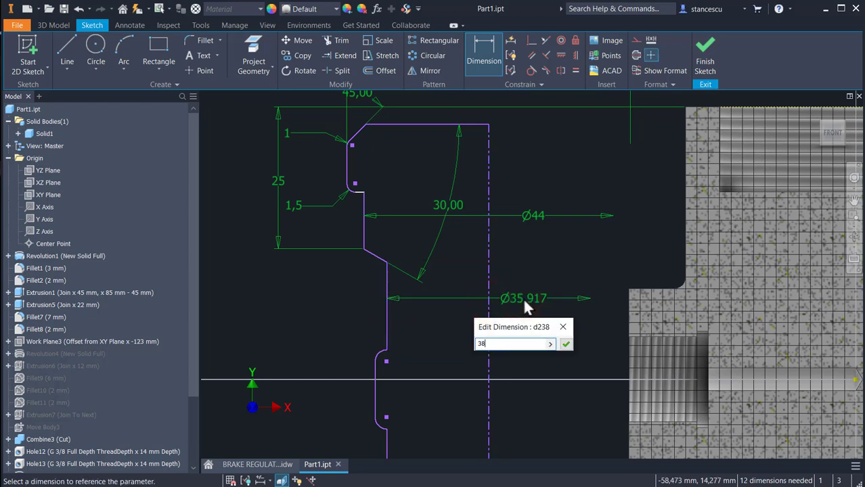
{"action": "key", "text": "Return"}
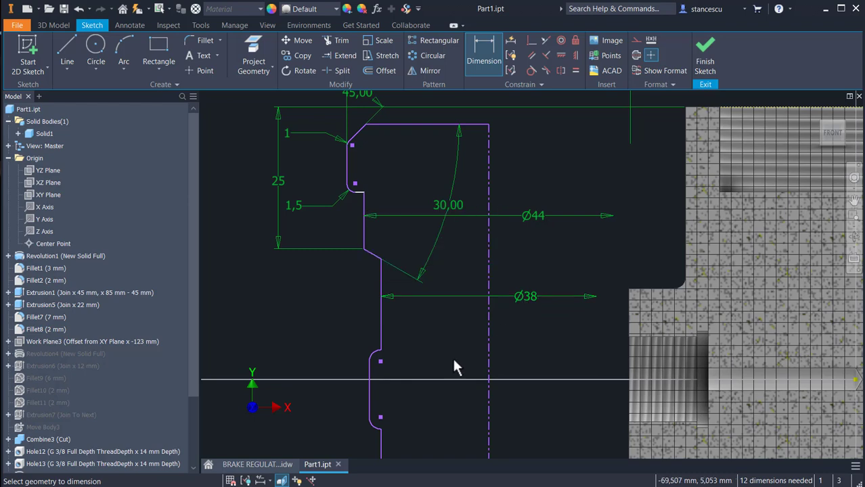
Step: Dimension the vertical wall of the rounded groove halfway down the profile from the centerline as a 42 mm diameter
{"action": "middle_click_drag", "start_coordinate": [453, 362], "coordinate": [469, 279]}
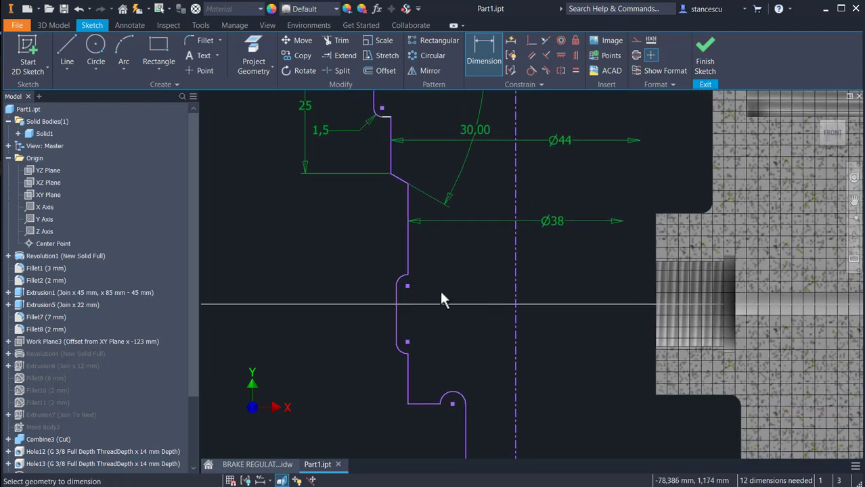
{"action": "middle_click_drag", "start_coordinate": [443, 277], "coordinate": [426, 267]}
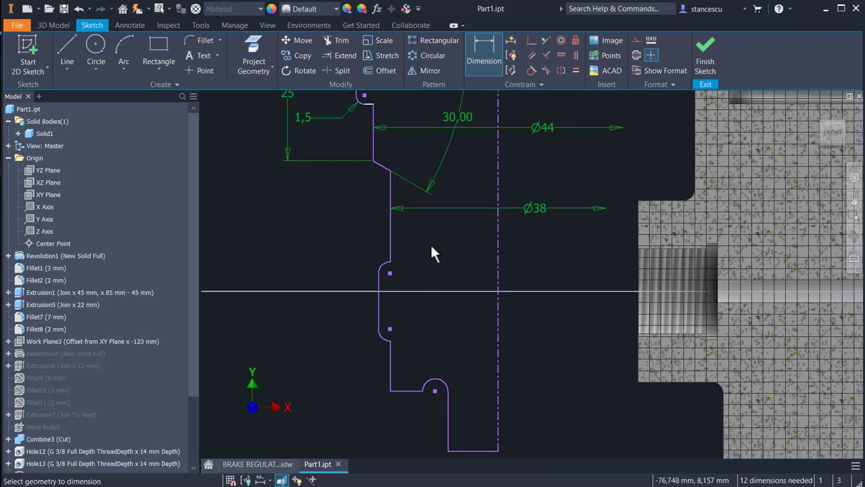
{"action": "left_click", "coordinate": [378, 314]}
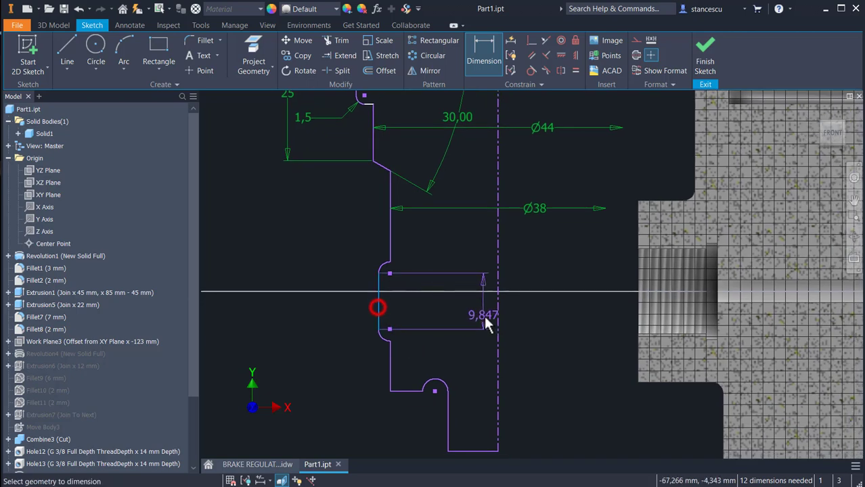
{"action": "left_click", "coordinate": [498, 324]}
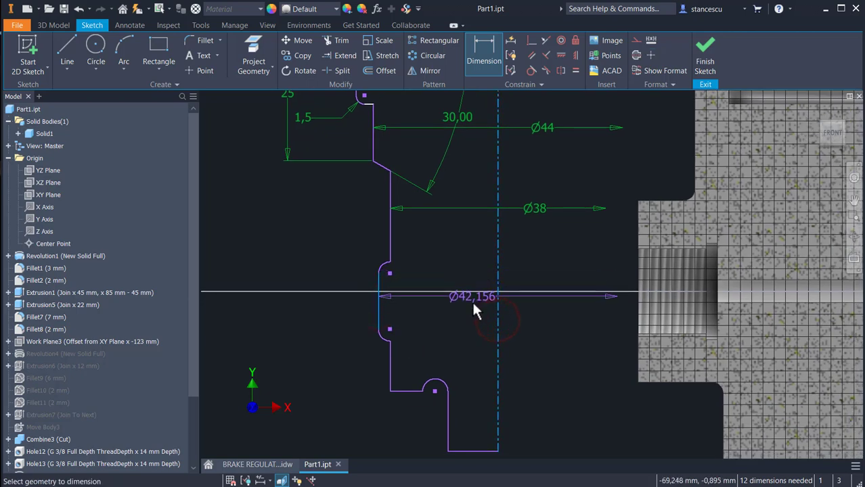
{"action": "left_click", "coordinate": [471, 312]}
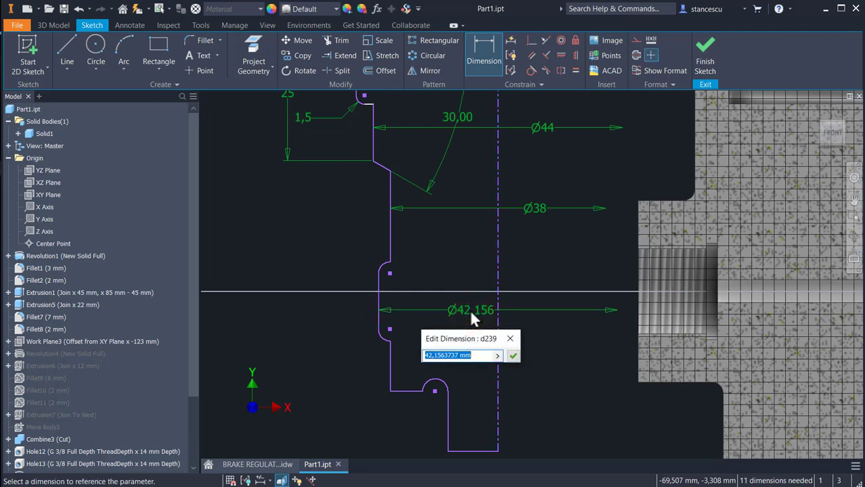
{"action": "type", "text": "42"}
{"action": "key", "text": "Return"}
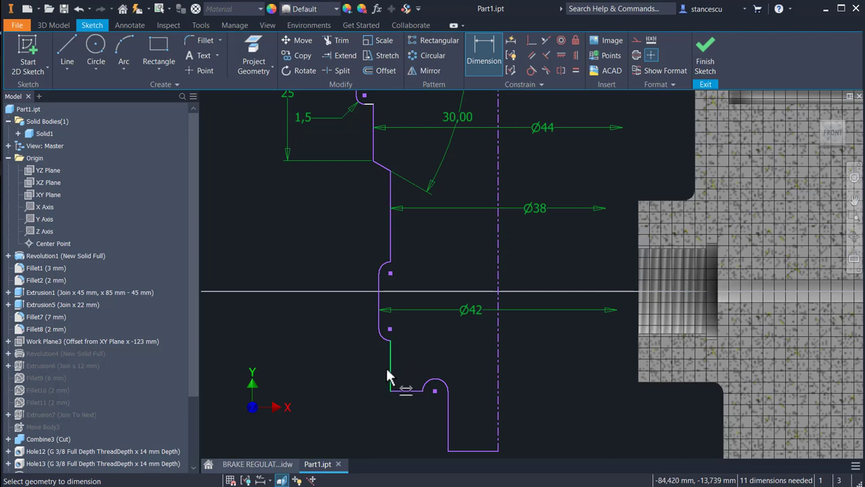
Step: Dimension the profile's lowest vertical wall from the centerline as a 16 mm diameter
{"action": "left_click", "coordinate": [444, 411]}
{"action": "left_click", "coordinate": [497, 413]}
{"action": "left_click", "coordinate": [537, 413]}
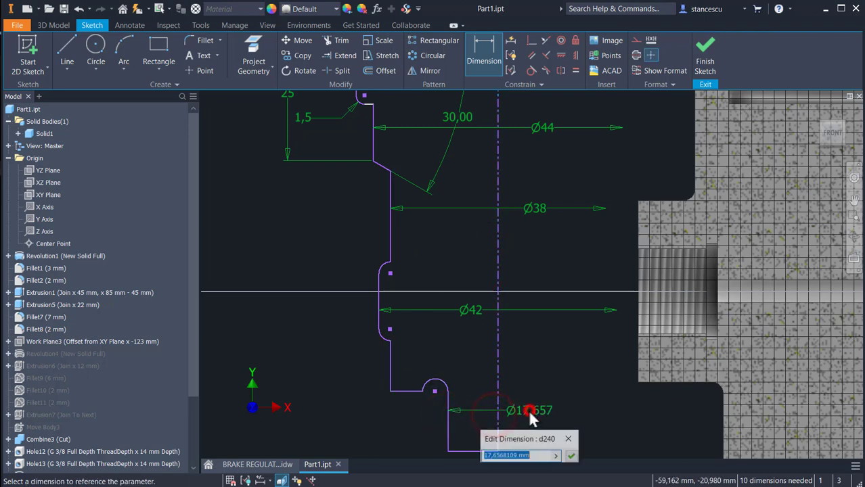
{"action": "type", "text": "16"}
{"action": "key", "text": "Return"}
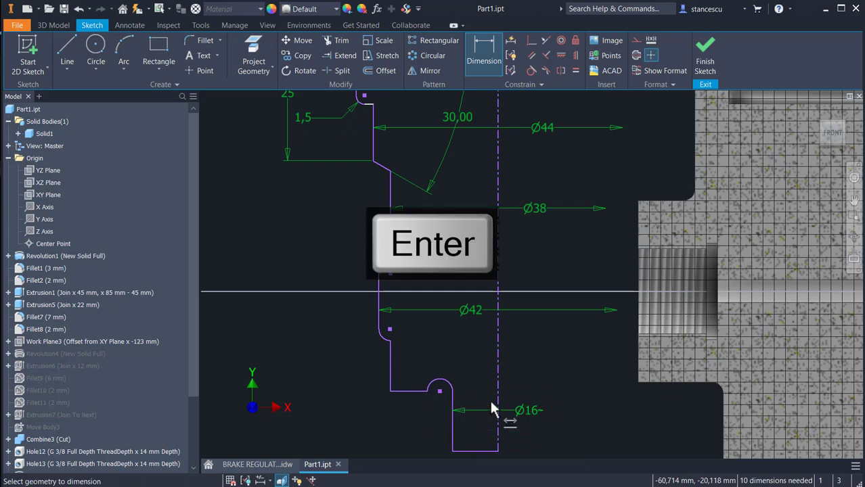
Step: Dimension the radius of the arc above the lowest vertical wall as 2 mm
{"action": "left_click", "coordinate": [445, 381]}
{"action": "left_click", "coordinate": [466, 364]}
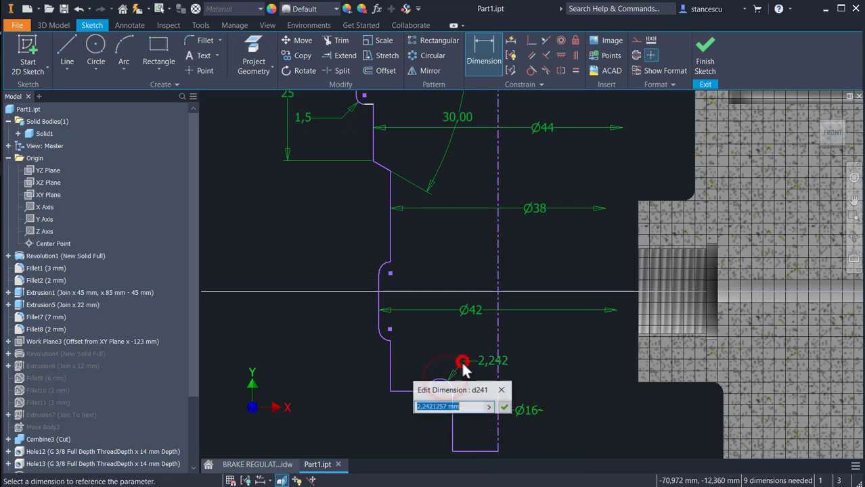
{"action": "type", "text": "2"}
{"action": "key", "text": "Return"}
{"action": "key", "text": "Escape"}
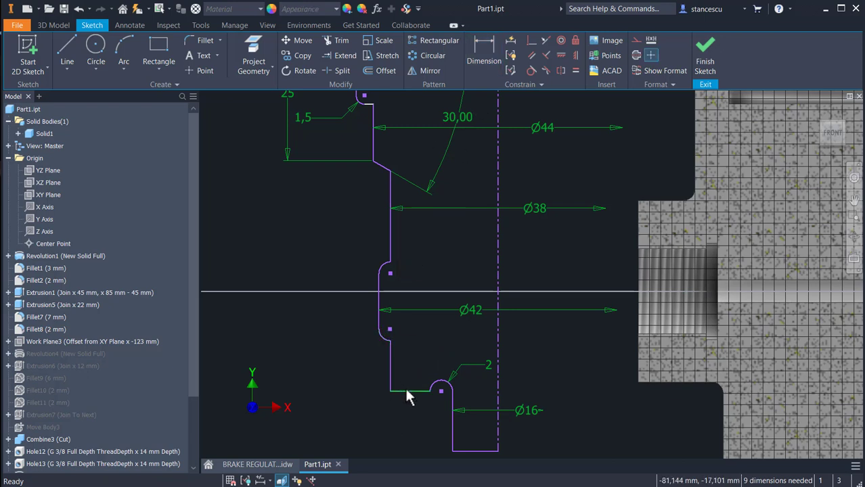
Step: Dimension the height of the arc's crest above the adjoining horizontal ledge as 2 mm
{"action": "key", "text": "d"}
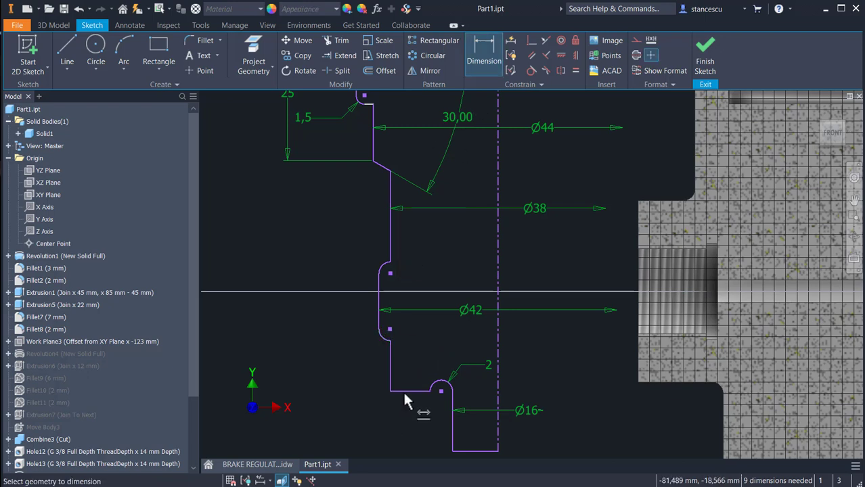
{"action": "left_click", "coordinate": [404, 391]}
{"action": "left_click", "coordinate": [441, 386]}
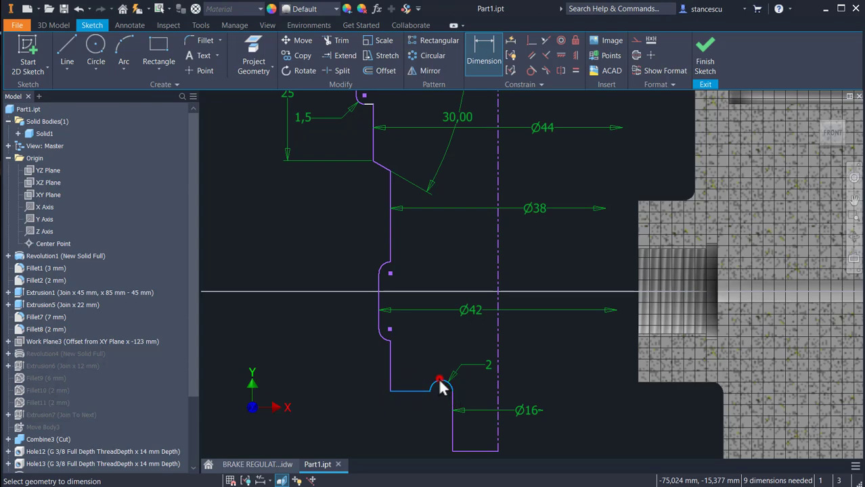
{"action": "left_click", "coordinate": [416, 358]}
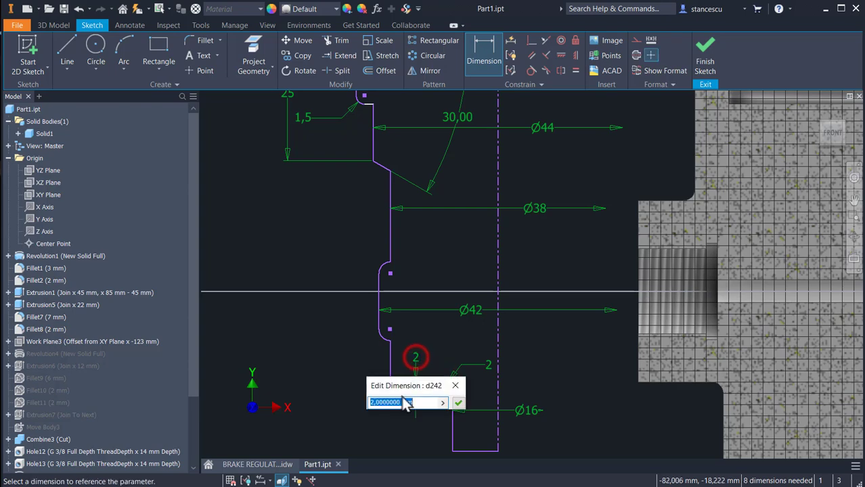
{"action": "left_click", "coordinate": [463, 401]}
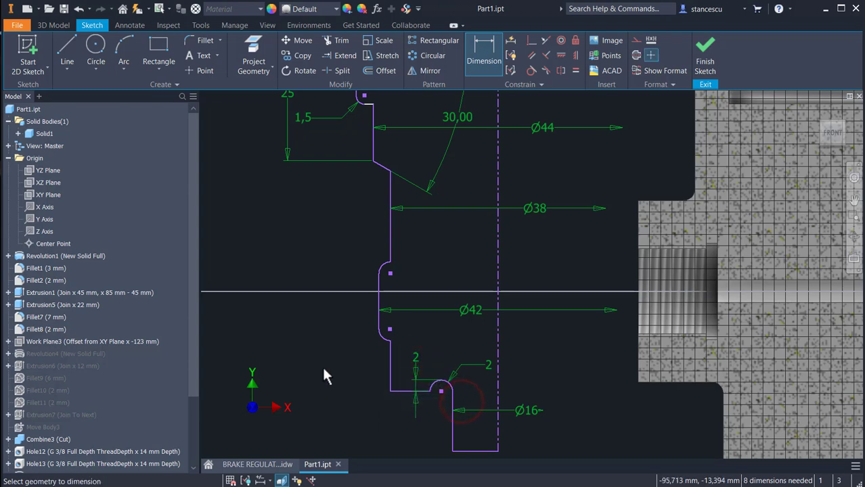
Step: Dimension the upper end of the rounded groove 42 mm below the body's top edge
{"action": "mouse_move", "coordinate": [322, 365]}
{"action": "middle_mouse_down"}
{"action": "mouse_move", "coordinate": [316, 298]}
{"action": "mouse_move", "coordinate": [354, 369]}
{"action": "middle_mouse_up"}
{"action": "scroll", "coordinate": [321, 314], "scroll_direction": "down", "scroll_amount": 3}
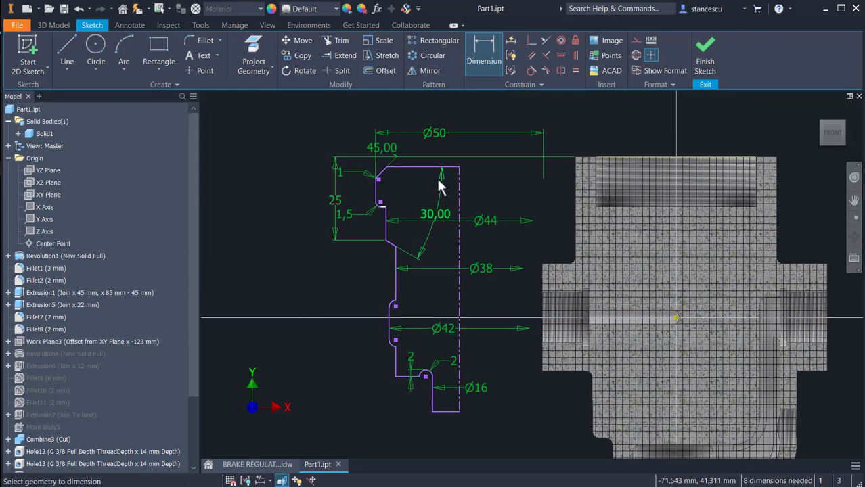
{"action": "left_click", "coordinate": [583, 160]}
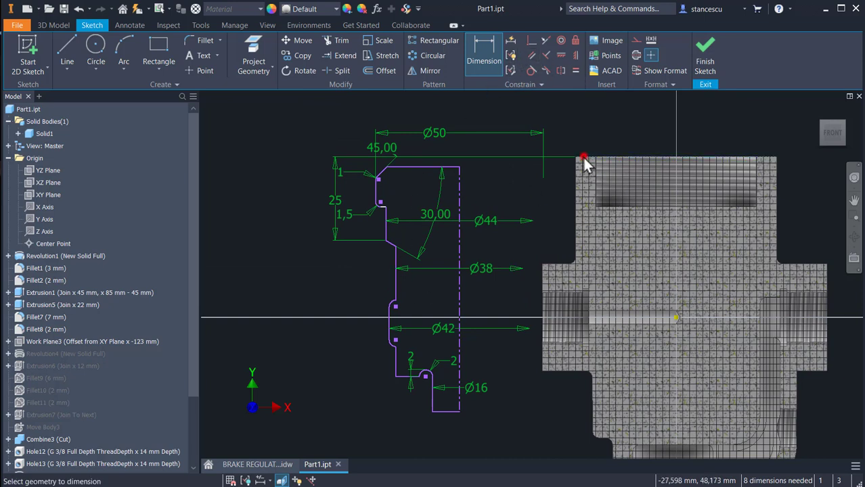
{"action": "left_click", "coordinate": [395, 301]}
{"action": "left_click", "coordinate": [306, 253]}
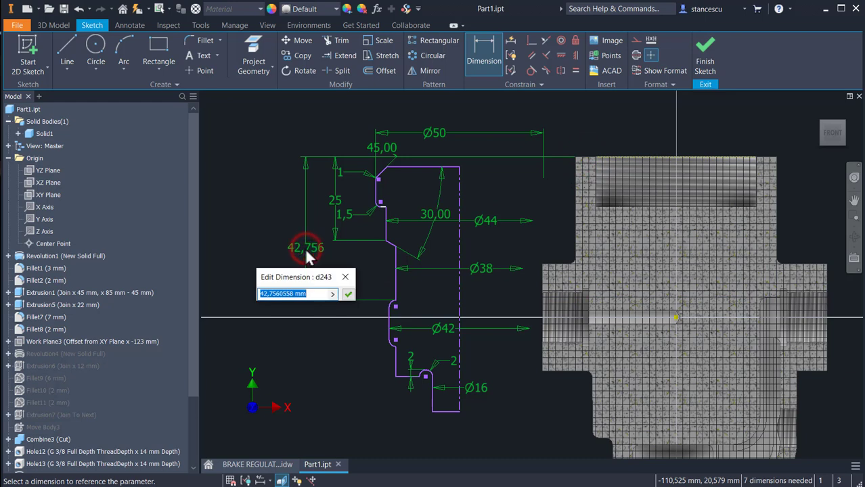
{"action": "type", "text": "42"}
{"action": "key", "text": "Return"}
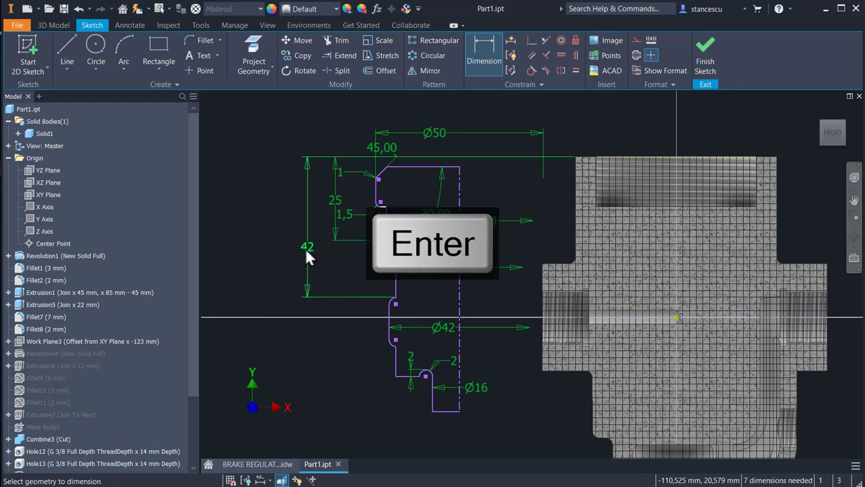
Step: Dimension the height between the two ends of the rounded groove as 10 mm
{"action": "left_click", "coordinate": [394, 347]}
{"action": "left_click", "coordinate": [394, 297]}
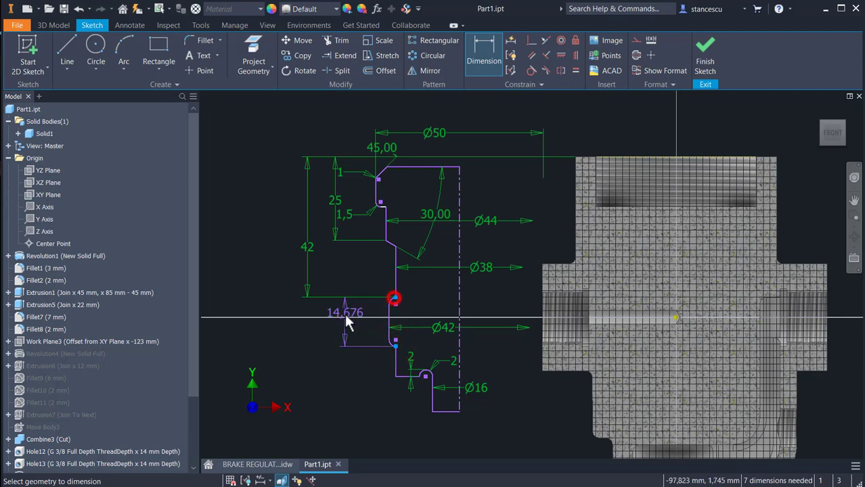
{"action": "left_click", "coordinate": [324, 332]}
{"action": "type", "text": "1"}
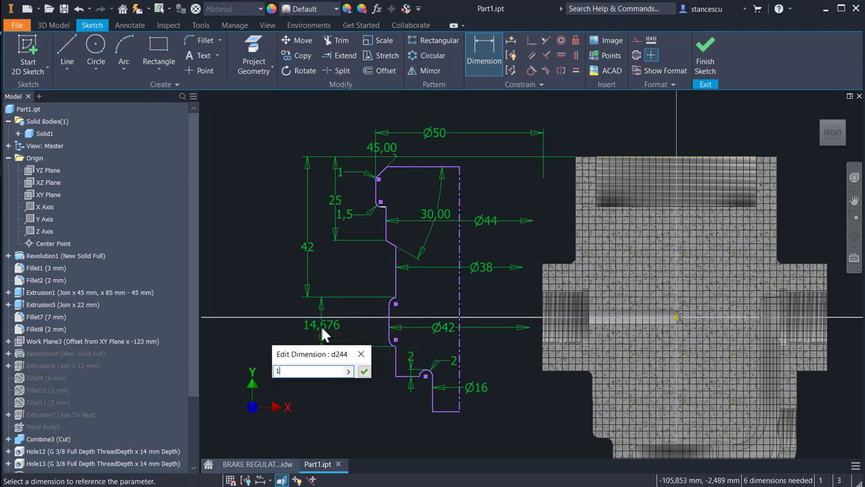
{"action": "type", "text": "0"}
{"action": "key", "text": "Return"}
Step: Dimension the profile's lower horizontal ledge 76 mm below the body's top edge
{"action": "middle_click_drag", "start_coordinate": [333, 369], "coordinate": [331, 313]}
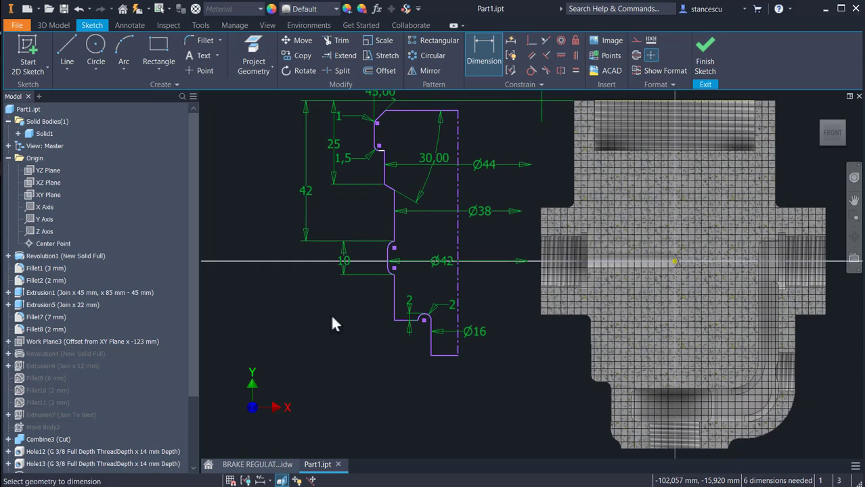
{"action": "left_click", "coordinate": [400, 320]}
{"action": "middle_click_drag", "start_coordinate": [310, 341], "coordinate": [345, 406]}
{"action": "left_click", "coordinate": [619, 167]}
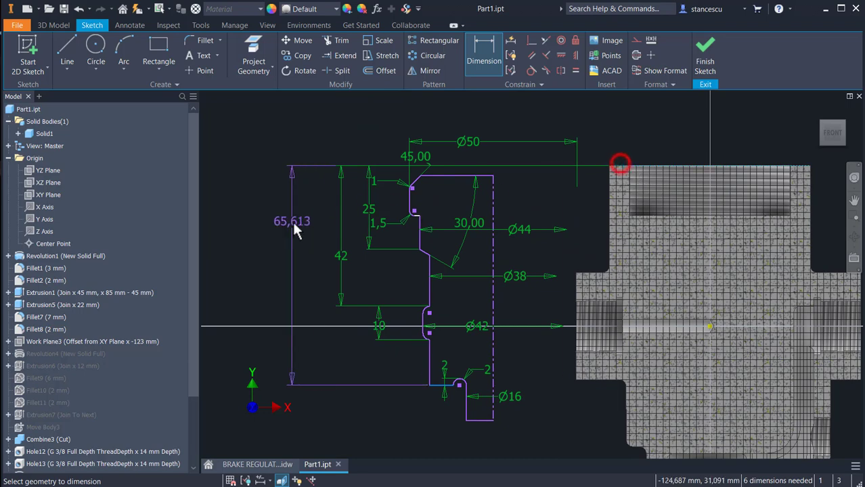
{"action": "left_click", "coordinate": [308, 245]}
{"action": "type", "text": "76"}
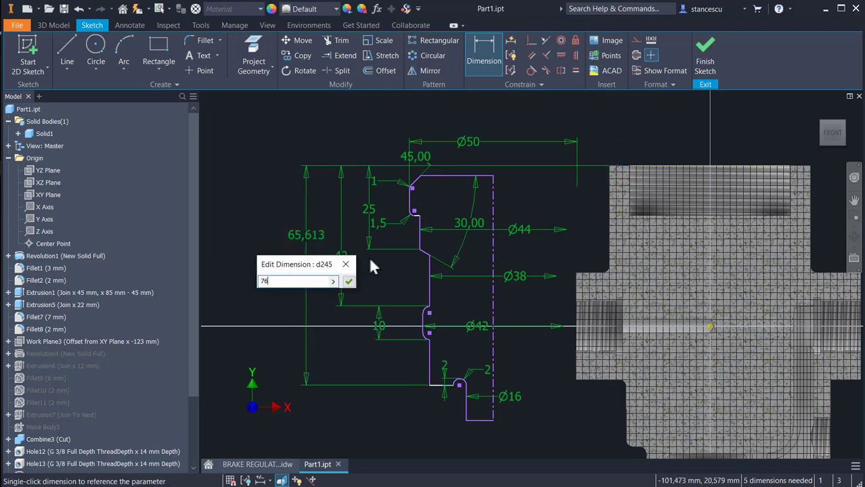
{"action": "key", "text": "Return"}
Step: Pull the profile's bottom line below the ledge and make it collinear with the upper edge of the body's bottom bore
{"action": "scroll", "coordinate": [464, 136], "scroll_direction": "up", "scroll_amount": 3}
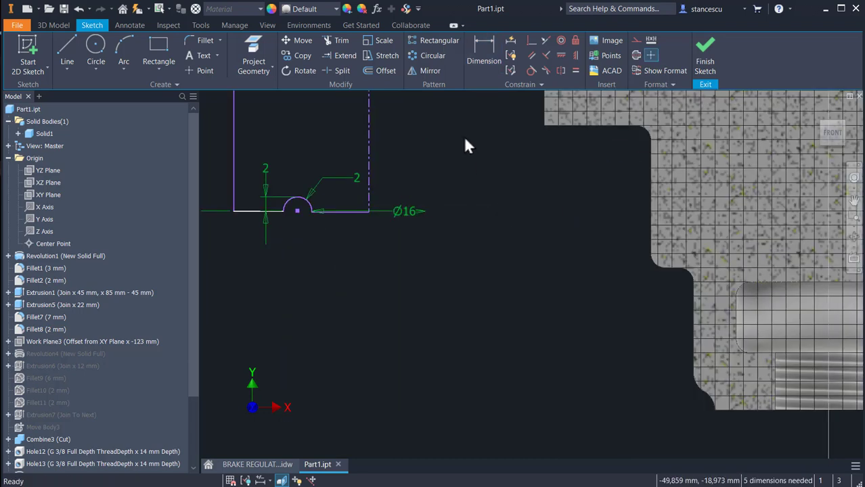
{"action": "left_click", "coordinate": [350, 211]}
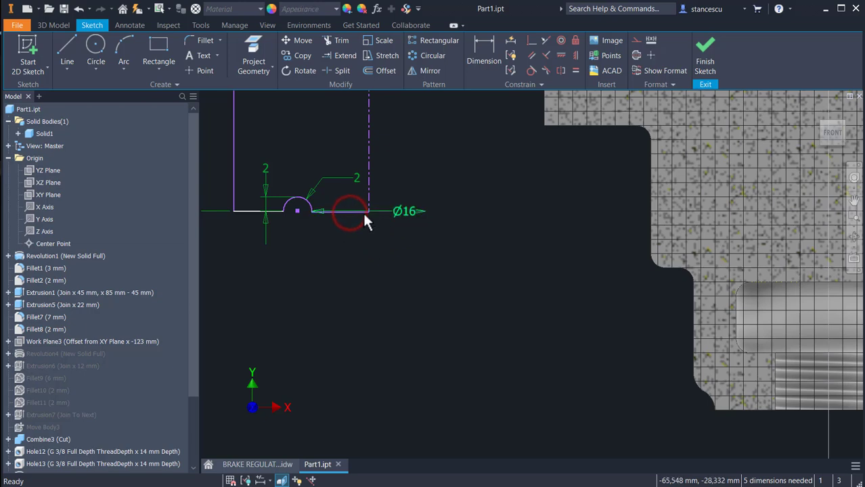
{"action": "mouse_move", "coordinate": [367, 226]}
{"action": "left_mouse_down"}
{"action": "mouse_move", "coordinate": [364, 313]}
{"action": "mouse_move", "coordinate": [362, 294]}
{"action": "left_mouse_up"}
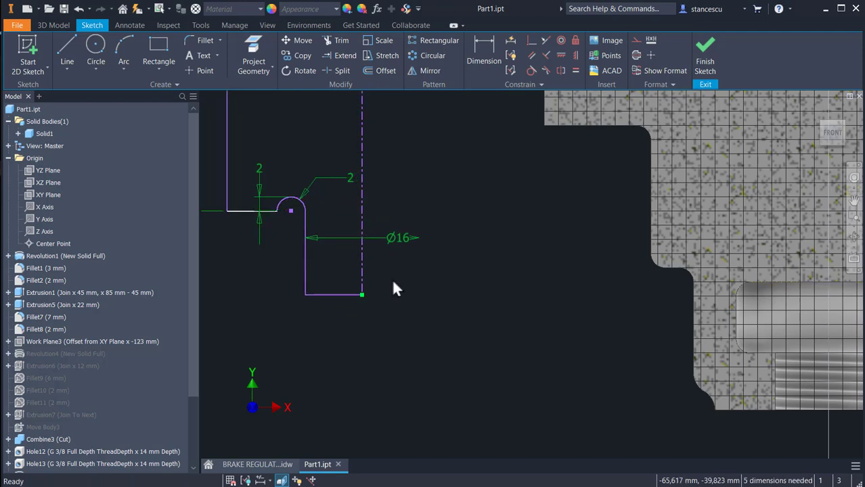
{"action": "left_click", "coordinate": [542, 39]}
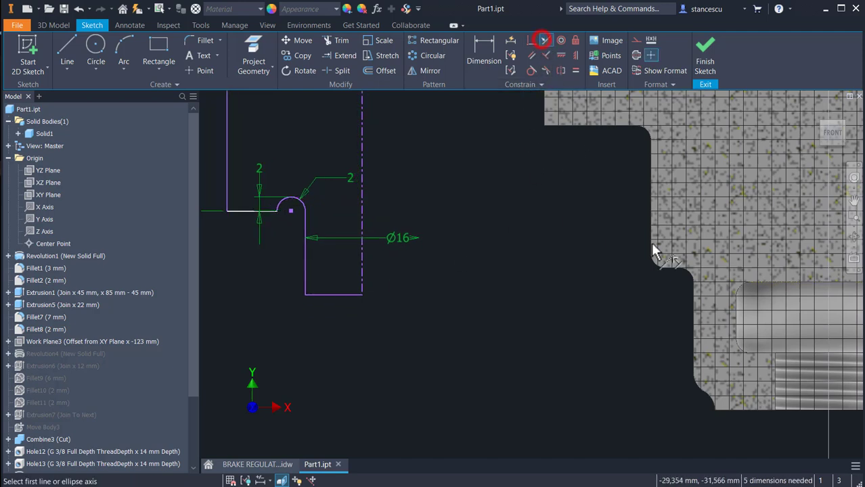
{"action": "left_click", "coordinate": [779, 281]}
{"action": "left_click", "coordinate": [336, 291]}
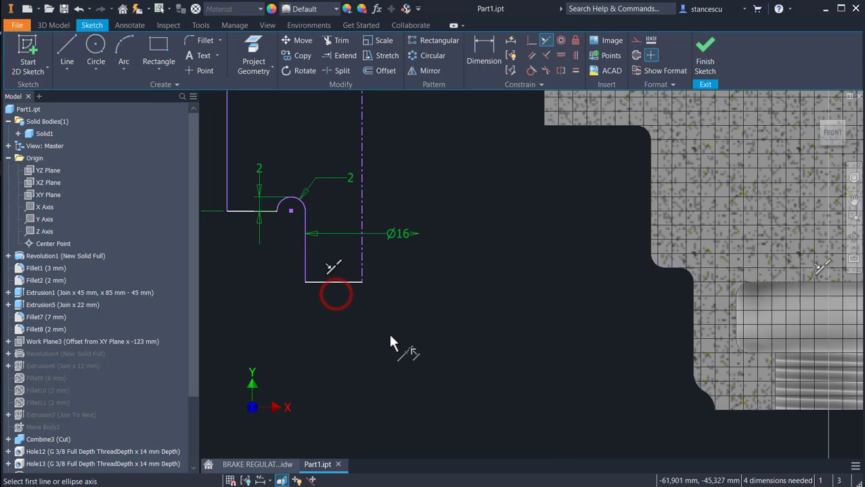
Step: Constrain the profile's centerline coincident with the origin center point so the profile sits on the body's axis
{"action": "scroll", "coordinate": [427, 327], "scroll_direction": "down", "scroll_amount": 2}
{"action": "mouse_move", "coordinate": [427, 327]}
{"action": "middle_mouse_down"}
{"action": "mouse_move", "coordinate": [508, 332]}
{"action": "mouse_move", "coordinate": [463, 389]}
{"action": "middle_mouse_up"}
{"action": "scroll", "coordinate": [508, 331], "scroll_direction": "down", "scroll_amount": 2}
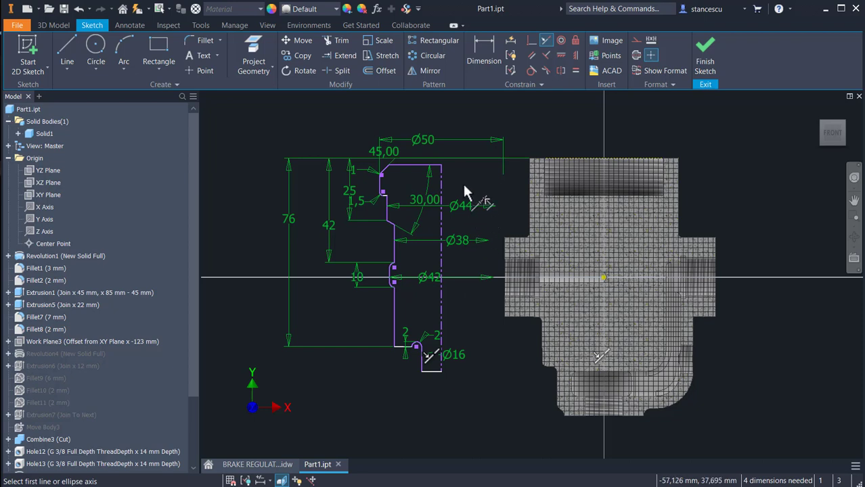
{"action": "left_click", "coordinate": [530, 40]}
{"action": "left_click", "coordinate": [440, 255]}
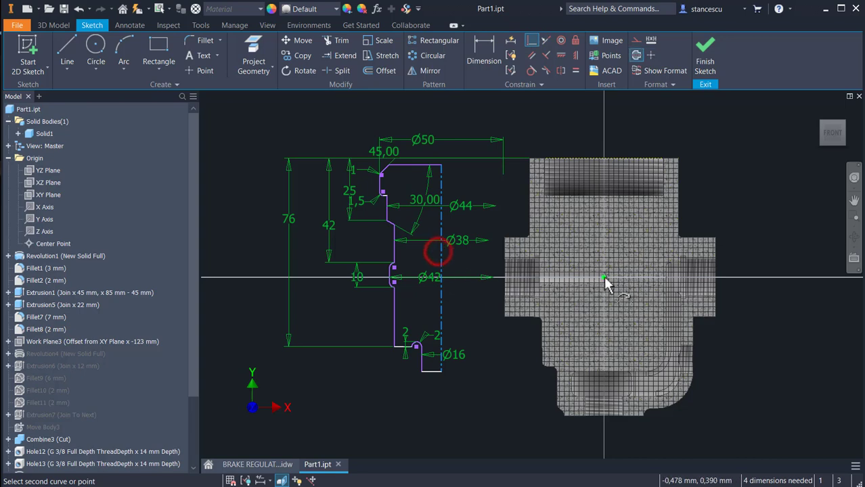
{"action": "left_click", "coordinate": [604, 276]}
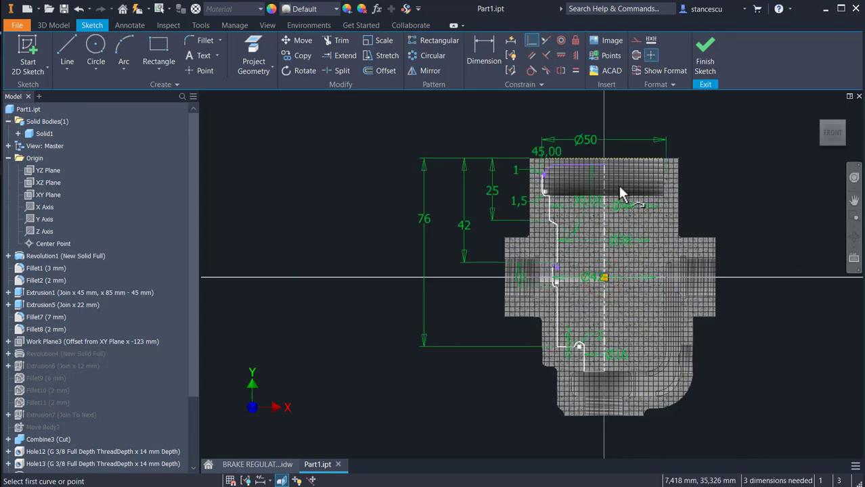
Step: Project the vertical wall edge of the upper threaded bore into the sketch
{"action": "scroll", "coordinate": [613, 186], "scroll_direction": "down", "scroll_amount": 6}
{"action": "middle_click_drag", "start_coordinate": [537, 186], "coordinate": [583, 280]}
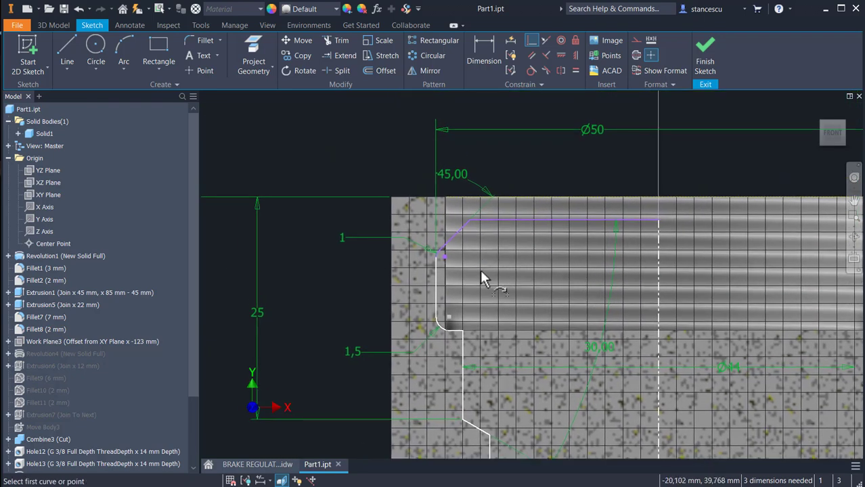
{"action": "left_click", "coordinate": [532, 41]}
{"action": "left_click", "coordinate": [501, 65]}
{"action": "left_click", "coordinate": [254, 65]}
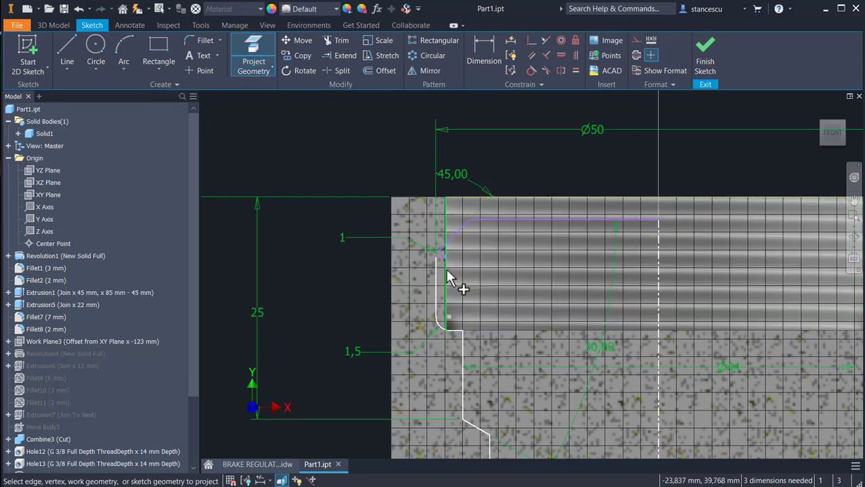
{"action": "left_click", "coordinate": [447, 274]}
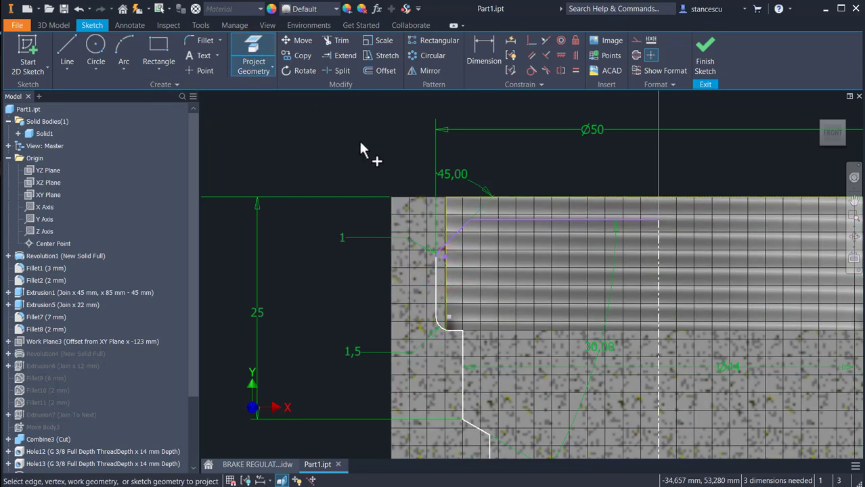
{"action": "key", "text": "Escape"}
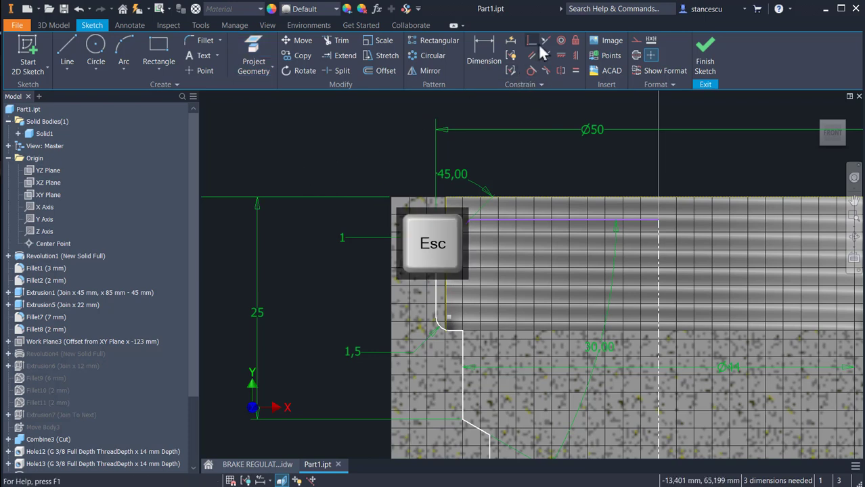
Step: Constrain the upper end of the profile's 45° chamfer line coincident with the projected thread wall edge
{"action": "left_click", "coordinate": [532, 41]}
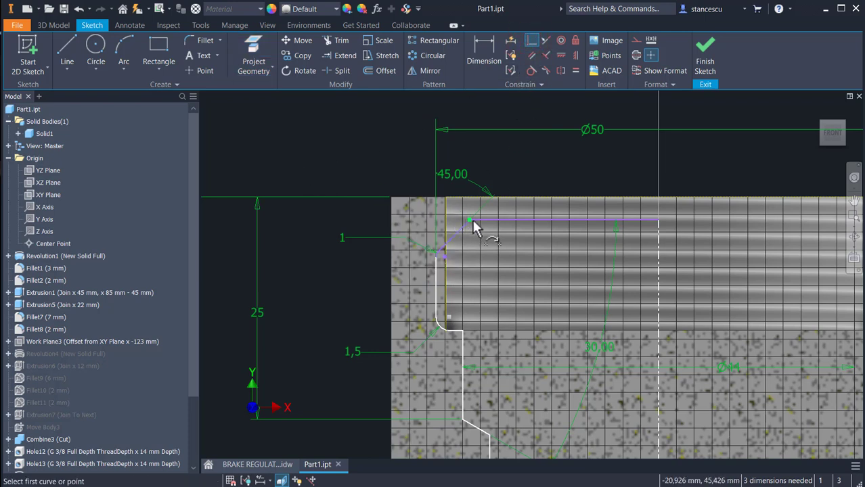
{"action": "left_click", "coordinate": [470, 220]}
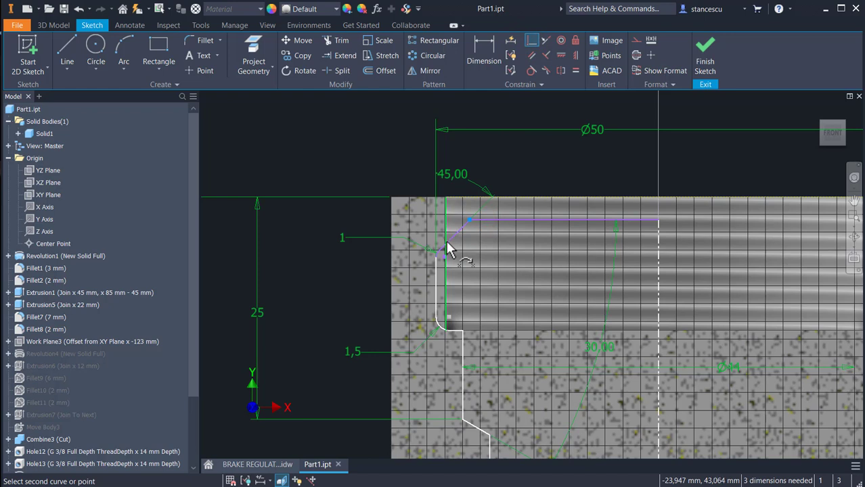
{"action": "left_click", "coordinate": [444, 222]}
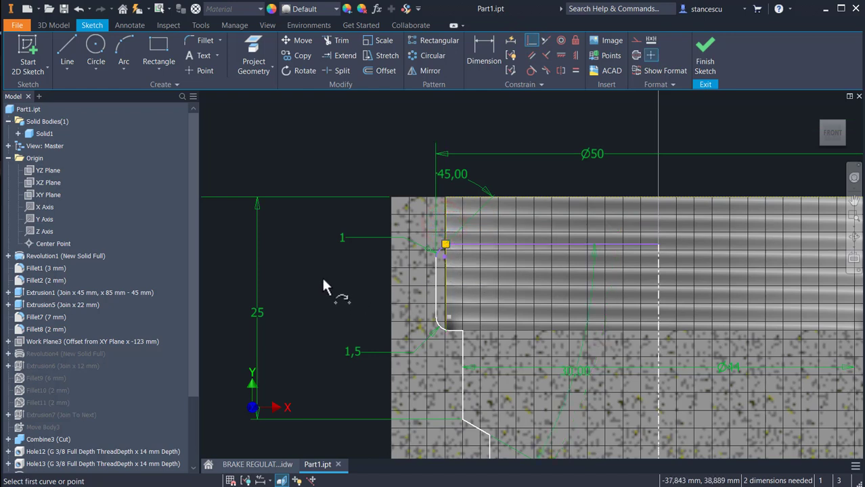
Step: Dimension the height from the short ledge under the upper undercut to the profile's top line as 6 mm
{"action": "left_click", "coordinate": [485, 46]}
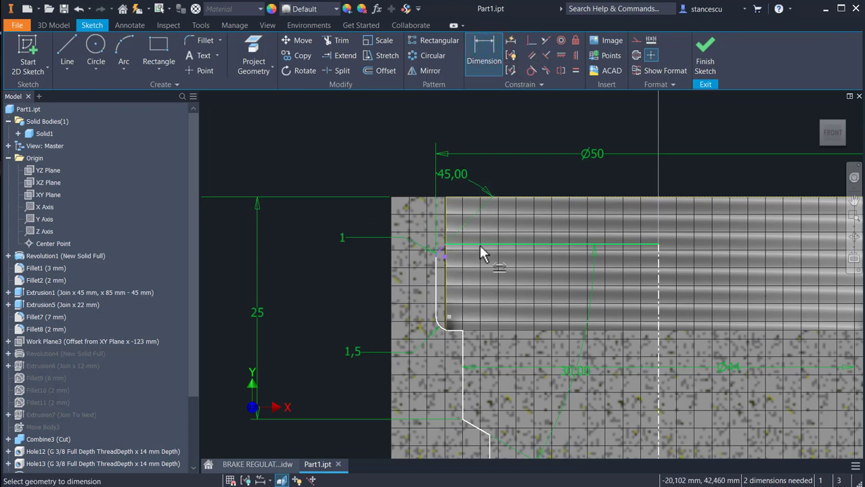
{"action": "left_click", "coordinate": [479, 245]}
{"action": "left_click", "coordinate": [455, 330]}
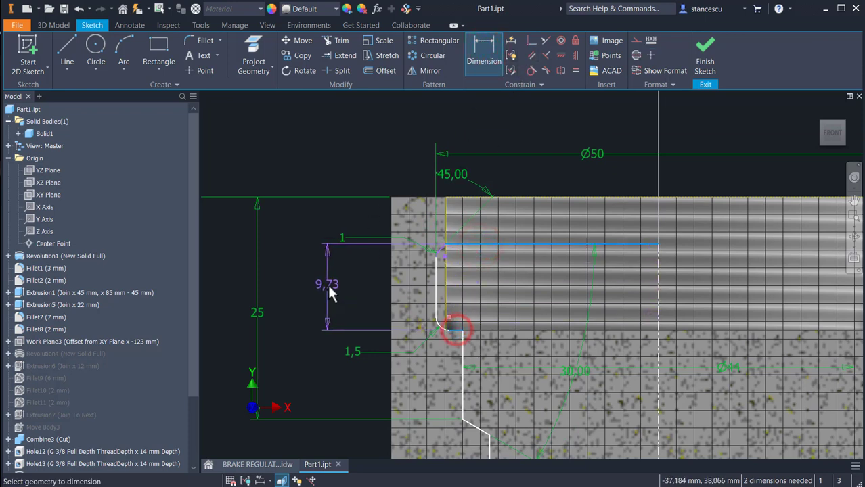
{"action": "left_click", "coordinate": [329, 289]}
{"action": "type", "text": "6"}
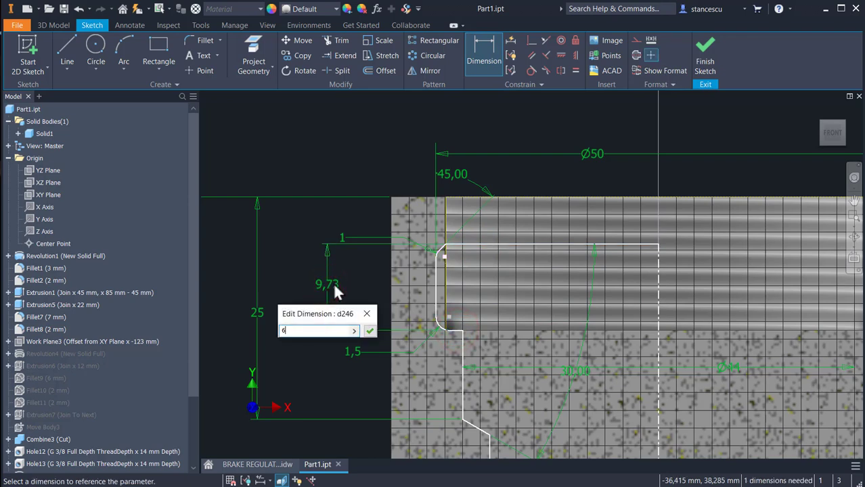
{"action": "key", "text": "Return"}
Step: Dimension the radius of the upper arc of the 42 mm diameter groove as 2 mm
{"action": "scroll", "coordinate": [459, 279], "scroll_direction": "up", "scroll_amount": 2}
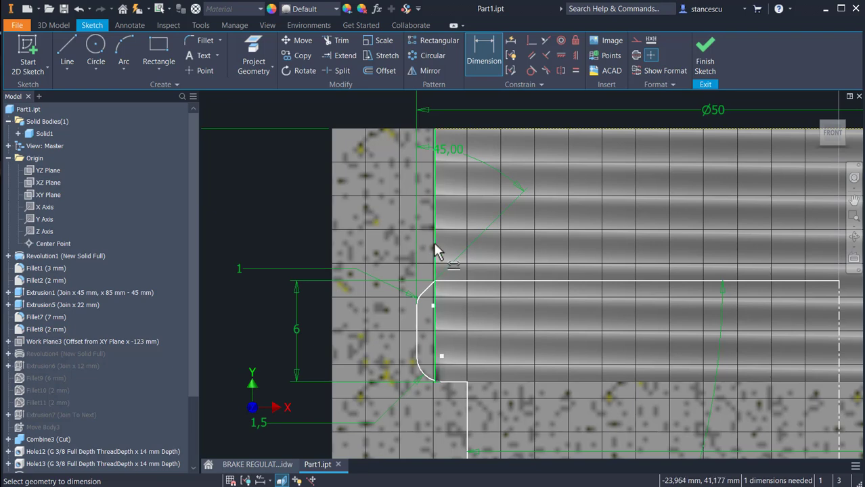
{"action": "scroll", "coordinate": [486, 266], "scroll_direction": "down", "scroll_amount": 2}
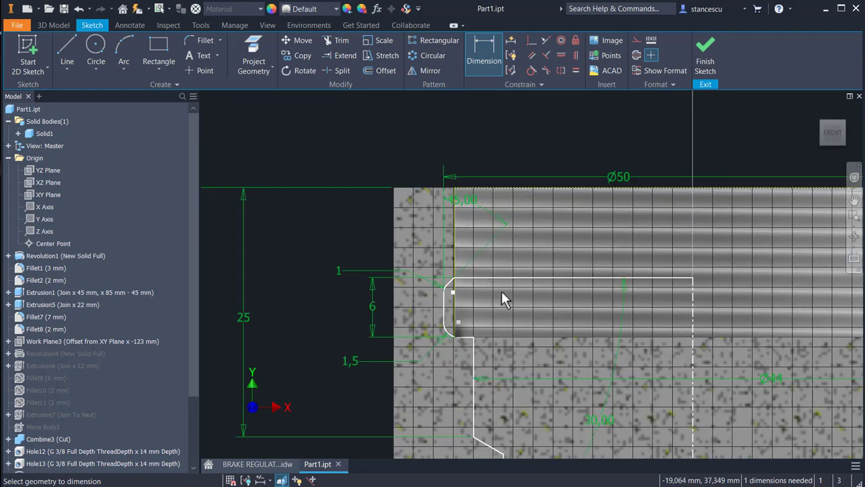
{"action": "scroll", "coordinate": [502, 300], "scroll_direction": "down", "scroll_amount": 2}
{"action": "scroll", "coordinate": [528, 303], "scroll_direction": "down", "scroll_amount": 2}
{"action": "middle_click_drag", "start_coordinate": [496, 295], "coordinate": [527, 204]}
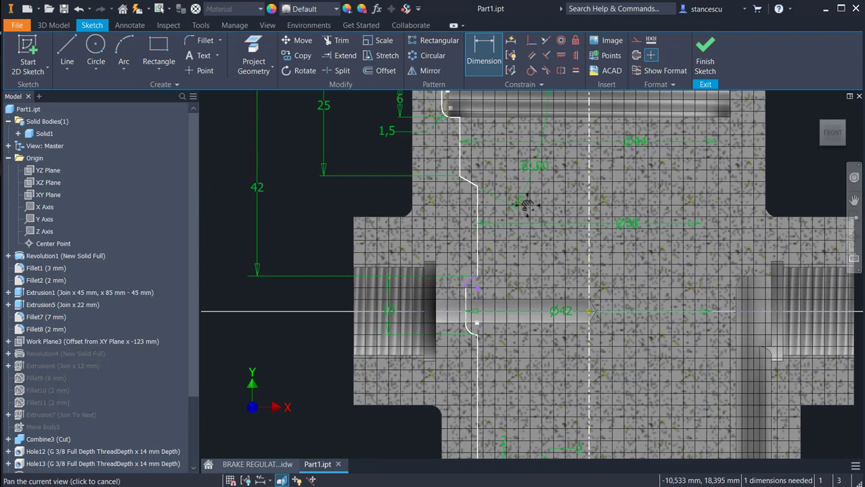
{"action": "scroll", "coordinate": [474, 293], "scroll_direction": "up", "scroll_amount": 2}
{"action": "middle_click_drag", "start_coordinate": [474, 292], "coordinate": [558, 242]}
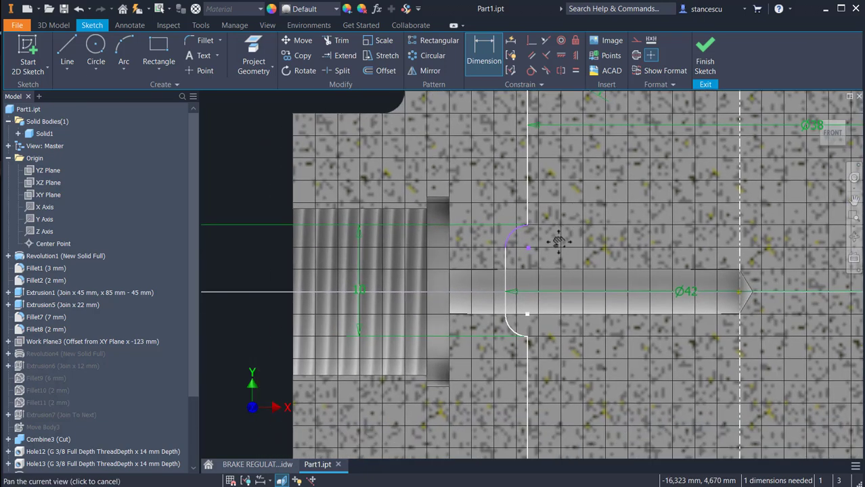
{"action": "left_click", "coordinate": [512, 241]}
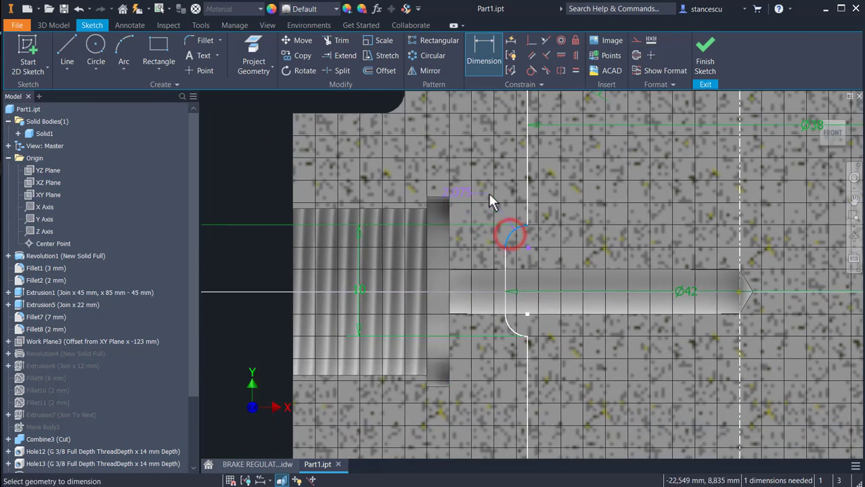
{"action": "left_click", "coordinate": [472, 172]}
{"action": "type", "text": "2"}
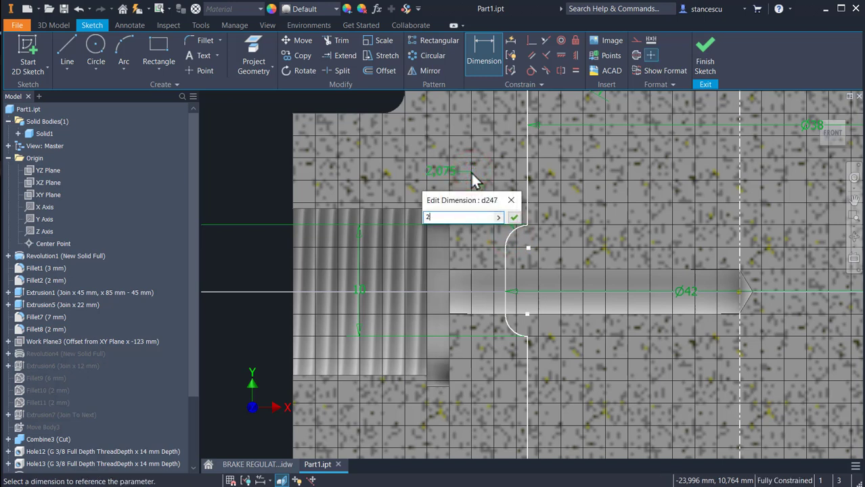
{"action": "key", "text": "Return"}
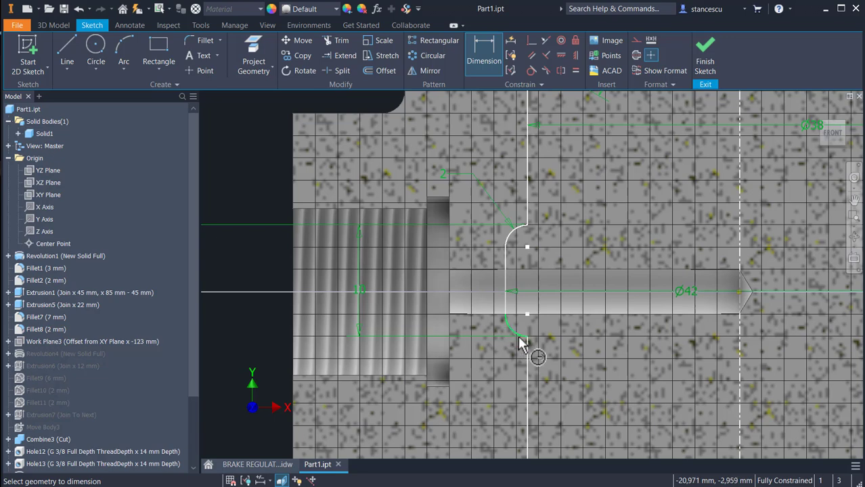
Step: Check the bore profile against the body and finish the sketch, returning to the 3D modeling tools
{"action": "scroll", "coordinate": [508, 342], "scroll_direction": "up", "scroll_amount": 2}
{"action": "middle_click_drag", "start_coordinate": [498, 374], "coordinate": [497, 268]}
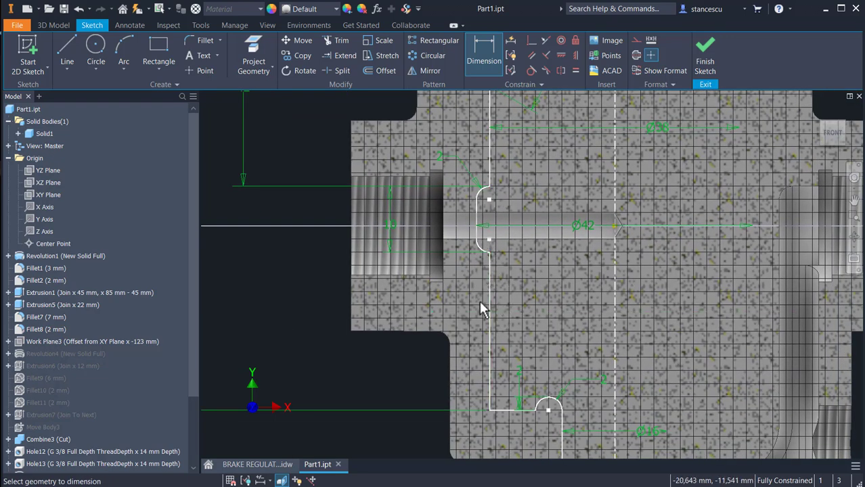
{"action": "scroll", "coordinate": [479, 302], "scroll_direction": "up", "scroll_amount": 2}
{"action": "mouse_move", "coordinate": [498, 312]}
{"action": "middle_mouse_down"}
{"action": "mouse_move", "coordinate": [433, 312]}
{"action": "mouse_move", "coordinate": [440, 321]}
{"action": "middle_mouse_up"}
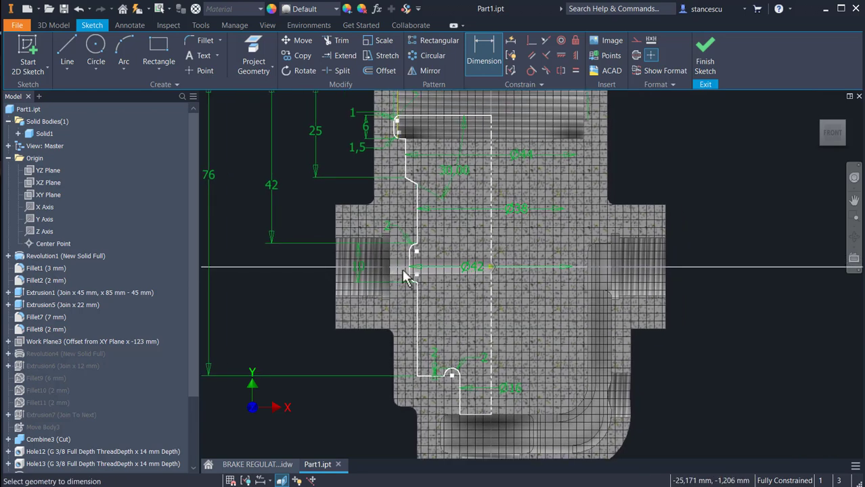
{"action": "scroll", "coordinate": [434, 336], "scroll_direction": "up", "scroll_amount": 2}
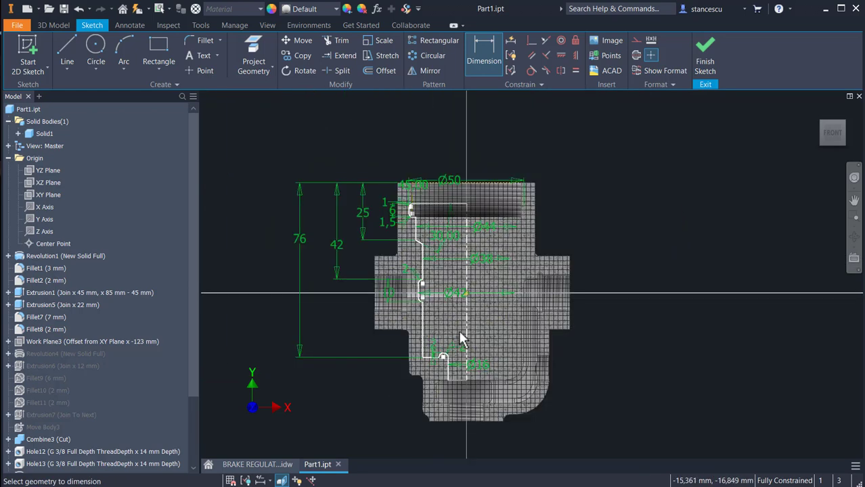
{"action": "left_click", "coordinate": [705, 54]}
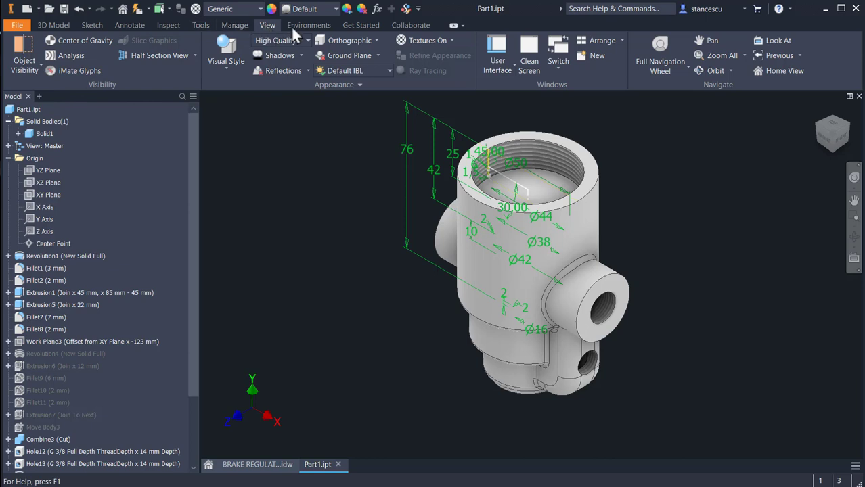
{"action": "left_click", "coordinate": [55, 27]}
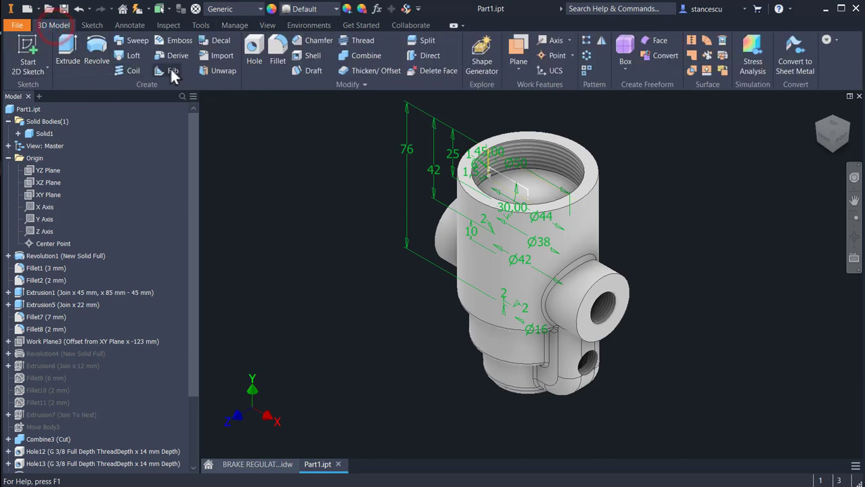
Step: Revolve the bore profile a full 360 degrees about the body axis as a cut from the solid
{"action": "left_click", "coordinate": [97, 47]}
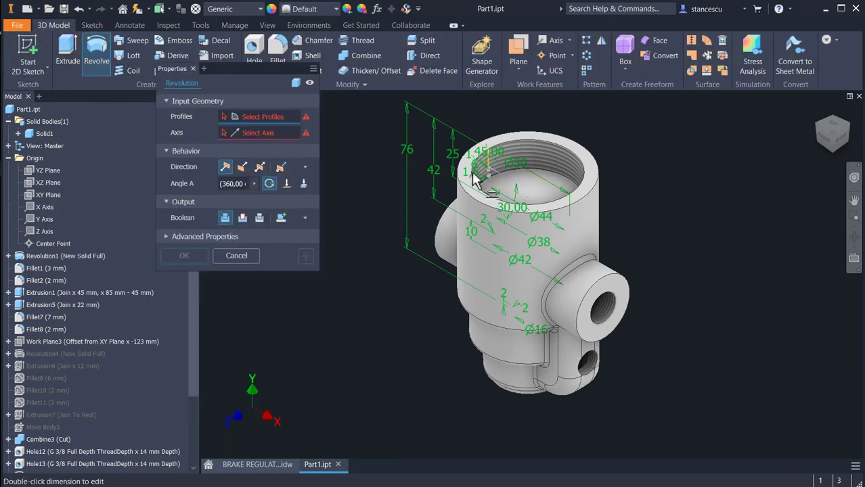
{"action": "left_click", "coordinate": [513, 248]}
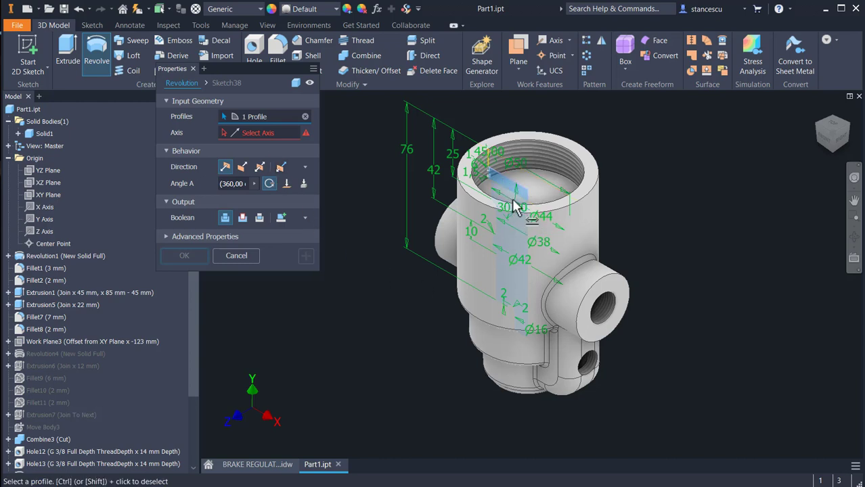
{"action": "scroll", "coordinate": [514, 208], "scroll_direction": "down", "scroll_amount": 3}
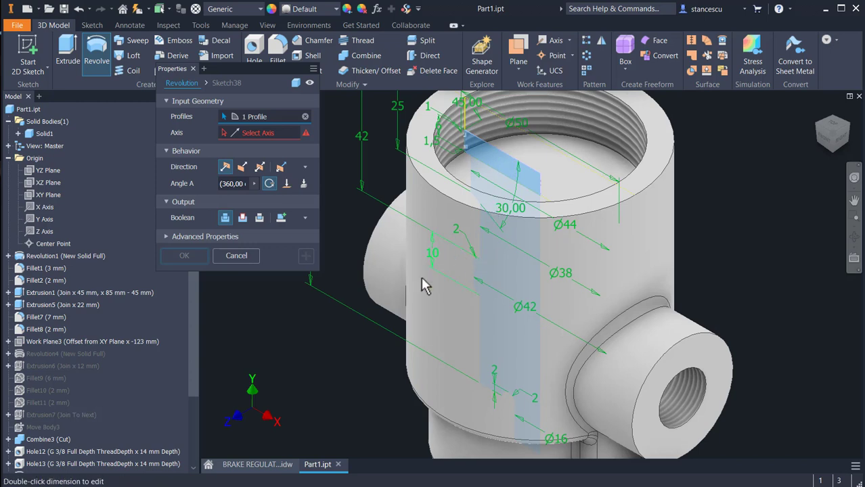
{"action": "left_click", "coordinate": [262, 133]}
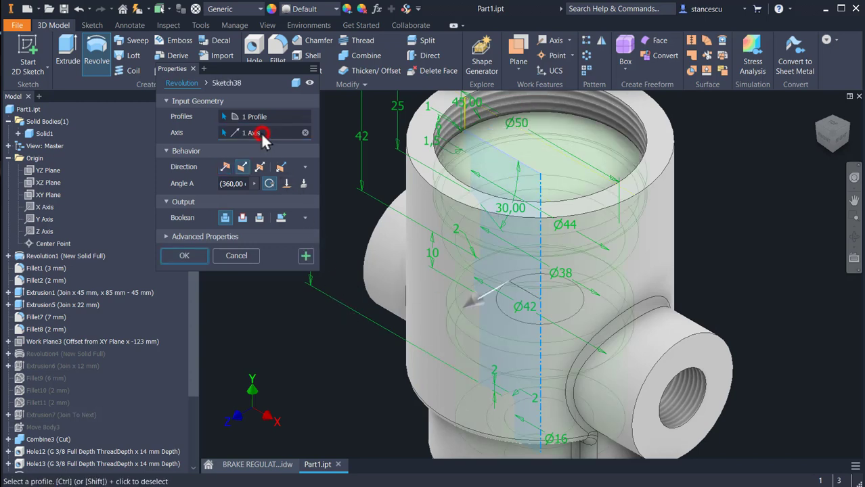
{"action": "left_click", "coordinate": [241, 218]}
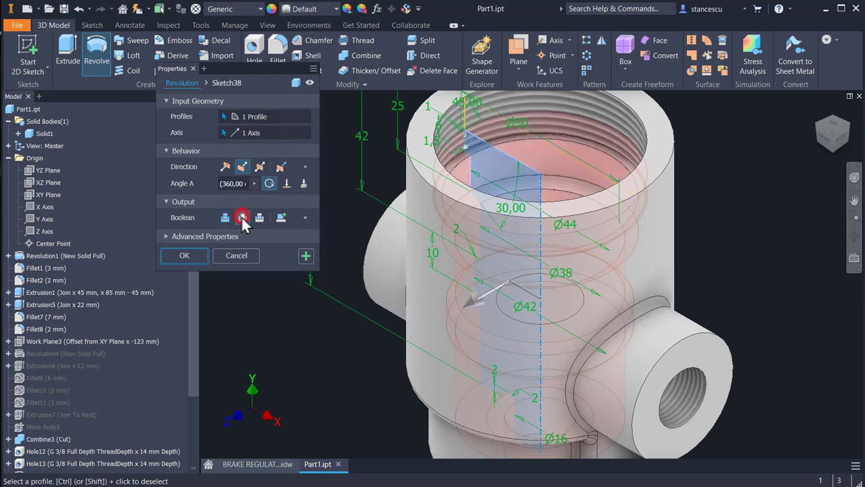
{"action": "left_click", "coordinate": [191, 252]}
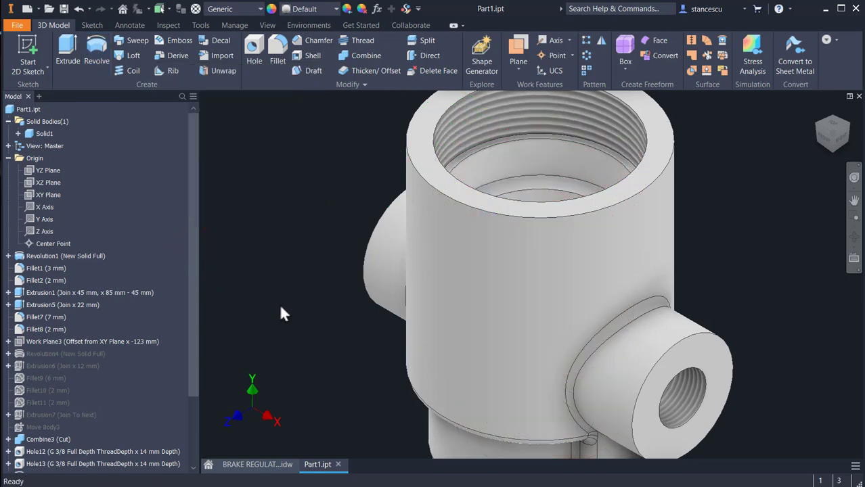
{"action": "key", "text": "F5"}
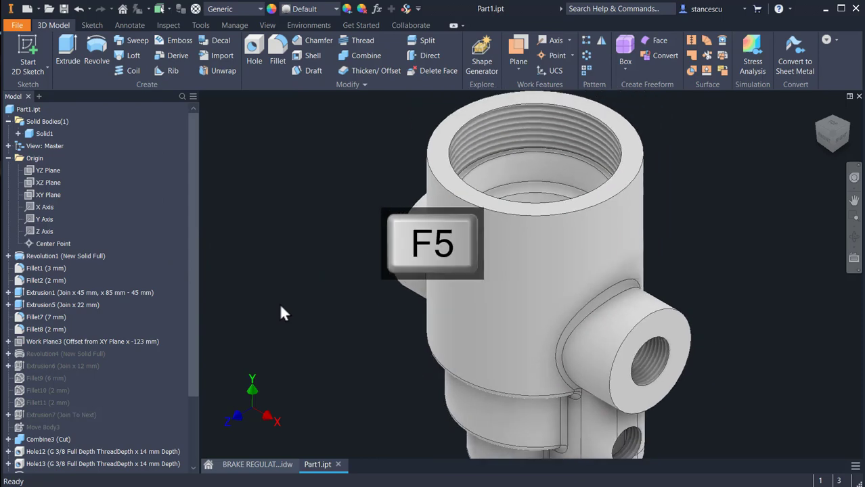
{"action": "key", "text": "F6"}
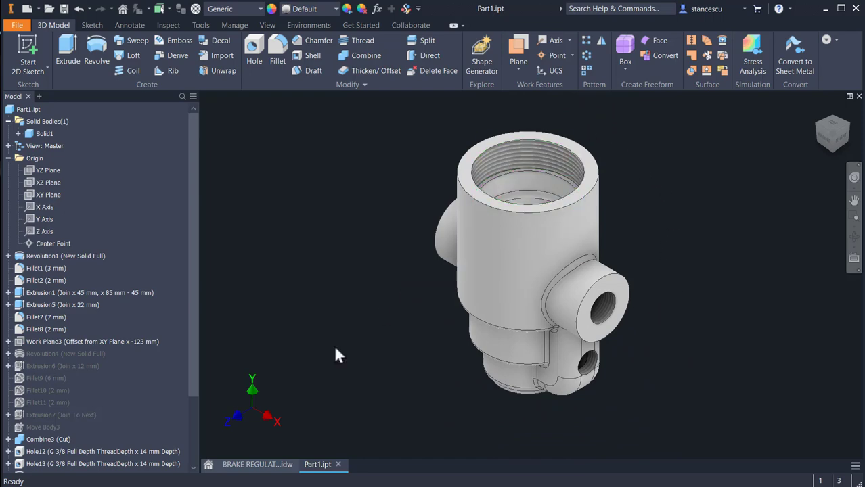
Step: Examine the dimensions in the drawing's front, section and B-B views of the brake regulator body, ending back at the part model
{"action": "left_click", "coordinate": [277, 463]}
{"action": "scroll", "coordinate": [500, 313], "scroll_direction": "down", "scroll_amount": 5}
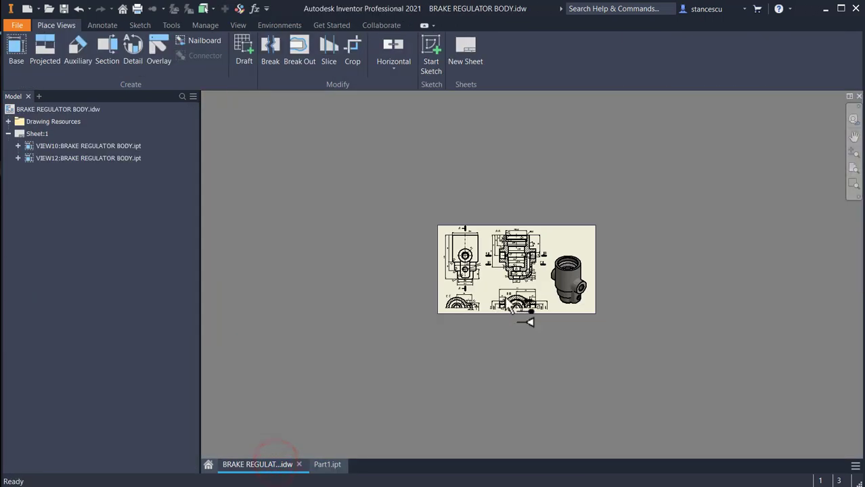
{"action": "scroll", "coordinate": [507, 263], "scroll_direction": "up", "scroll_amount": 7}
{"action": "middle_click_drag", "start_coordinate": [533, 206], "coordinate": [477, 448]}
{"action": "middle_click_drag", "start_coordinate": [633, 241], "coordinate": [599, 421]}
{"action": "mouse_move", "coordinate": [692, 170]}
{"action": "middle_mouse_down"}
{"action": "mouse_move", "coordinate": [572, 285]}
{"action": "mouse_move", "coordinate": [598, 155]}
{"action": "middle_mouse_up"}
{"action": "scroll", "coordinate": [593, 283], "scroll_direction": "down", "scroll_amount": 3}
{"action": "mouse_move", "coordinate": [583, 278]}
{"action": "middle_mouse_down"}
{"action": "mouse_move", "coordinate": [606, 150]}
{"action": "mouse_move", "coordinate": [599, 256]}
{"action": "mouse_move", "coordinate": [613, 220]}
{"action": "middle_mouse_up"}
{"action": "mouse_move", "coordinate": [497, 298]}
{"action": "middle_mouse_down"}
{"action": "mouse_move", "coordinate": [602, 260]}
{"action": "mouse_move", "coordinate": [572, 269]}
{"action": "mouse_move", "coordinate": [562, 213]}
{"action": "mouse_move", "coordinate": [535, 206]}
{"action": "middle_mouse_up"}
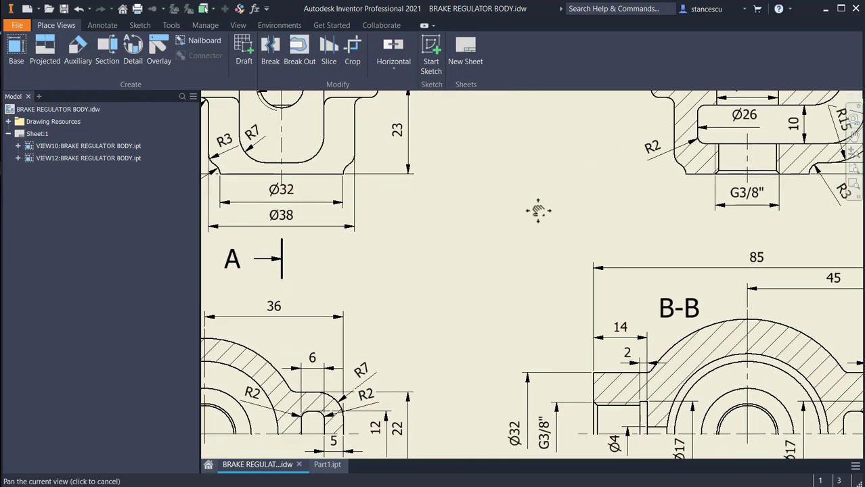
{"action": "left_click", "coordinate": [326, 466]}
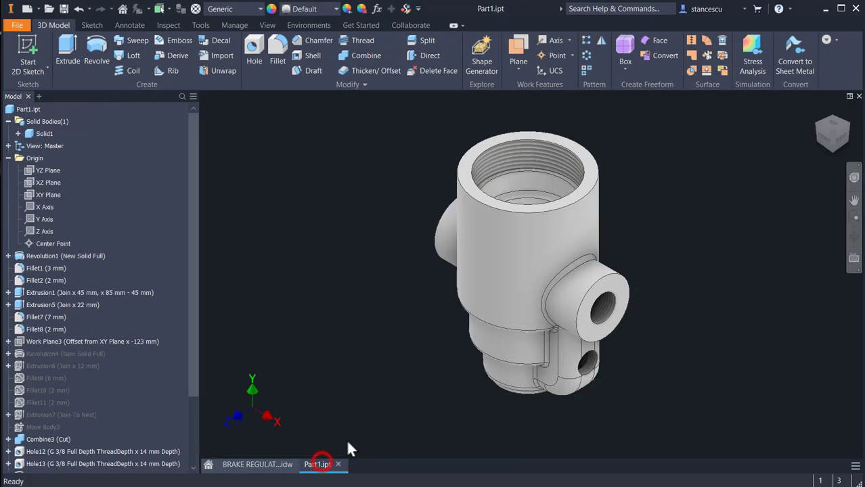
Step: Chamfer the inner edge of the threaded main bore's top opening by 1 mm
{"action": "left_click", "coordinate": [587, 174]}
{"action": "left_click", "coordinate": [608, 158]}
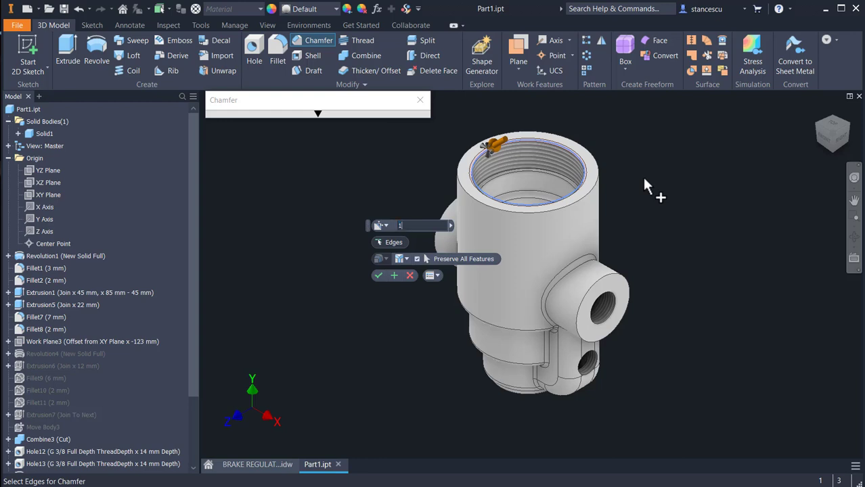
{"action": "left_click", "coordinate": [379, 275]}
{"action": "left_click", "coordinate": [325, 259]}
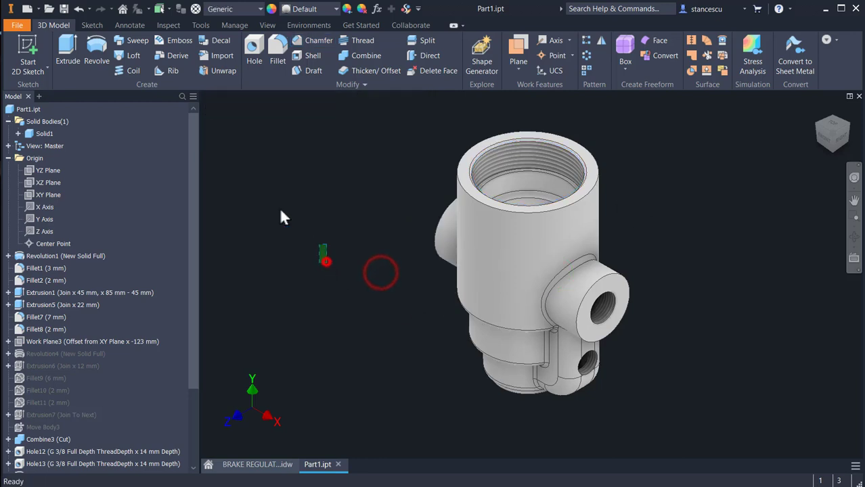
Step: Assign the Steel, Cast material to the part and give it the Steel - Cast appearance
{"action": "left_click", "coordinate": [239, 9]}
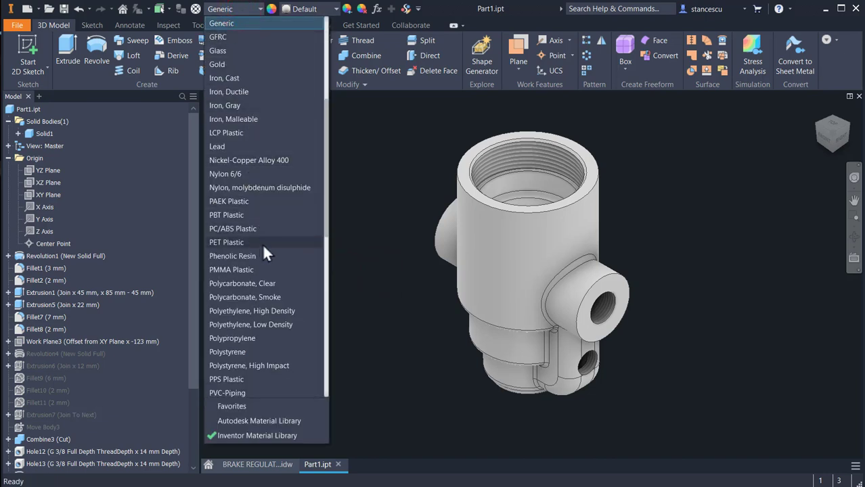
{"action": "scroll", "coordinate": [266, 254], "scroll_direction": "down", "scroll_amount": 7}
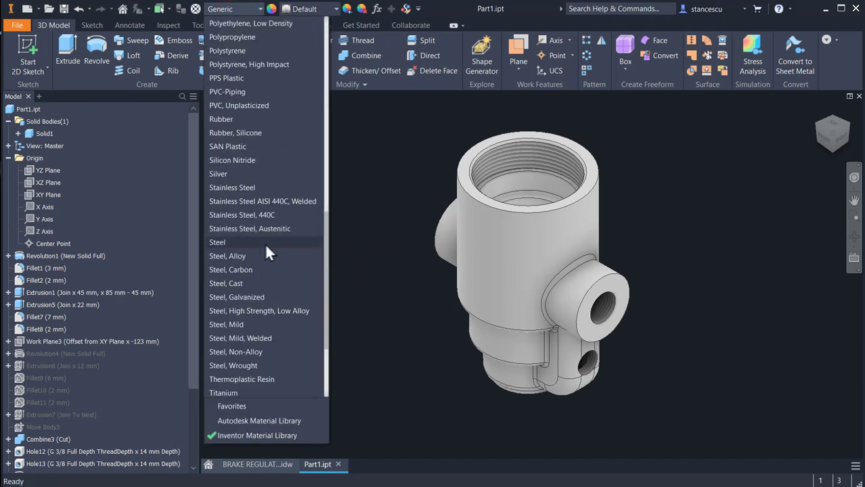
{"action": "left_click", "coordinate": [230, 283]}
{"action": "left_click", "coordinate": [308, 8]}
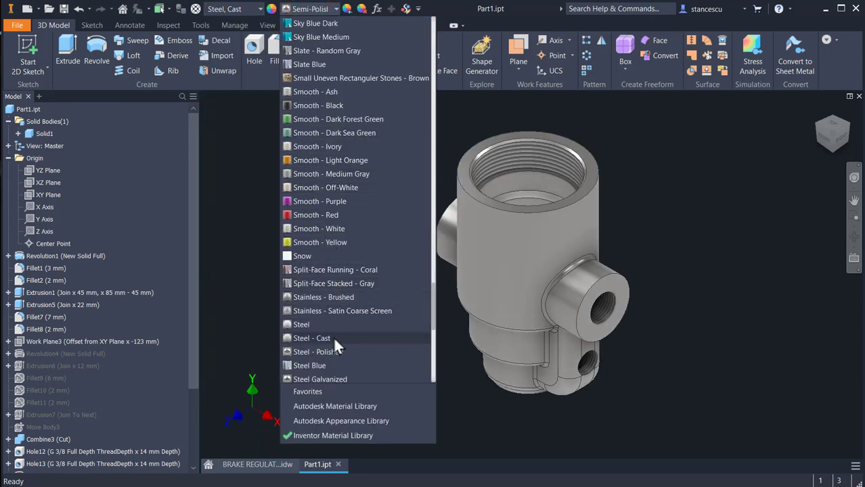
{"action": "left_click", "coordinate": [318, 338]}
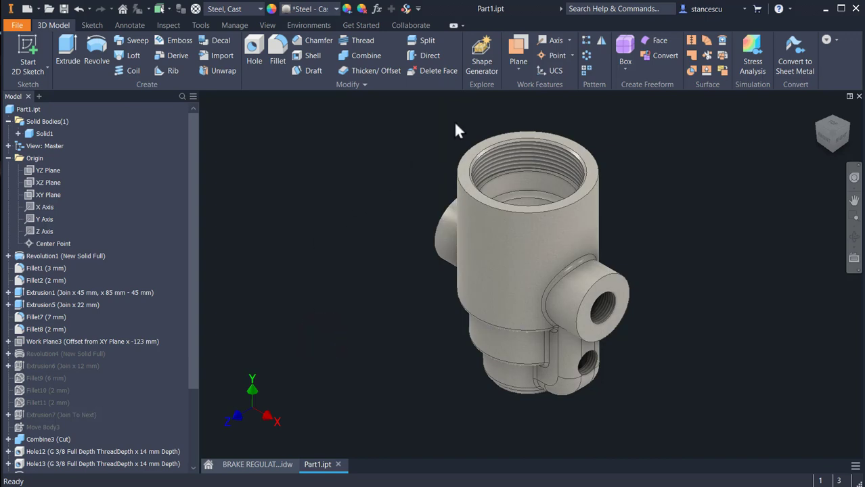
Step: Apply the Steel - Polished appearance to the machined faces: top rim, chamfer, internal bore faces, underside and side boss end faces
{"action": "scroll", "coordinate": [455, 130], "scroll_direction": "up", "scroll_amount": 3}
{"action": "left_click", "coordinate": [486, 167]}
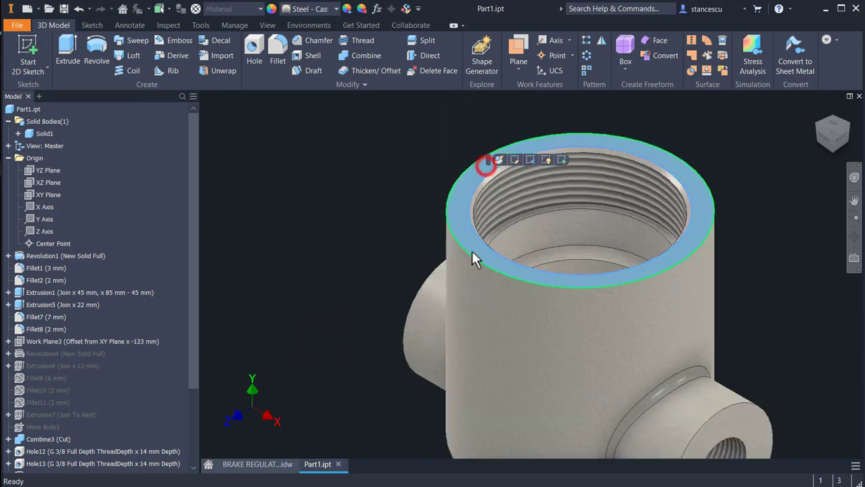
{"action": "left_click", "coordinate": [532, 241], "text": "ctrl"}
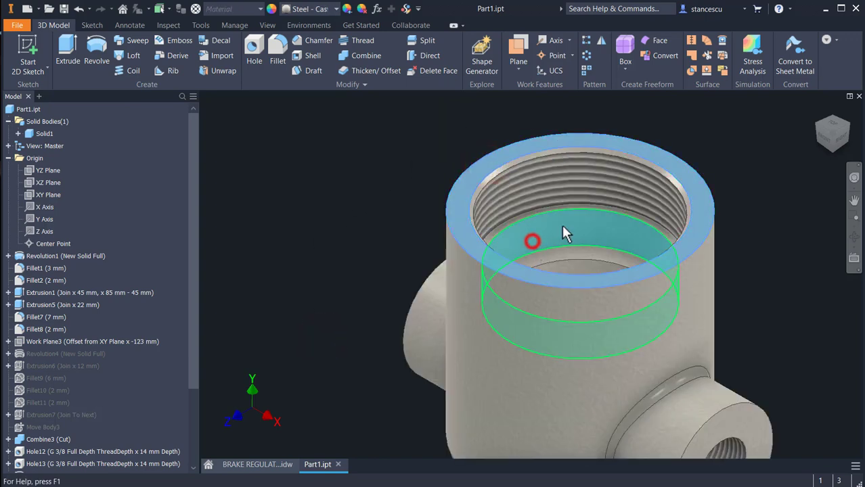
{"action": "middle_click_drag", "start_coordinate": [564, 252], "coordinate": [574, 302], "text": "shift"}
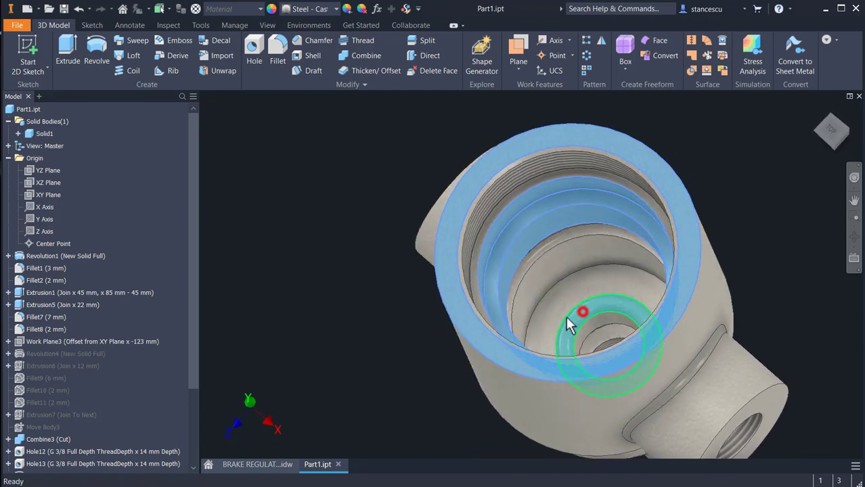
{"action": "mouse_move", "coordinate": [321, 333]}
{"action": "middle_mouse_down", "text": "shift"}
{"action": "mouse_move", "coordinate": [333, 299]}
{"action": "mouse_move", "coordinate": [551, 324]}
{"action": "middle_mouse_up", "text": "shift"}
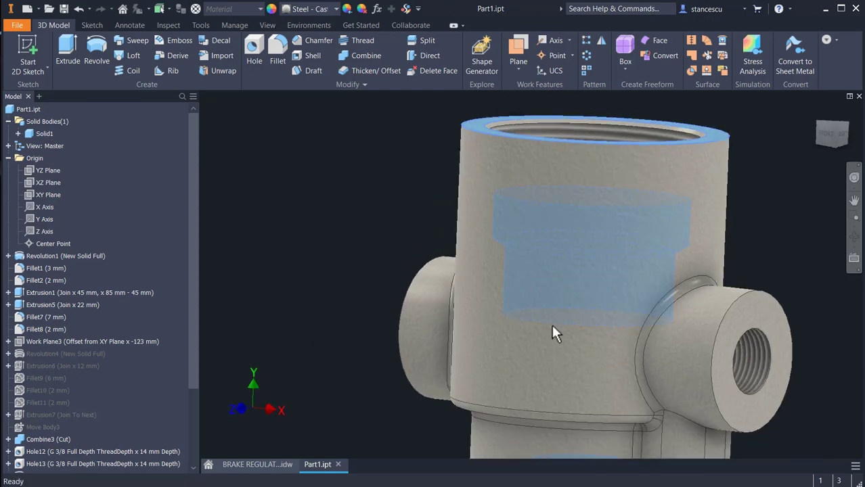
{"action": "mouse_move", "coordinate": [764, 322]}
{"action": "middle_mouse_down", "text": "shift"}
{"action": "mouse_move", "coordinate": [653, 350]}
{"action": "mouse_move", "coordinate": [561, 347]}
{"action": "mouse_move", "coordinate": [635, 344]}
{"action": "middle_mouse_up", "text": "shift"}
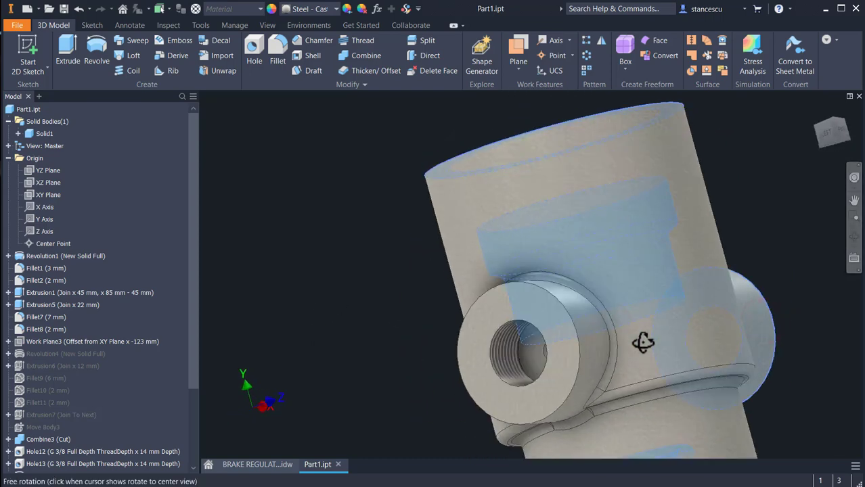
{"action": "mouse_move", "coordinate": [551, 311]}
{"action": "middle_mouse_down", "text": "shift"}
{"action": "mouse_move", "coordinate": [614, 348]}
{"action": "mouse_move", "coordinate": [604, 296]}
{"action": "middle_mouse_up", "text": "shift"}
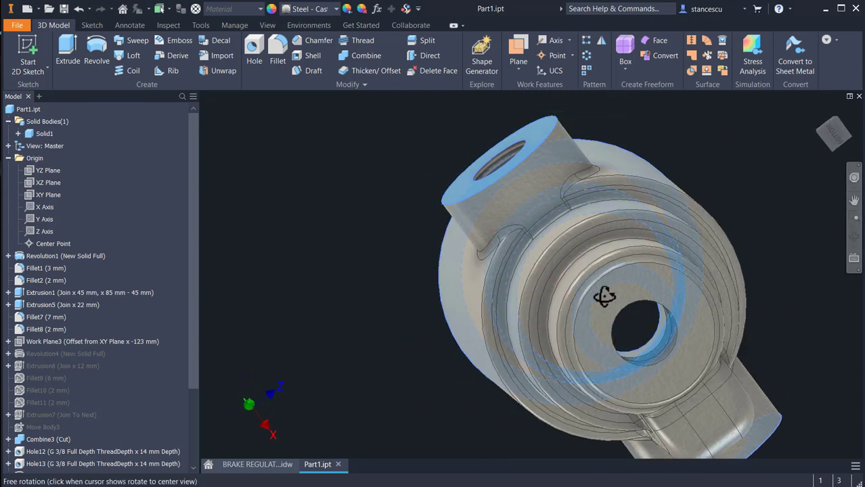
{"action": "middle_click", "coordinate": [620, 290], "text": "shift"}
{"action": "middle_click_drag", "start_coordinate": [548, 331], "coordinate": [490, 293], "text": "shift"}
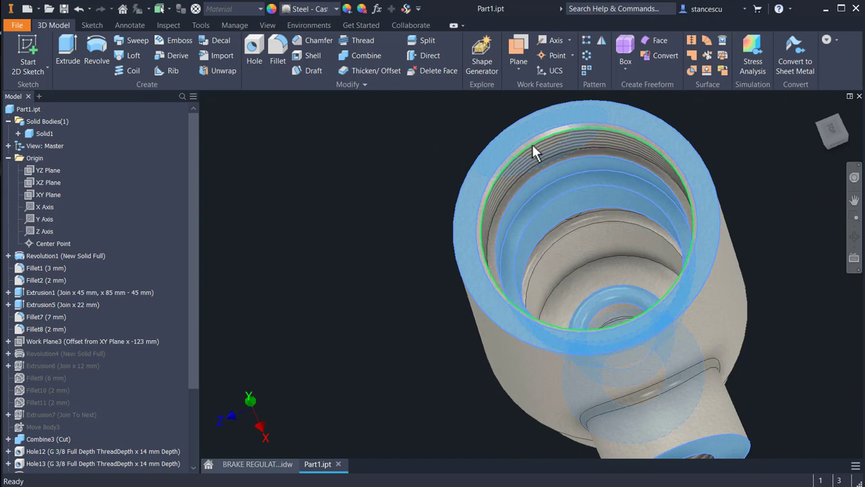
{"action": "scroll", "coordinate": [532, 144], "scroll_direction": "down", "scroll_amount": 3}
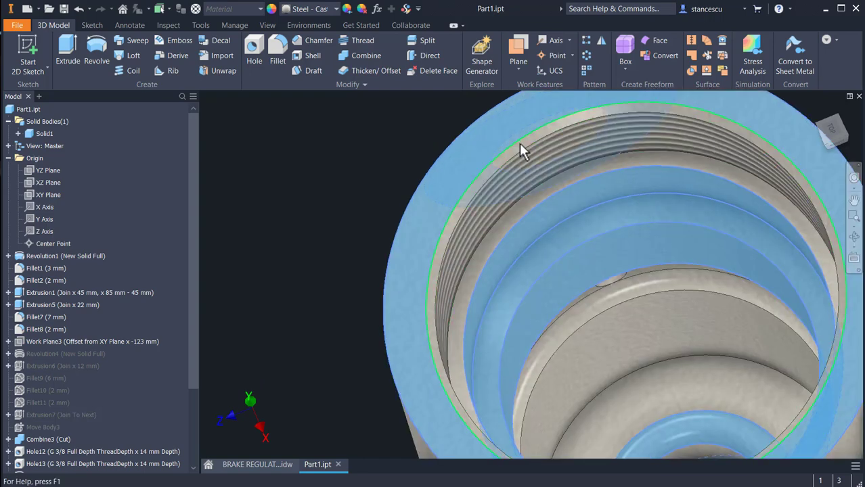
{"action": "left_click", "coordinate": [519, 145]}
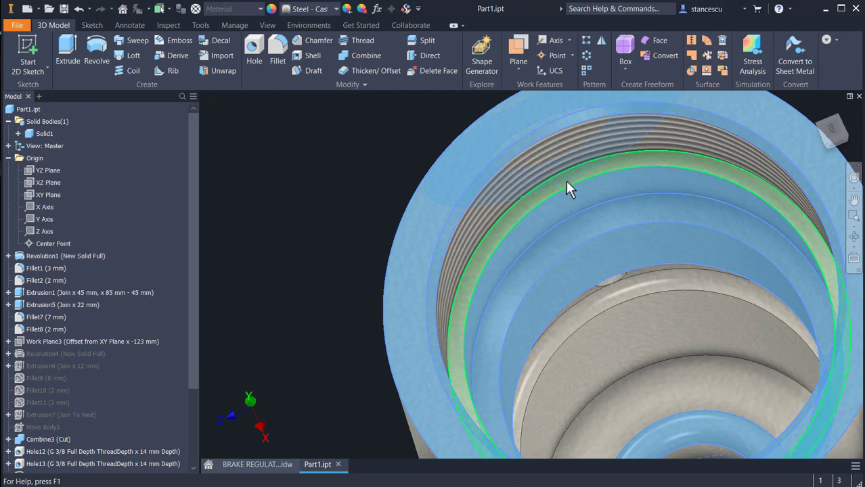
{"action": "left_click", "coordinate": [566, 181]}
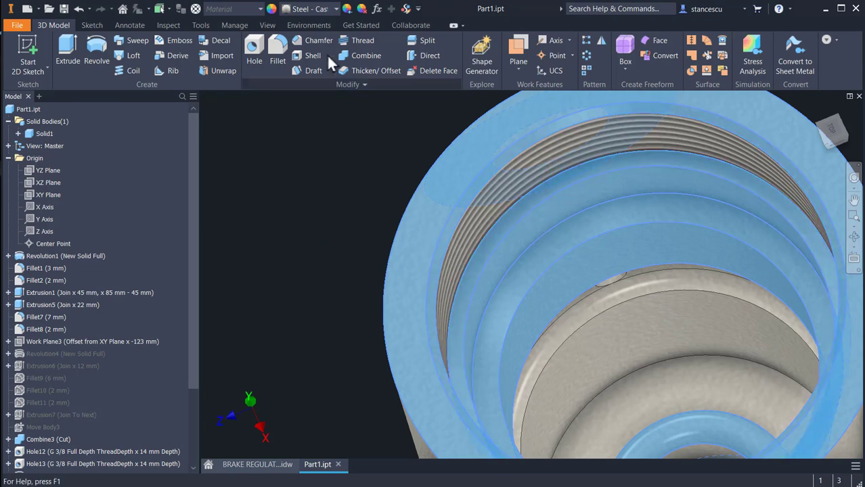
{"action": "left_click", "coordinate": [321, 9]}
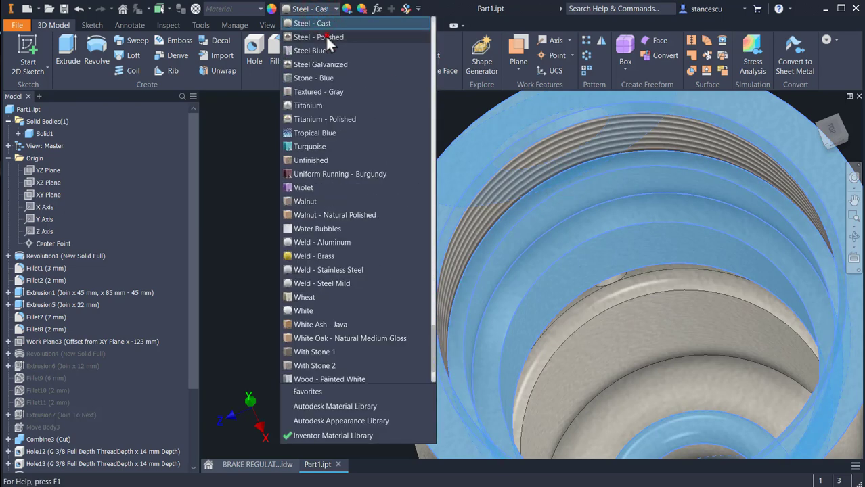
{"action": "left_click", "coordinate": [325, 35]}
{"action": "left_click", "coordinate": [306, 137]}
{"action": "key", "text": "F6"}
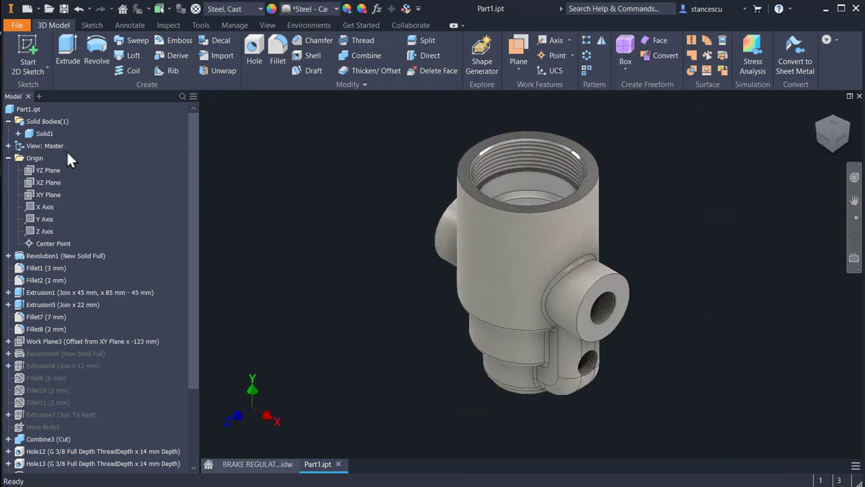
Step: Calculate the part's mass and other physical properties in its iProperties, then close them
{"action": "left_click", "coordinate": [30, 110]}
{"action": "right_click", "coordinate": [30, 110]}
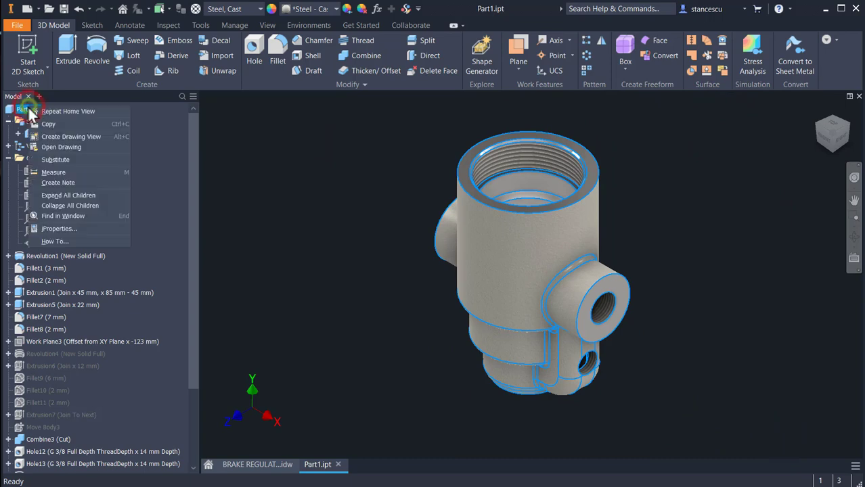
{"action": "left_click", "coordinate": [72, 228]}
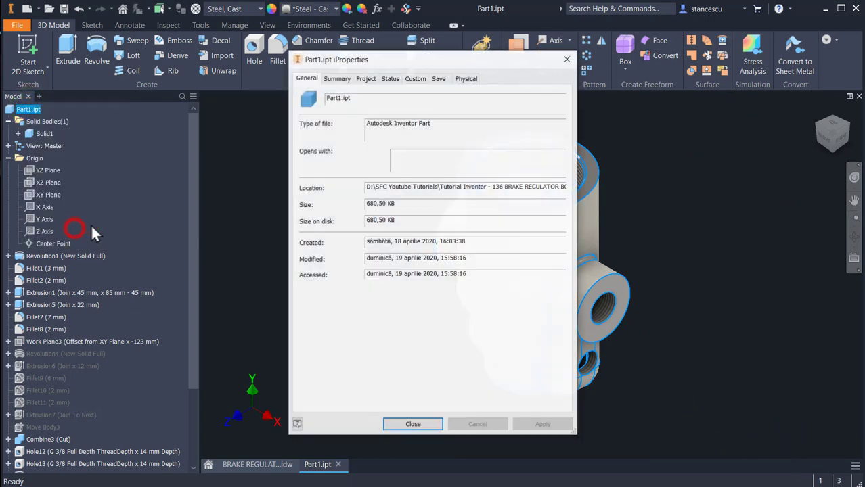
{"action": "left_click", "coordinate": [467, 79]}
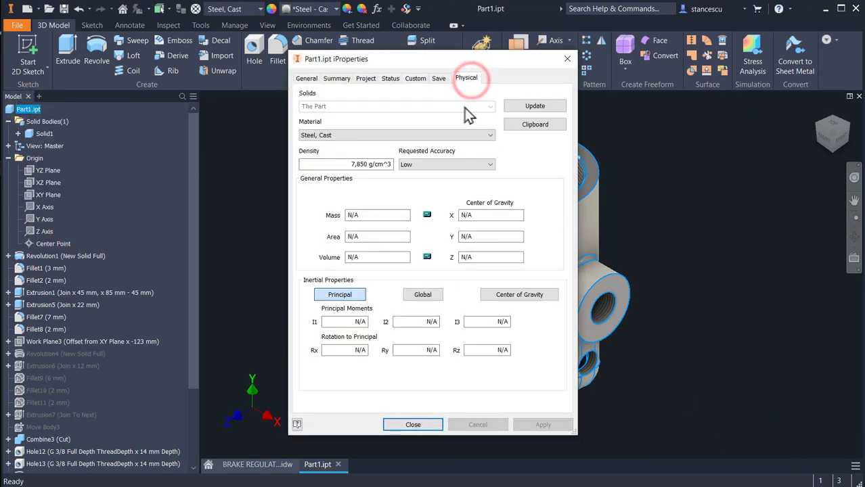
{"action": "left_click", "coordinate": [530, 106]}
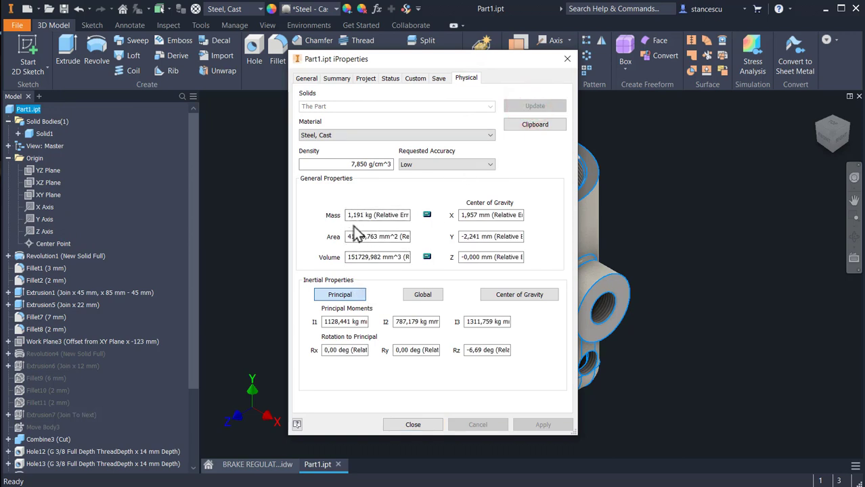
{"action": "left_click", "coordinate": [413, 425]}
{"action": "left_click", "coordinate": [714, 210]}
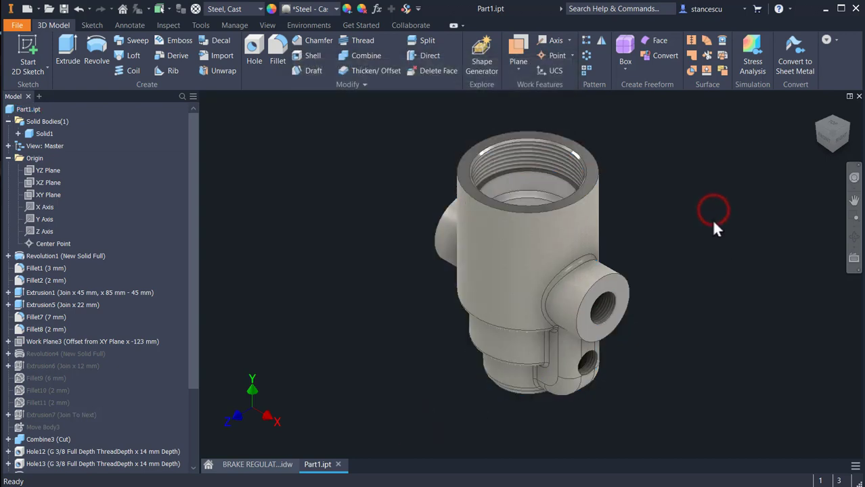